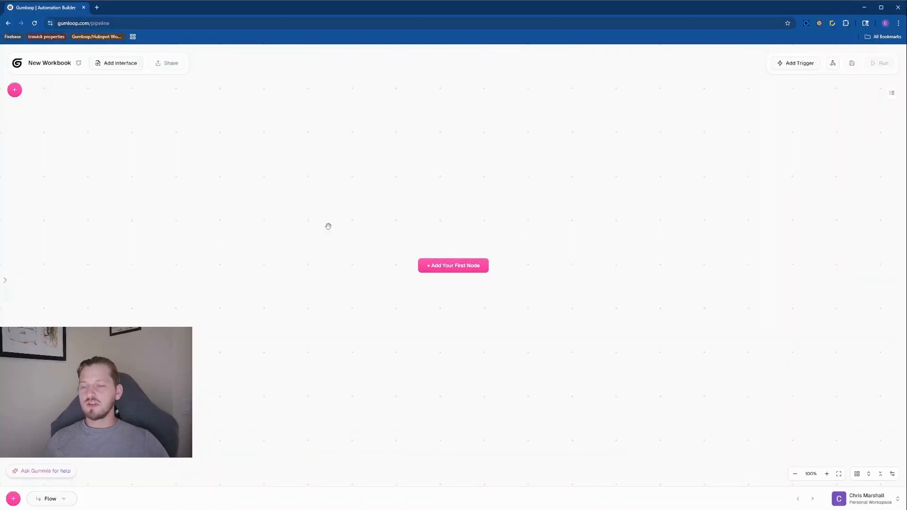
click(468, 266)
scroll(137, 182, down, 6)
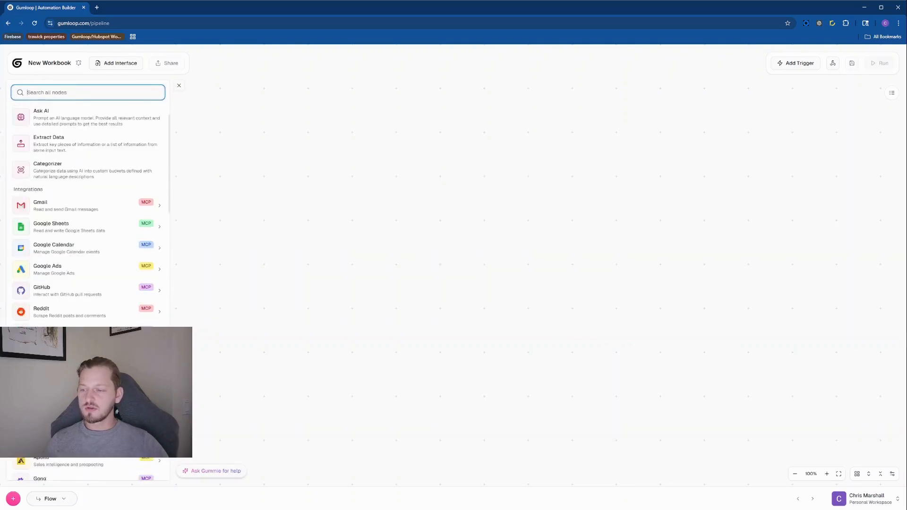
scroll(160, 177, up, 3)
click(180, 85)
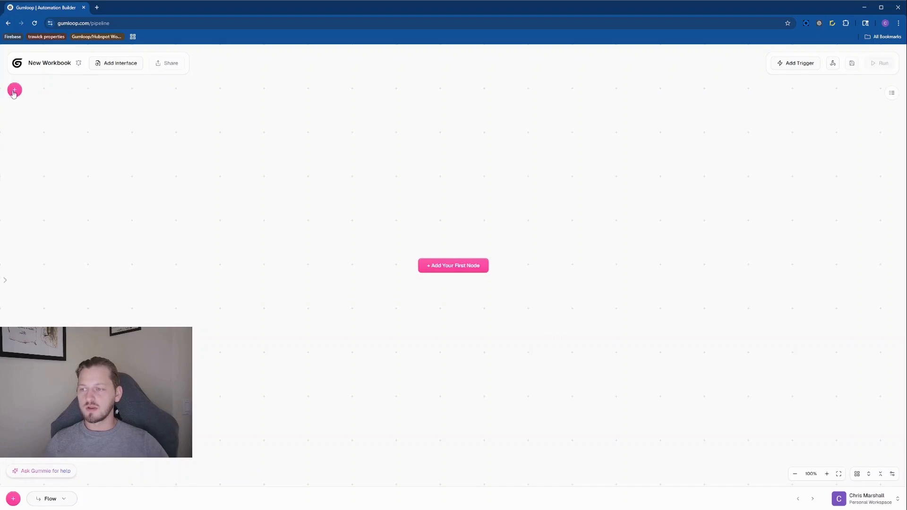
Browse the node library and open the Flow Basics category within Core Nodes.
click(14, 91)
scroll(135, 132, up, 3)
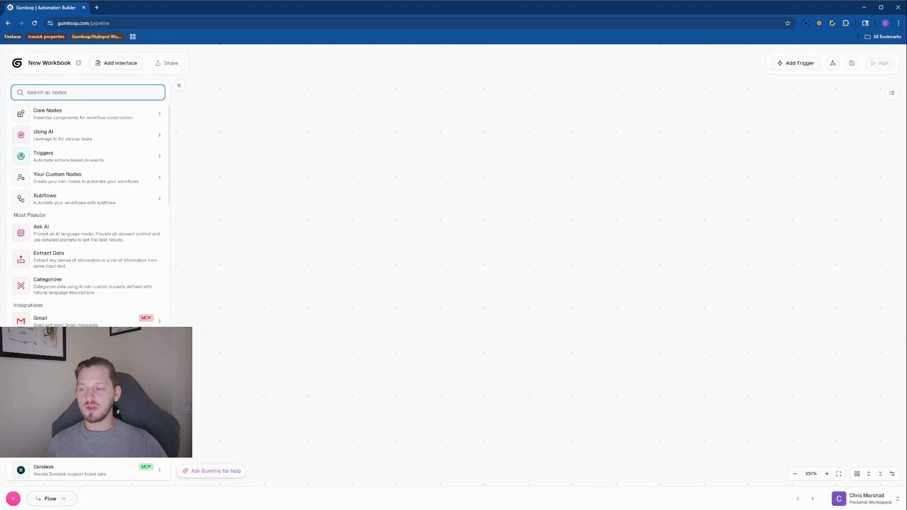
scroll(88, 213, down, 3)
scroll(88, 212, up, 3)
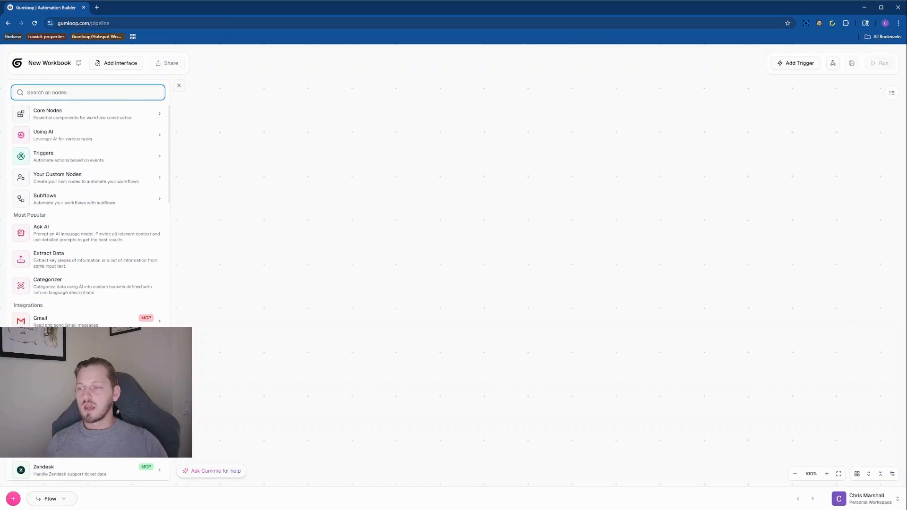
click(78, 117)
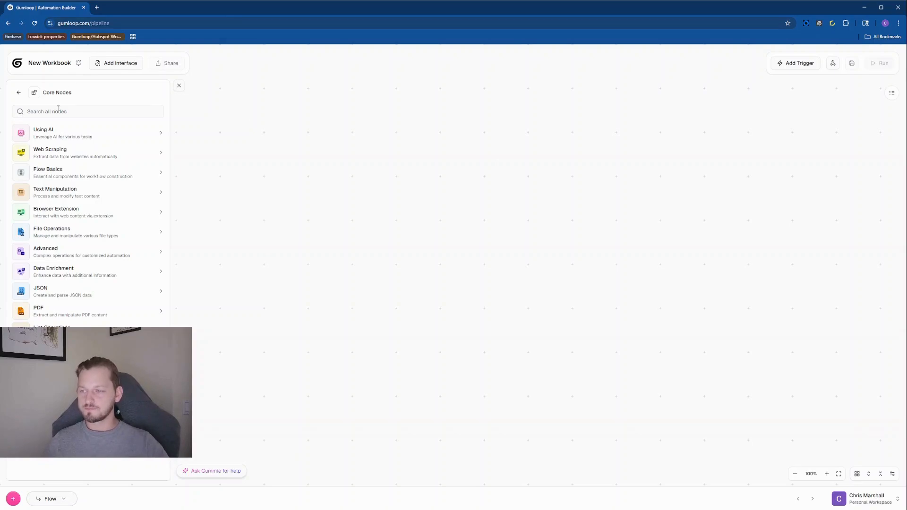
click(80, 177)
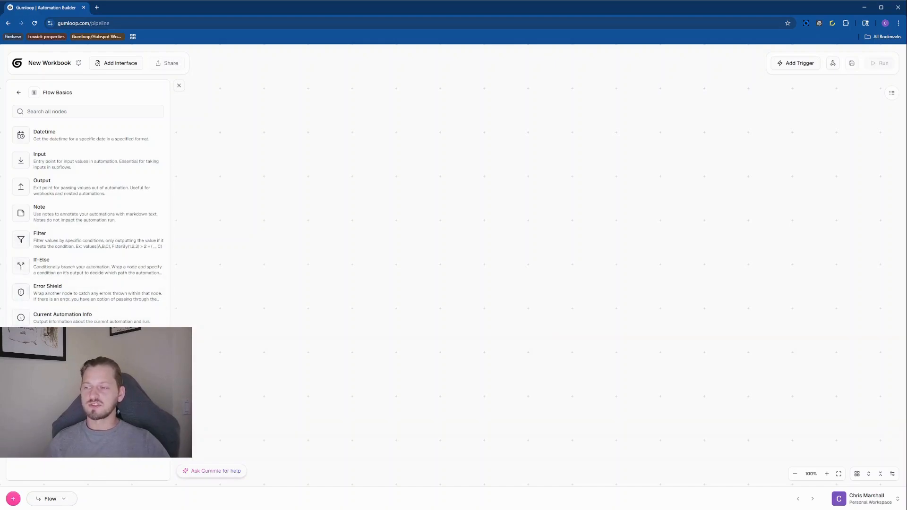
Add an Input node from Flow Basics and bring it near the middle of the canvas.
click(43, 169)
scroll(783, 259, down, 5)
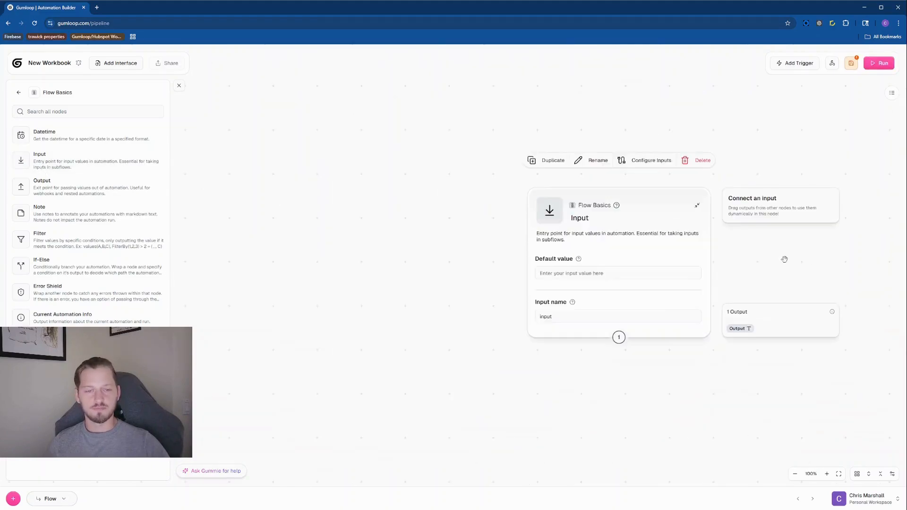
drag(783, 282, 585, 266)
scroll(585, 267, down, 1)
scroll(585, 267, down, 2)
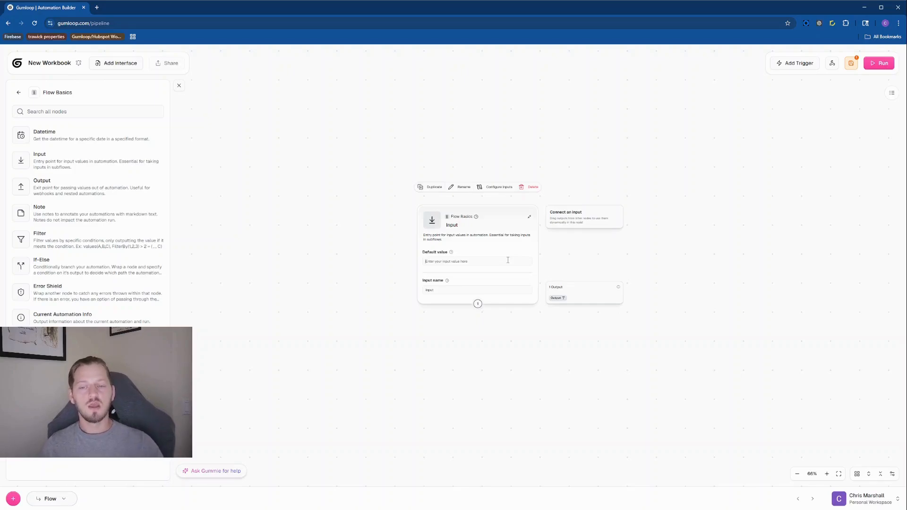
click(558, 272)
drag(543, 398, 591, 380)
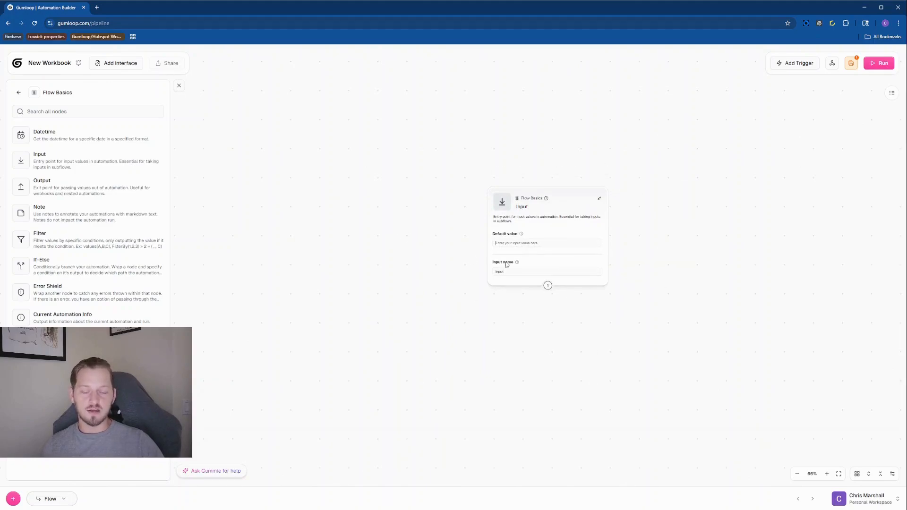
mouse_move(596, 262)
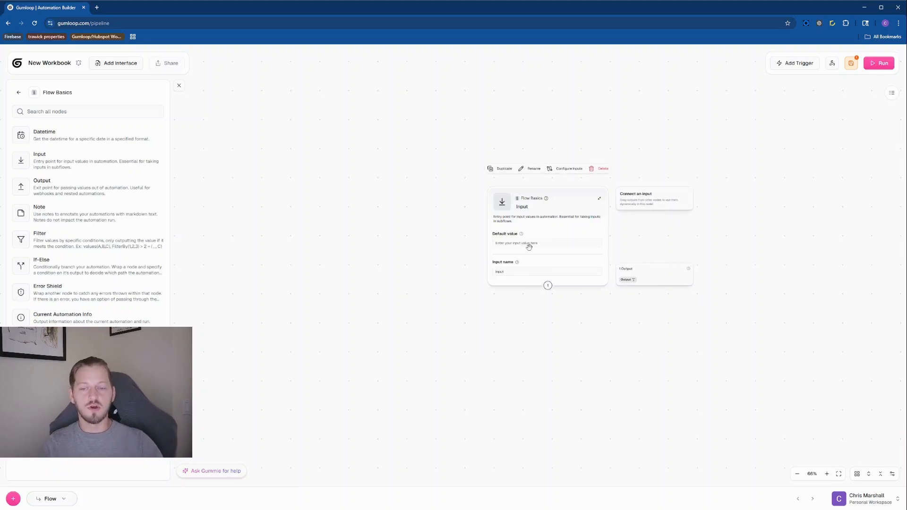
Open Google Sheets in a new browser tab and open the spreadsheet named Invoice.
click(96, 7)
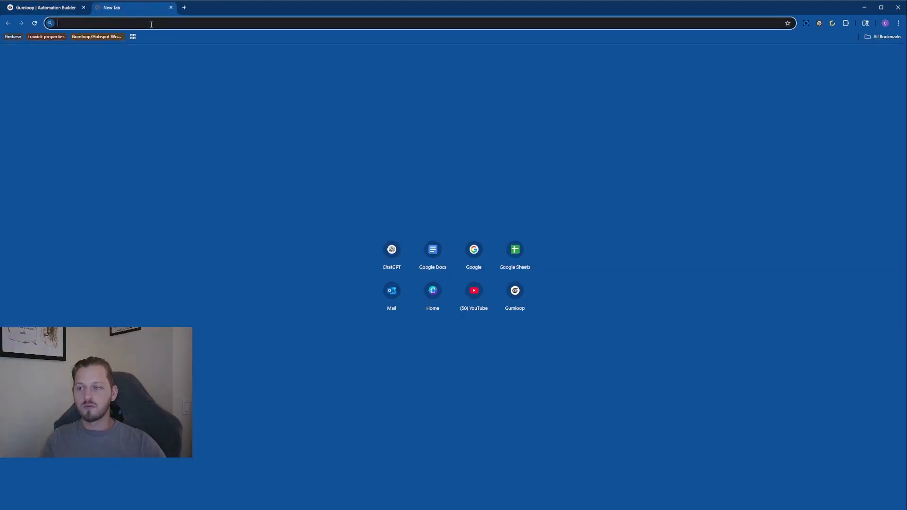
click(171, 7)
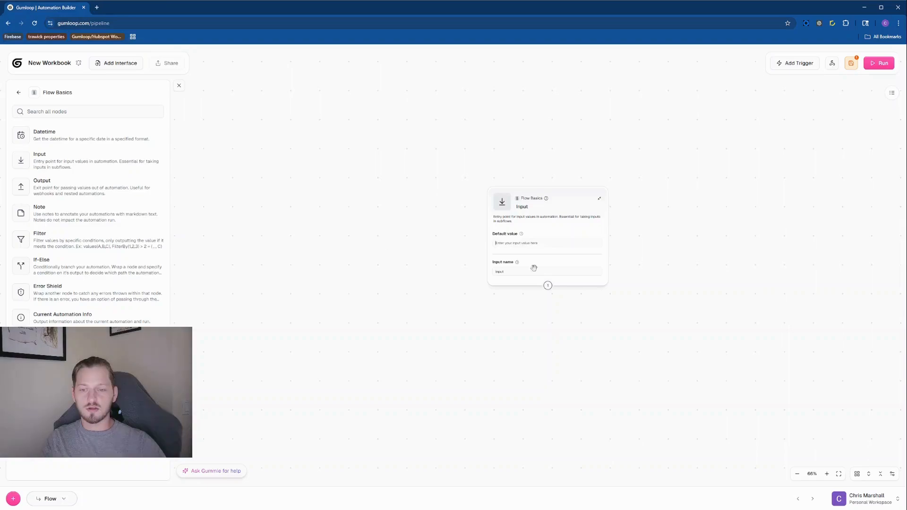
click(96, 7)
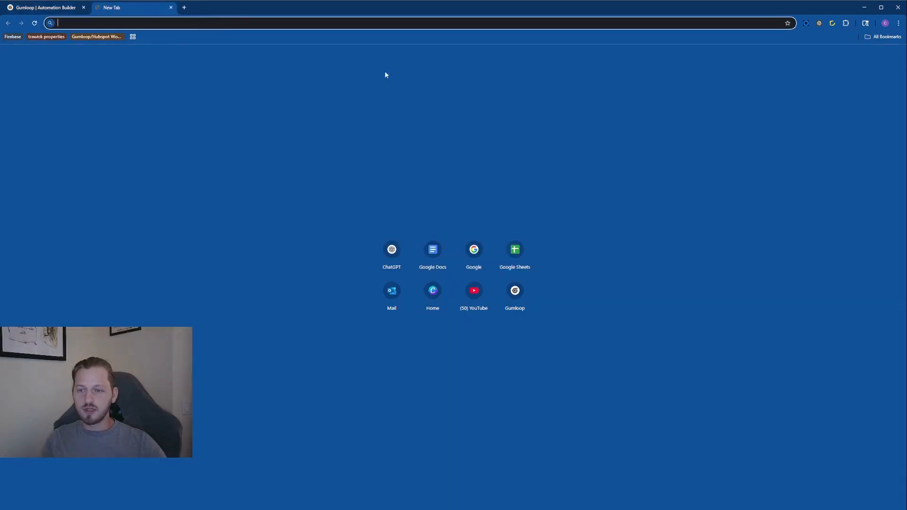
middle_click(522, 260)
click(236, 7)
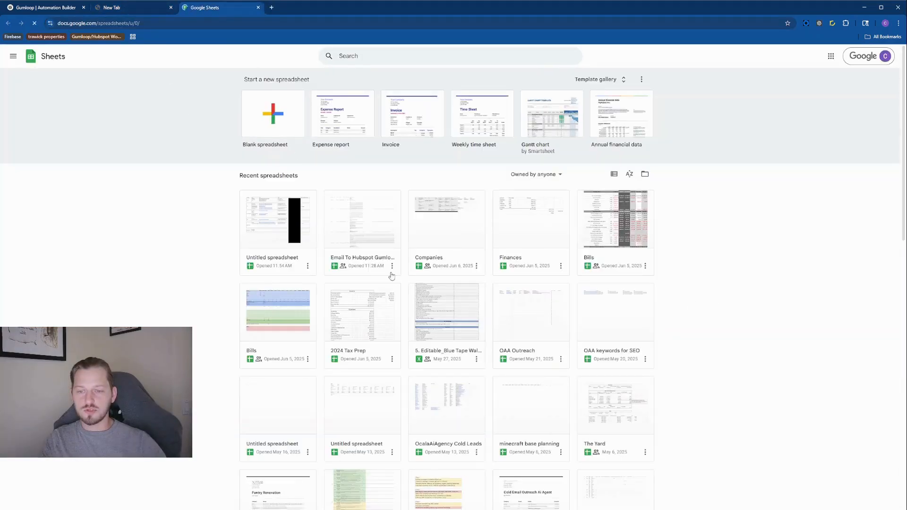
scroll(392, 275, down, 6)
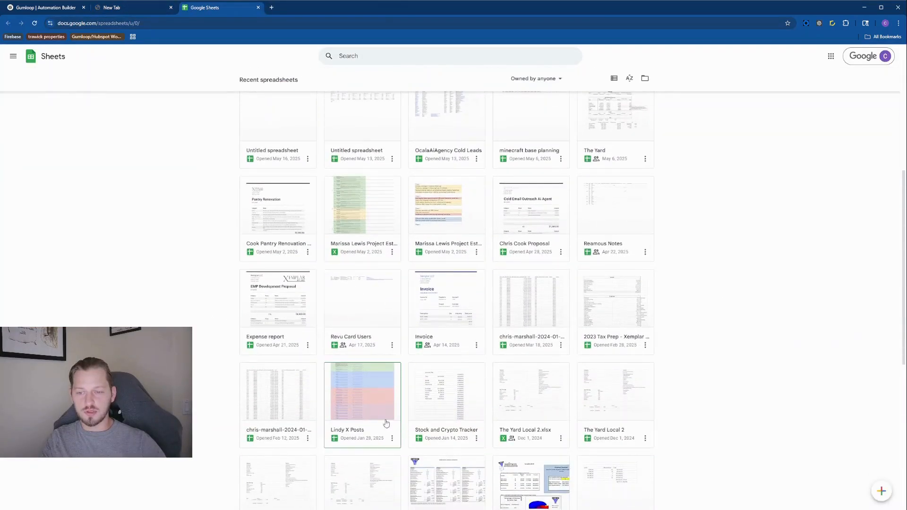
scroll(386, 423, down, 4)
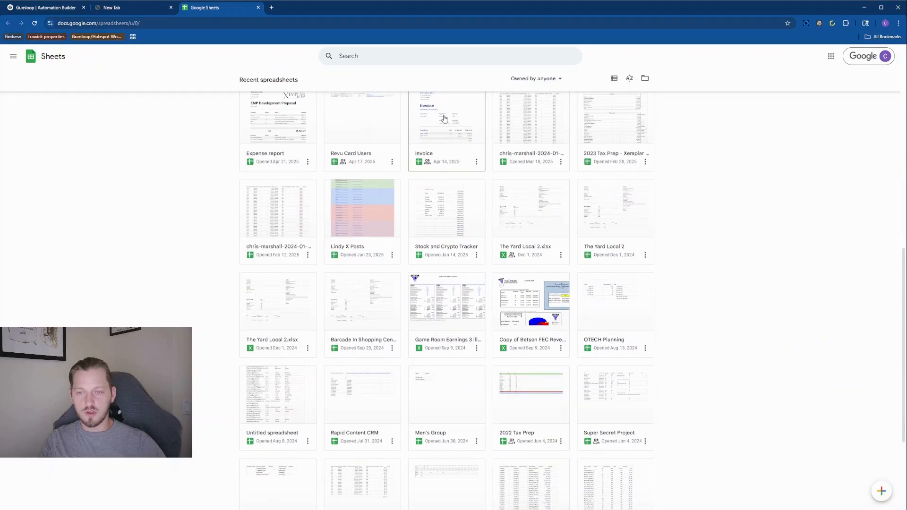
click(444, 120)
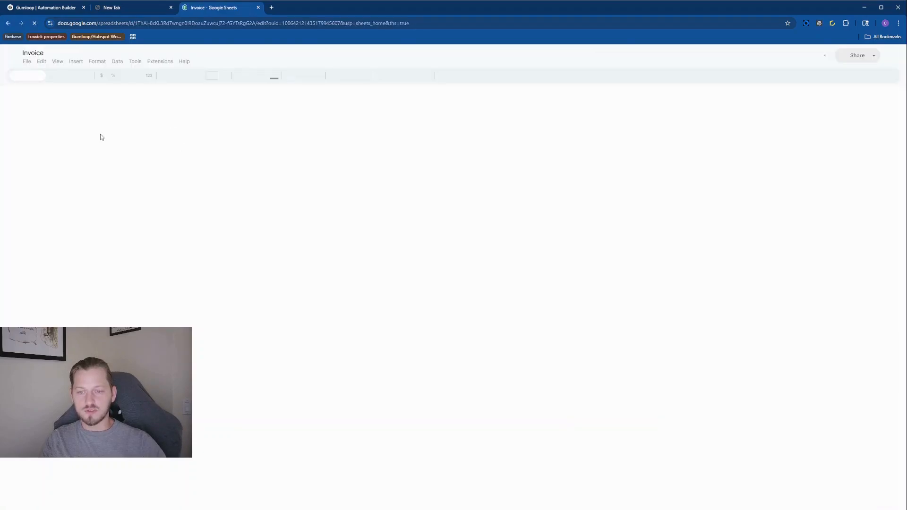
Copy the Invoice spreadsheet's link and paste it as the Input node's default value back in Gumloop.
click(70, 24)
key(ctrl+c)
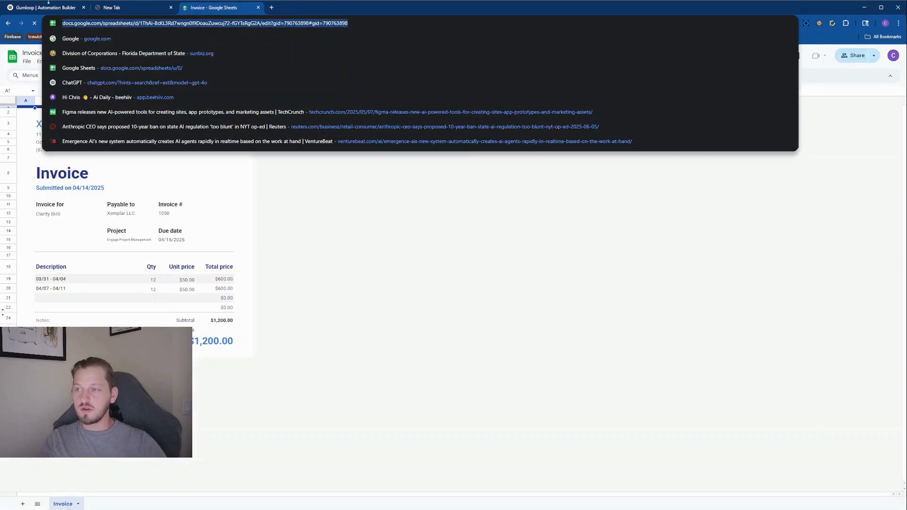
click(170, 7)
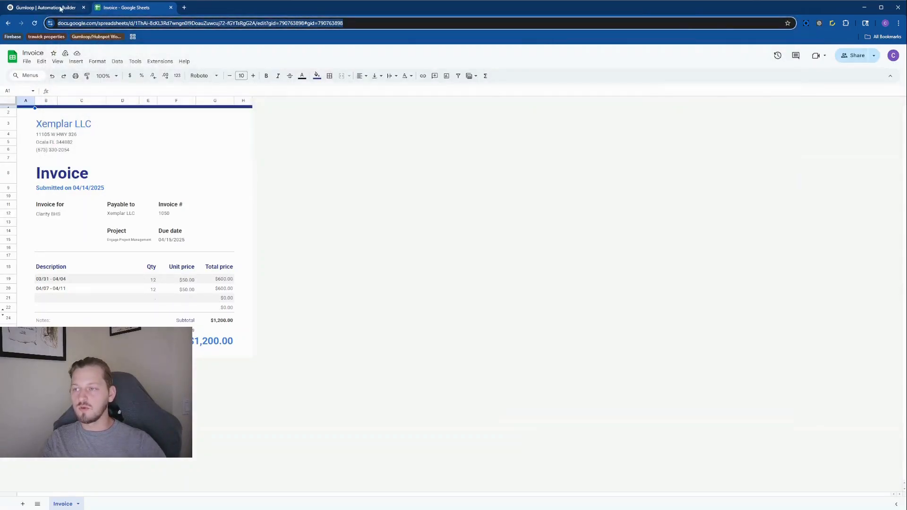
click(61, 8)
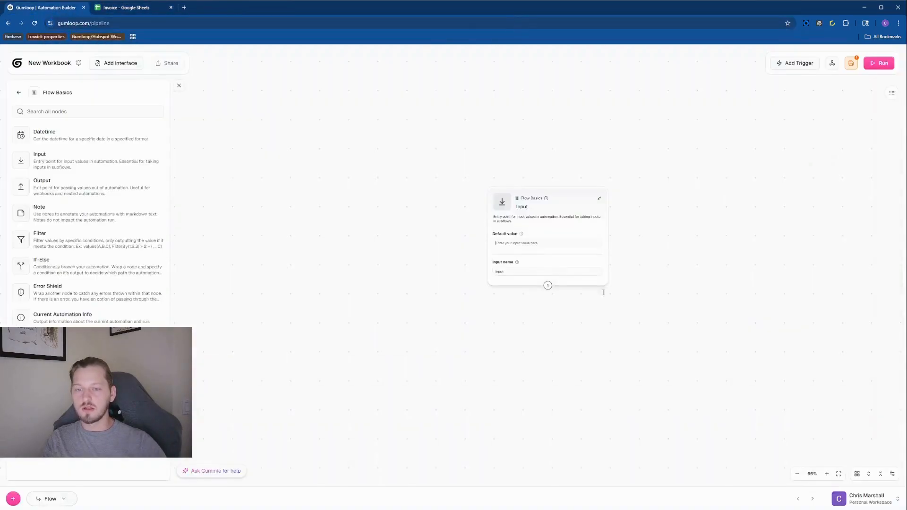
click(528, 244)
key(ctrl+v)
scroll(646, 268, up, 5)
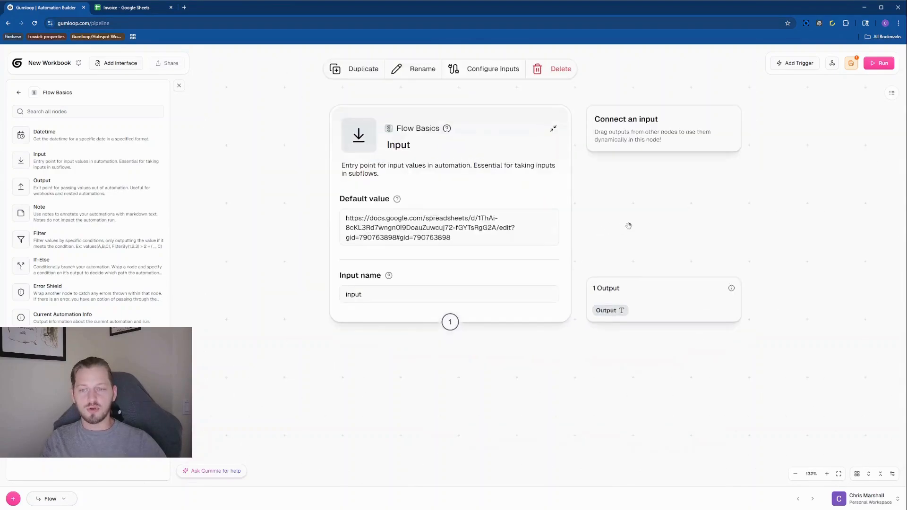
drag(628, 226, 666, 250)
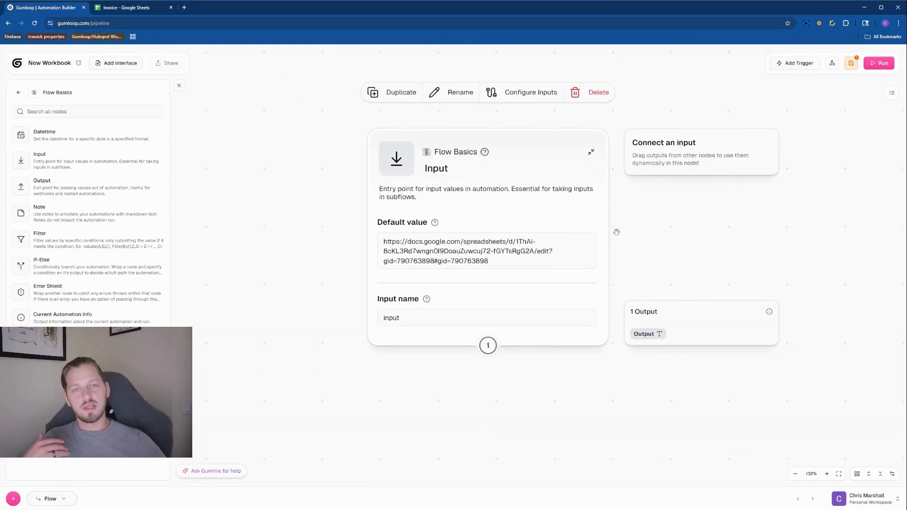
click(142, 8)
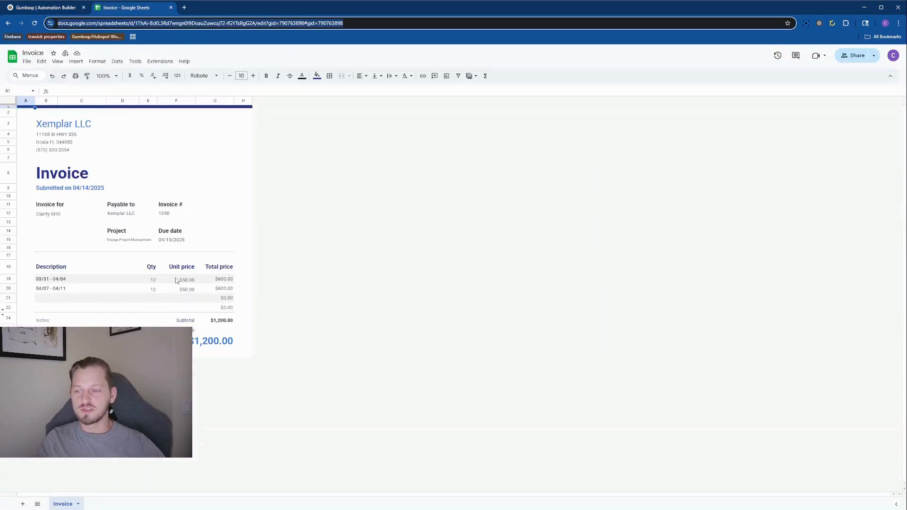
click(34, 9)
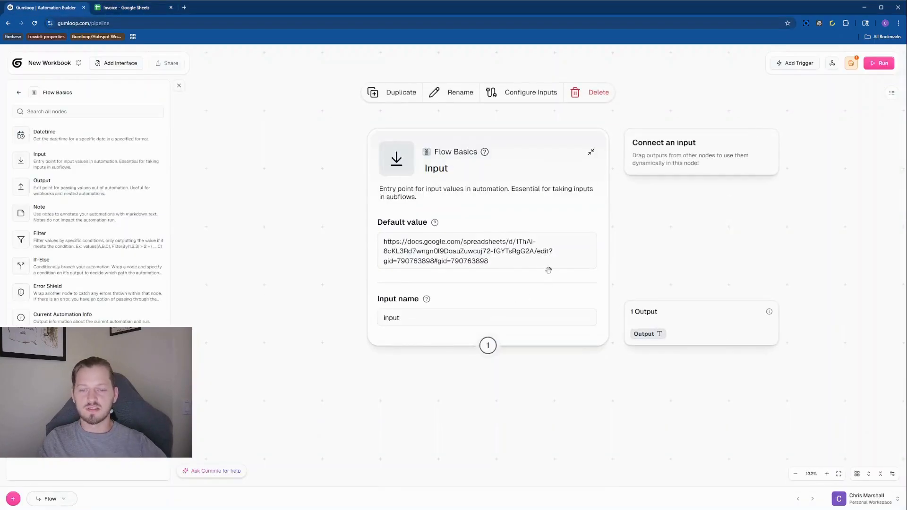
triple_click(494, 250)
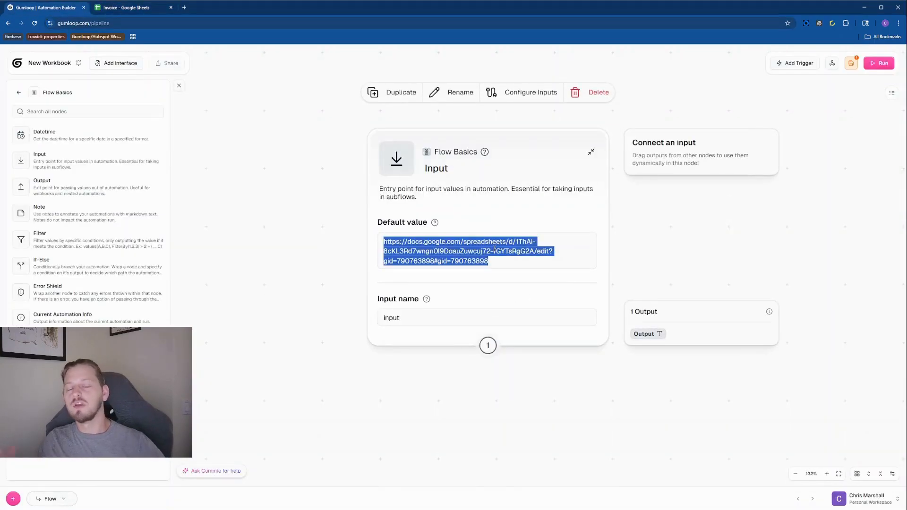
click(697, 243)
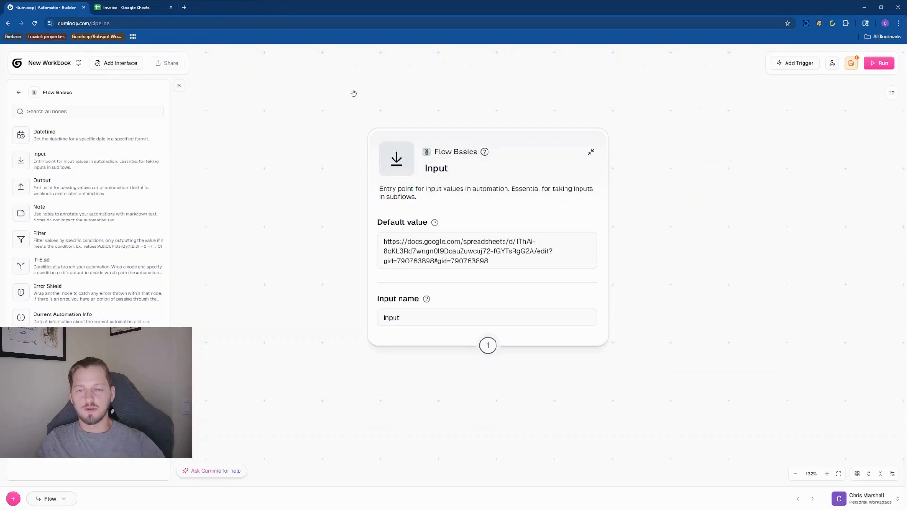
Set the Input node's input name to "Google Sheet Link".
mouse_move(479, 284)
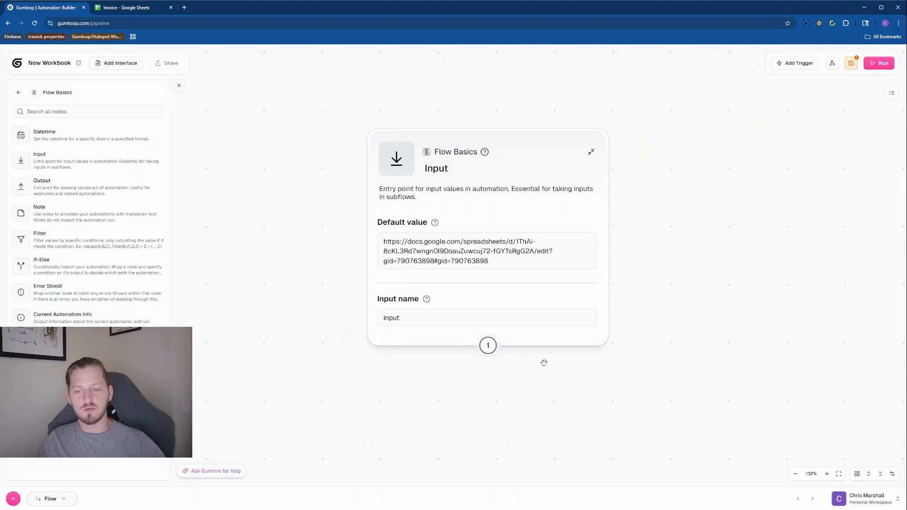
click(432, 324)
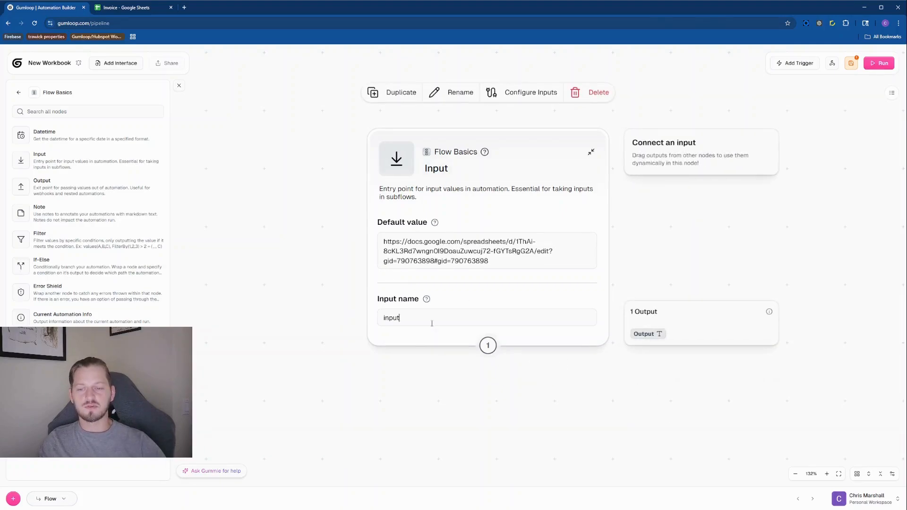
double_click(412, 318)
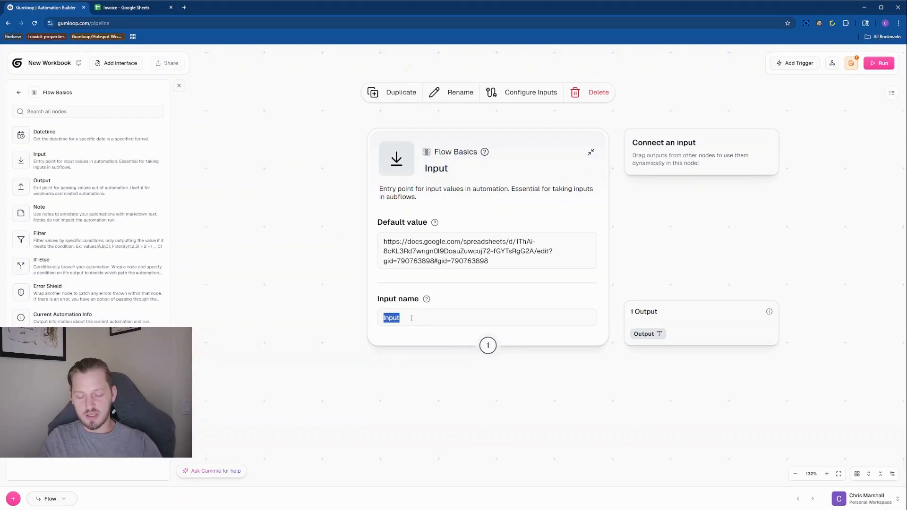
text(Google Shee)
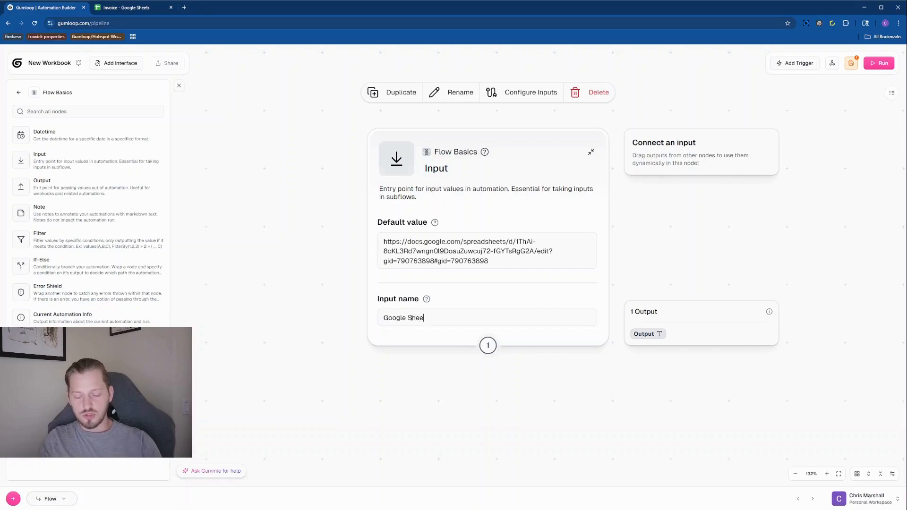
text(t Link)
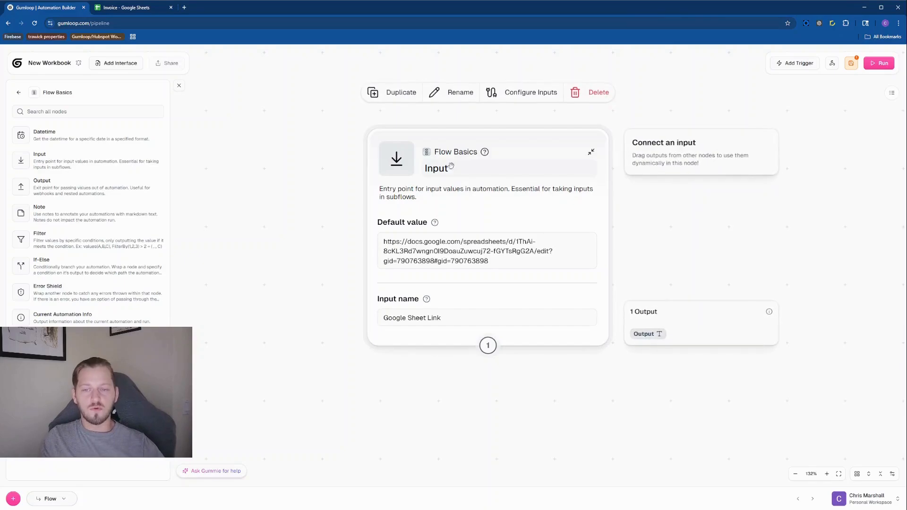
Copy the input name and use it to retitle the Input node as "Google Sheet Link".
triple_click(399, 319)
key(ctrl+c)
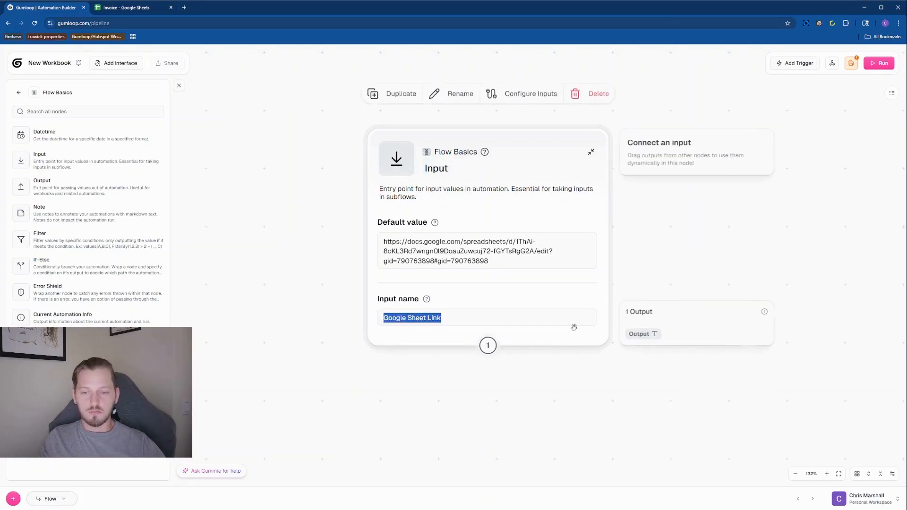
double_click(437, 169)
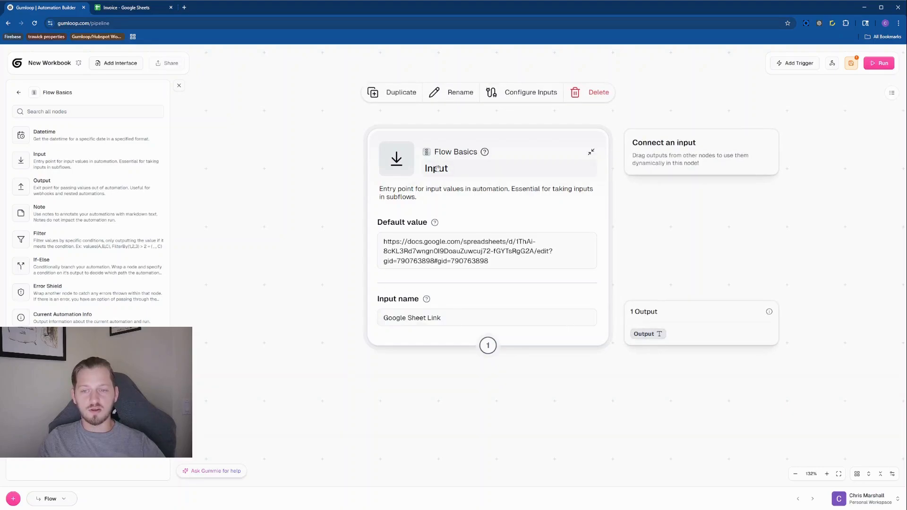
key(ctrl+v)
key(Return)
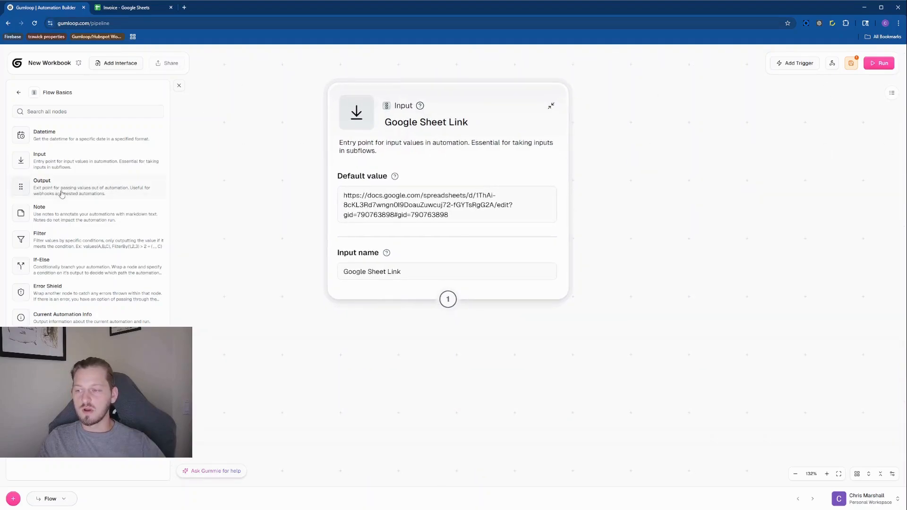
Add an Output node from Flow Basics below the Google Sheet Link node.
drag(61, 193, 465, 396)
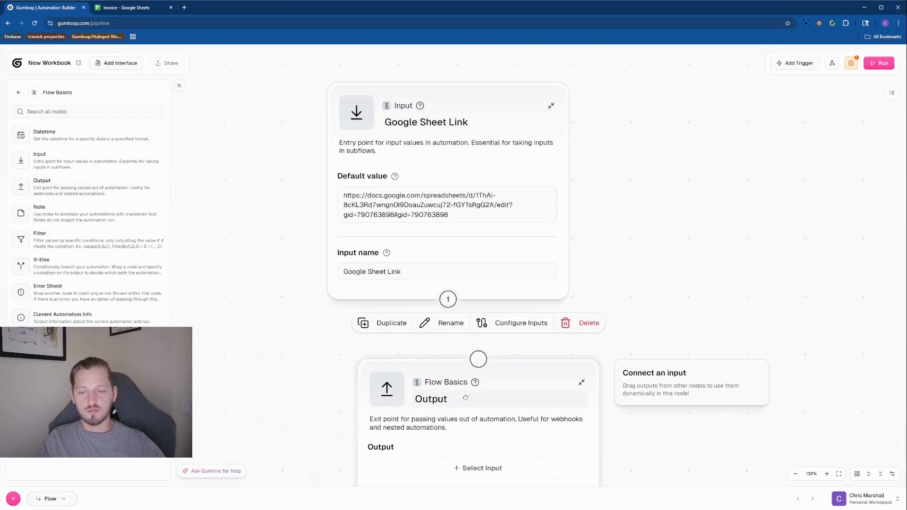
Connect the Google Sheet Link node to the Output node and align the Output node directly beneath it.
drag(480, 353, 480, 358)
click(685, 313)
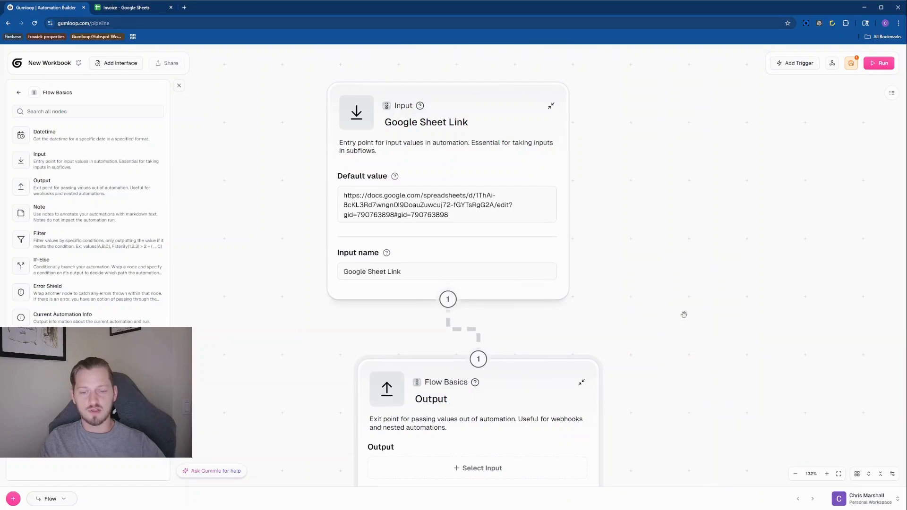
click(543, 370)
drag(531, 371, 501, 406)
click(623, 202)
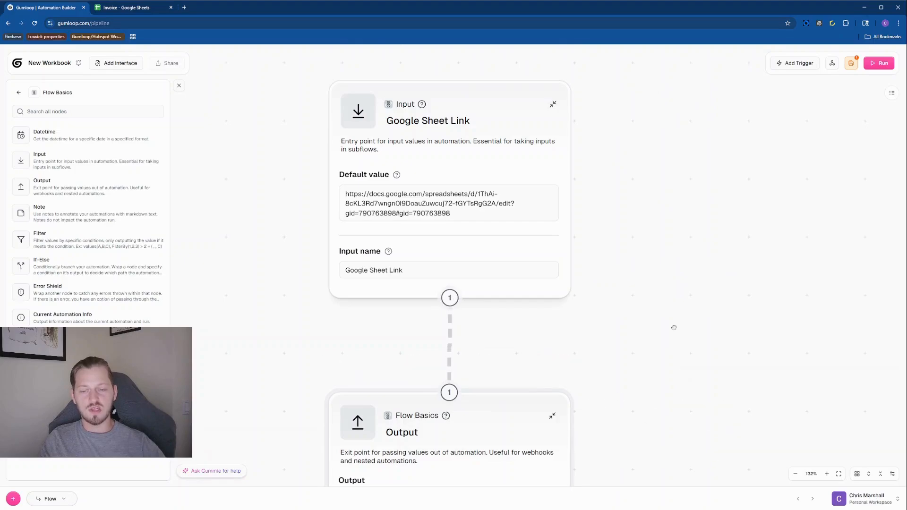
Examine the Google Sheet Link node's default value and how the node feeds the Output node.
scroll(687, 434, down, 3)
scroll(621, 200, up, 5)
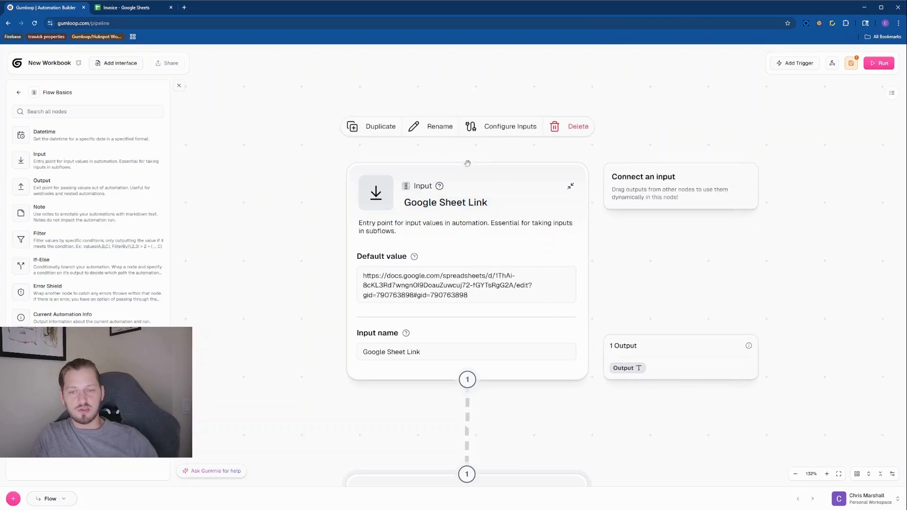
drag(538, 423, 516, 205)
drag(685, 168, 716, 294)
key(ctrl+shift+End)
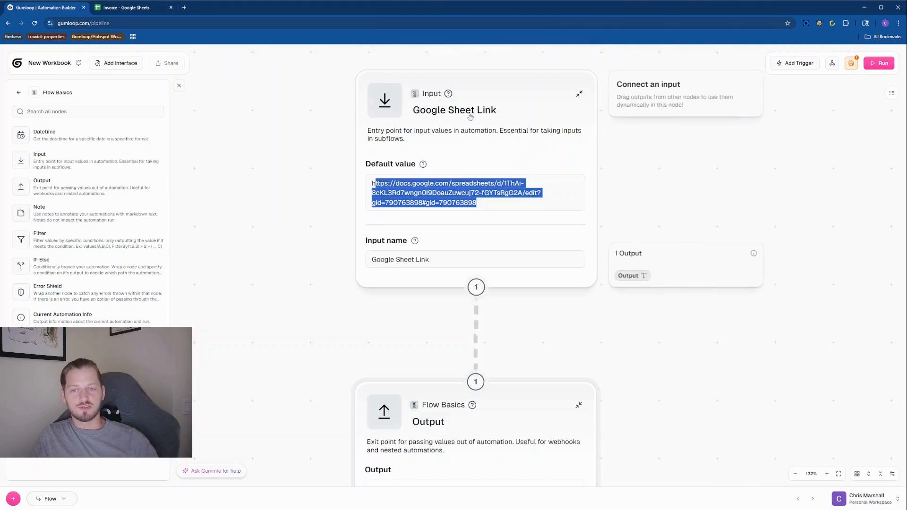
click(467, 182)
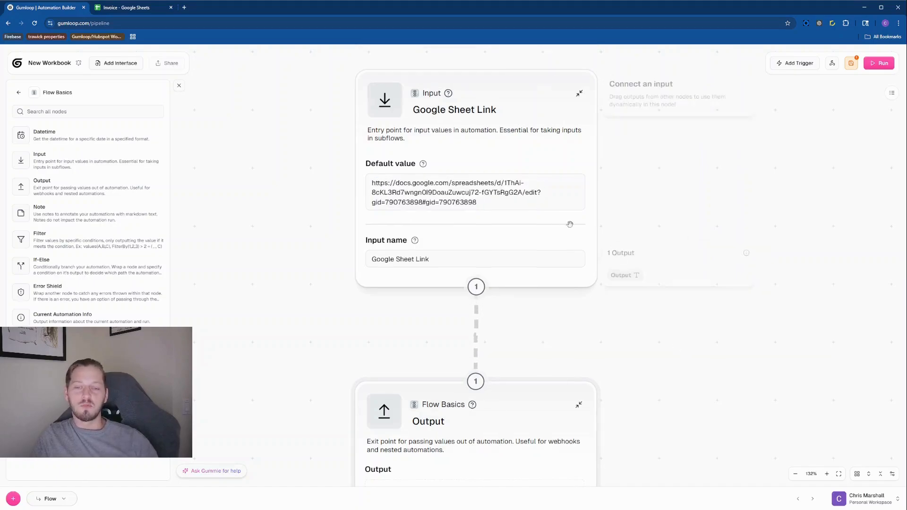
triple_click(408, 190)
click(629, 356)
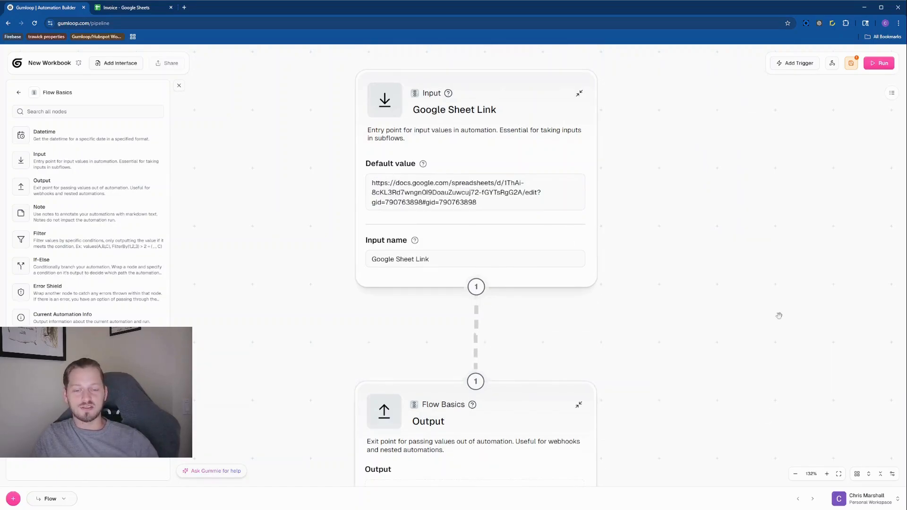
drag(455, 171, 437, 140)
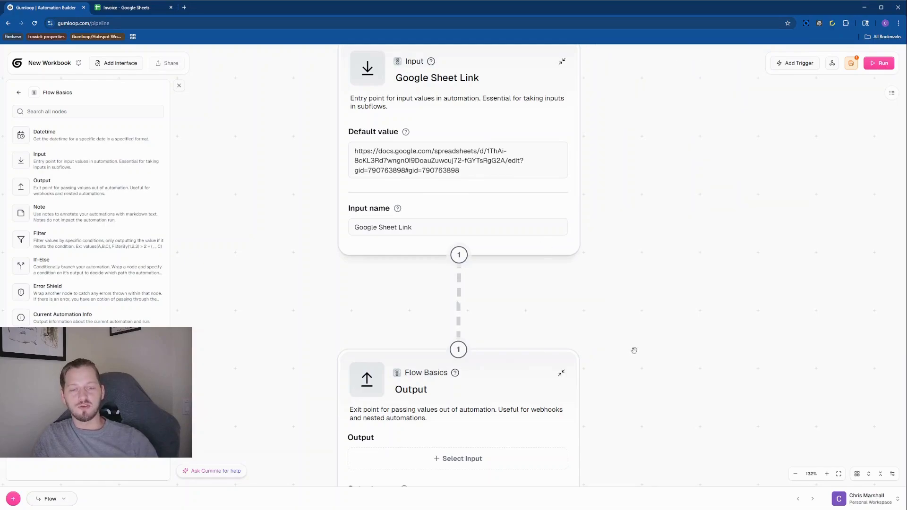
Compare the Output node's output, output name and output type fields with the Input node's settings.
drag(668, 390, 548, 247)
click(379, 227)
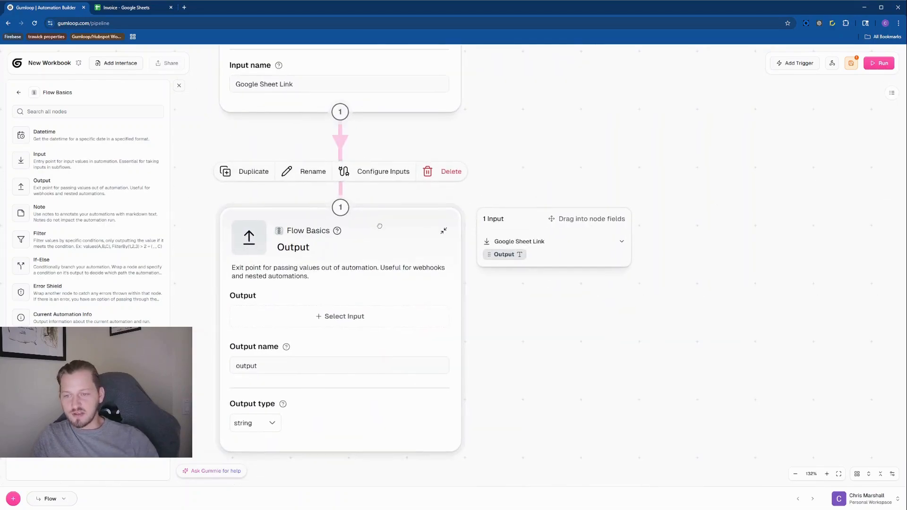
click(648, 160)
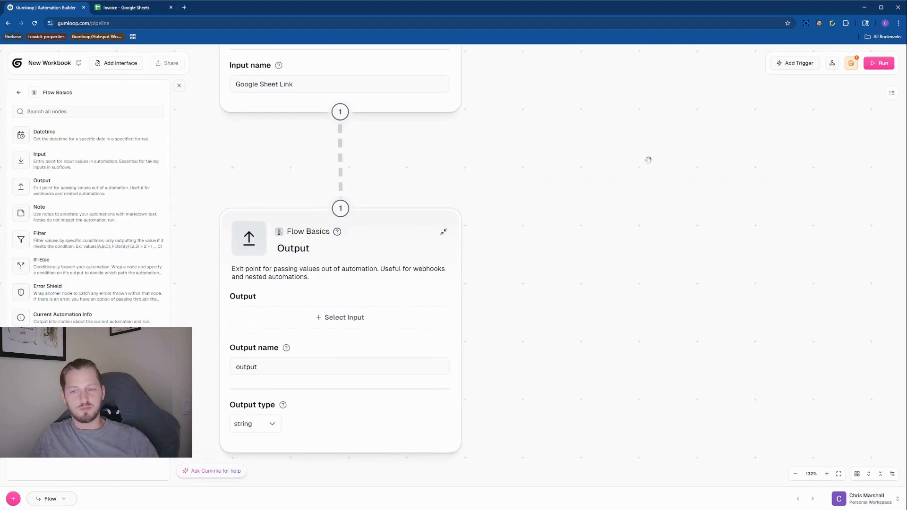
drag(643, 192, 701, 321)
click(451, 223)
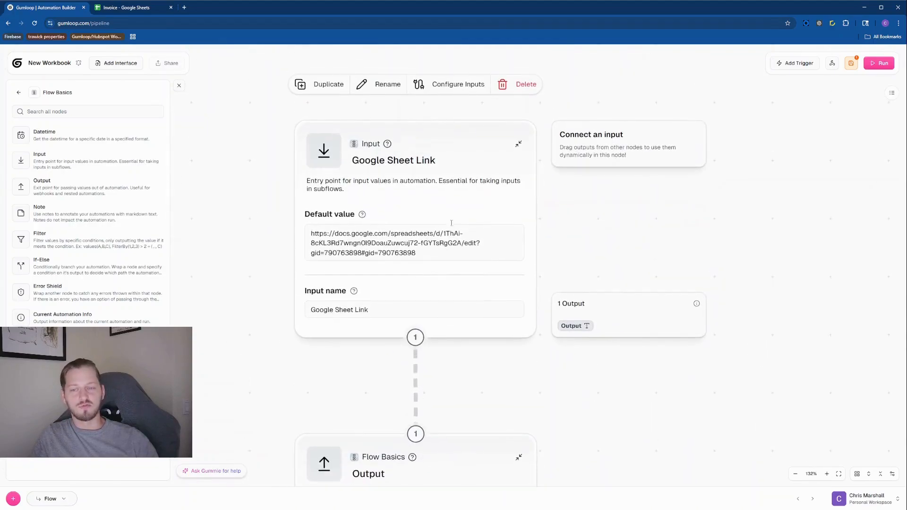
click(739, 267)
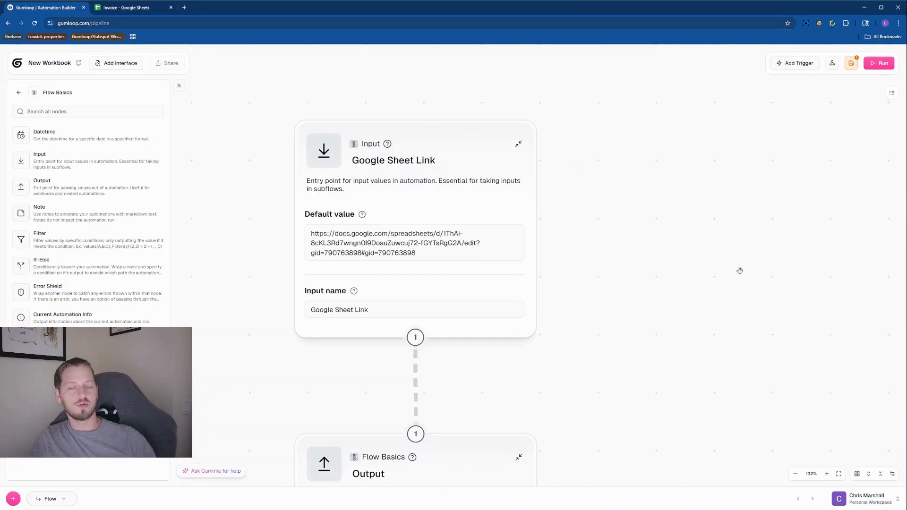
click(515, 165)
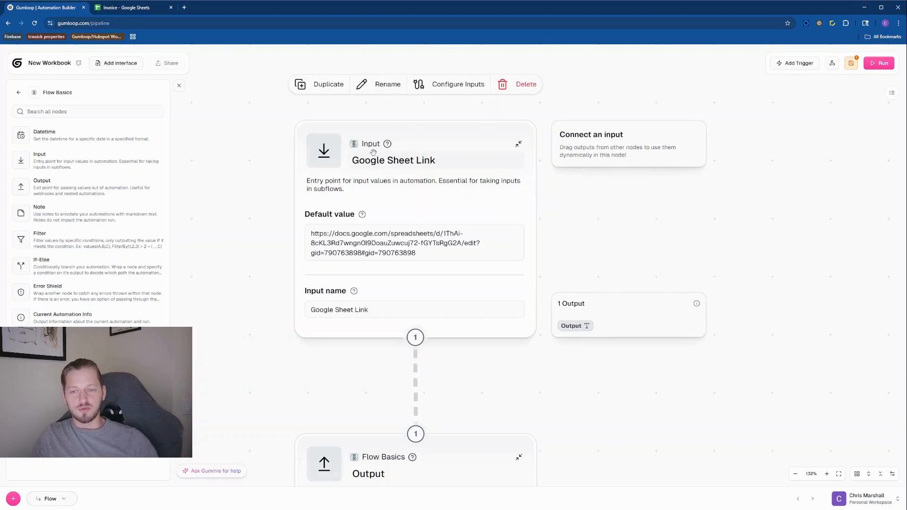
drag(704, 245, 682, 110)
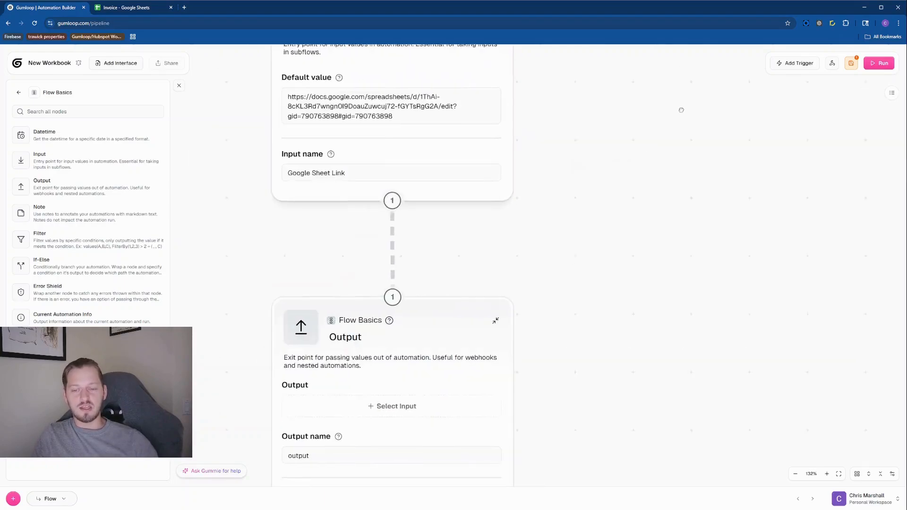
click(329, 360)
Delete the connection between the Google Sheet Link and Output nodes, and move the Output node well off to the side.
click(431, 105)
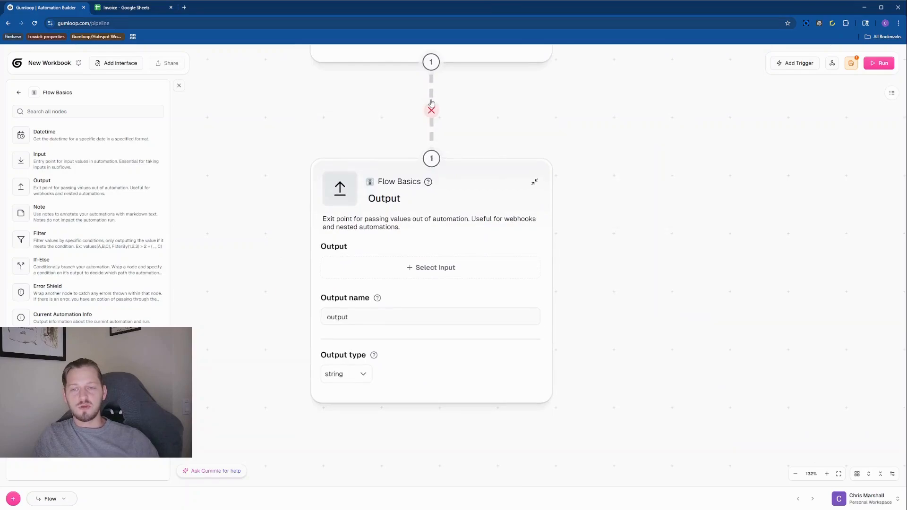
click(431, 109)
drag(625, 193, 612, 262)
click(465, 247)
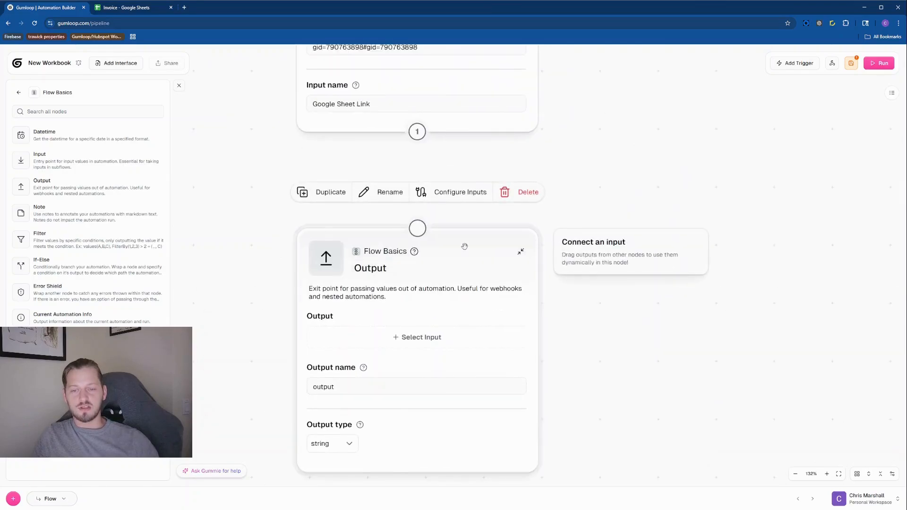
drag(478, 254, 864, 297)
Search the node library for "sheet" and add a Google Sheets Reader node below the Google Sheet Link node.
click(480, 290)
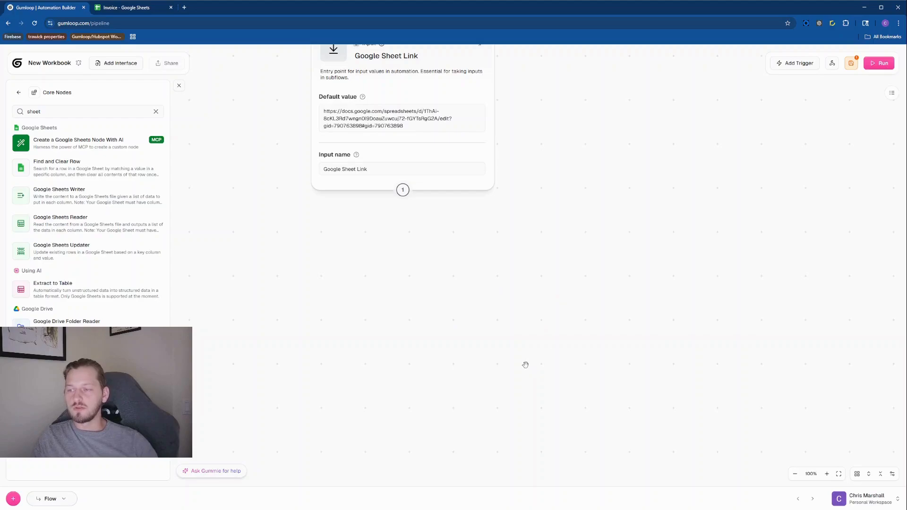
click(52, 229)
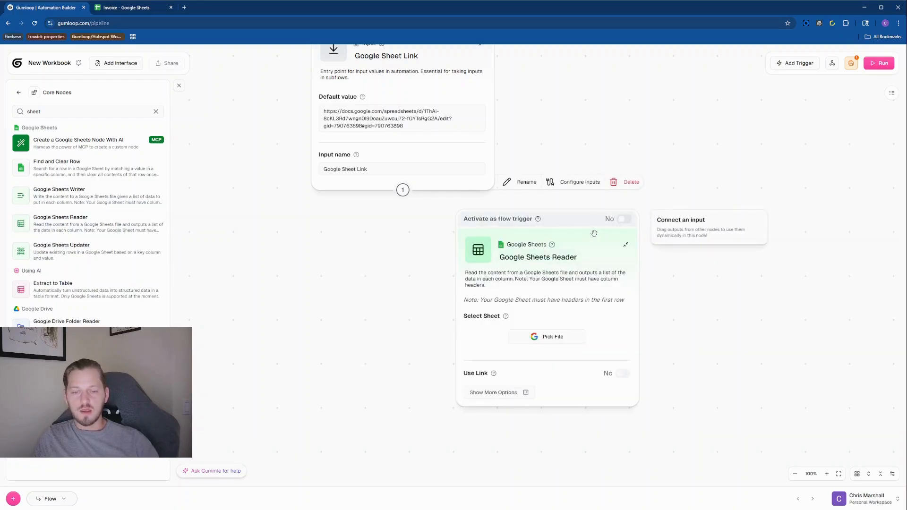
drag(596, 236, 460, 269)
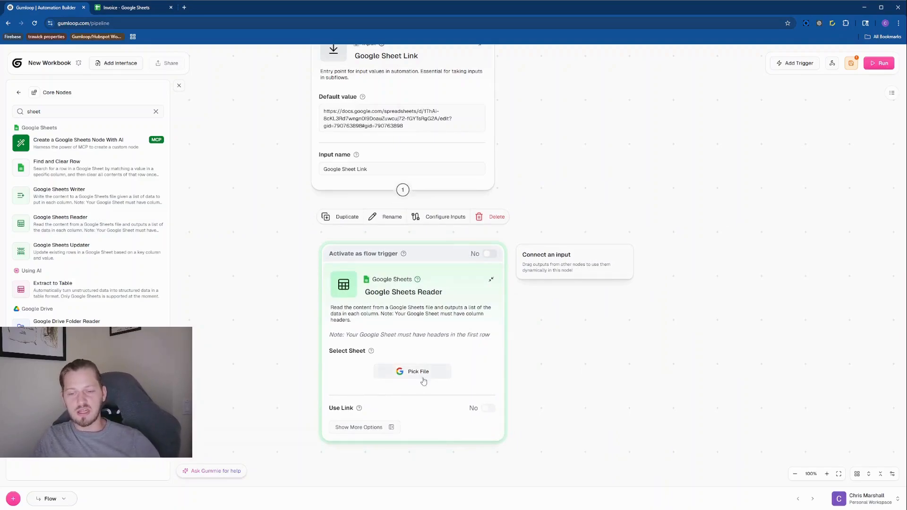
drag(449, 263, 446, 268)
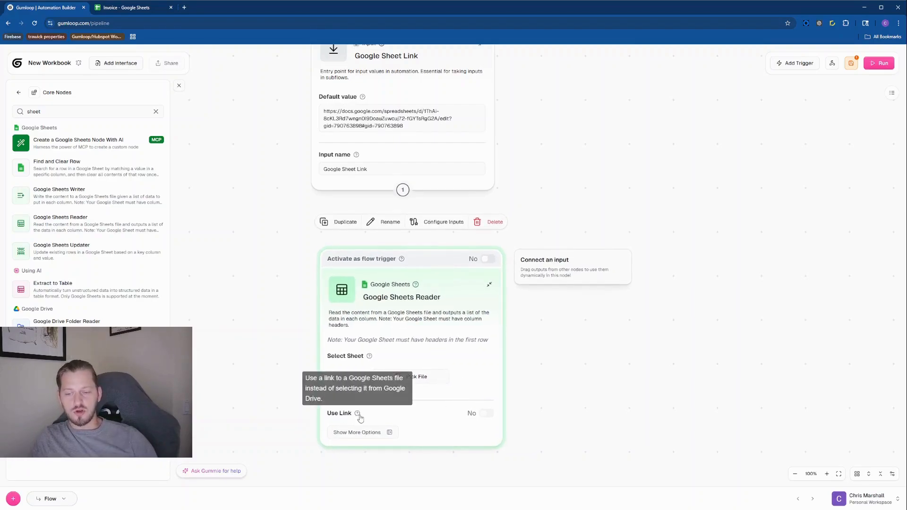
Enable Use Link on the Google Sheets Reader, align it beneath the Google Sheet Link node, and connect that node's output to it.
click(485, 414)
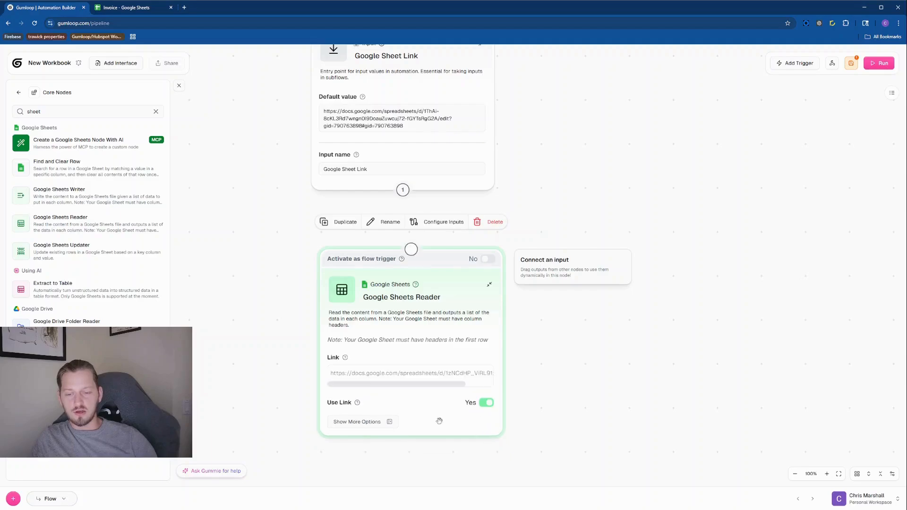
drag(431, 269, 423, 296)
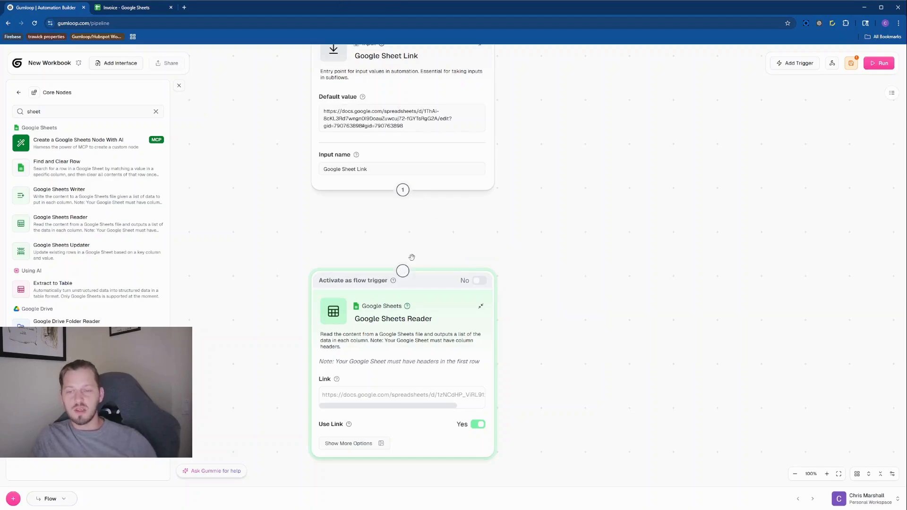
mouse_move(405, 194)
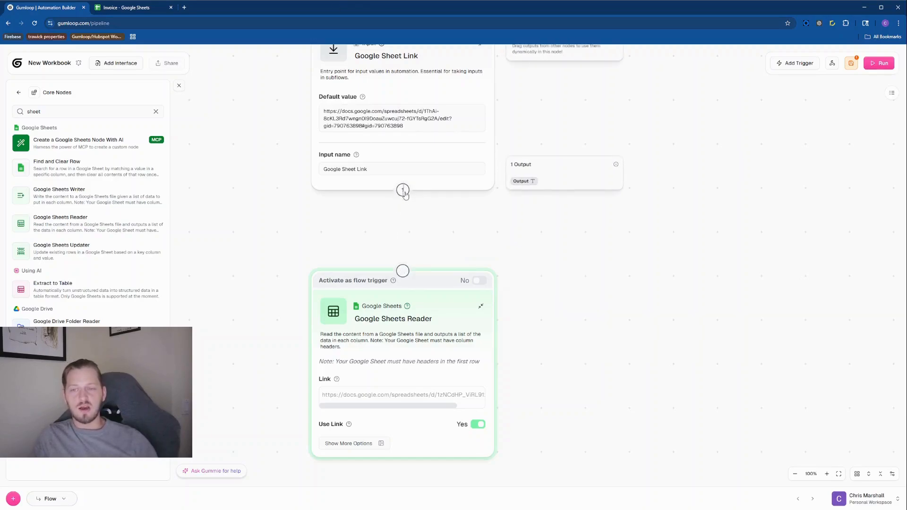
drag(405, 194, 401, 221)
drag(403, 252, 402, 270)
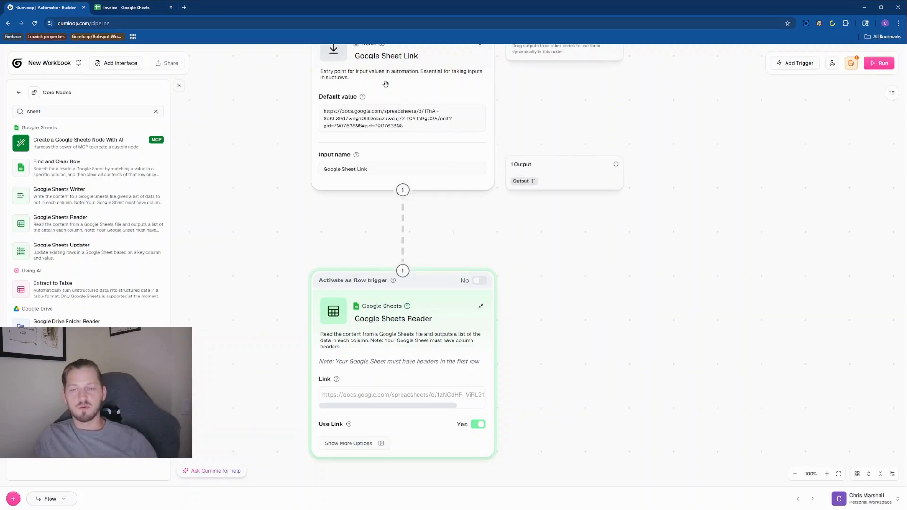
Review the Google Sheets Reader's Link field and its available input alongside the Input node's title, default value and input name.
drag(626, 190, 631, 217)
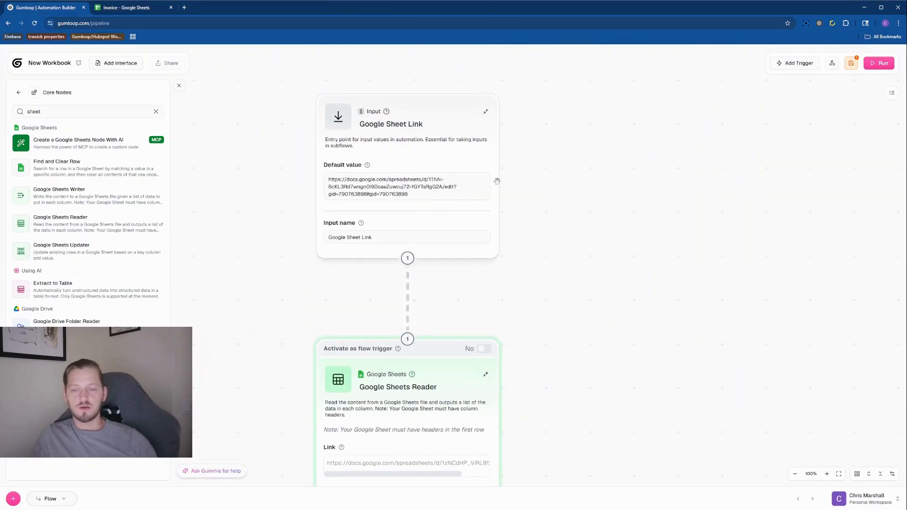
scroll(499, 256, down, 3)
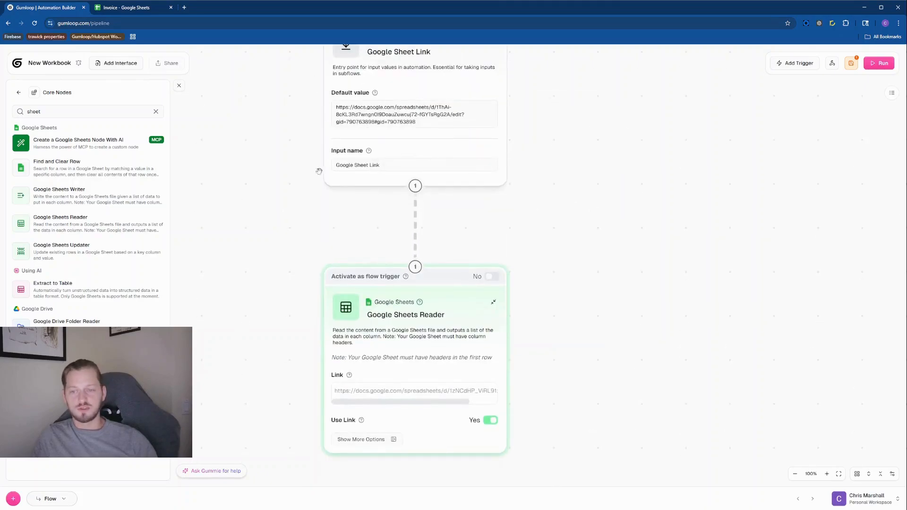
scroll(409, 196, down, 1)
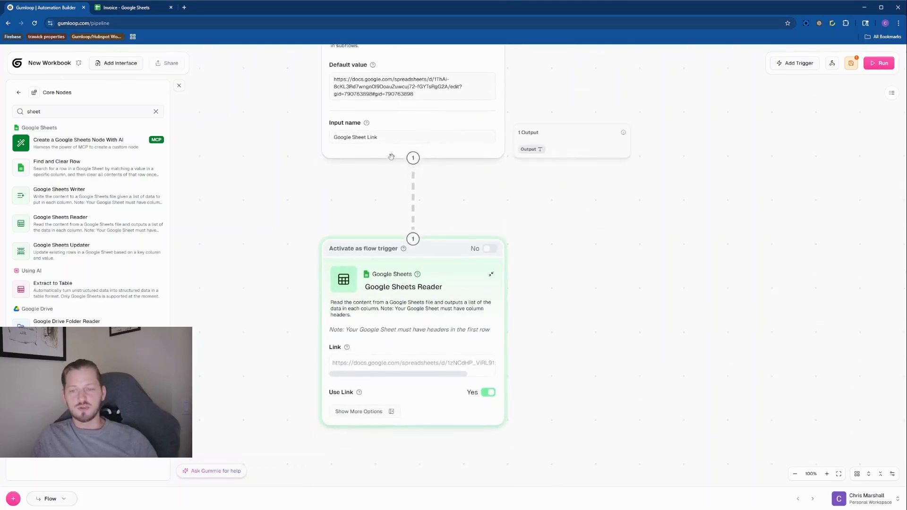
mouse_move(415, 254)
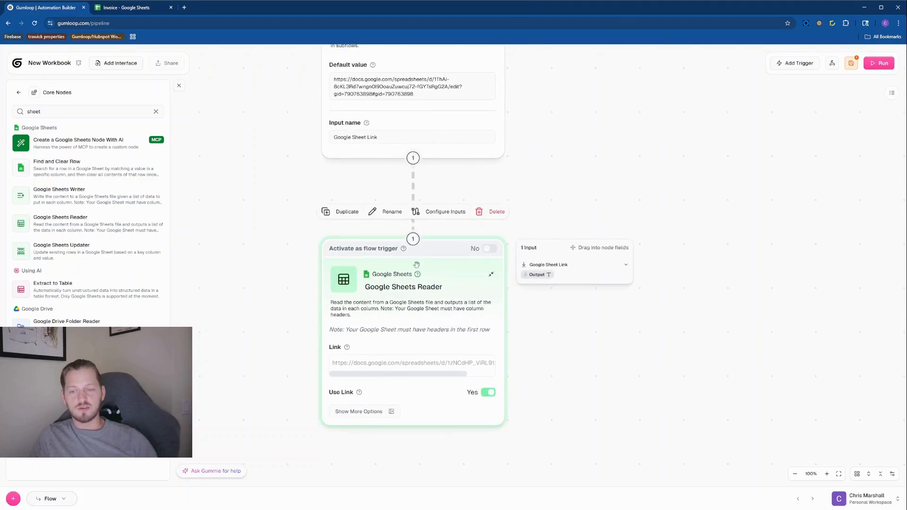
drag(443, 258, 444, 261)
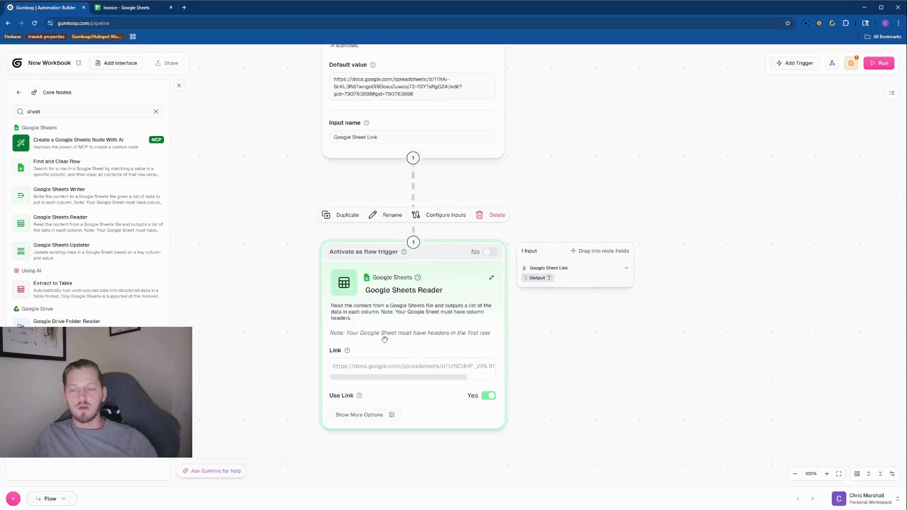
click(375, 366)
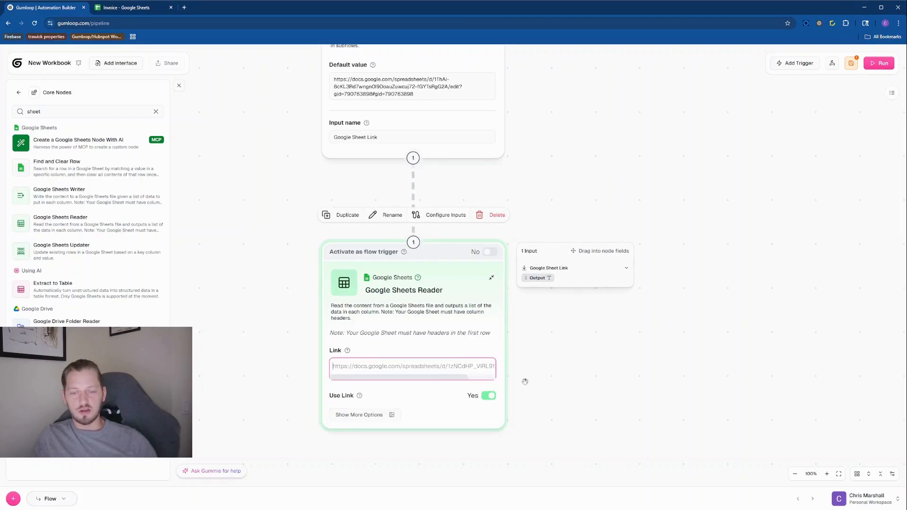
click(568, 271)
click(569, 270)
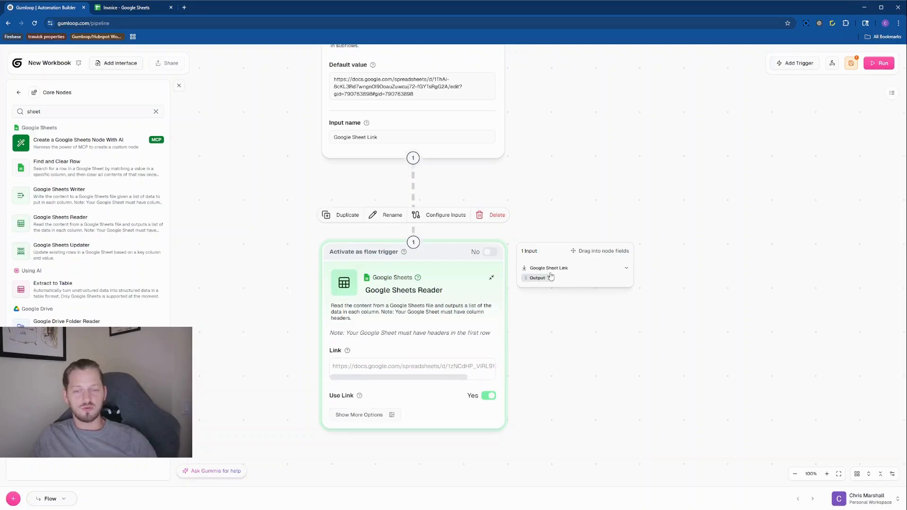
scroll(560, 196, up, 3)
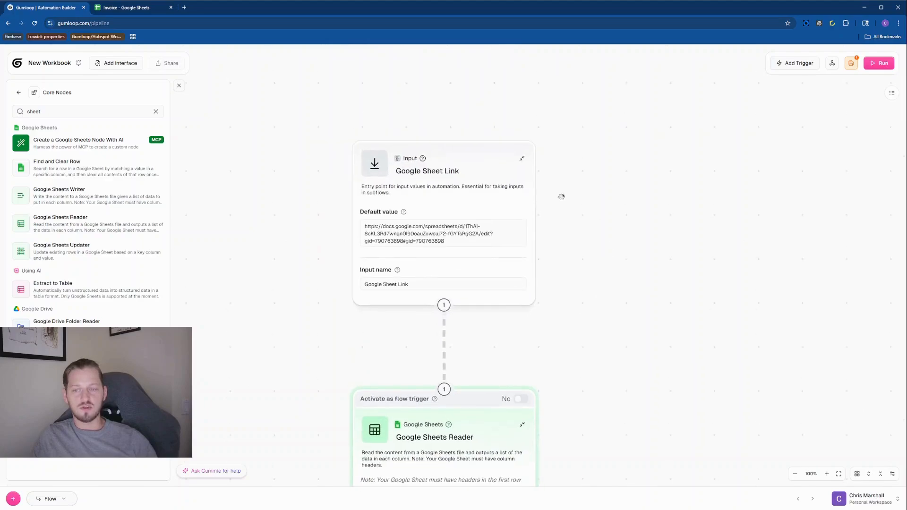
mouse_move(374, 285)
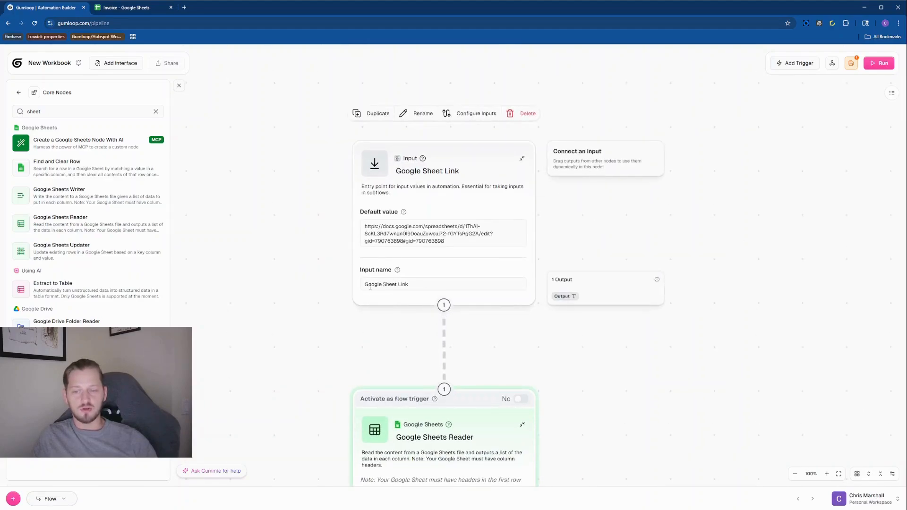
drag(370, 288, 430, 286)
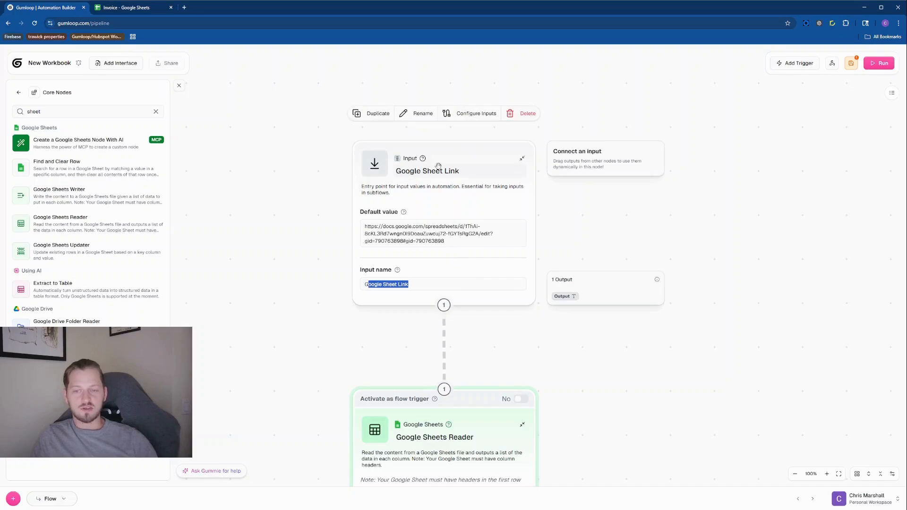
click(709, 249)
mouse_move(462, 405)
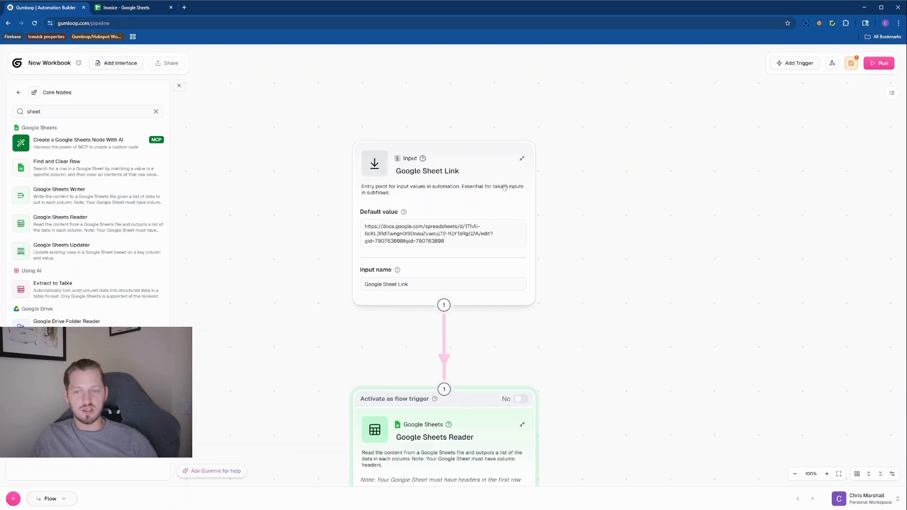
mouse_move(439, 176)
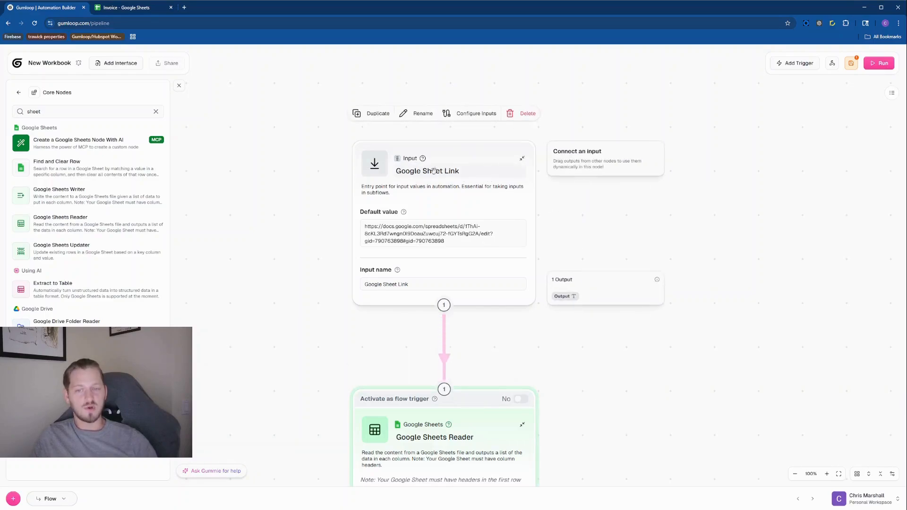
Search the node library for "inputs" and add two more Input nodes in a row beside the Google Sheet Link node.
drag(642, 216, 482, 194)
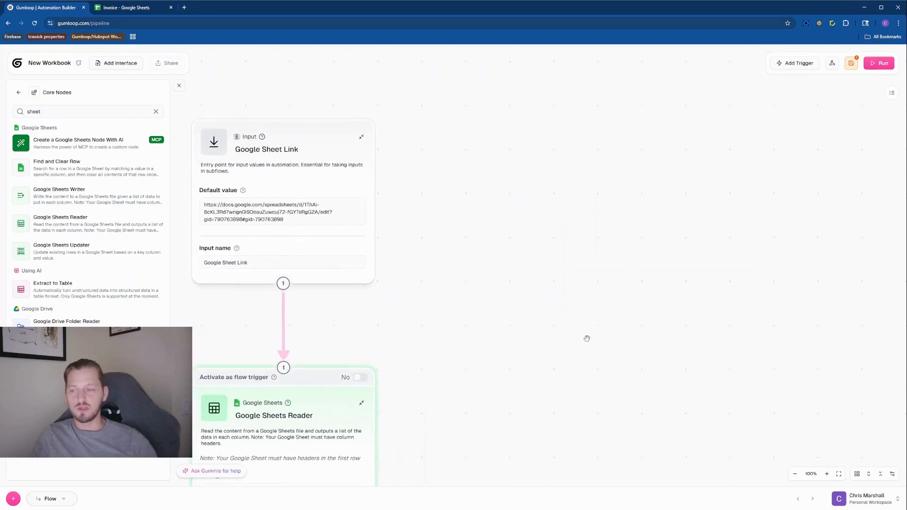
click(155, 112)
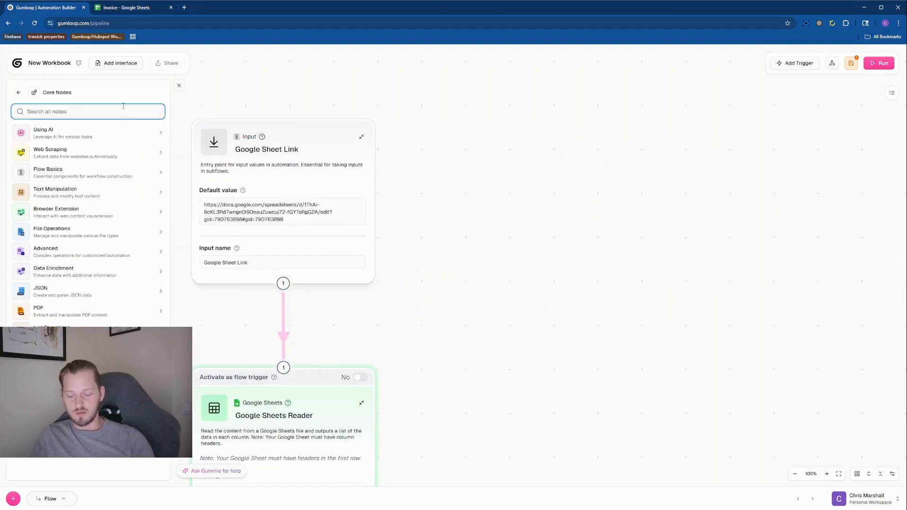
text(inputs)
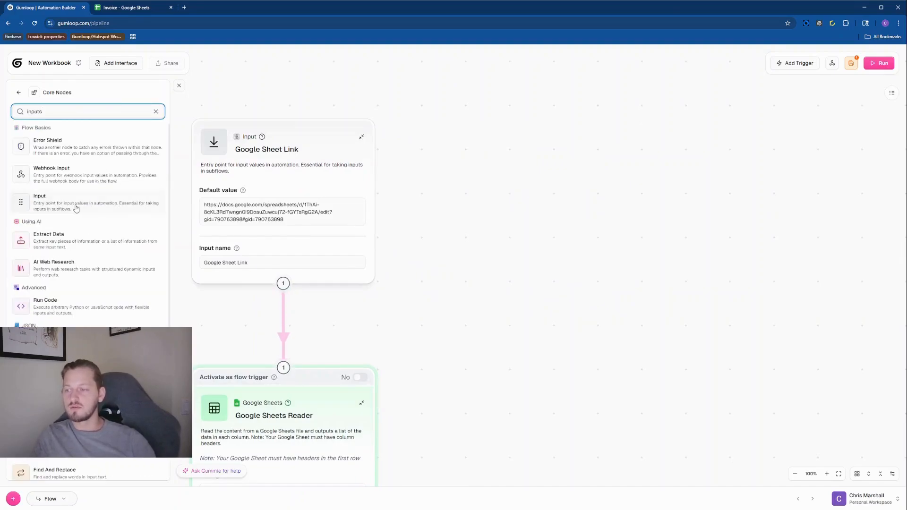
drag(508, 207, 519, 209)
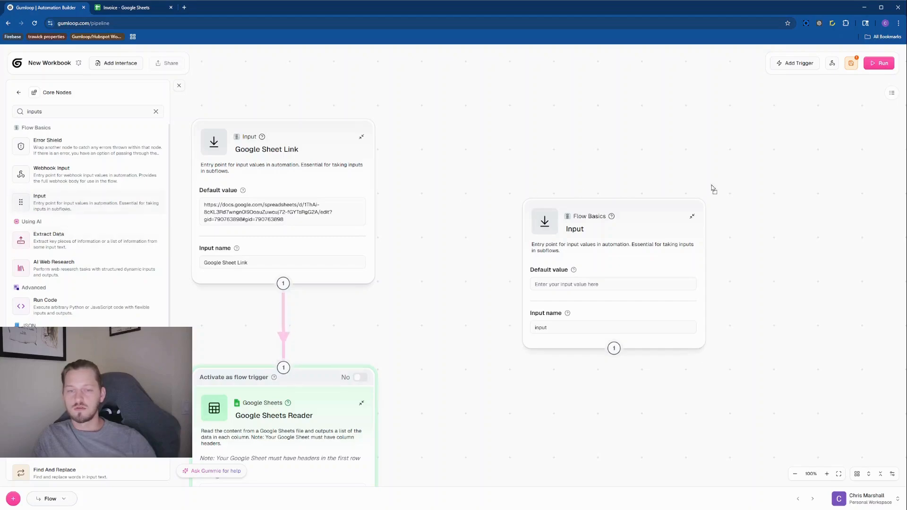
drag(654, 254, 529, 183)
drag(851, 227, 665, 173)
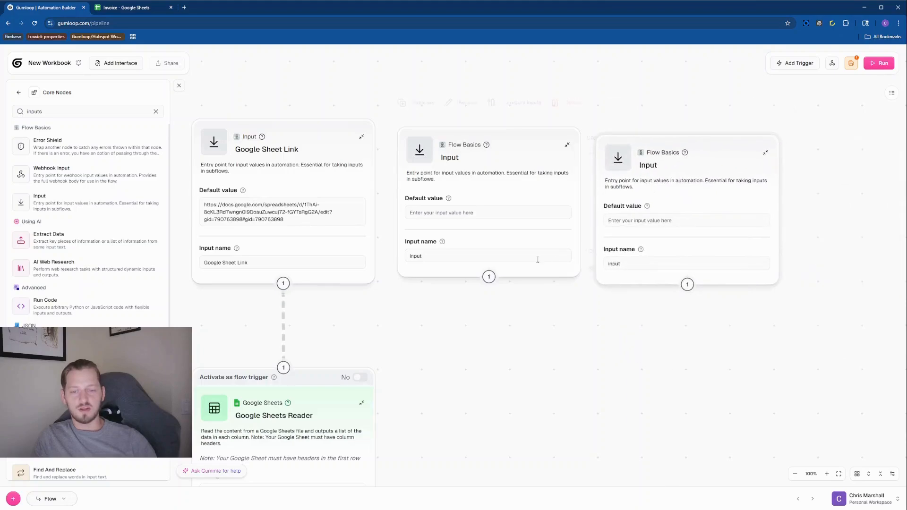
Connect both new Input nodes to the Google Sheets Reader and centre the reader beneath the three input nodes.
drag(489, 279, 284, 368)
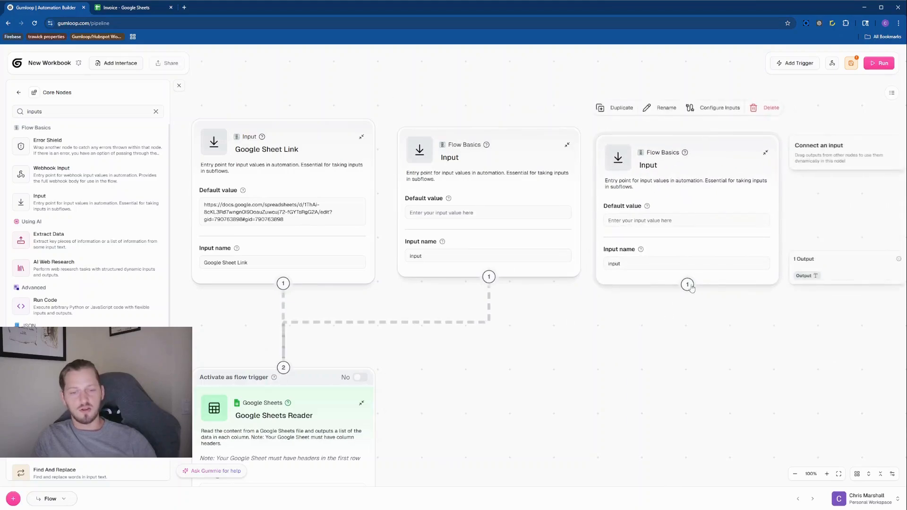
drag(687, 284, 224, 377)
drag(324, 381, 529, 447)
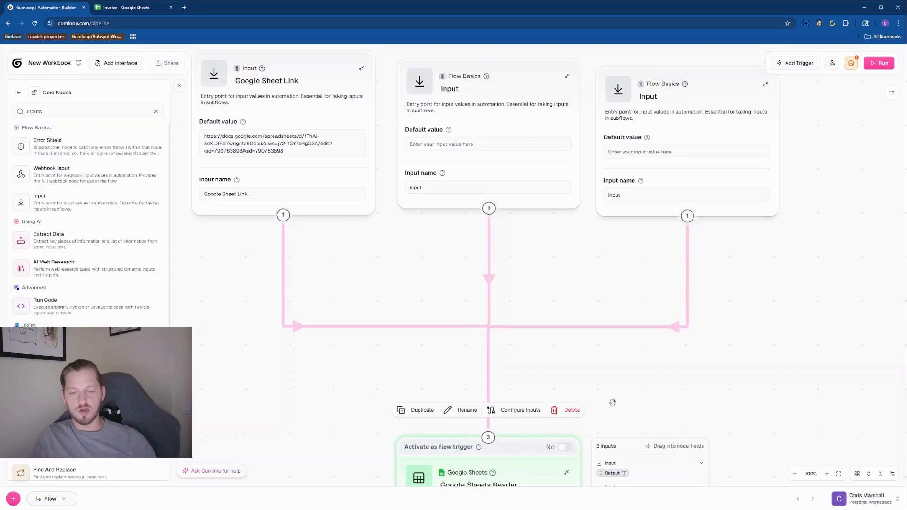
Fill the Google Sheets Reader's Link field with the Output of the Google Sheet Link node.
click(647, 422)
drag(647, 422, 577, 133)
click(390, 272)
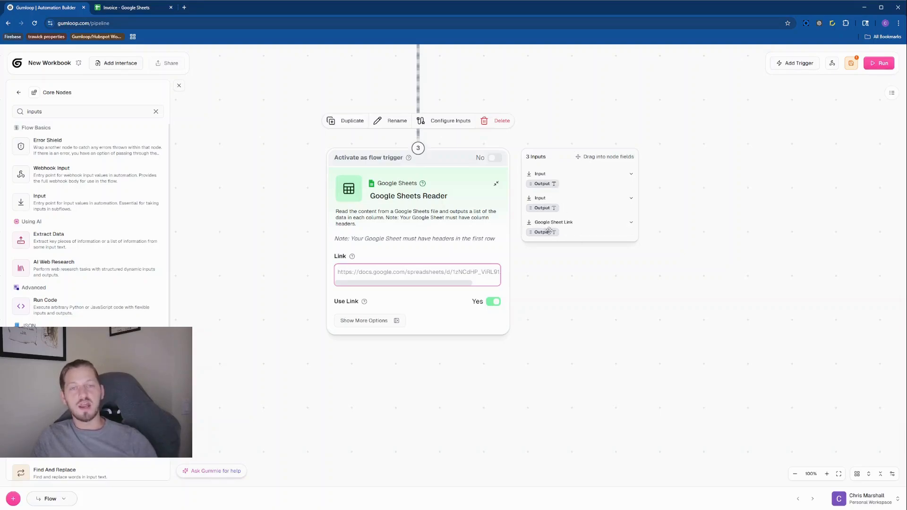
drag(539, 231, 416, 270)
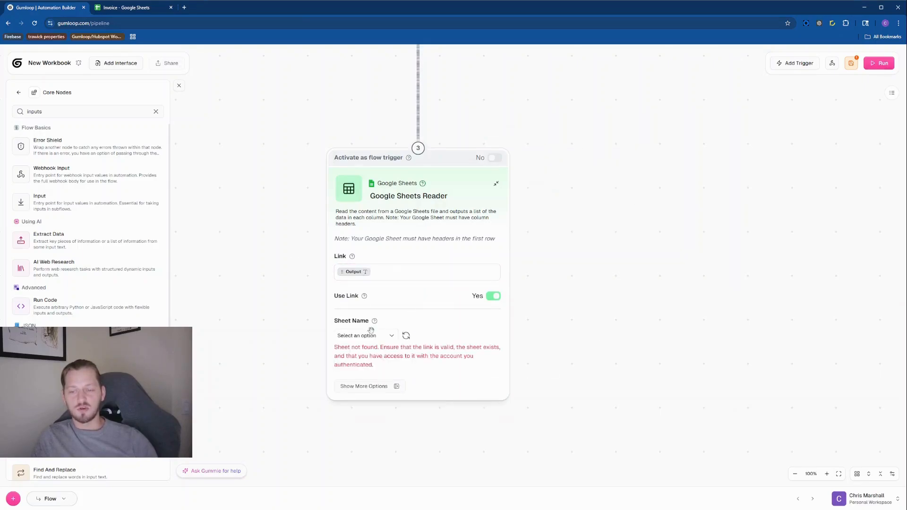
Check the Google Sheets Reader's available Sheet Name options and reload the sheet list.
click(377, 334)
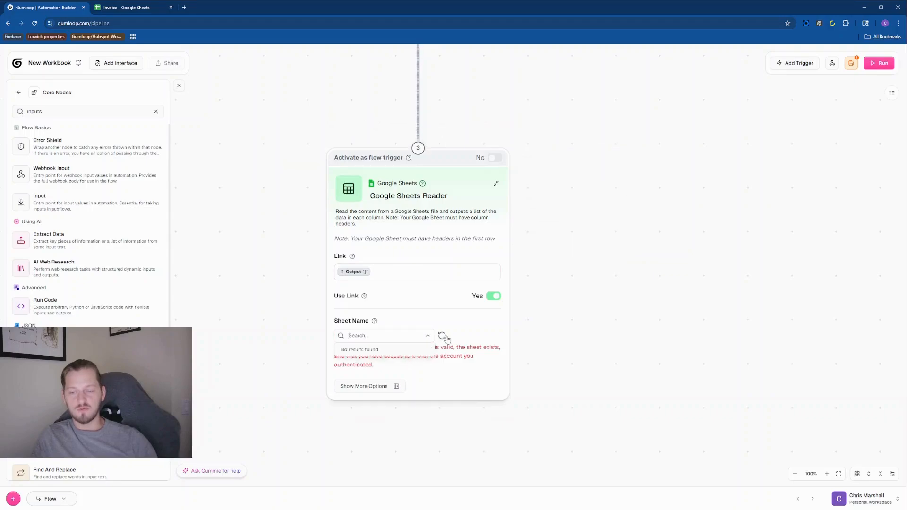
click(406, 336)
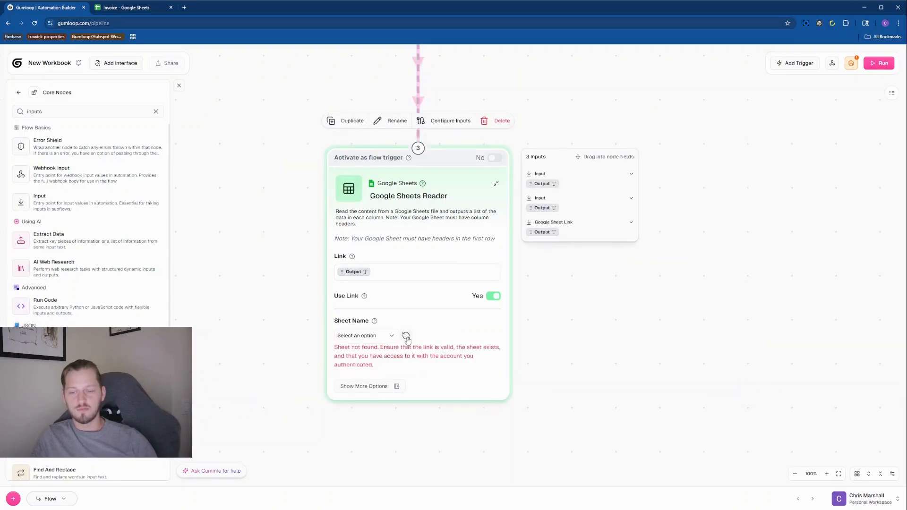
click(408, 339)
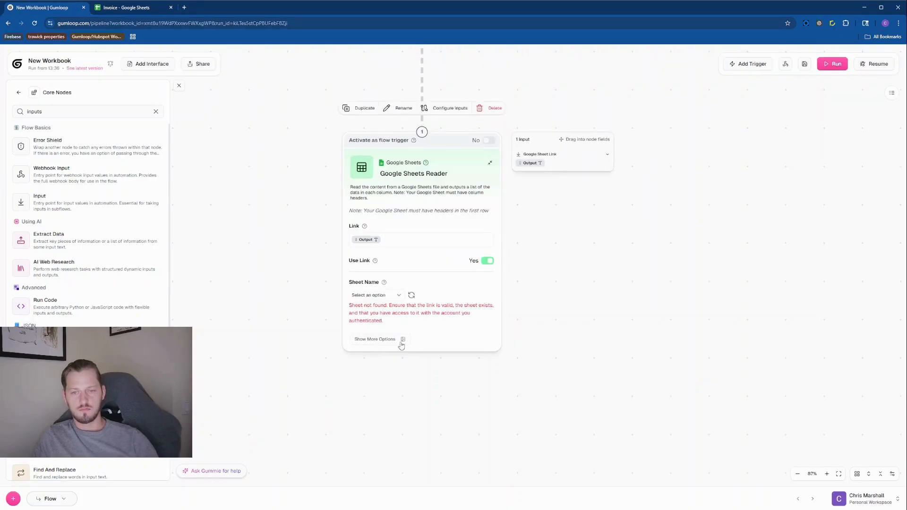
Expose Sheet Name as an input on the Google Sheets Reader through its additional options.
click(401, 342)
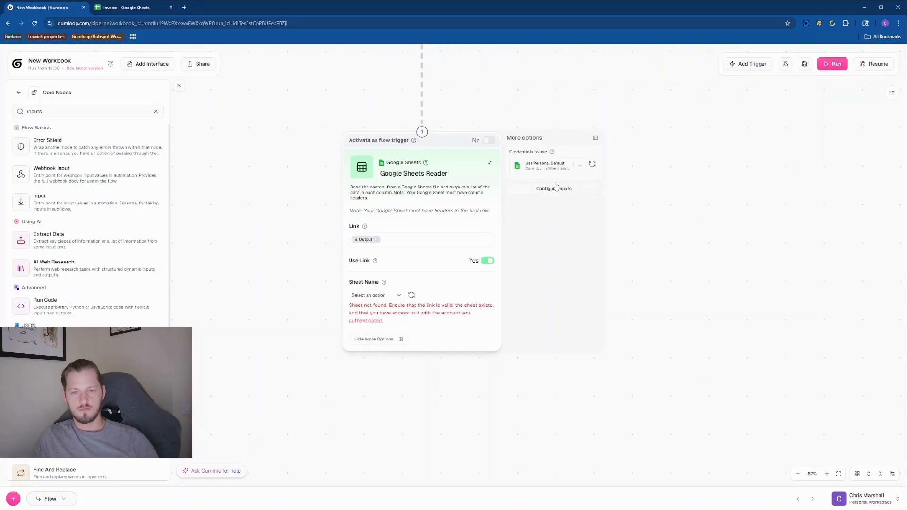
click(556, 188)
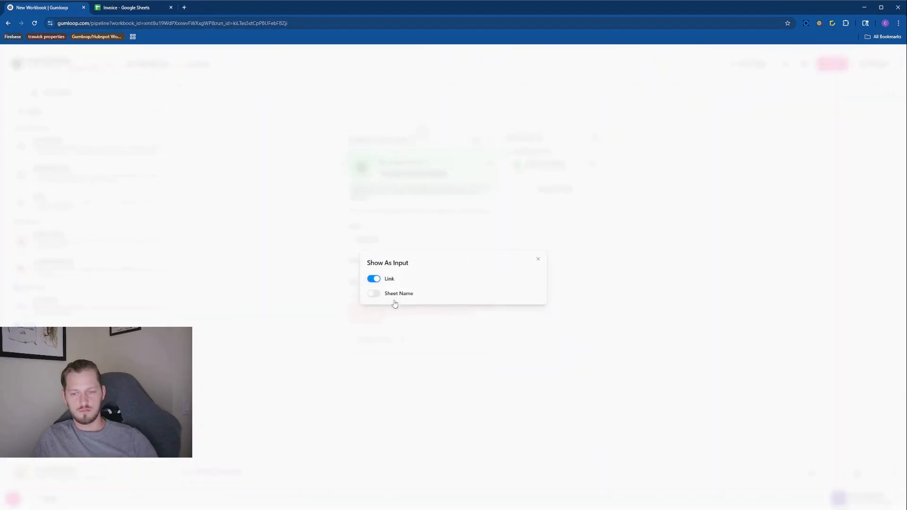
click(373, 293)
click(538, 260)
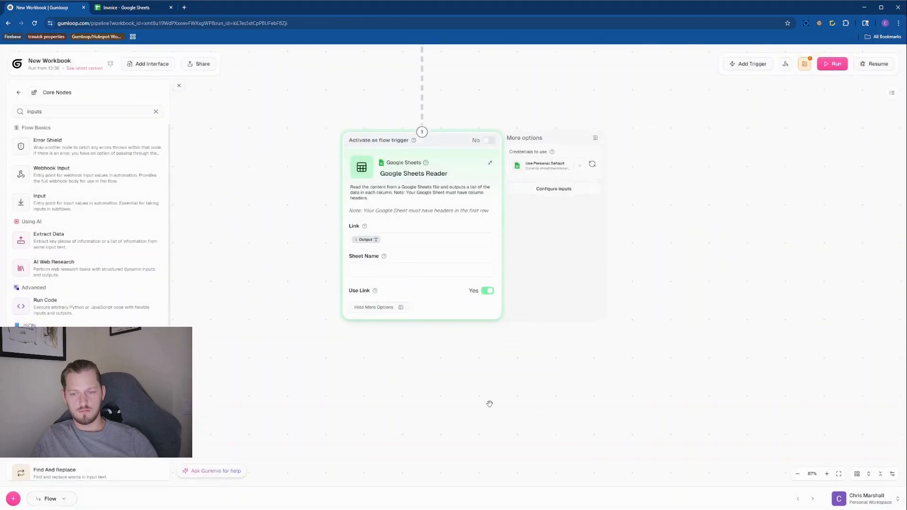
Review the Google Sheet Link default value, the reader's Link and Sheet Name fields, and its Show As Input settings.
scroll(521, 223, up, 4)
drag(536, 157, 534, 238)
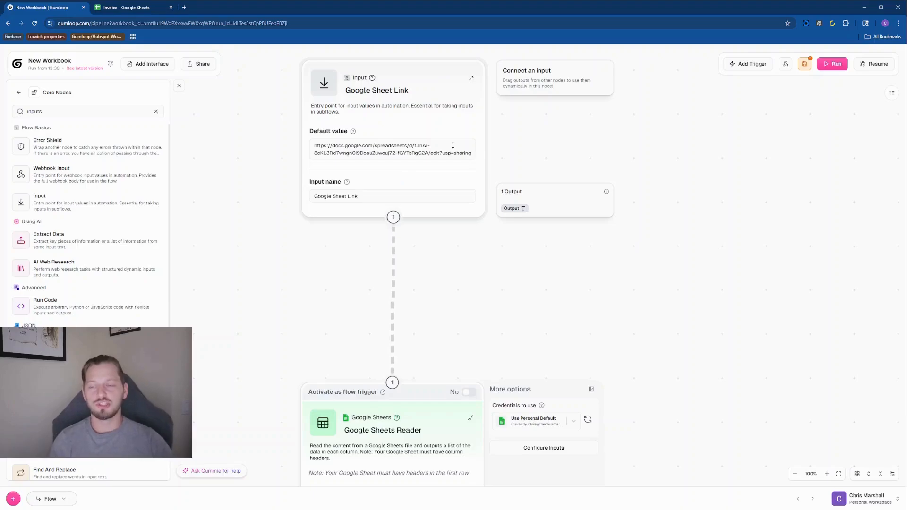
drag(491, 340, 513, 157)
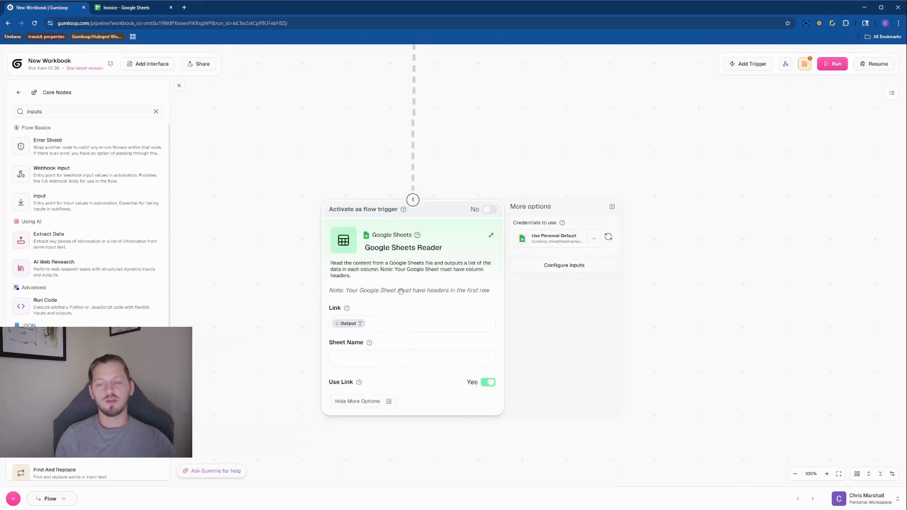
click(345, 361)
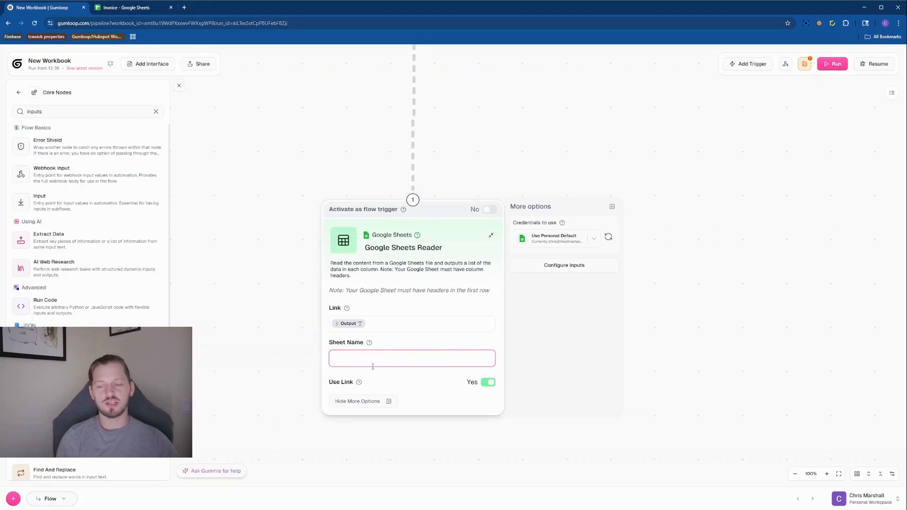
click(380, 406)
click(382, 406)
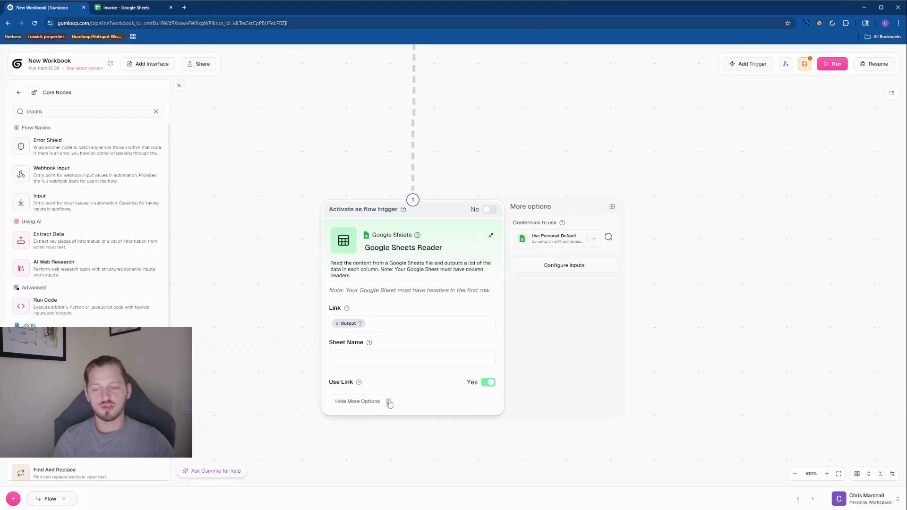
click(565, 266)
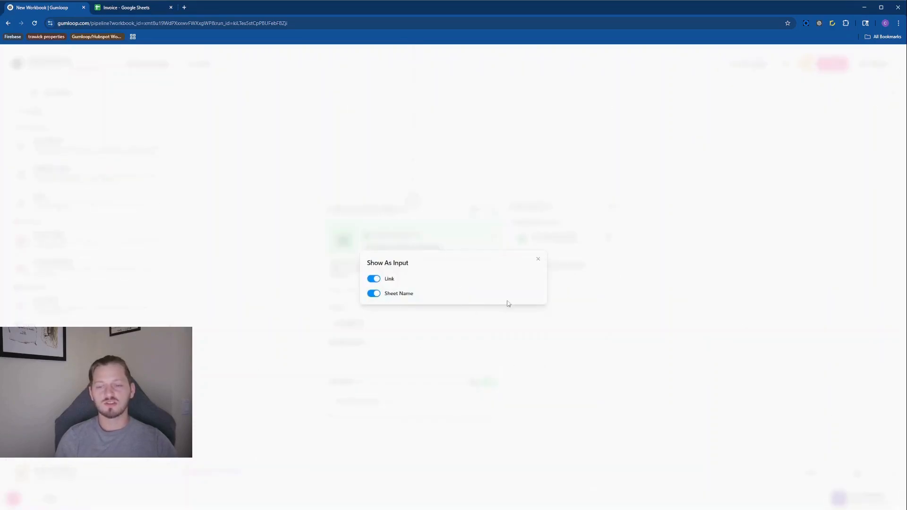
click(538, 261)
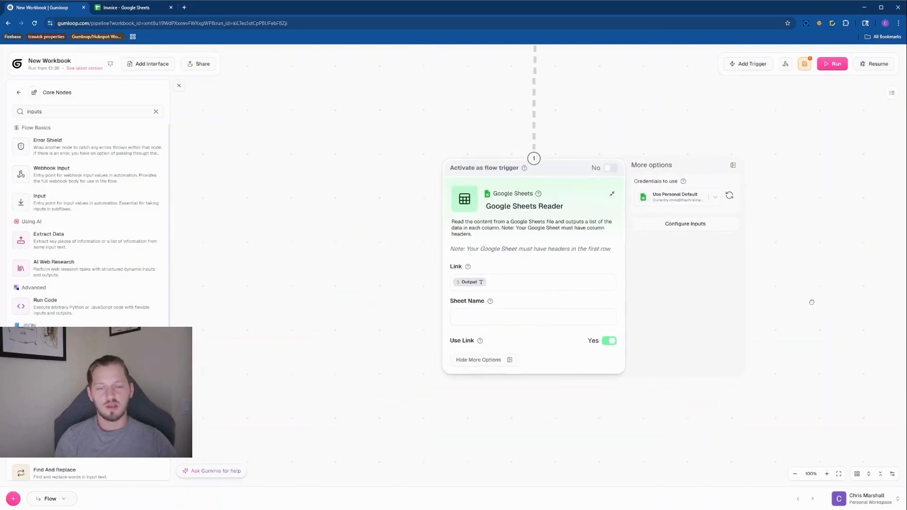
click(502, 282)
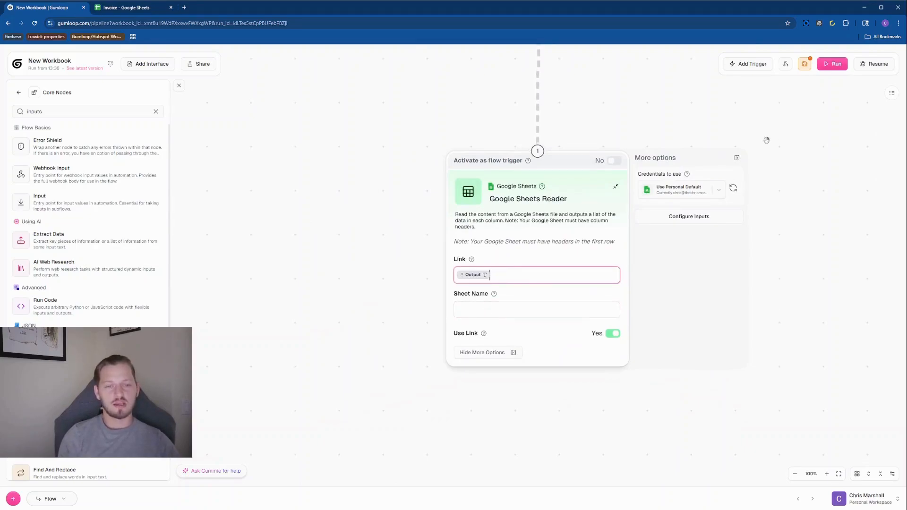
click(736, 158)
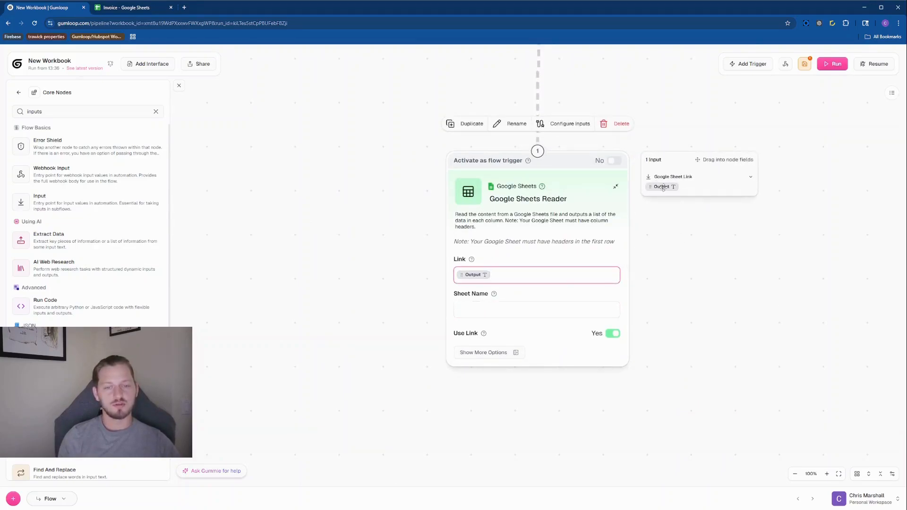
Try entering "Hello" as the Google Sheets Reader's Sheet Name and clear the field again.
click(490, 310)
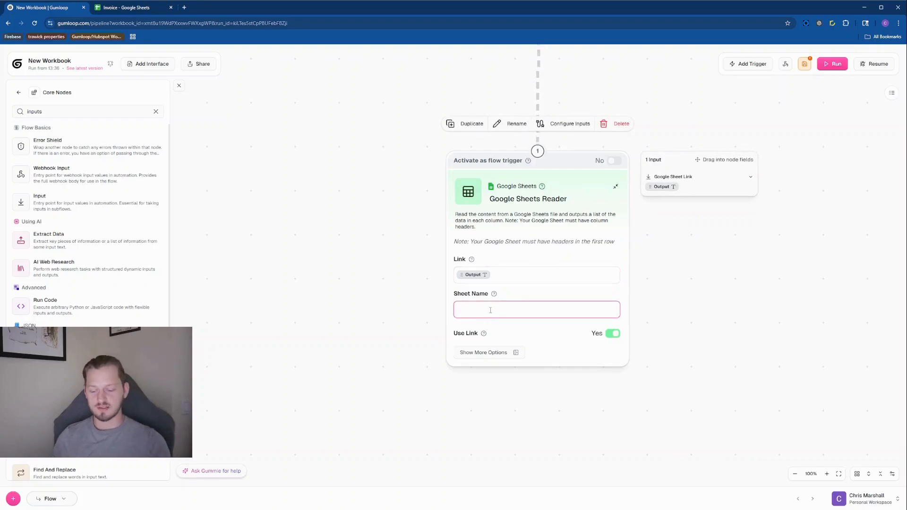
text(Hello)
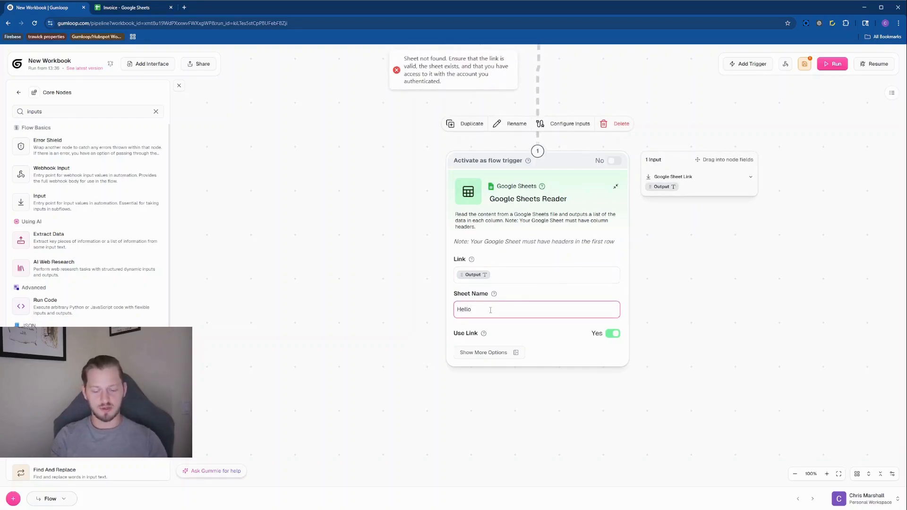
key(BackSpace)
key(BackSpace)
key(BackSpace)
key(BackSpace)
key(BackSpace)
Stop showing Sheet Name as an input on the Google Sheets Reader and reload its sheet list.
click(487, 352)
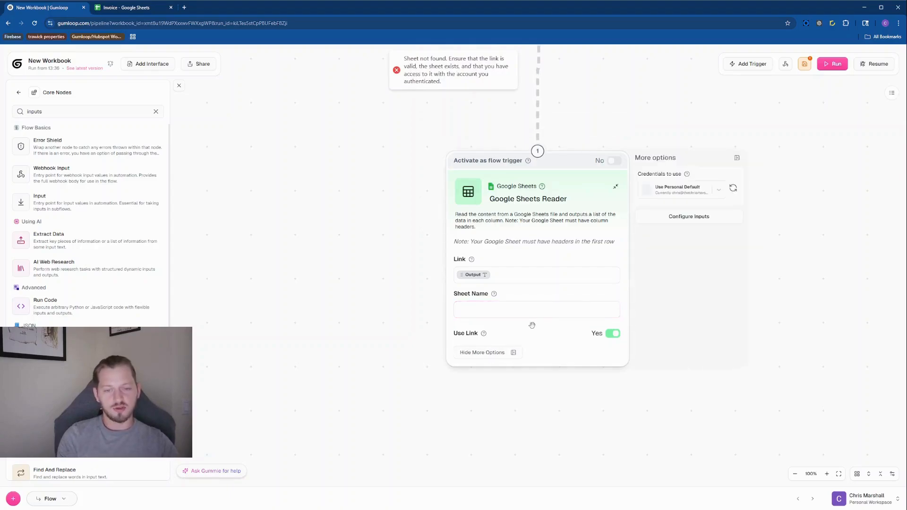
click(723, 219)
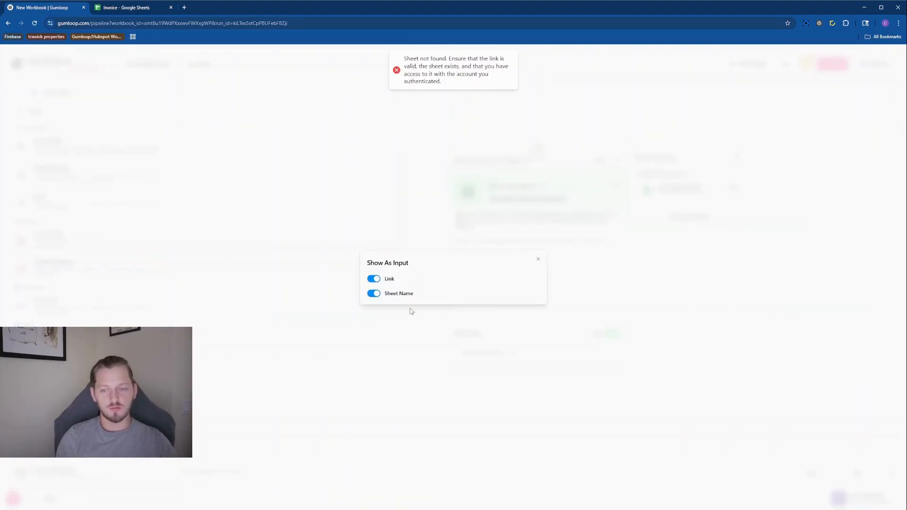
click(376, 294)
click(538, 259)
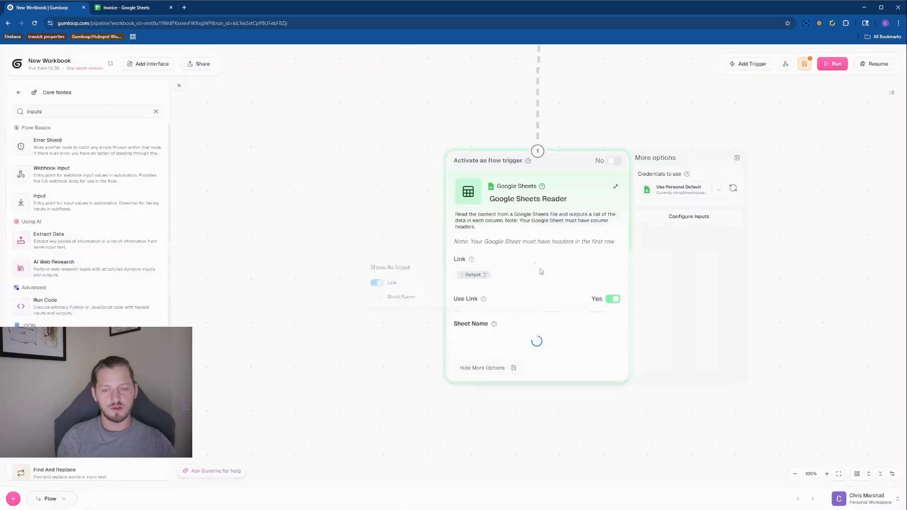
click(504, 343)
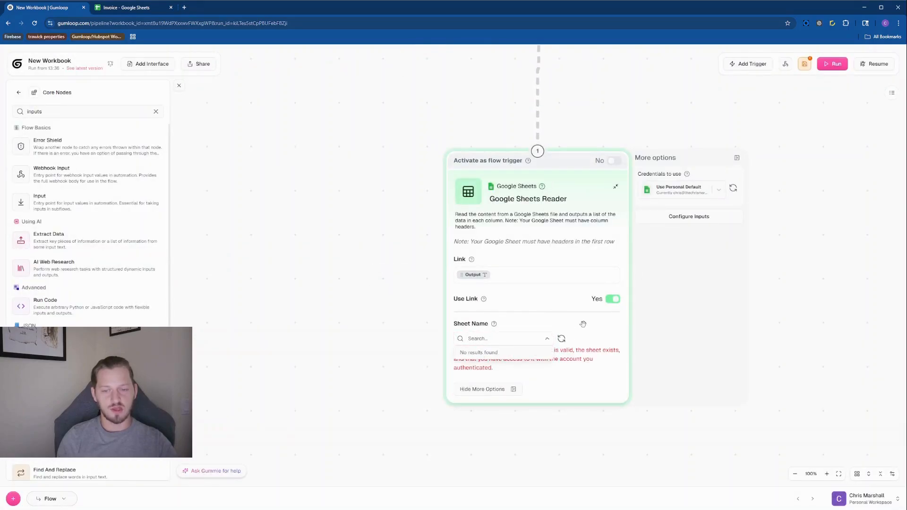
click(561, 339)
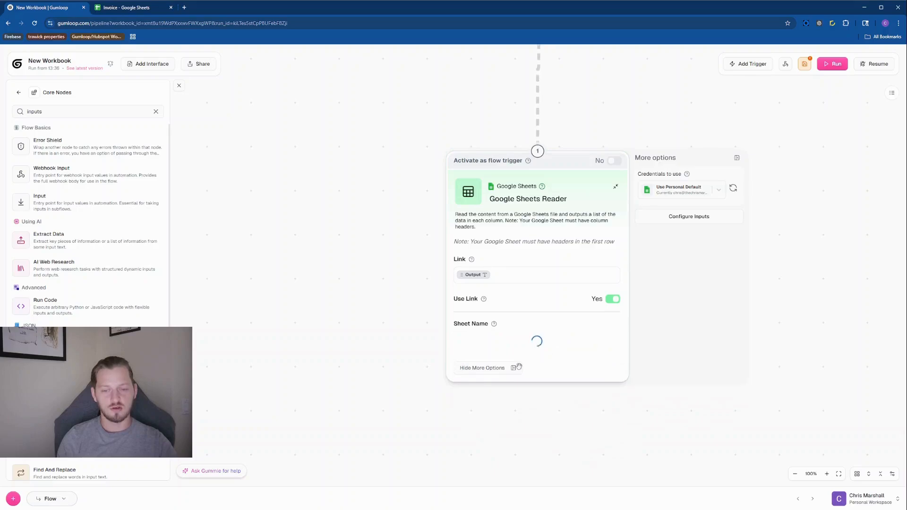
Turn Sheet Name back on as an input for the Google Sheets Reader.
click(515, 367)
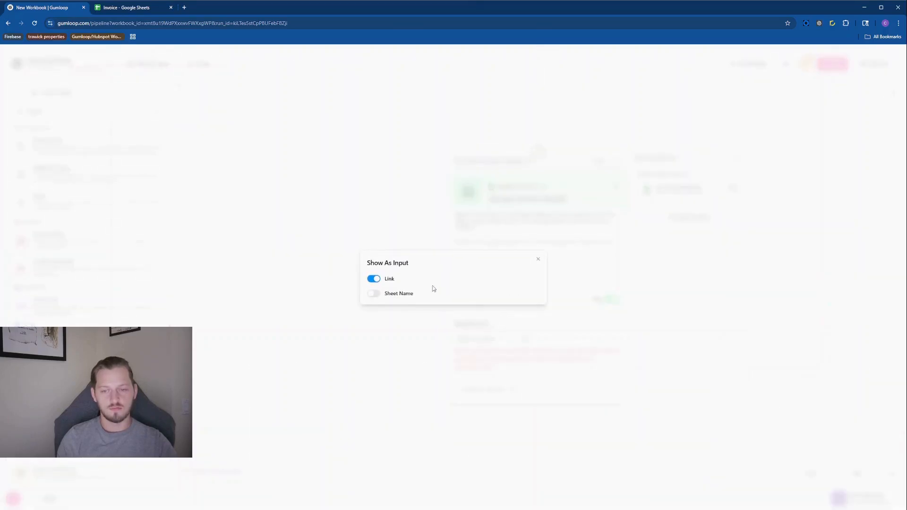
click(376, 295)
click(538, 259)
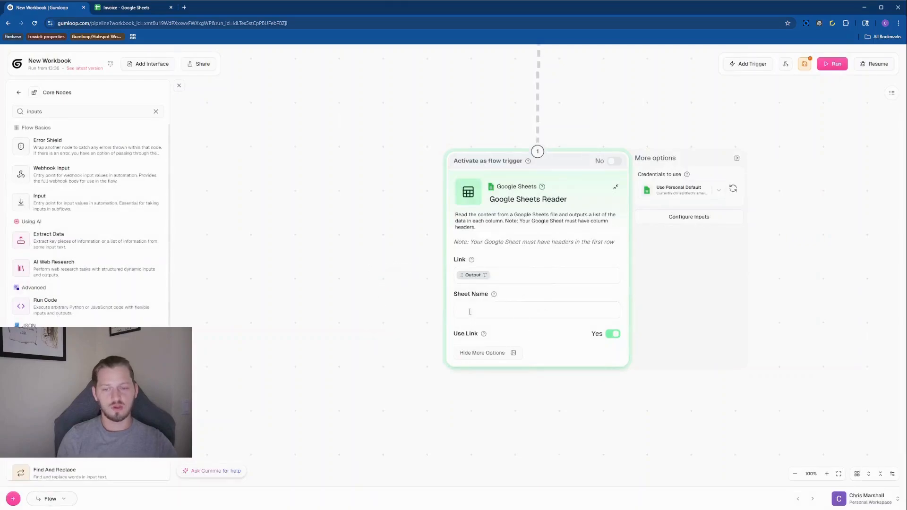
Try the Google Sheet Link node's Output in the Sheet Name field, and remove it again.
click(479, 305)
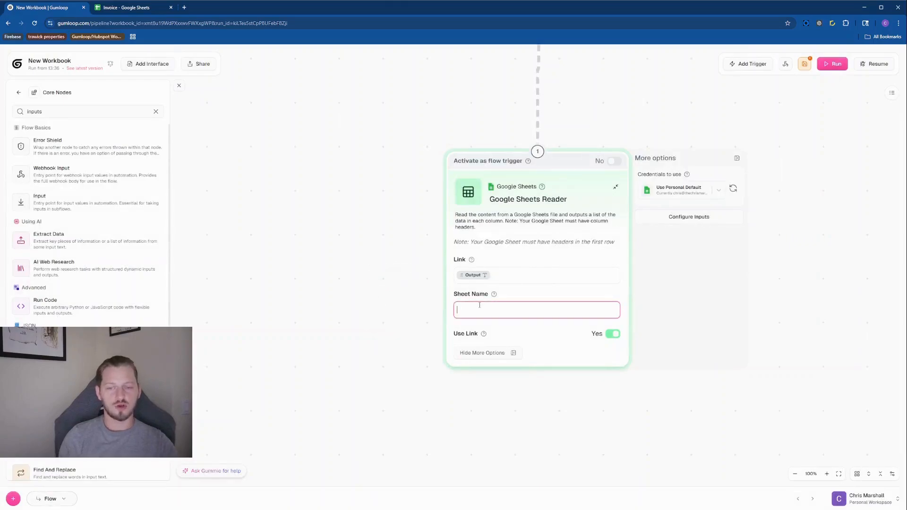
click(736, 158)
drag(666, 186, 546, 311)
click(545, 317)
key(BackSpace)
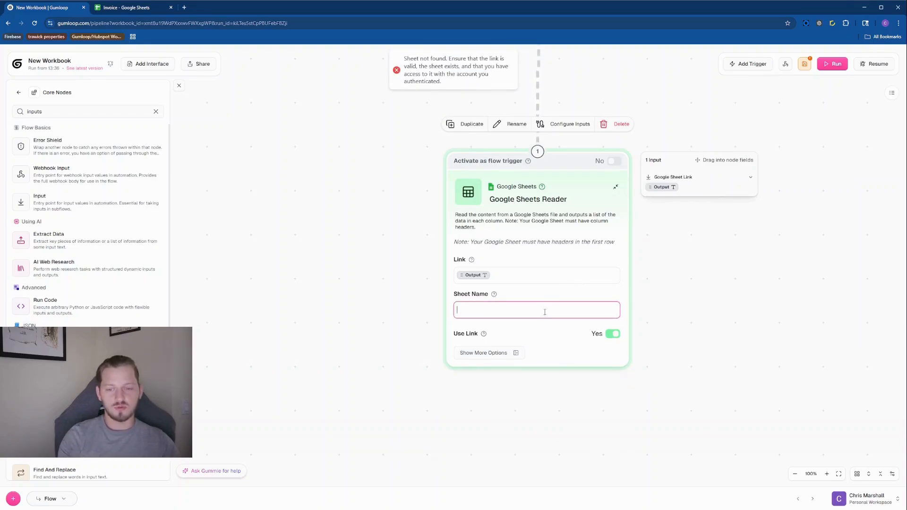
mouse_move(495, 297)
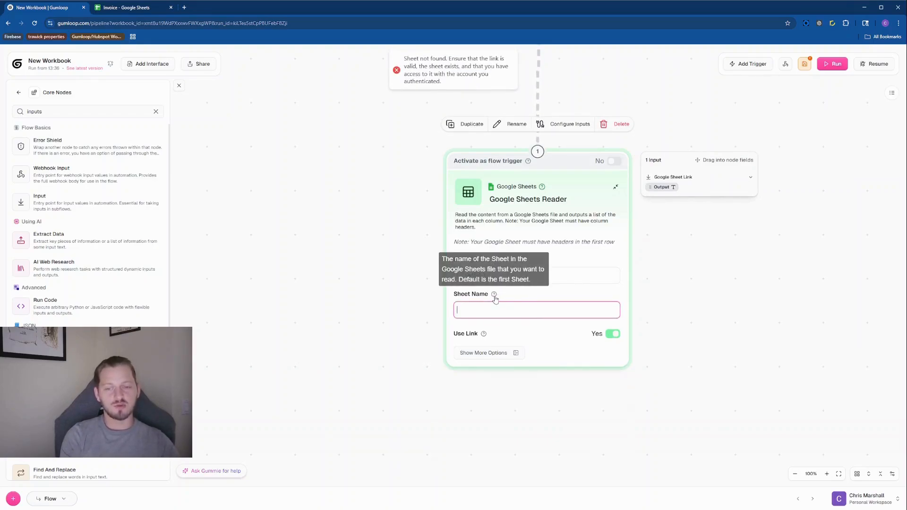
Run the workflow with the Google Sheet Link node feeding the Google Sheets Reader and Sheet Name left empty.
click(630, 358)
scroll(745, 231, down, 3)
drag(745, 231, 655, 317)
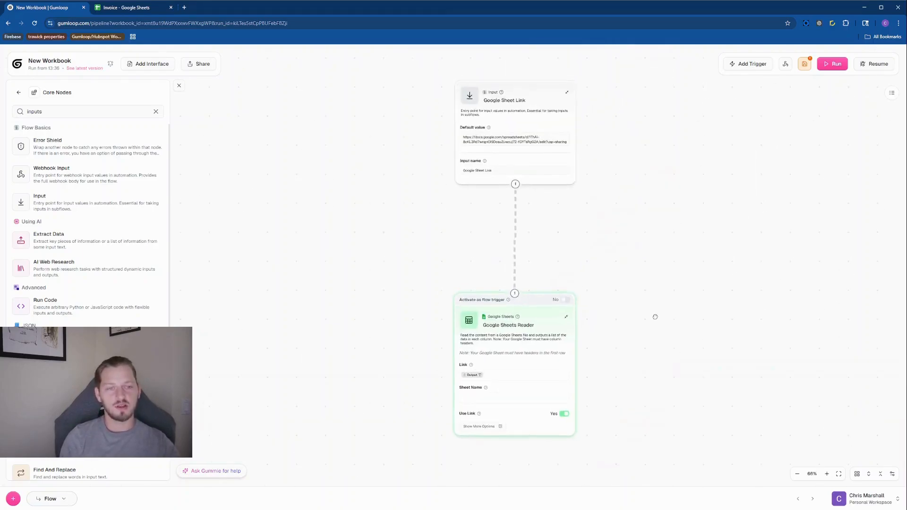
scroll(656, 317, down, 3)
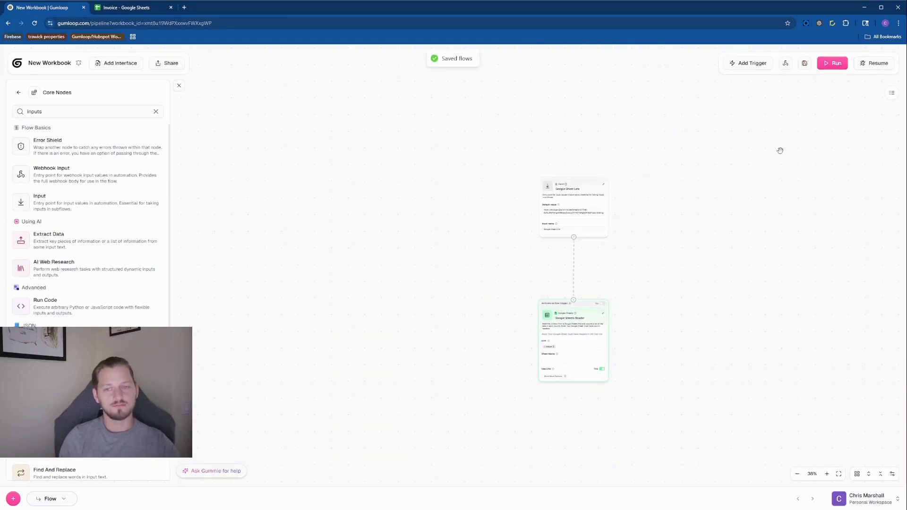
click(833, 63)
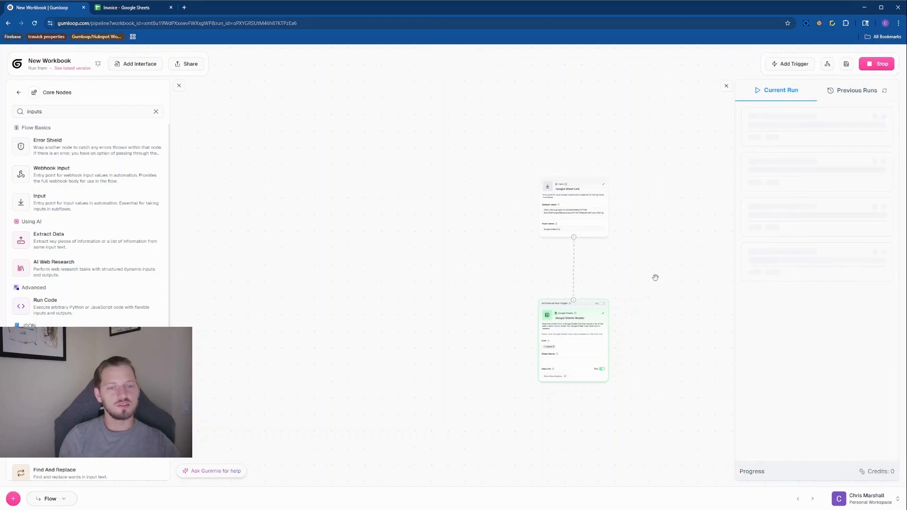
scroll(709, 302, up, 3)
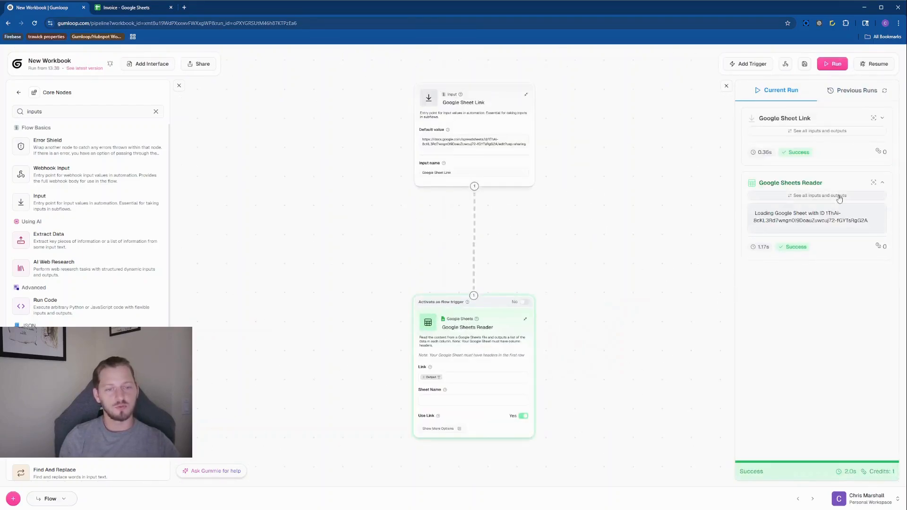
Examine the Google Sheets Reader's inputs and outputs from the run, along with the run's duration and credit cost.
click(832, 196)
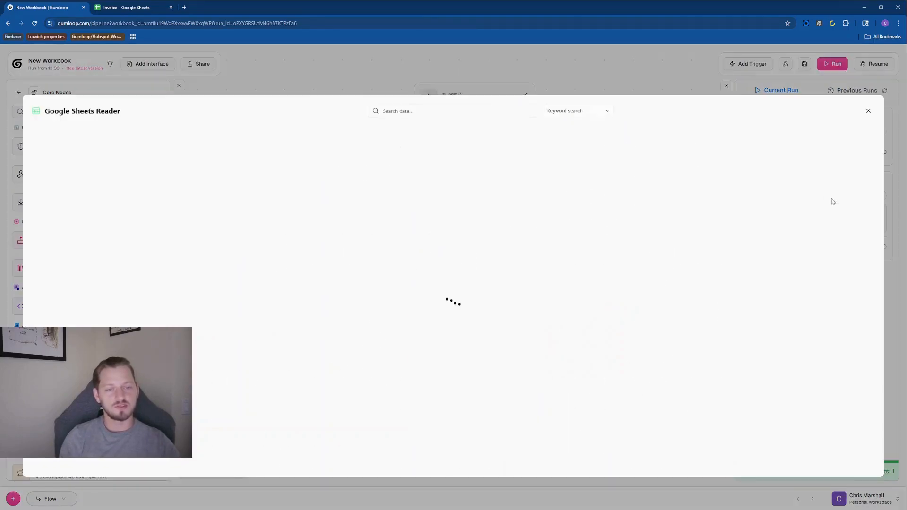
click(868, 111)
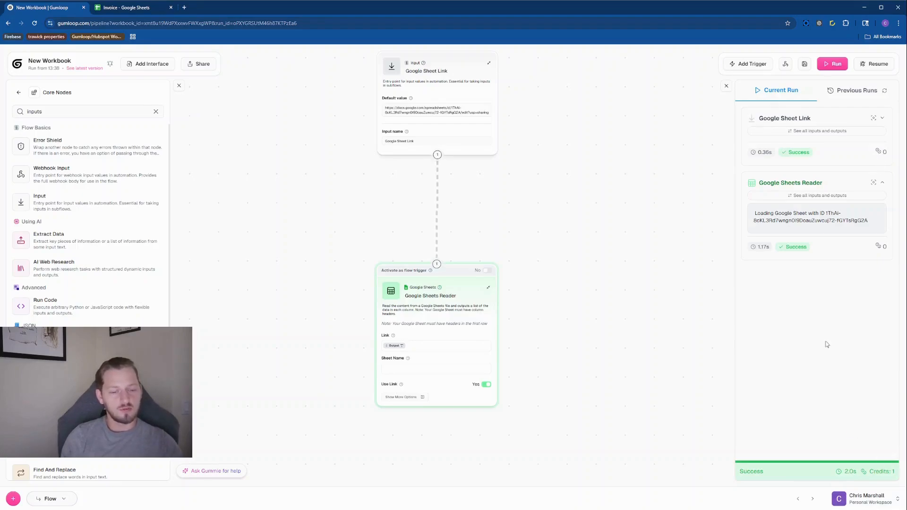
mouse_move(881, 249)
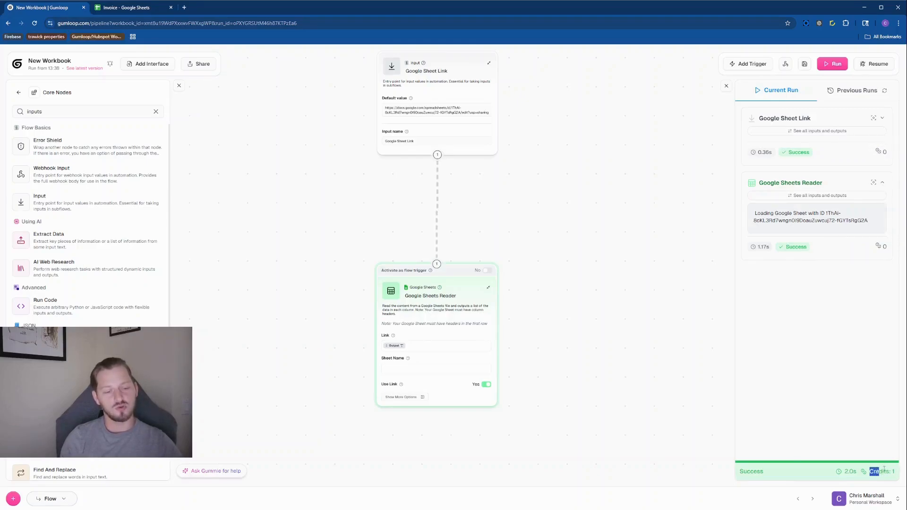
key(ctrl+a)
click(849, 471)
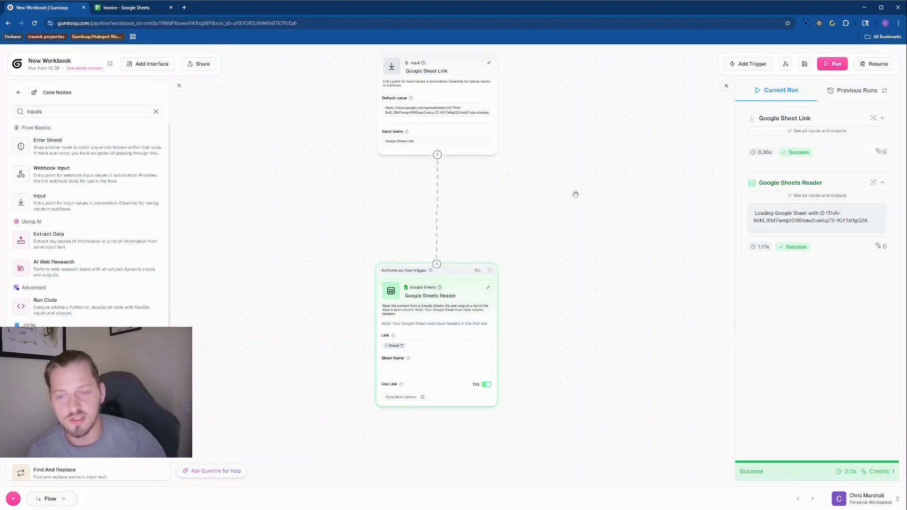
Delete the Google Sheets Reader node from the workflow, keeping the Google Sheet Link node.
drag(576, 194, 577, 299)
mouse_move(463, 378)
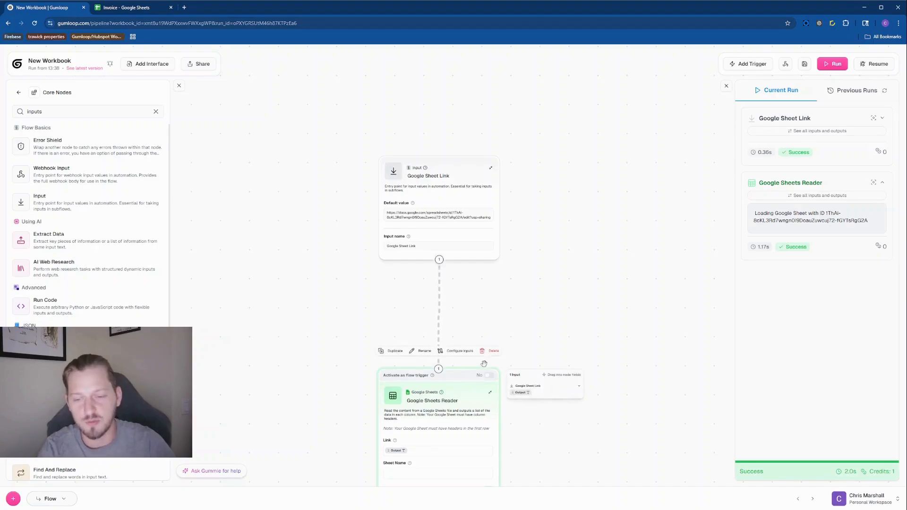
click(492, 351)
drag(422, 328, 526, 315)
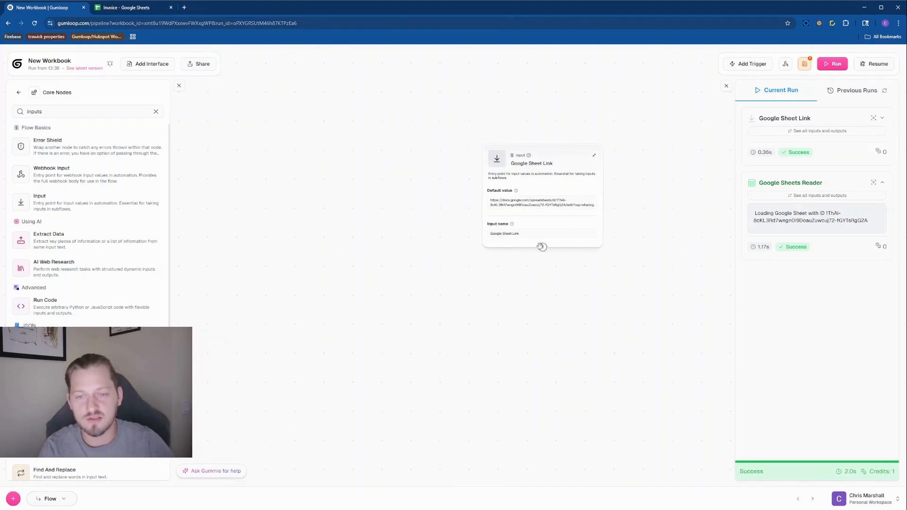
Close the run log and replace the Google Sheet Link node's Default value with "Hello World".
triple_click(544, 205)
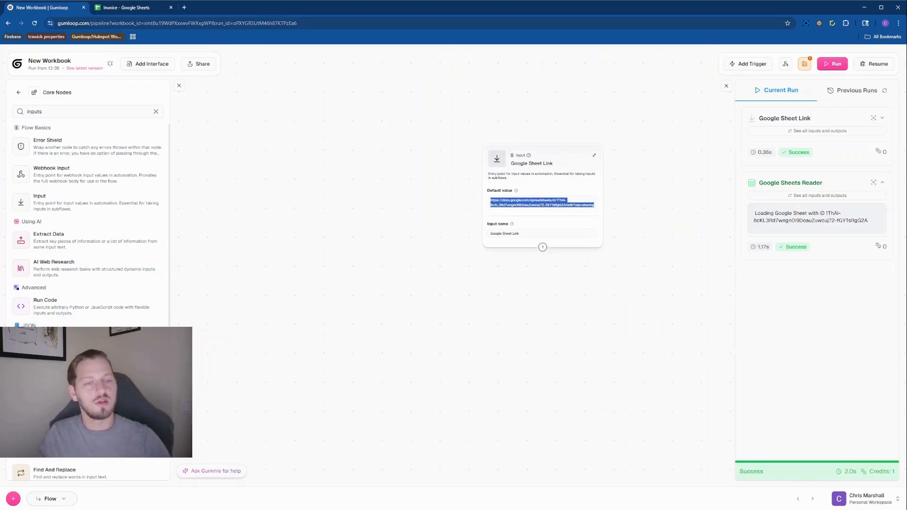
click(721, 90)
triple_click(553, 205)
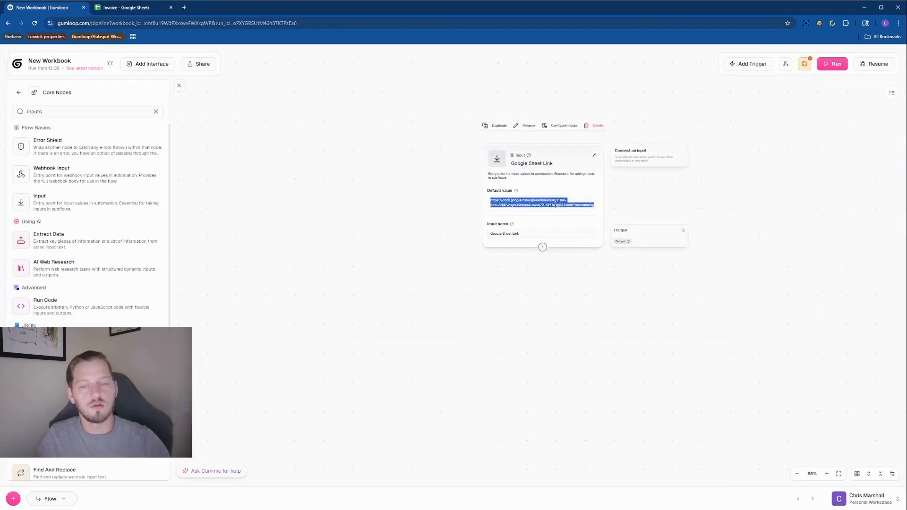
triple_click(553, 205)
text(Hi)
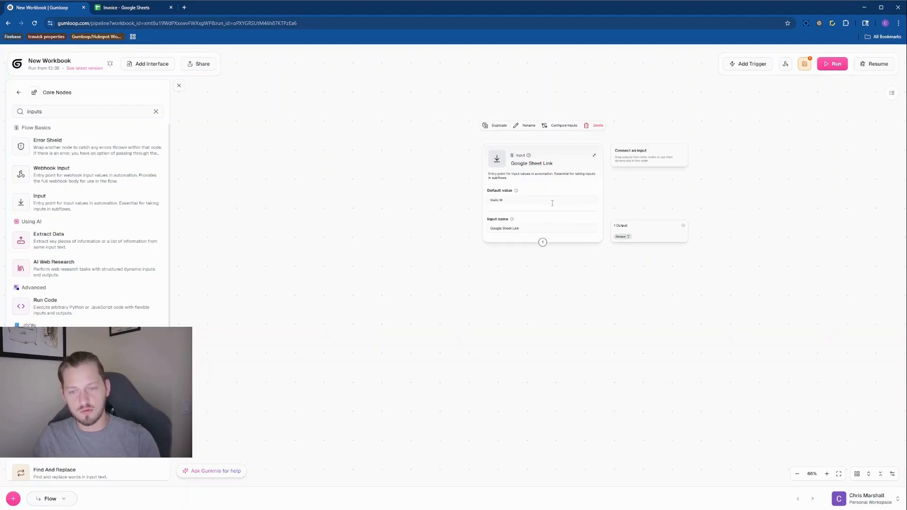
click(548, 367)
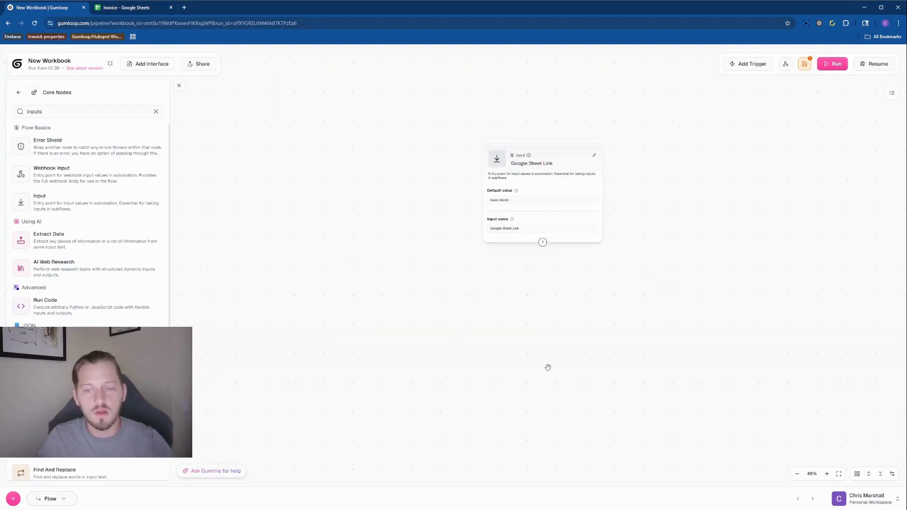
drag(666, 283, 639, 262)
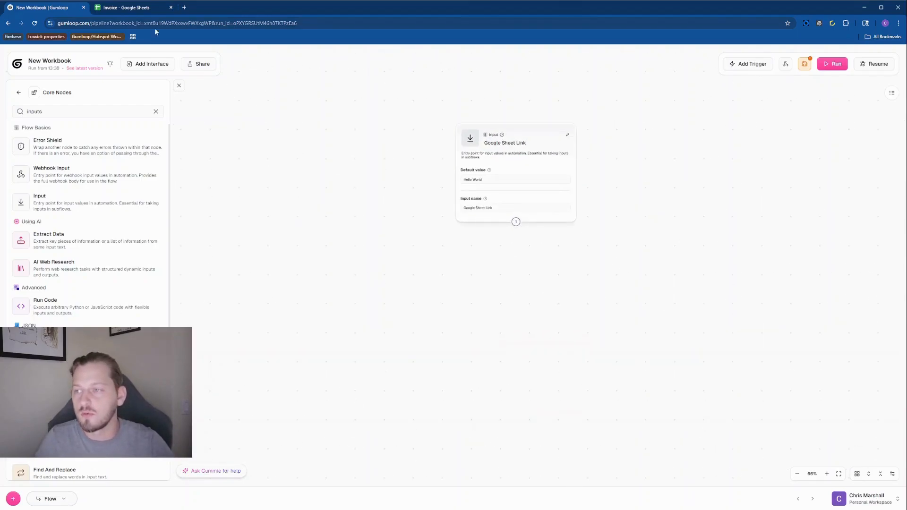
Switch to Google Sheets and create a new blank spreadsheet.
click(132, 7)
click(13, 57)
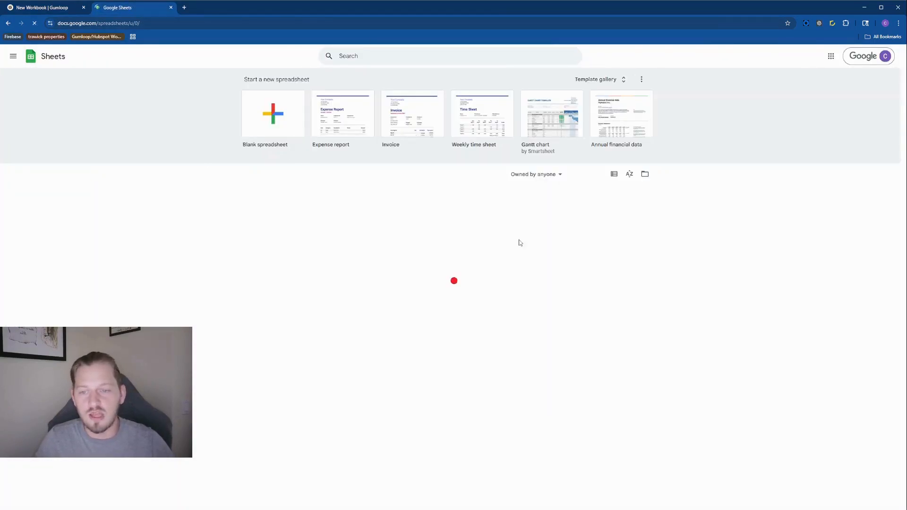
click(272, 94)
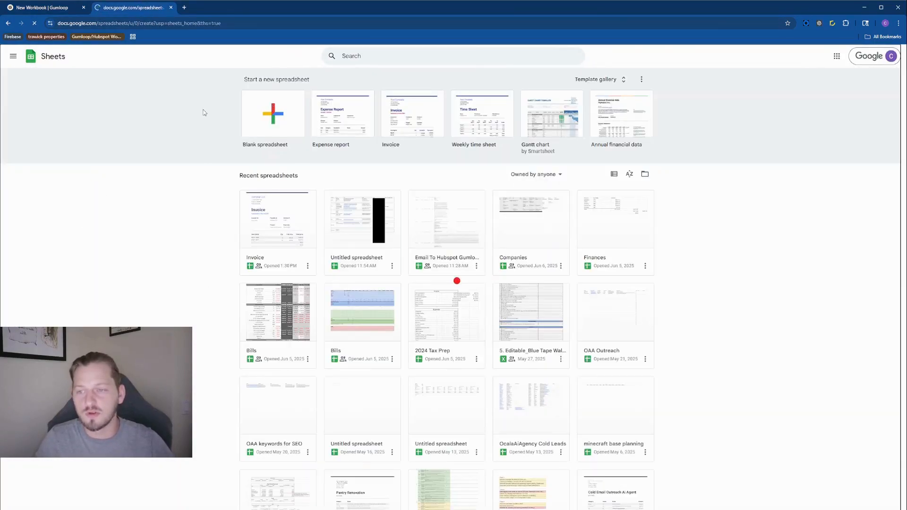
Dismiss the pre-built table suggestions and rename the spreadsheet "Gumloop Basics Course".
click(54, 53)
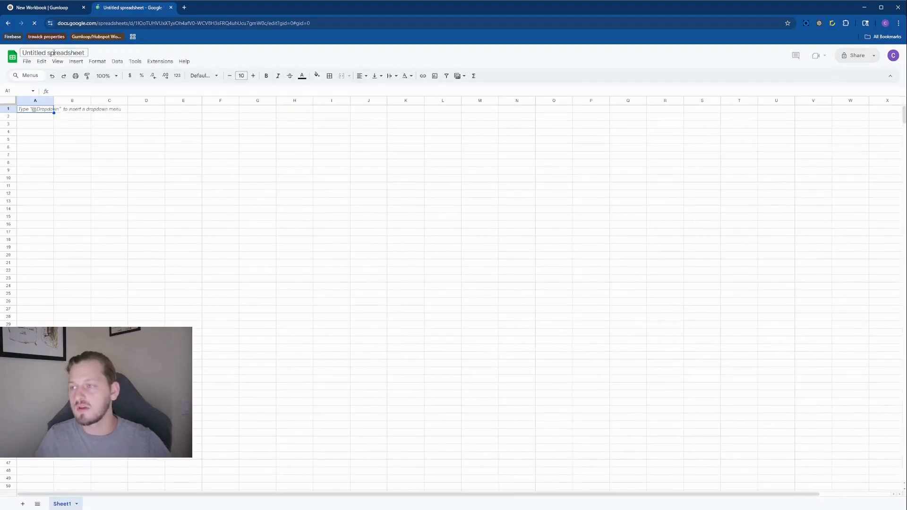
click(54, 53)
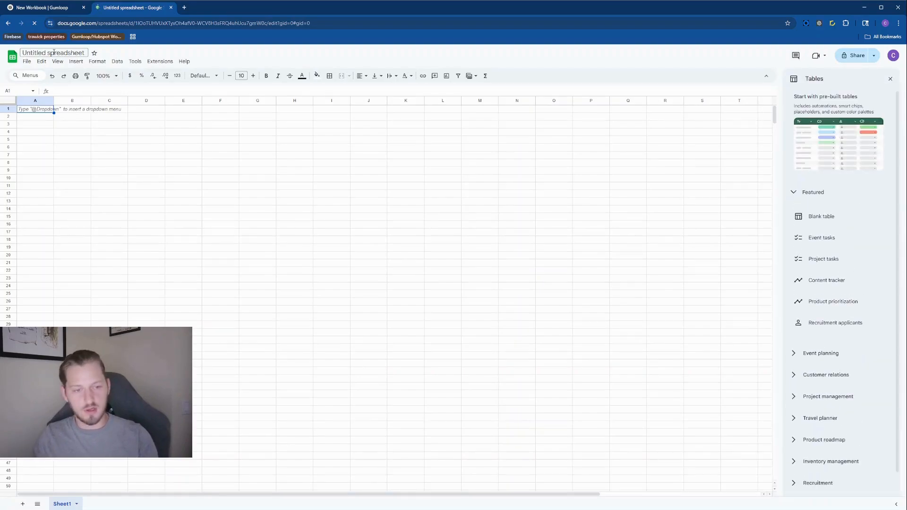
click(890, 79)
click(42, 55)
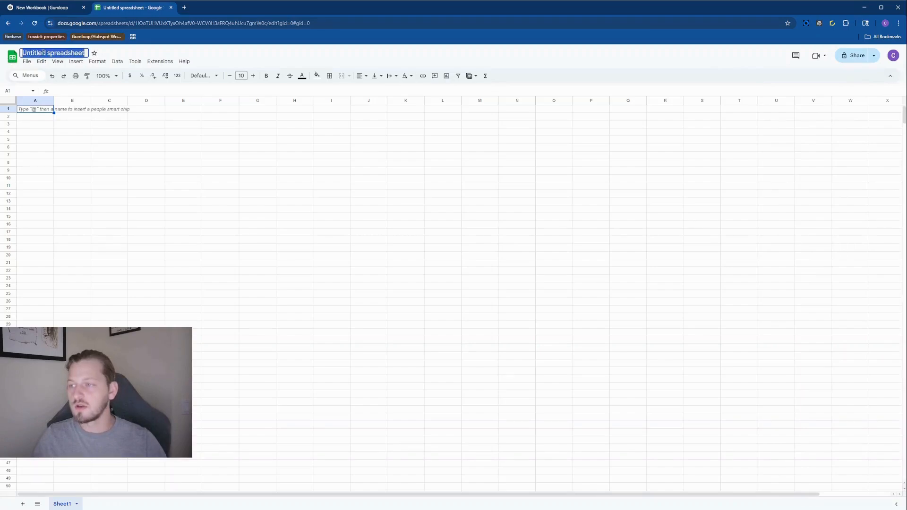
text(Gumloo)
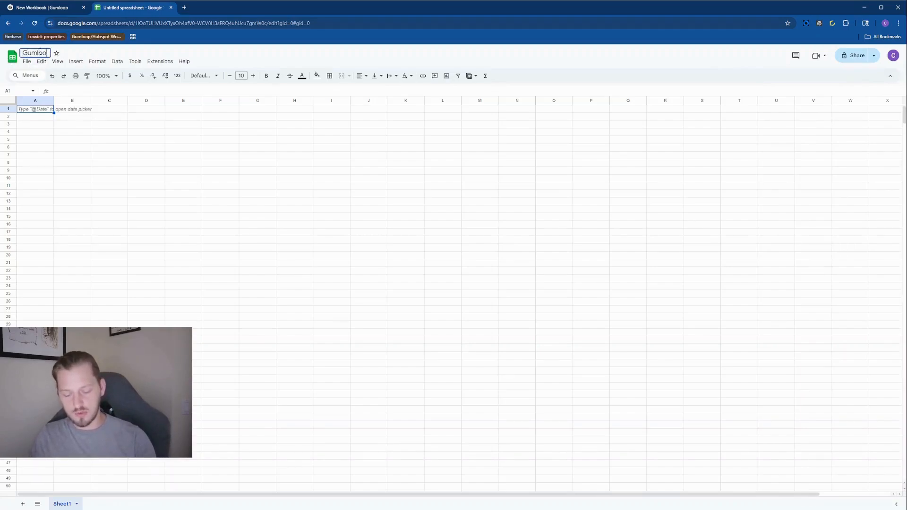
text(p Basics Course)
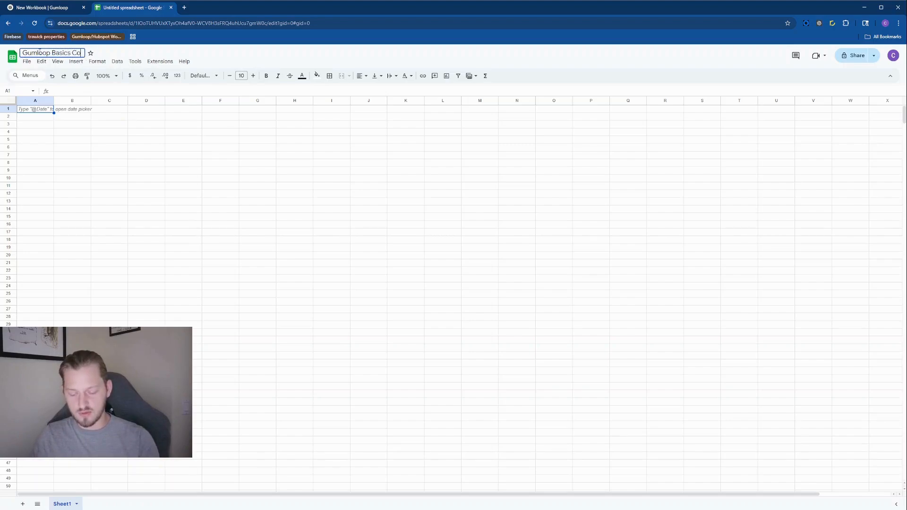
click(255, 201)
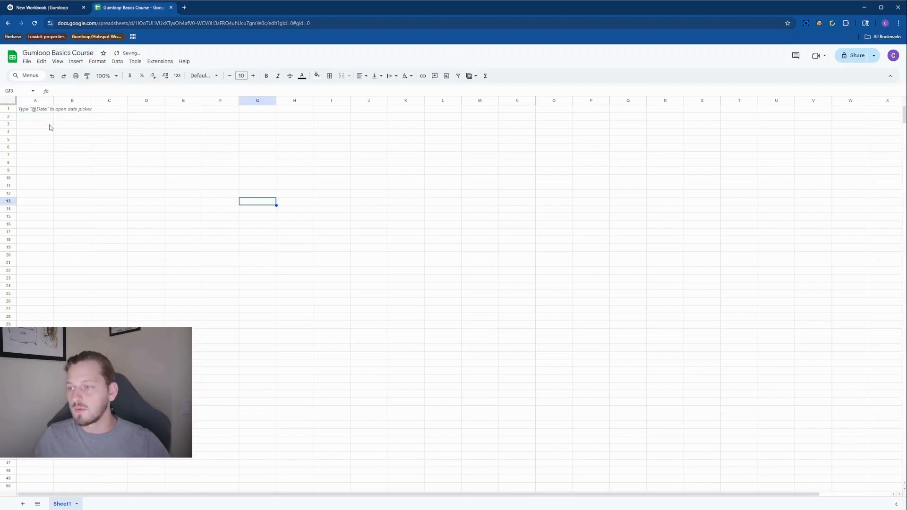
Enter the column header "Input" in cell A1.
click(47, 111)
double_click(47, 109)
text(Input)
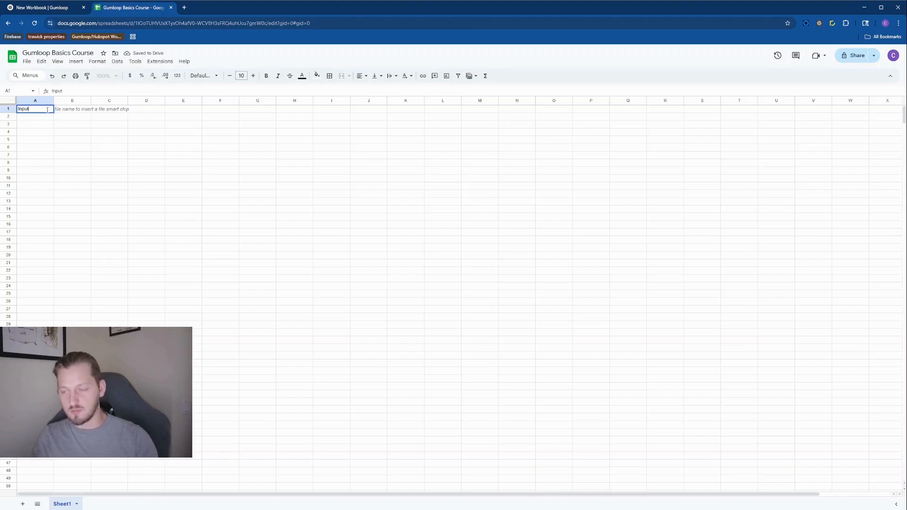
click(71, 154)
Widen columns A and B of the sheet.
click(35, 100)
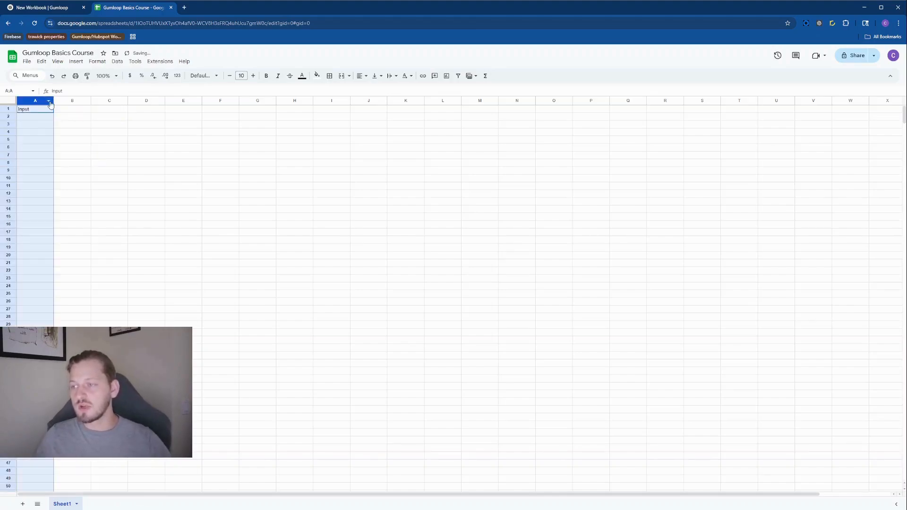
drag(54, 100, 171, 100)
click(160, 155)
click(104, 100)
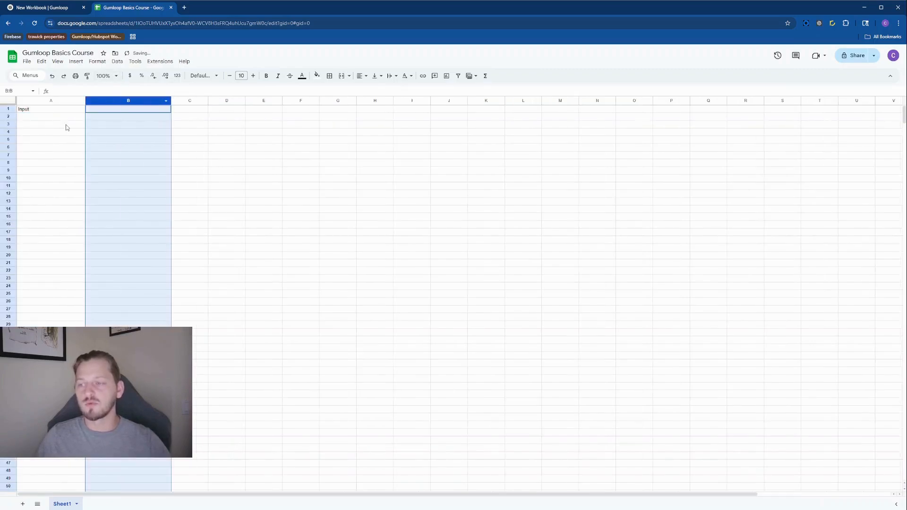
click(49, 111)
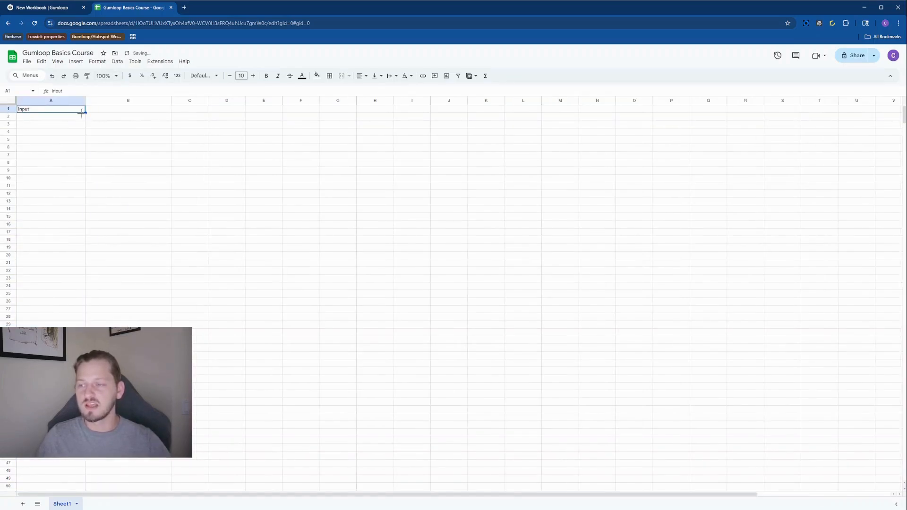
double_click(51, 109)
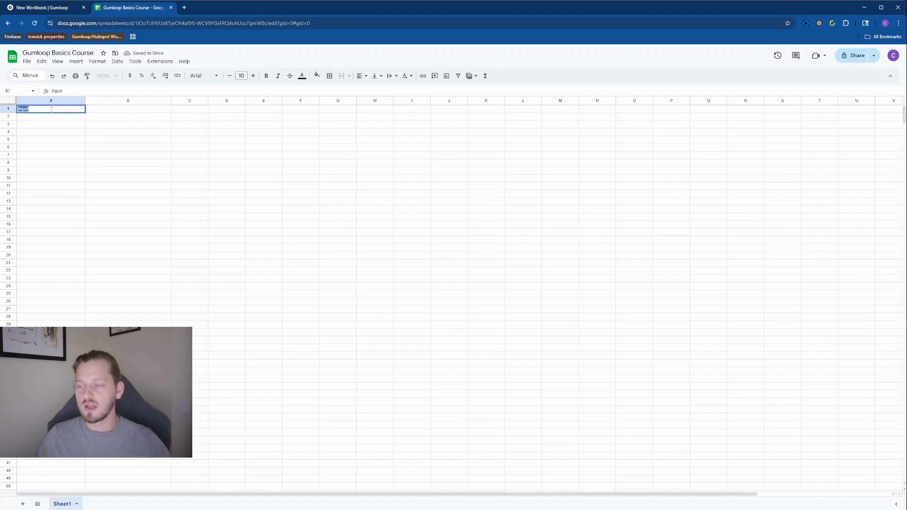
click(119, 112)
double_click(34, 111)
double_click(111, 111)
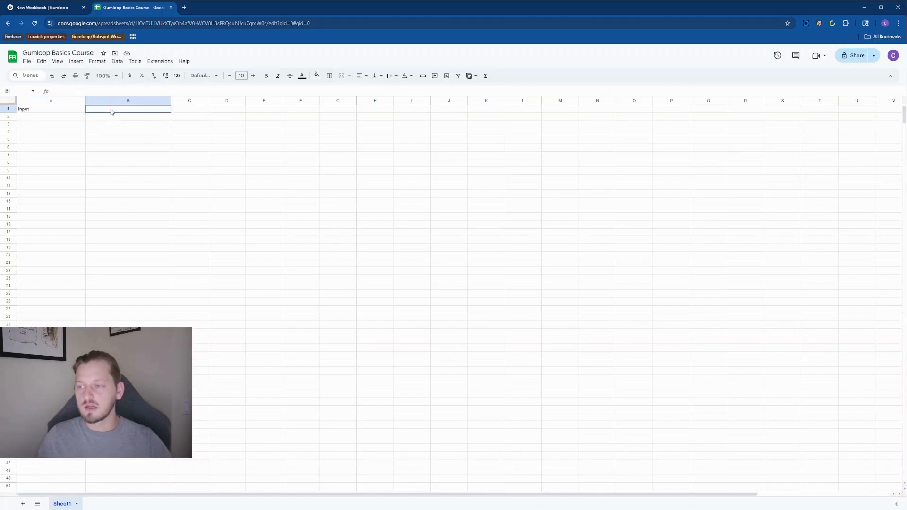
click(112, 129)
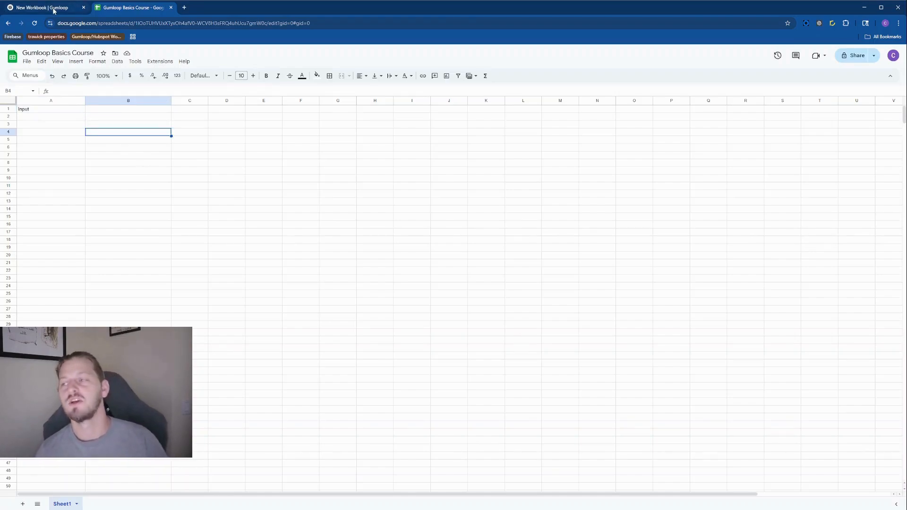
click(71, 118)
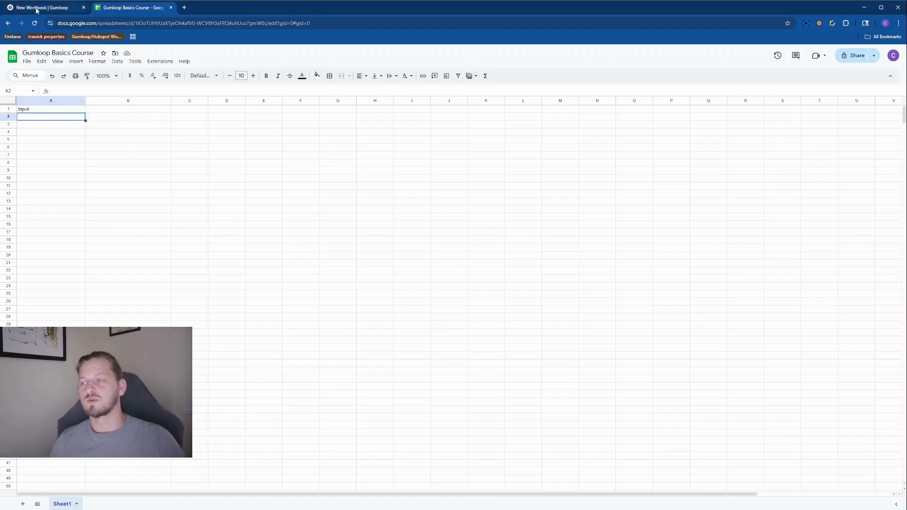
Switch to the Gumloop workbook and replace both the Input node's input name and its title with "Input".
click(37, 8)
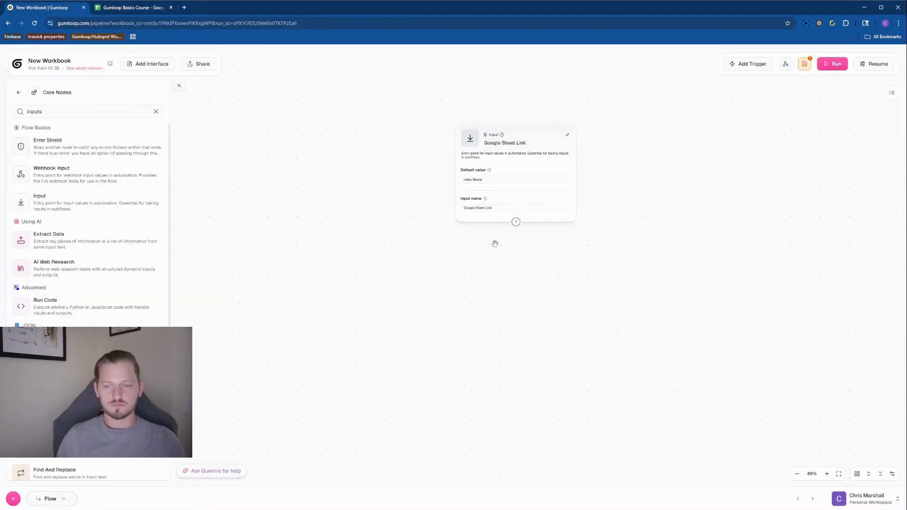
triple_click(479, 211)
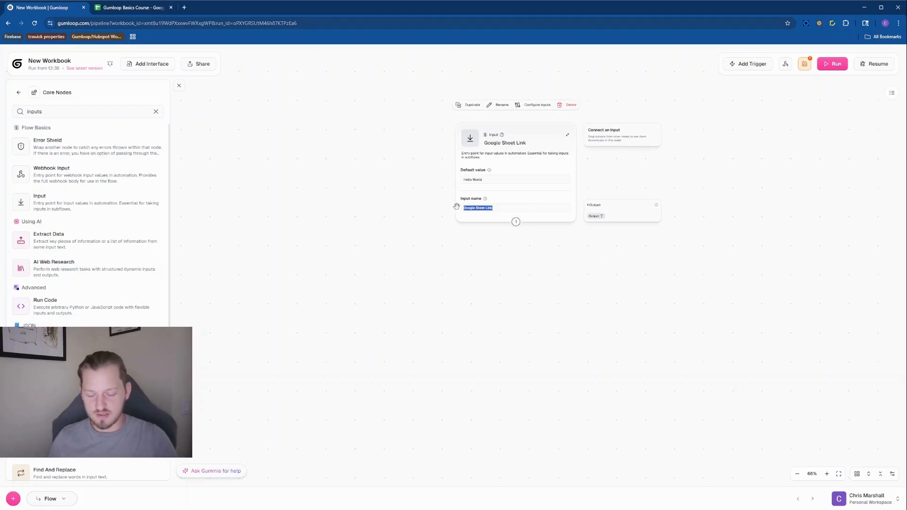
key(BackSpace)
text(Input)
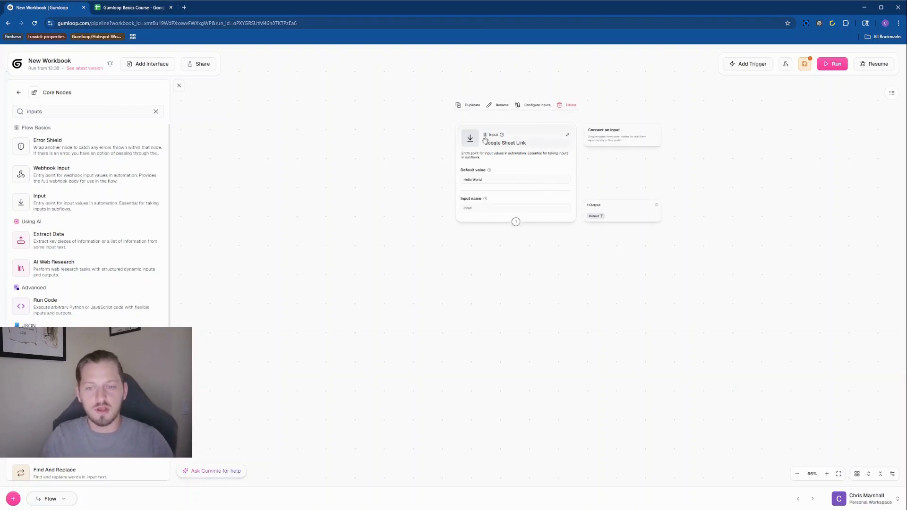
double_click(508, 141)
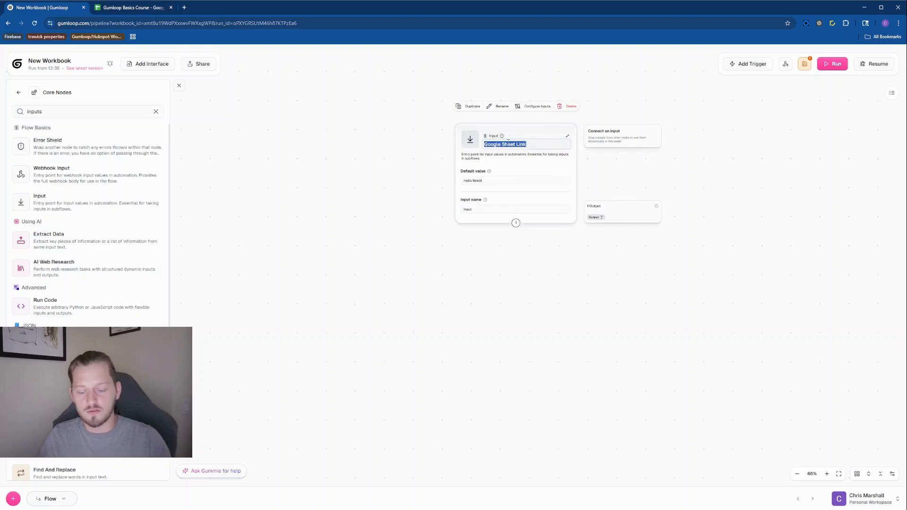
key(BackSpace)
key(Return)
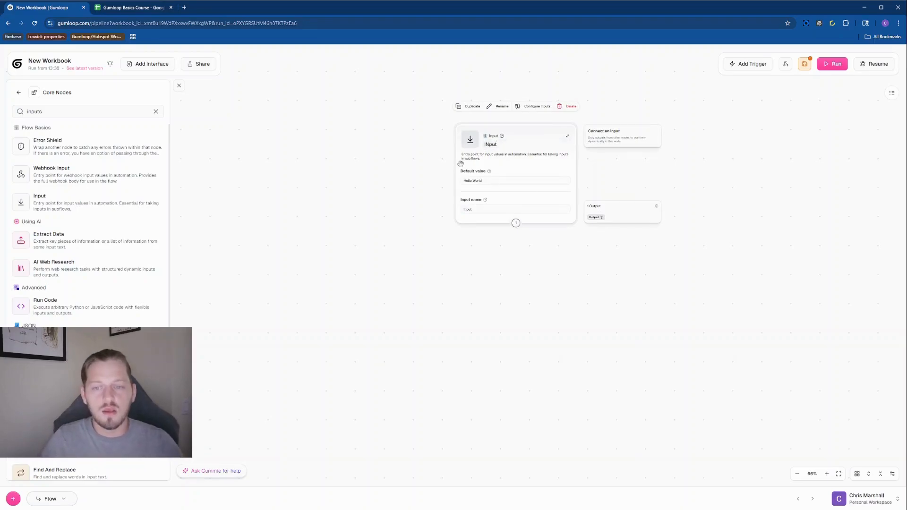
Rename the Input node "Input 1" so that its title and input name match.
double_click(489, 145)
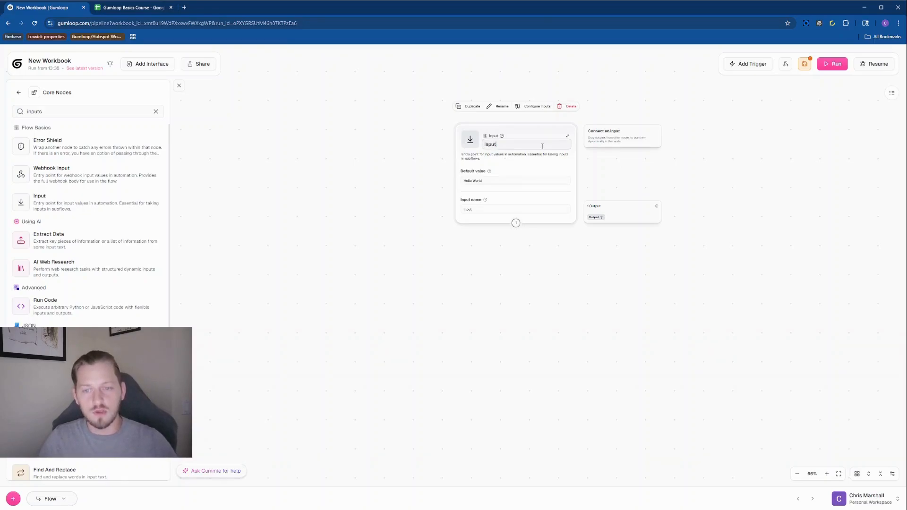
text(Input 1)
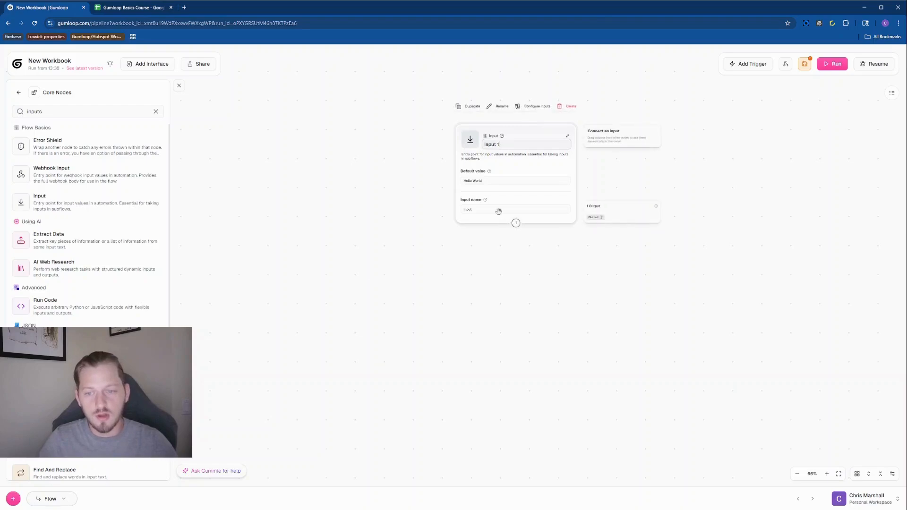
click(497, 209)
click(580, 338)
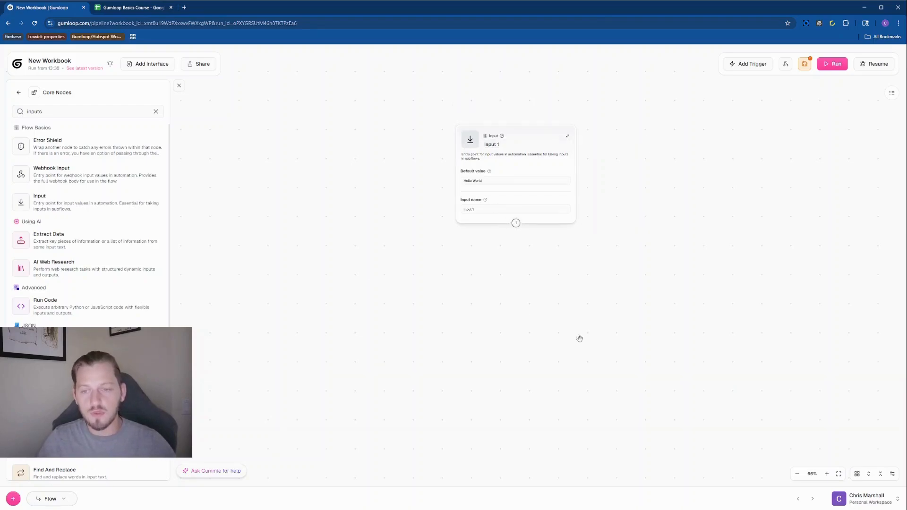
Clear the "inputs" search in the node library to list all node categories.
drag(592, 347, 661, 304)
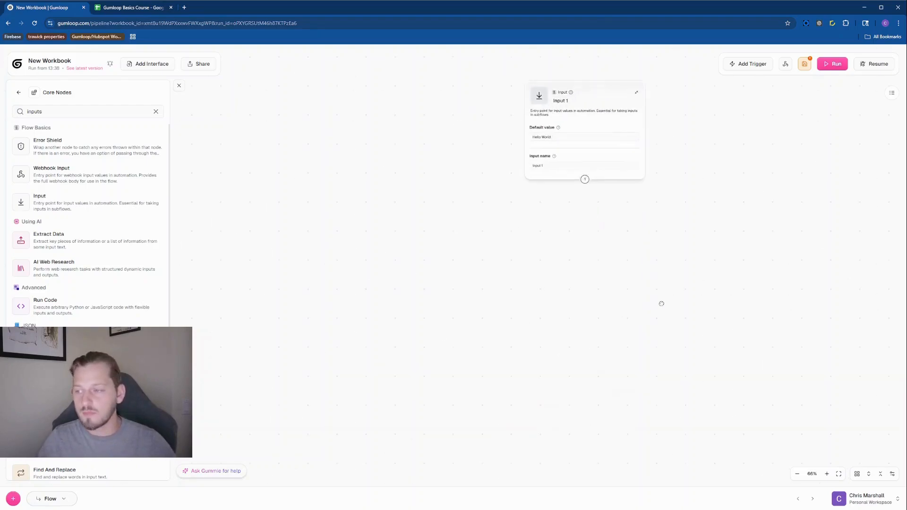
click(155, 113)
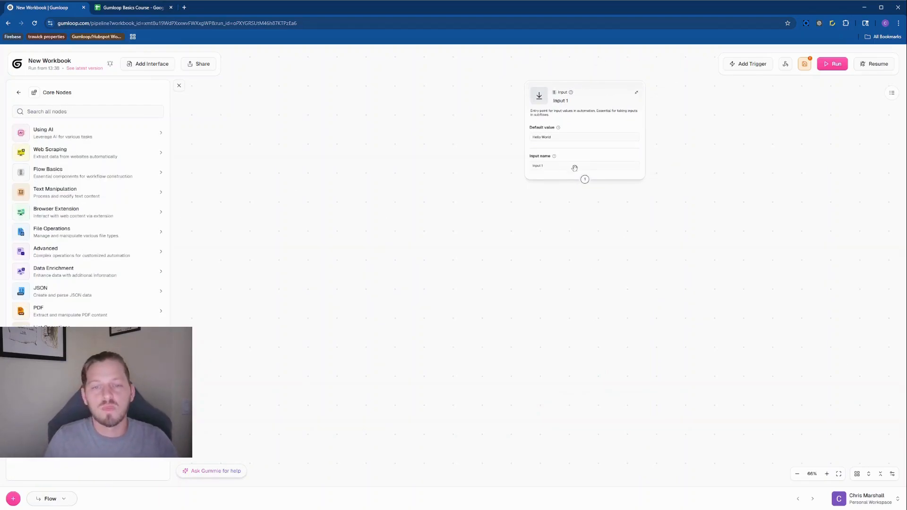
click(550, 168)
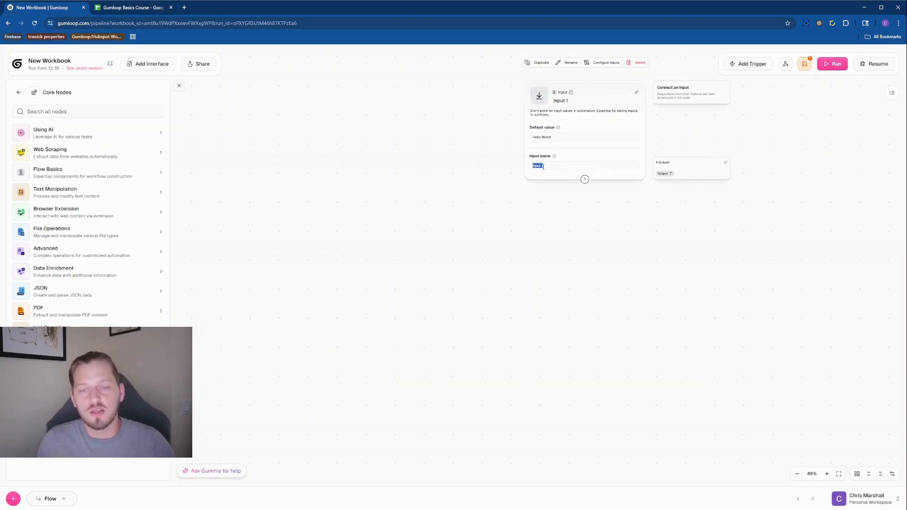
click(522, 214)
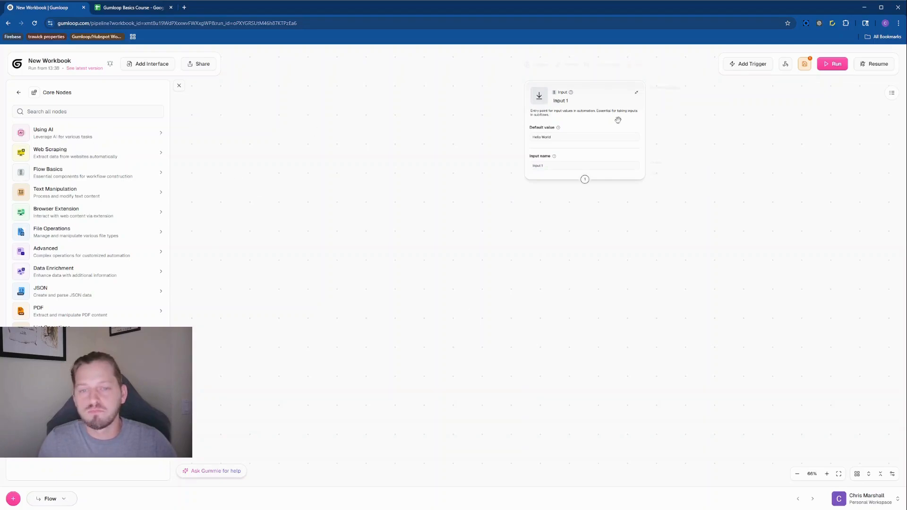
Rename the Input node "AI Prompt" and set its input name to "AI Prompt" as well.
click(567, 102)
double_click(566, 101)
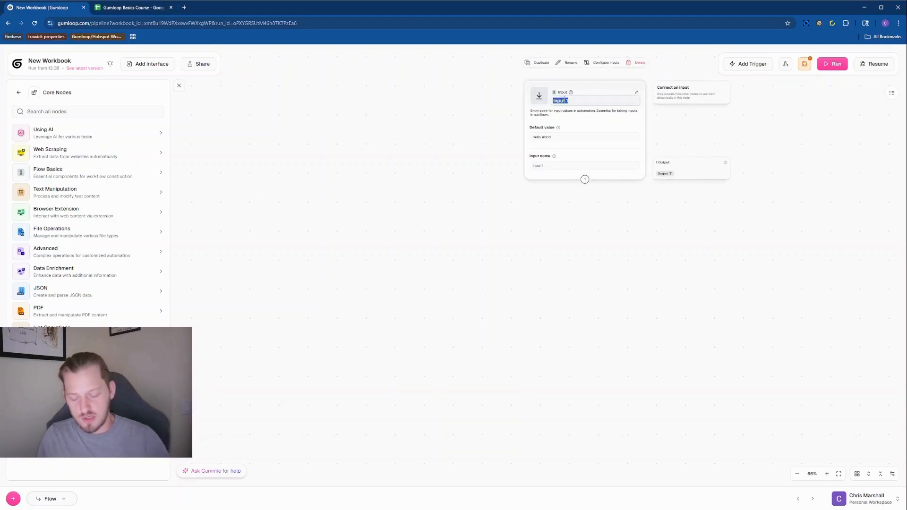
text(AI Prompt)
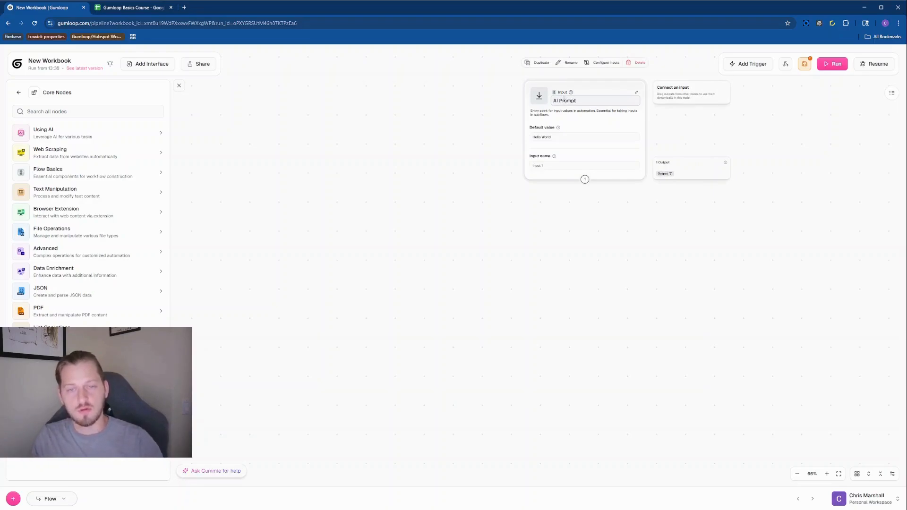
click(423, 156)
click(543, 163)
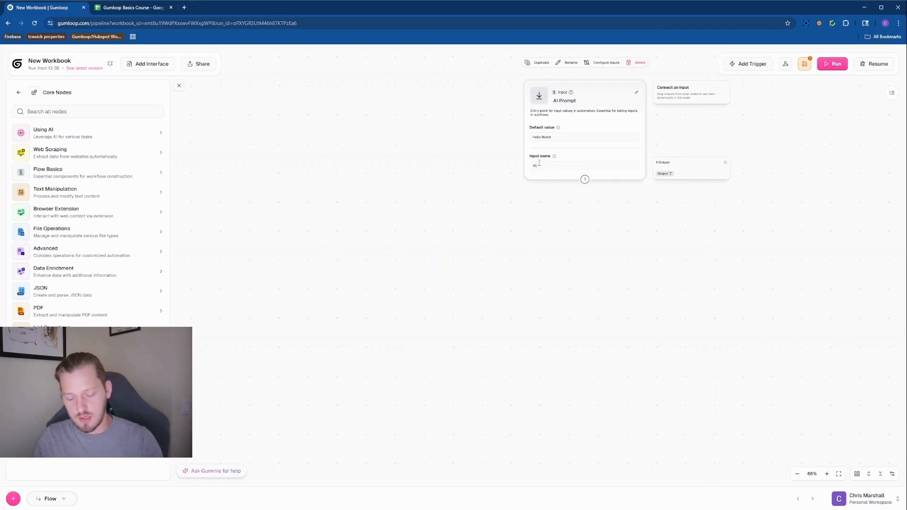
click(547, 225)
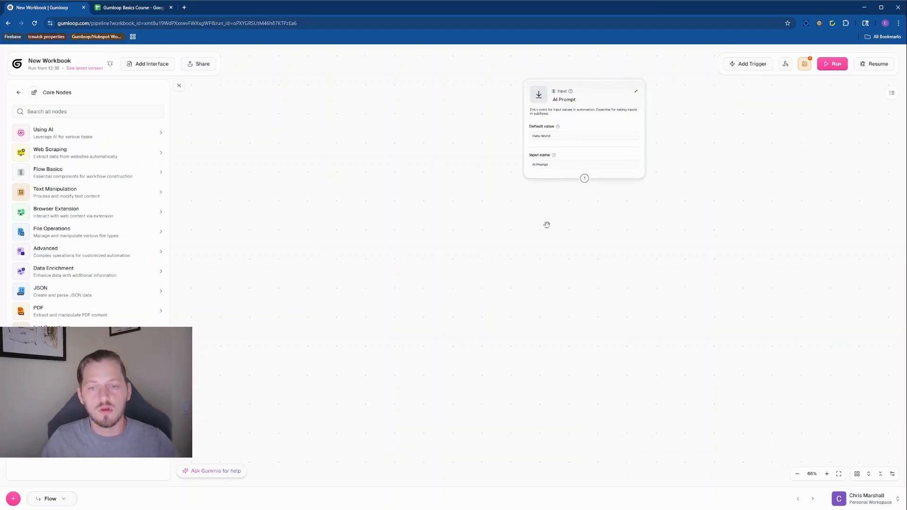
Switch to the Gumloop Basics Course spreadsheet and change the header in cell A1 to "AI prompt".
click(113, 11)
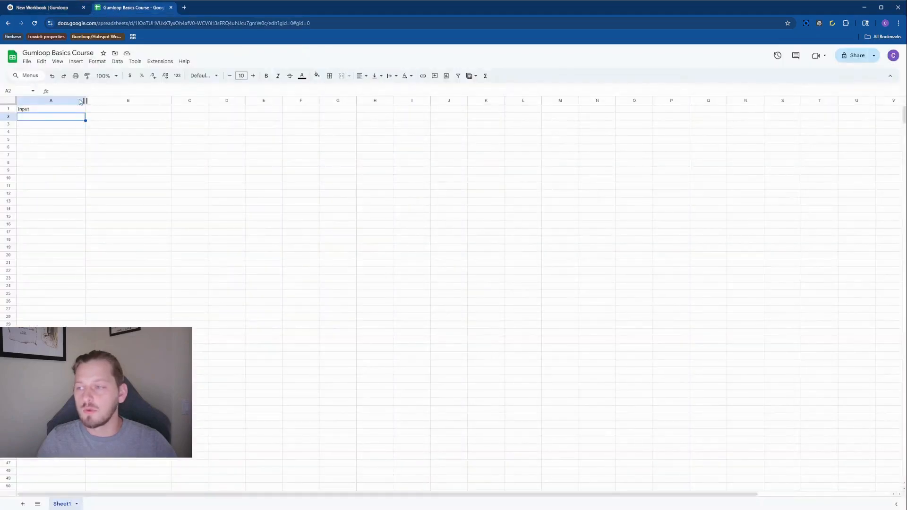
double_click(42, 110)
text(AI promp)
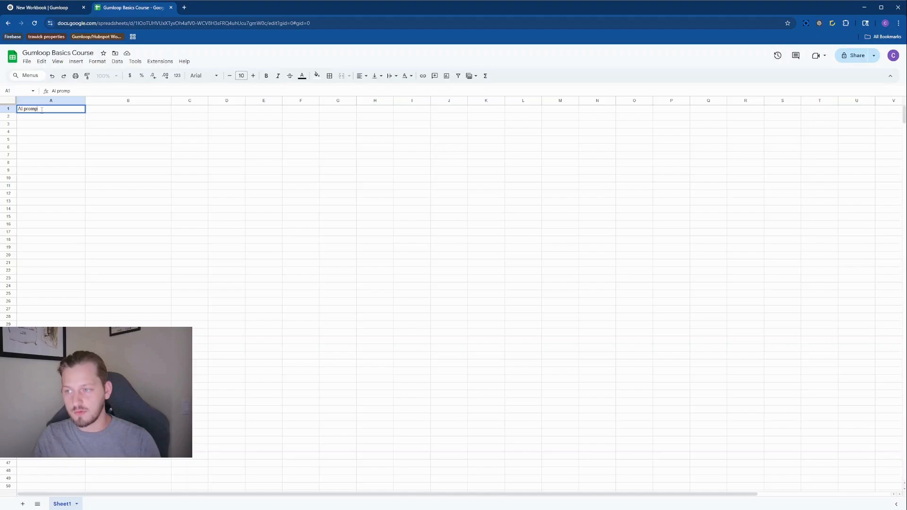
key(Return)
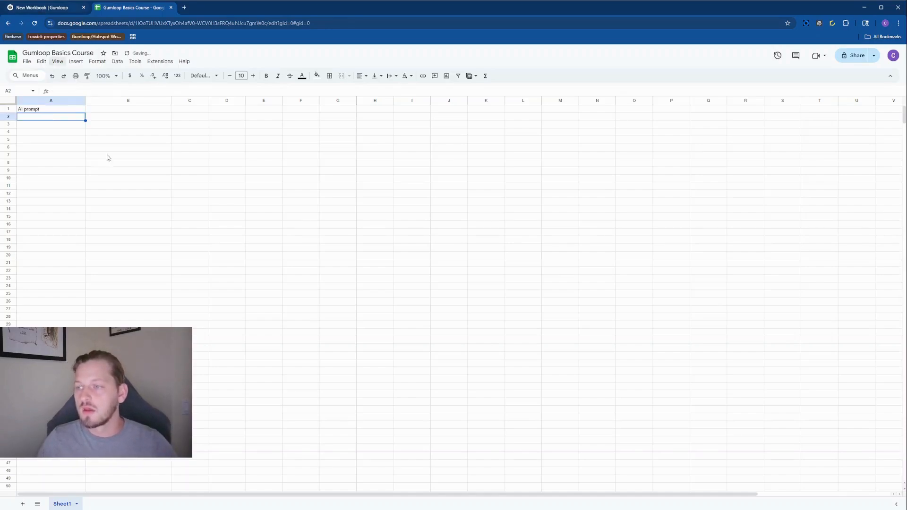
Enter the column header "AI Response" in cell B1.
click(121, 111)
text(Out)
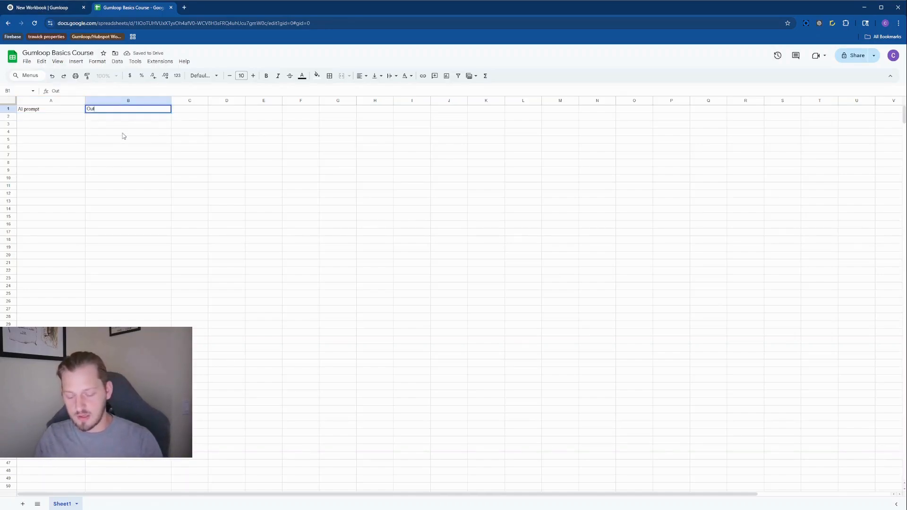
text(put)
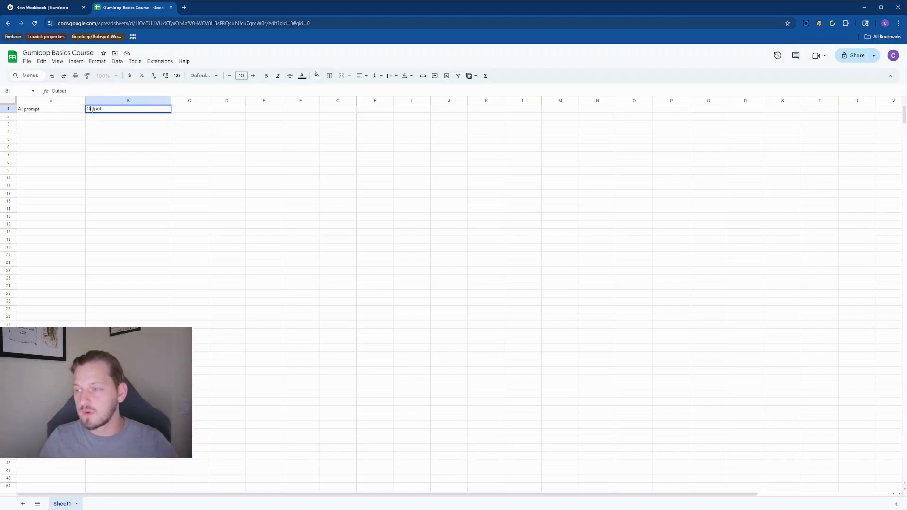
double_click(90, 109)
text(A)
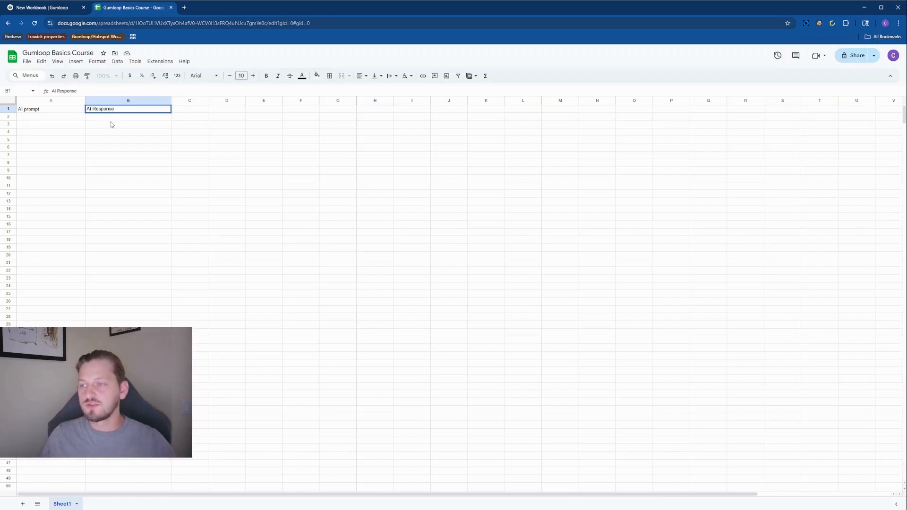
text(I Response)
key(Return)
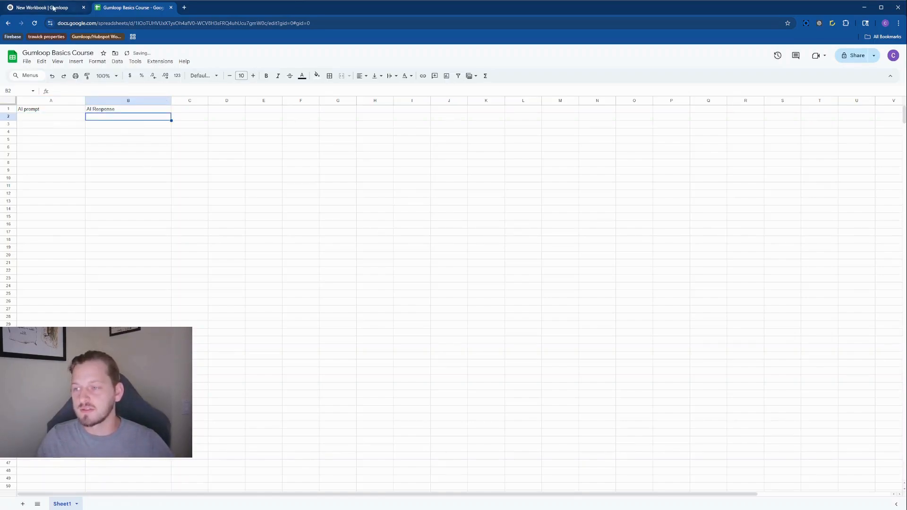
click(54, 8)
click(147, 8)
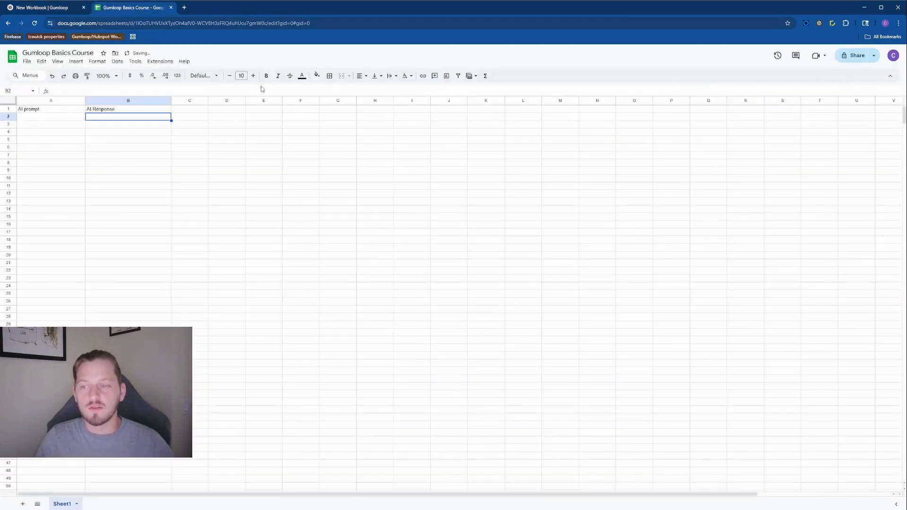
Enter the prompt "What is the weather today" in cell A2 and widen column A slightly.
click(42, 119)
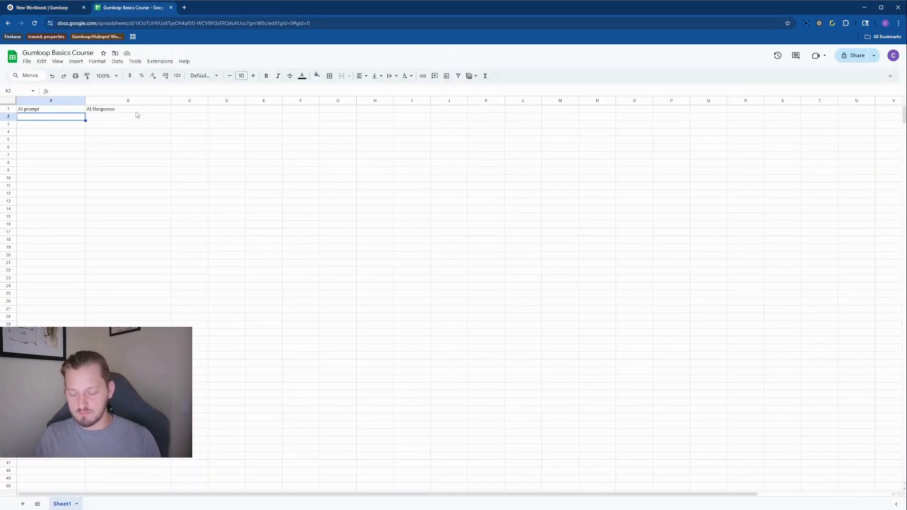
text(What is the weathe)
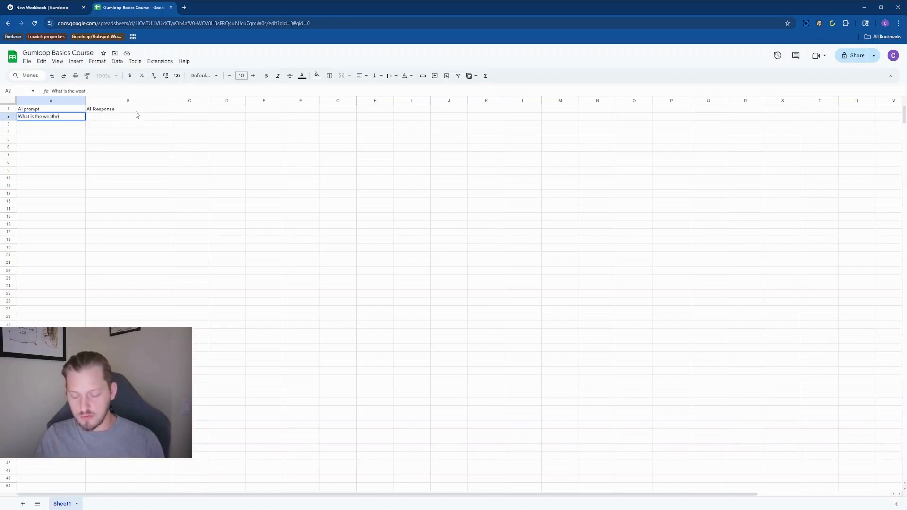
text(r today)
key(Return)
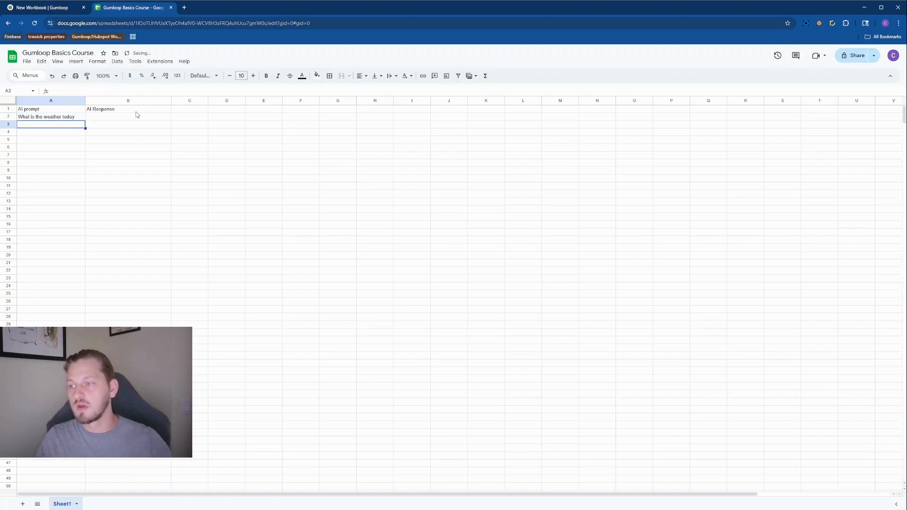
drag(85, 100, 101, 100)
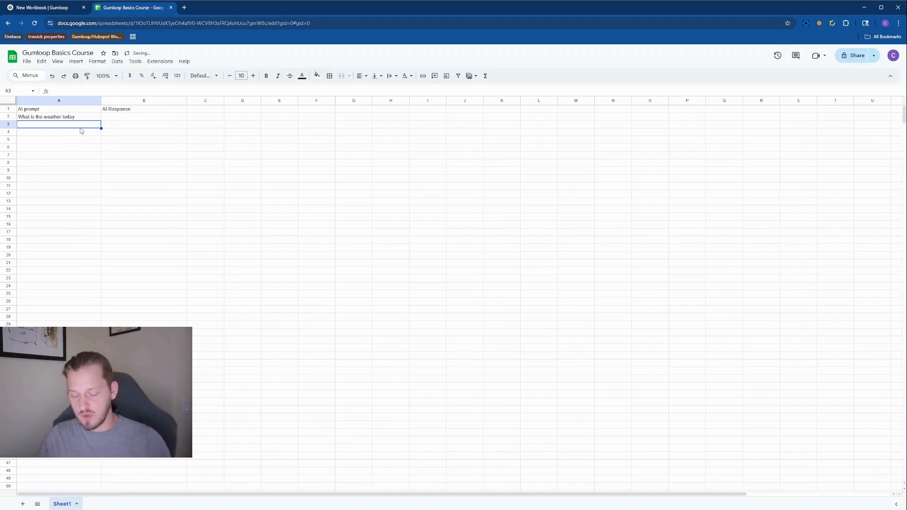
Enter the prompt "What is the weather tomorrow" in cell A3.
text(What )
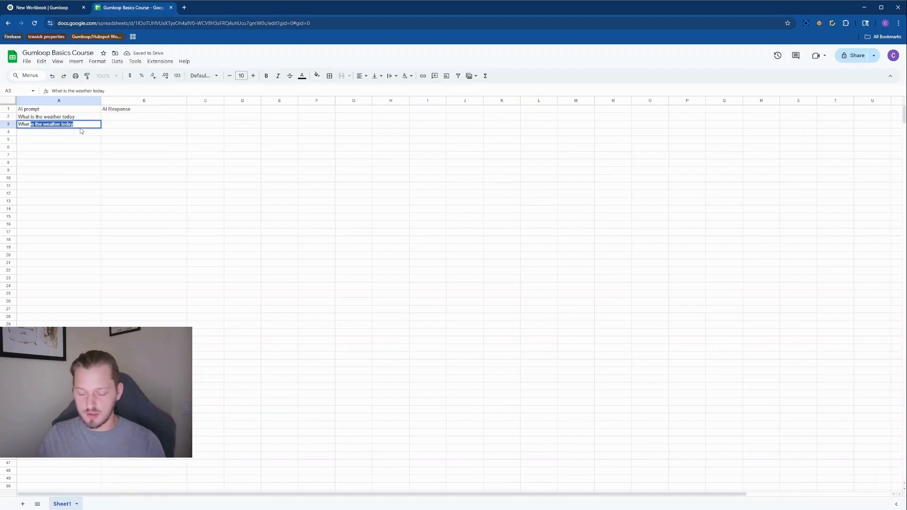
text(is the weathe)
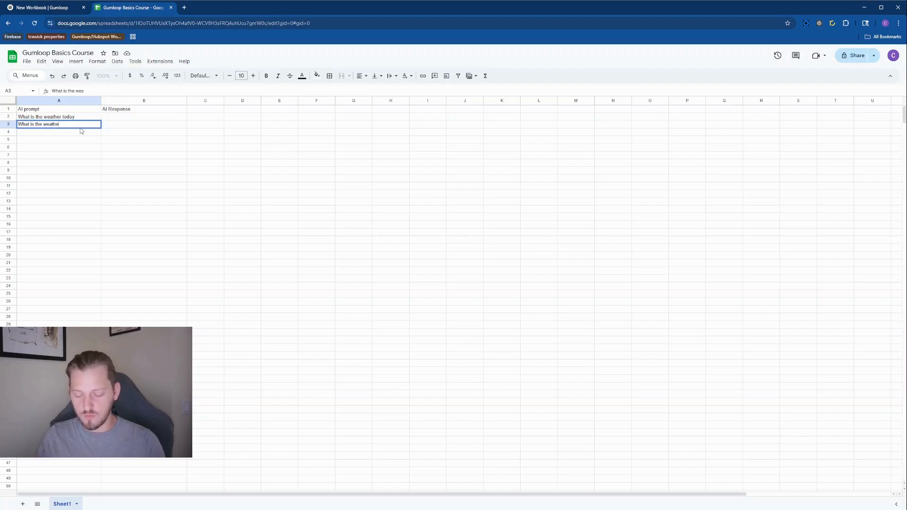
text(r tomorrow)
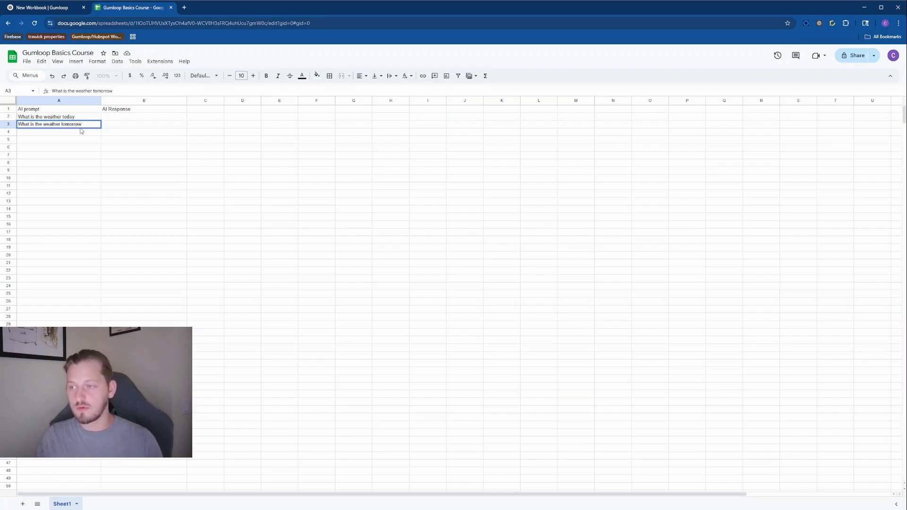
key(Return)
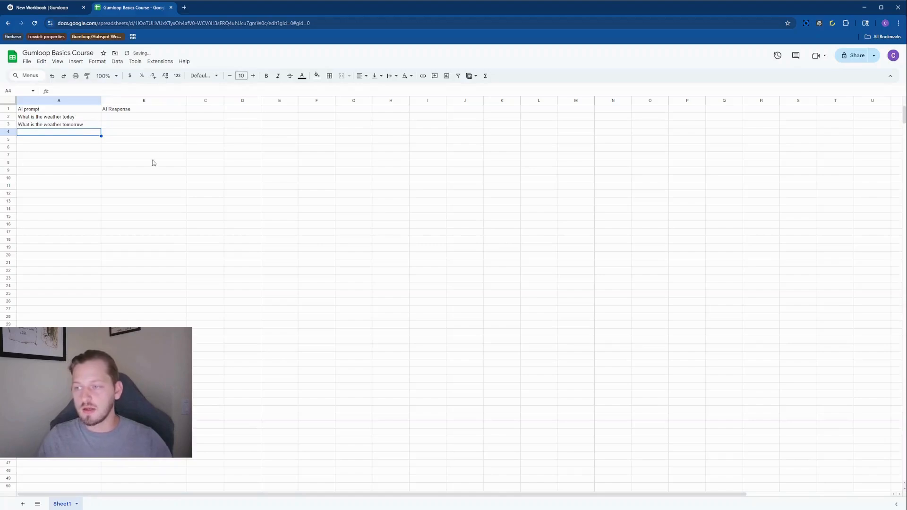
Enter the prompt "When is it 3pm in California, in Florida" in cell A4 and switch back to the Gumloop workbook.
double_click(47, 132)
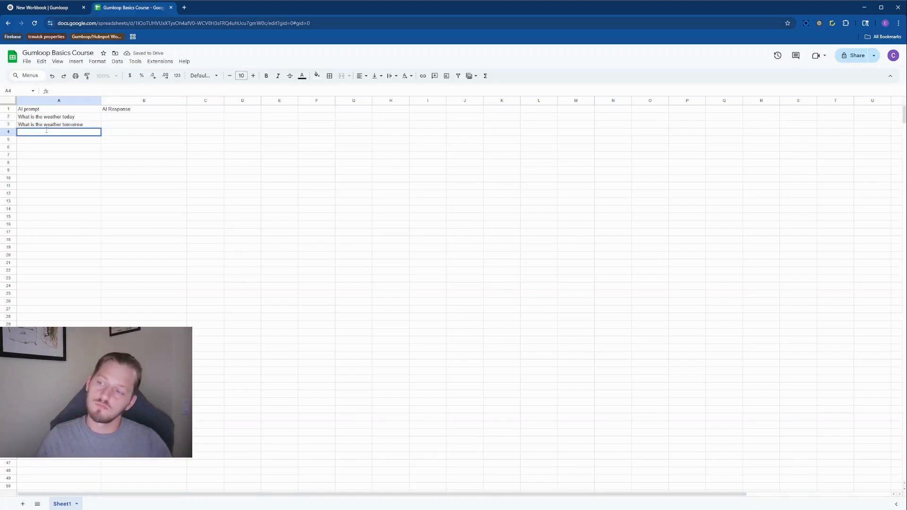
text(When is it 3pm in califor)
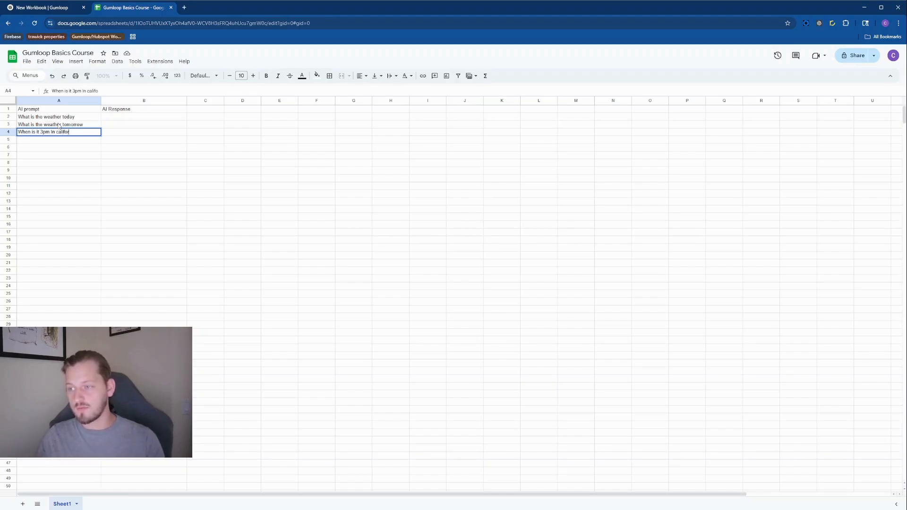
text(nia, in Florida)
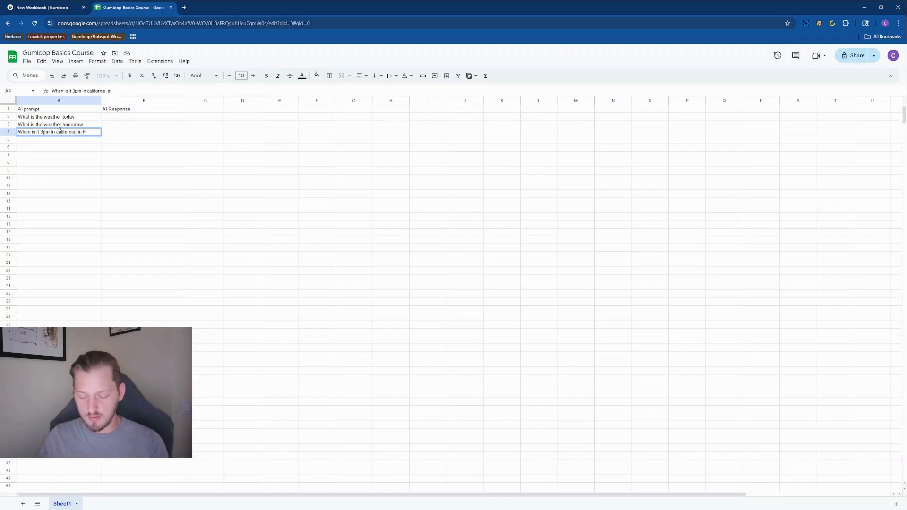
click(62, 156)
double_click(60, 133)
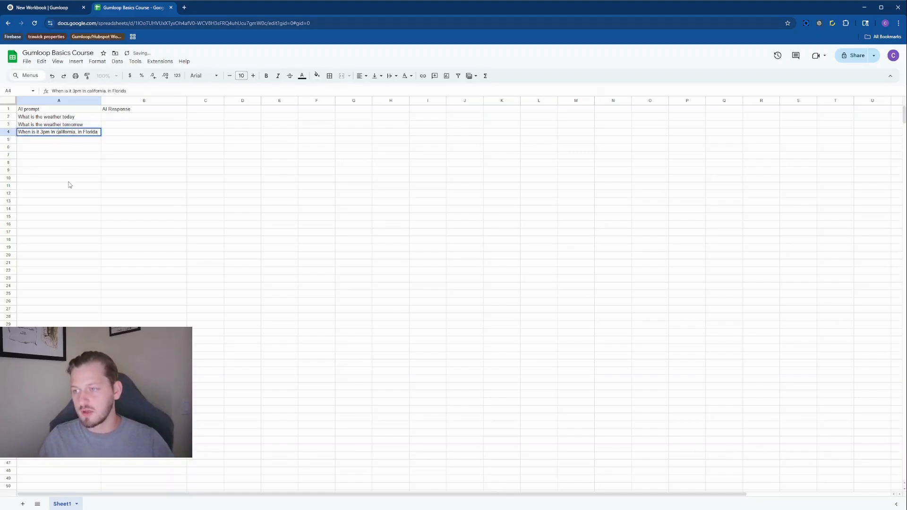
key(BackSpace)
text(C)
click(82, 157)
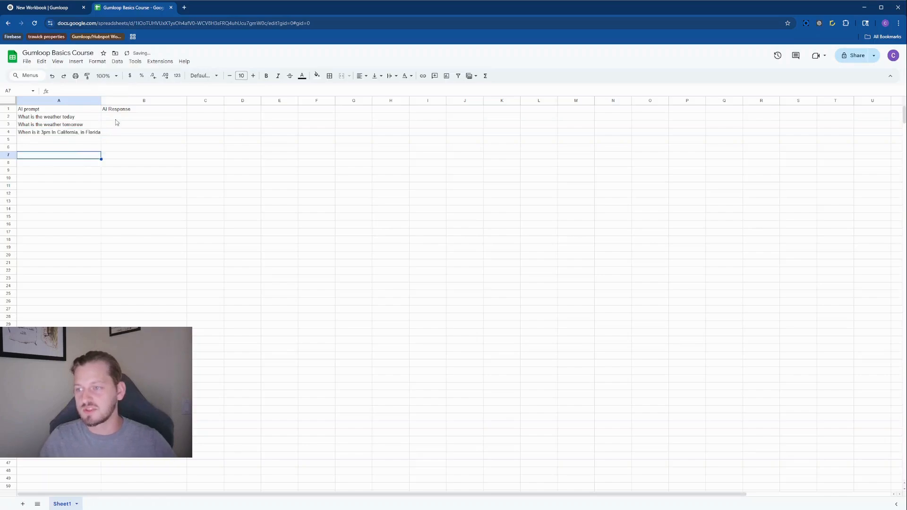
click(117, 122)
click(73, 8)
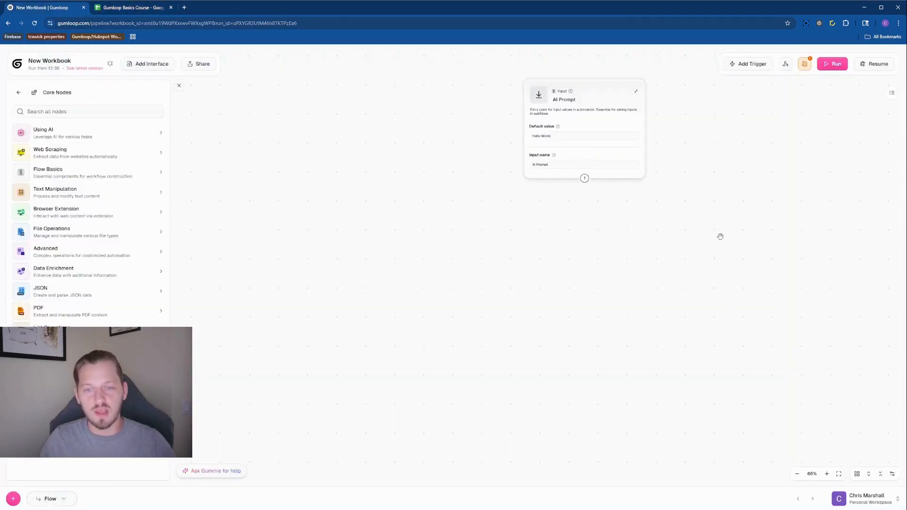
Clear the default value of the AI Prompt input node.
drag(689, 181, 677, 225)
mouse_move(581, 136)
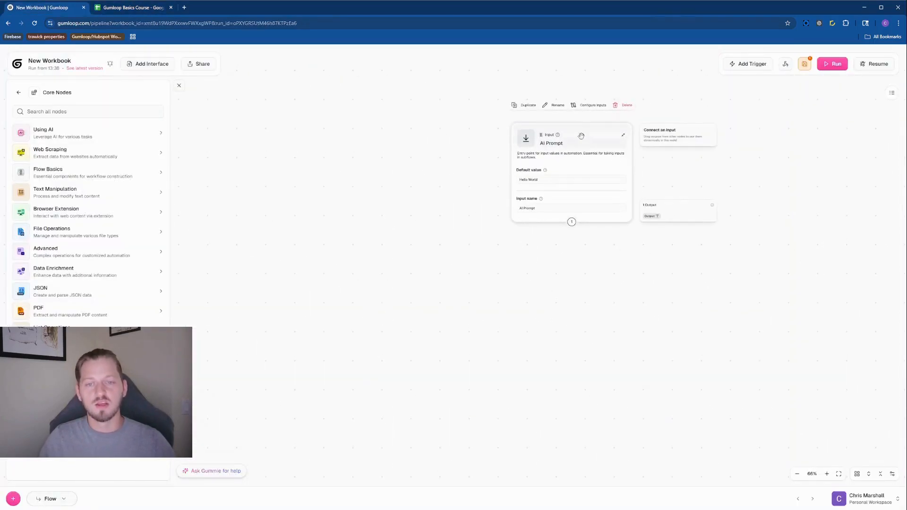
click(624, 223)
double_click(458, 250)
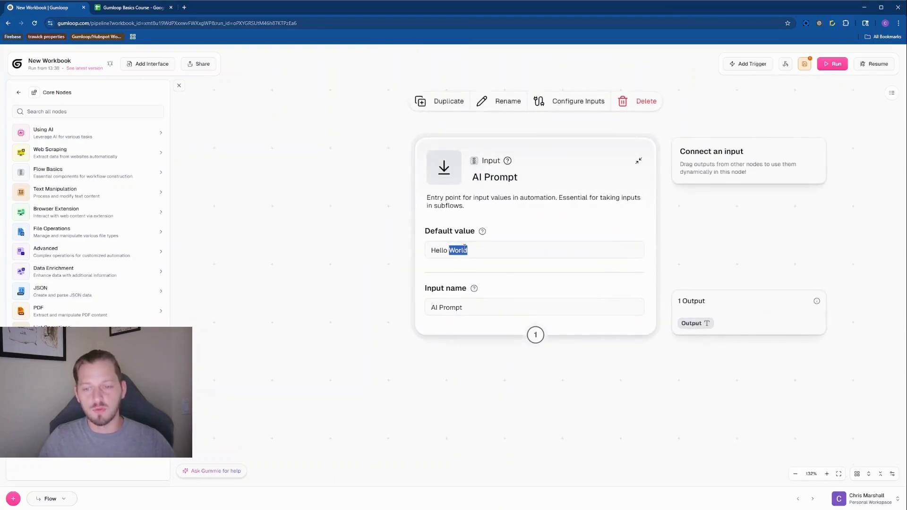
click(465, 249)
key(BackSpace)
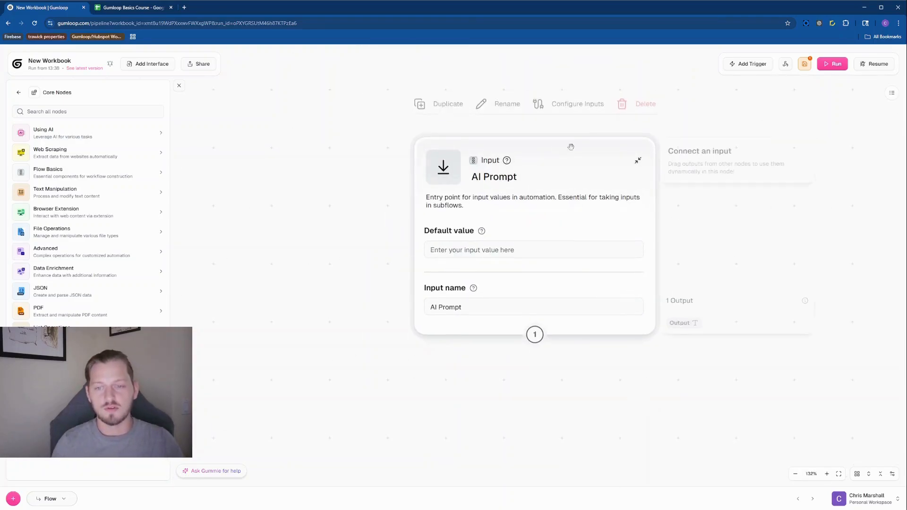
Delete the AI Prompt input node from the workflow canvas.
drag(813, 264, 622, 262)
scroll(623, 261, down, 5)
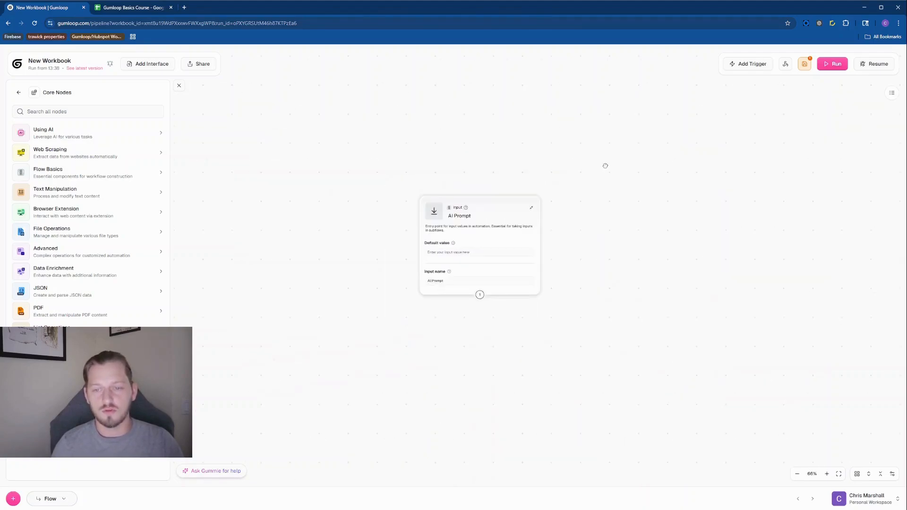
click(536, 178)
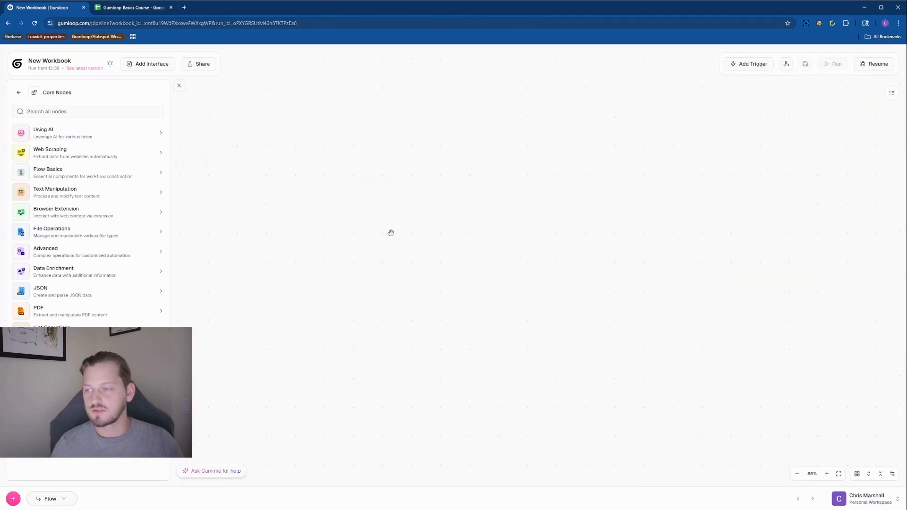
Search the node library for "sheet" and add a Google Sheets Reader node to the canvas.
click(52, 111)
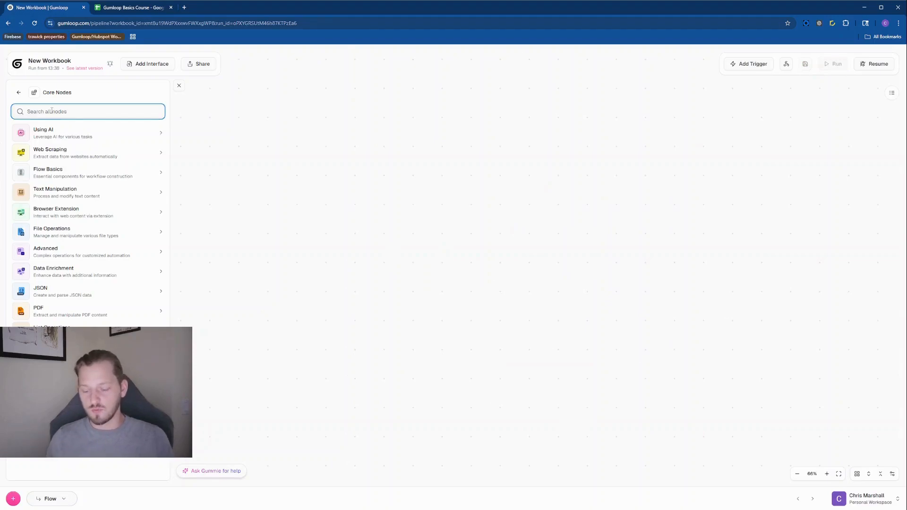
text(sheet)
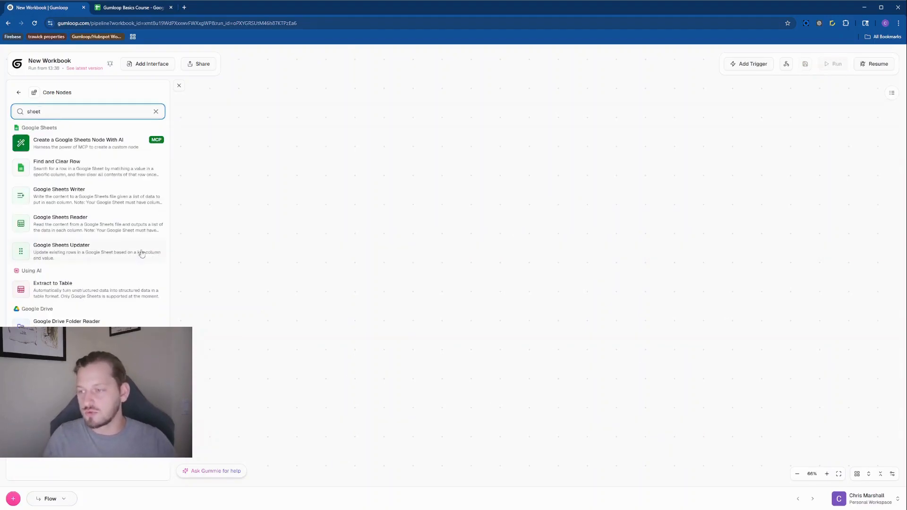
click(85, 226)
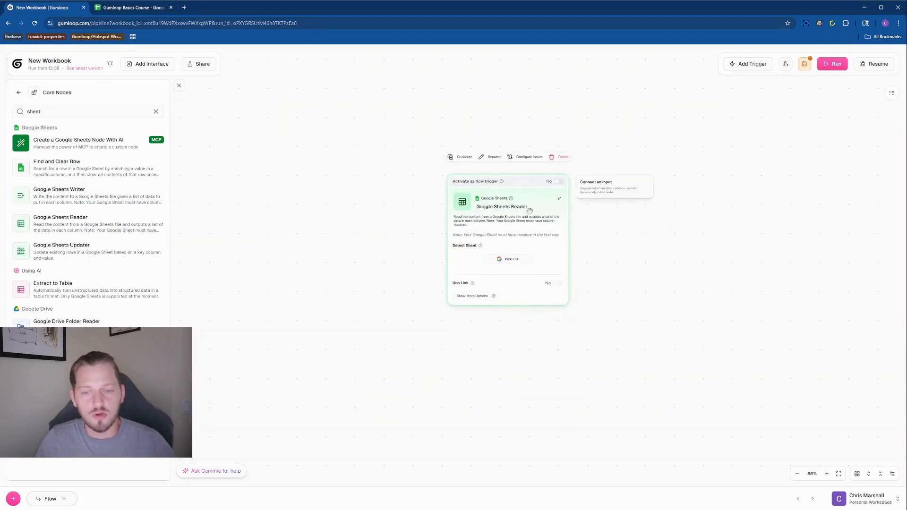
Choose the "Gumloop Basics Course" spreadsheet from Google Drive as the Google Sheets Reader's file.
click(514, 264)
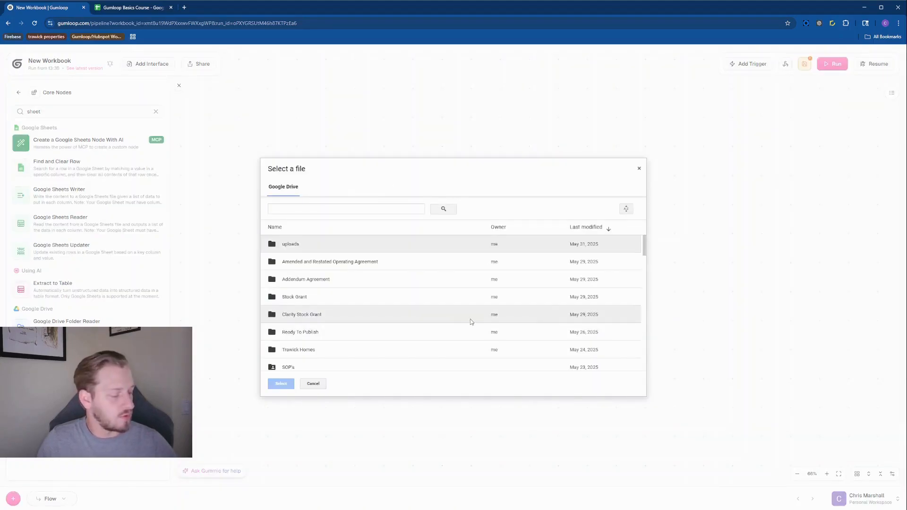
scroll(481, 309, down, 10)
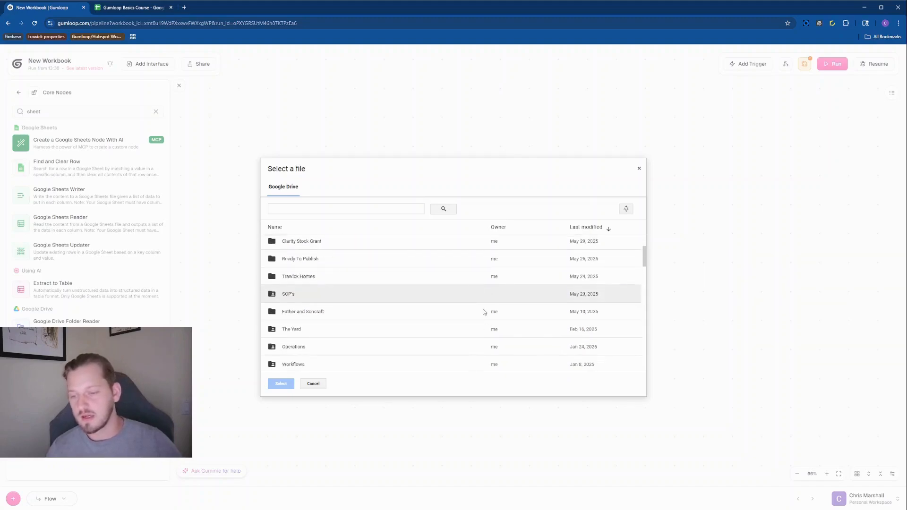
scroll(458, 267, down, 10)
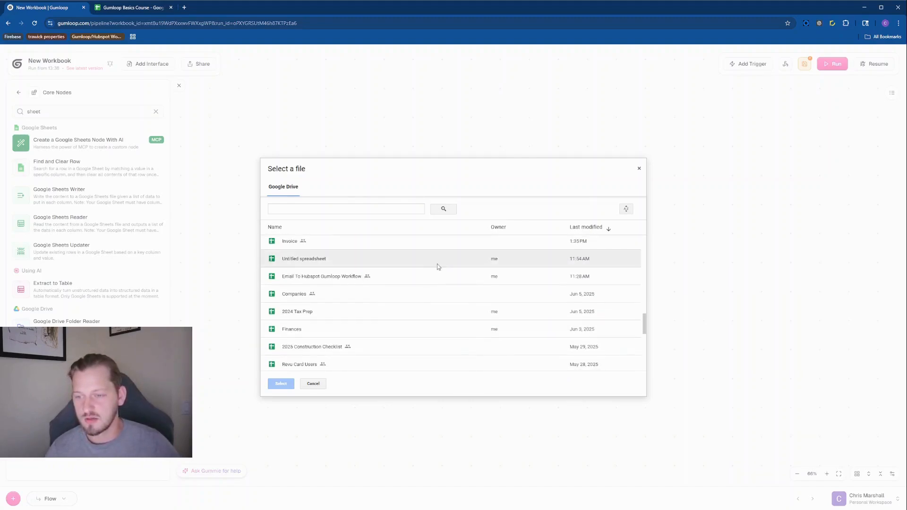
click(370, 264)
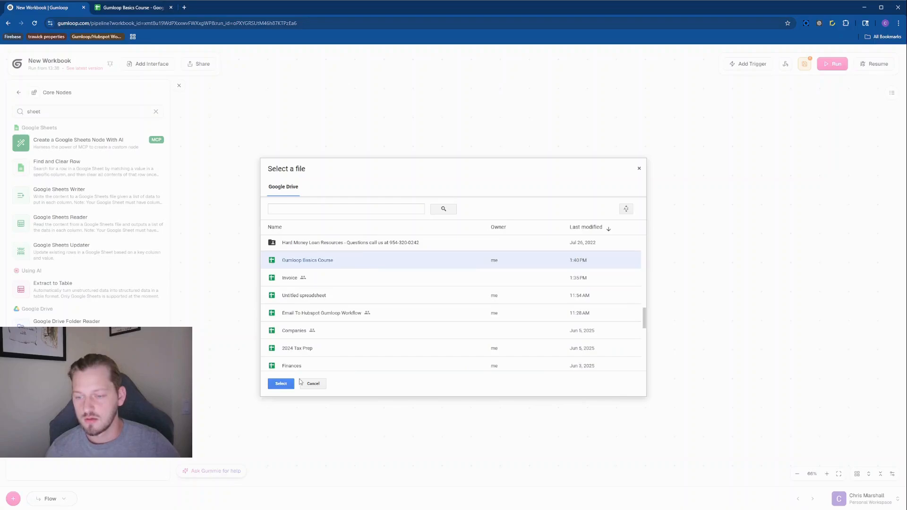
click(281, 383)
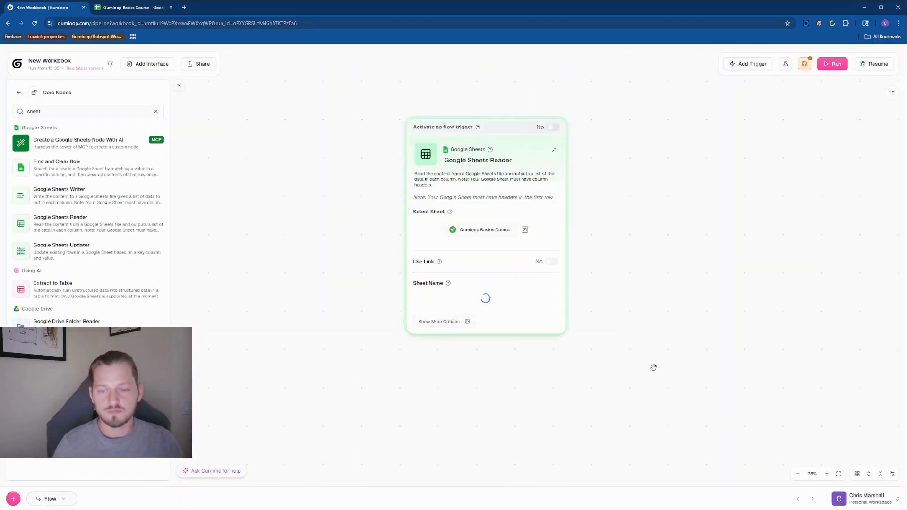
Set the Google Sheets Reader's sheet name to Sheet1.
scroll(653, 368, up, 5)
drag(577, 241, 720, 263)
click(420, 264)
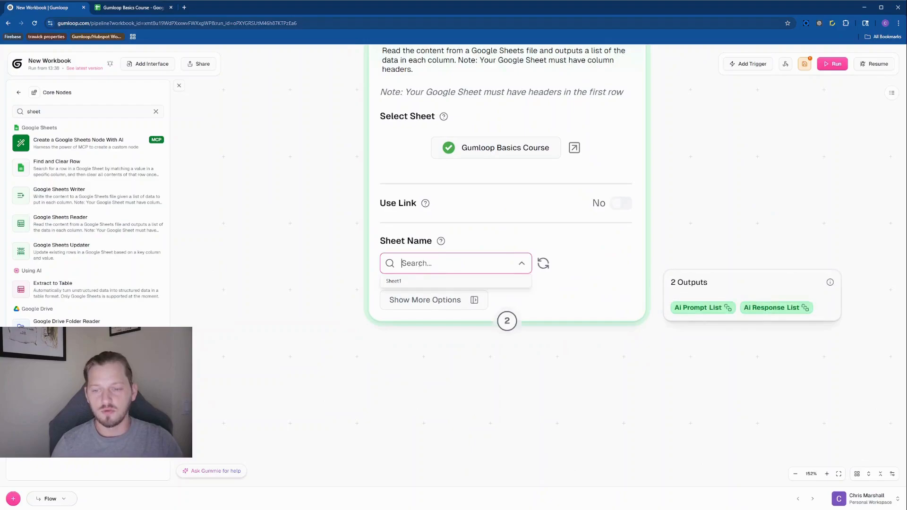
click(419, 282)
Show the Google Sheets Reader's additional options and review its credentials, row range, search, number of rows and sort settings.
scroll(692, 237, down, 2)
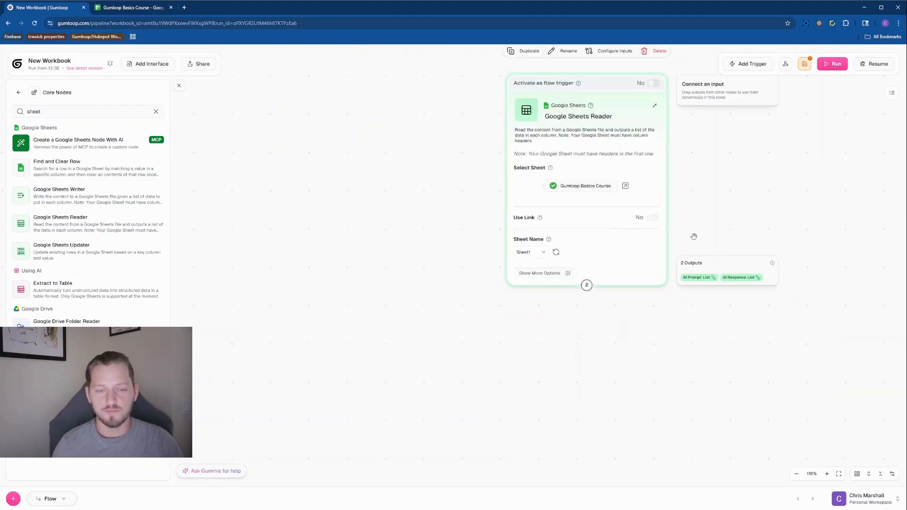
scroll(720, 194, down, 2)
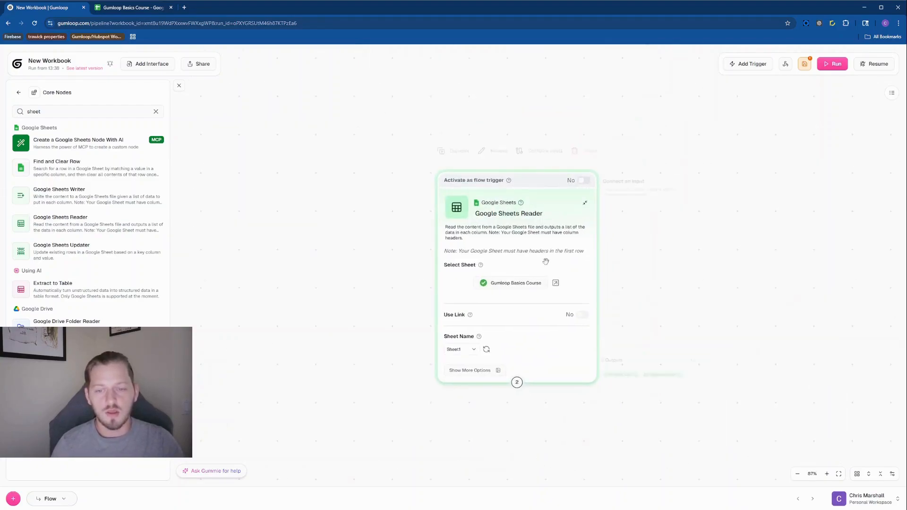
click(490, 373)
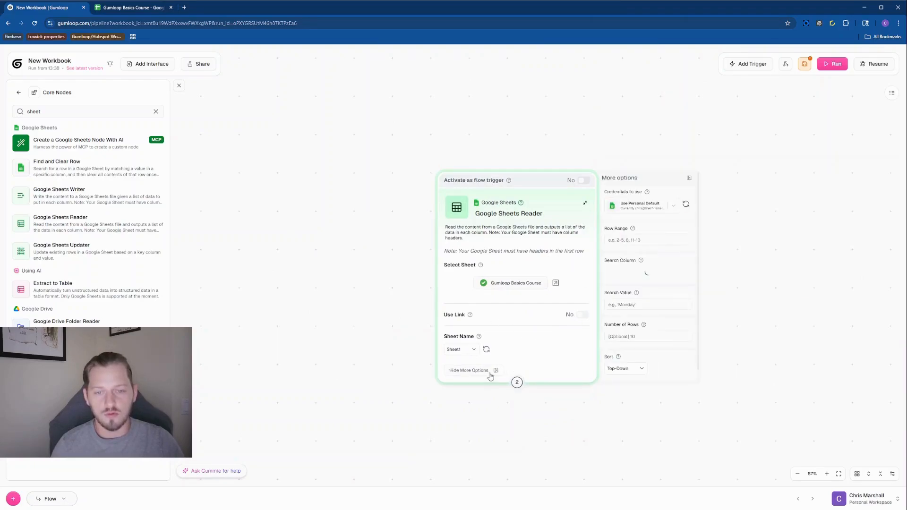
scroll(649, 357, down, 1)
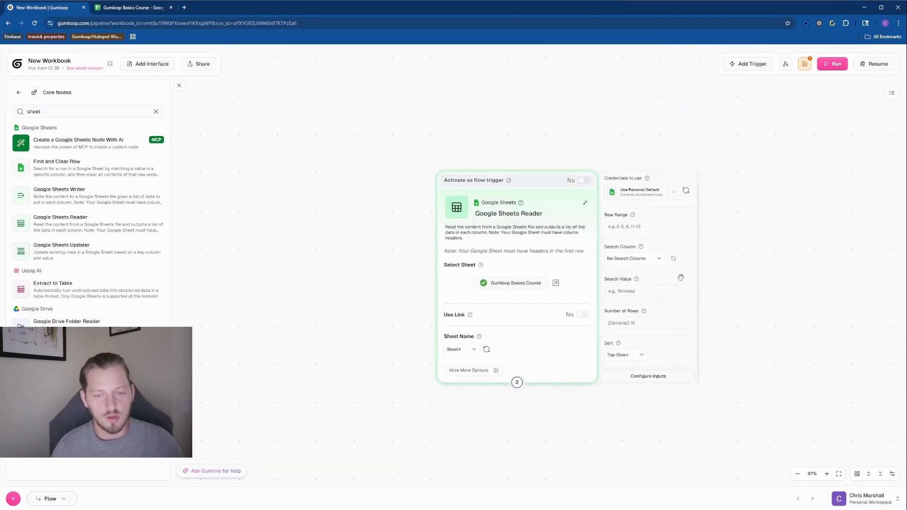
scroll(675, 255, up, 1)
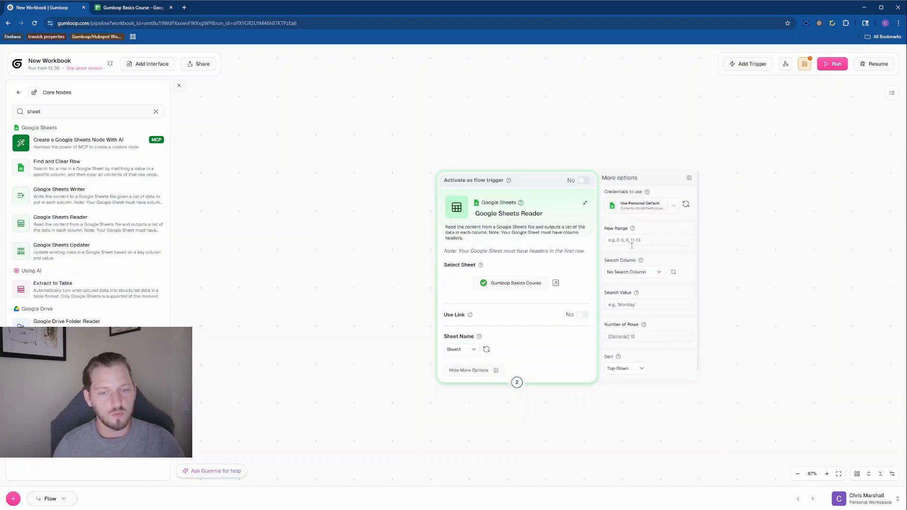
scroll(639, 283, down, 1)
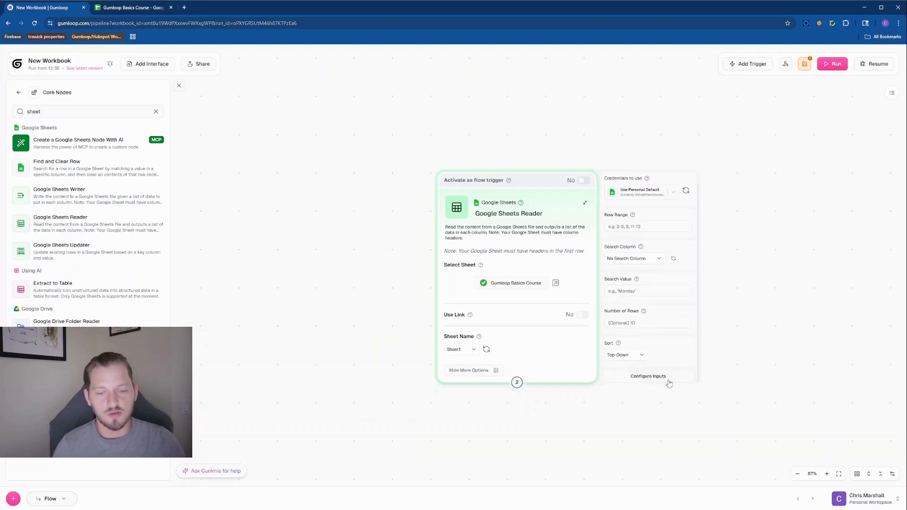
drag(644, 423, 639, 306)
scroll(639, 306, down, 4)
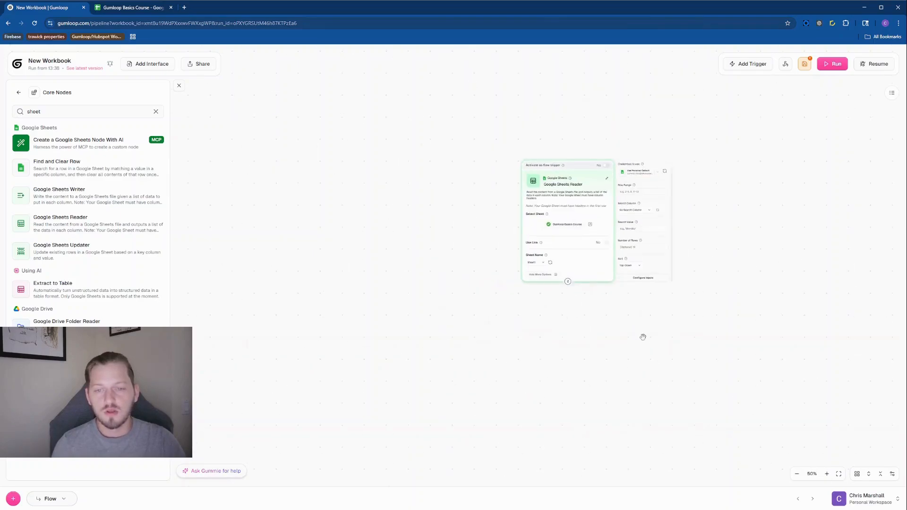
scroll(598, 292, up, 5)
drag(642, 349, 612, 370)
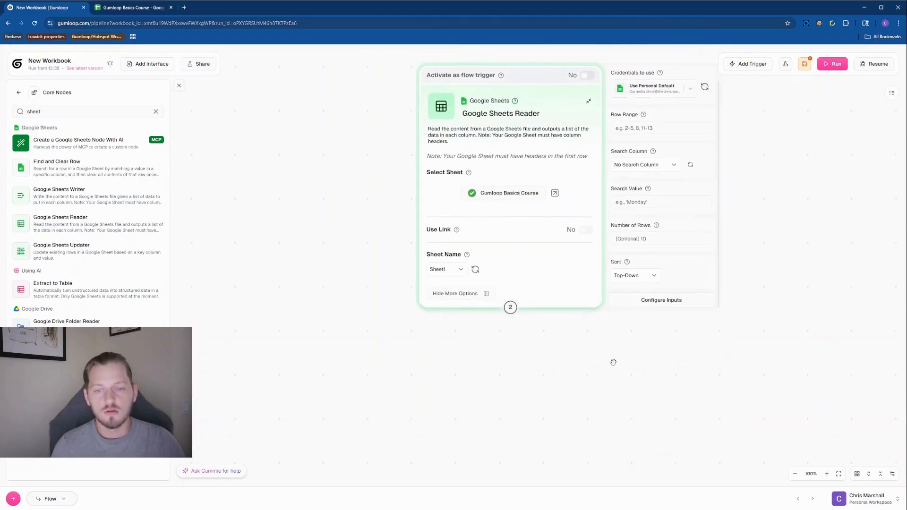
scroll(613, 362, down, 1)
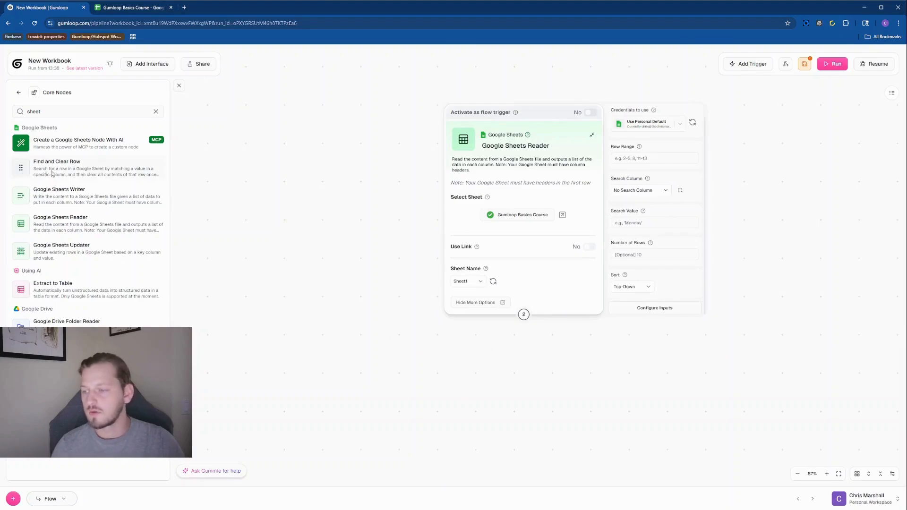
Add an Ask AI node below the Google Sheets Reader and connect the reader's output to it.
click(19, 93)
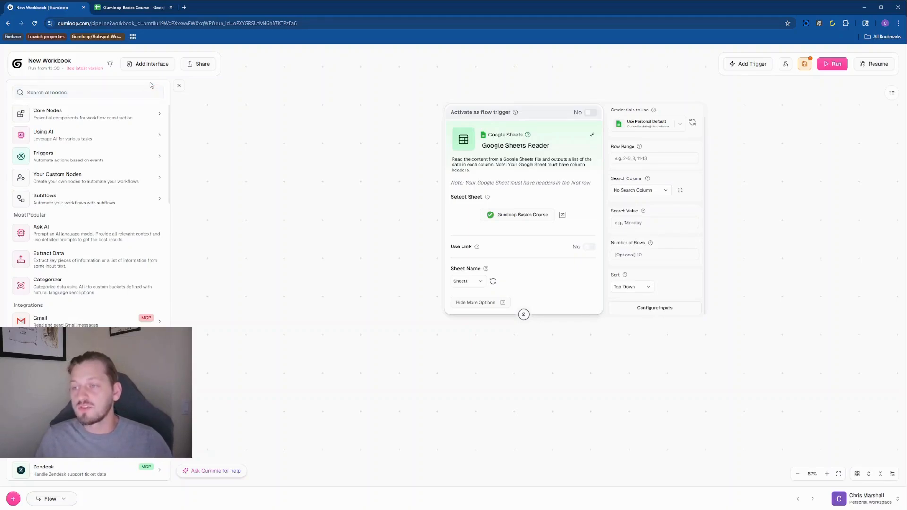
click(86, 137)
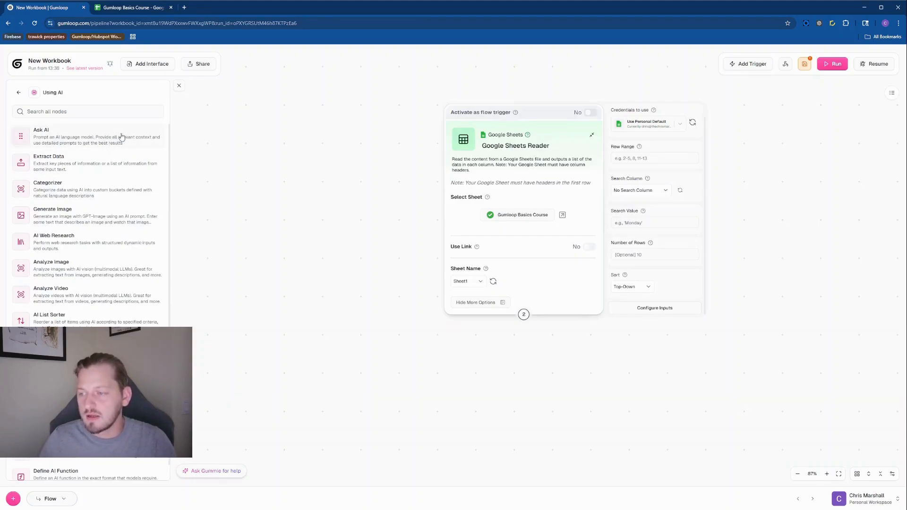
scroll(88, 213, down, 1)
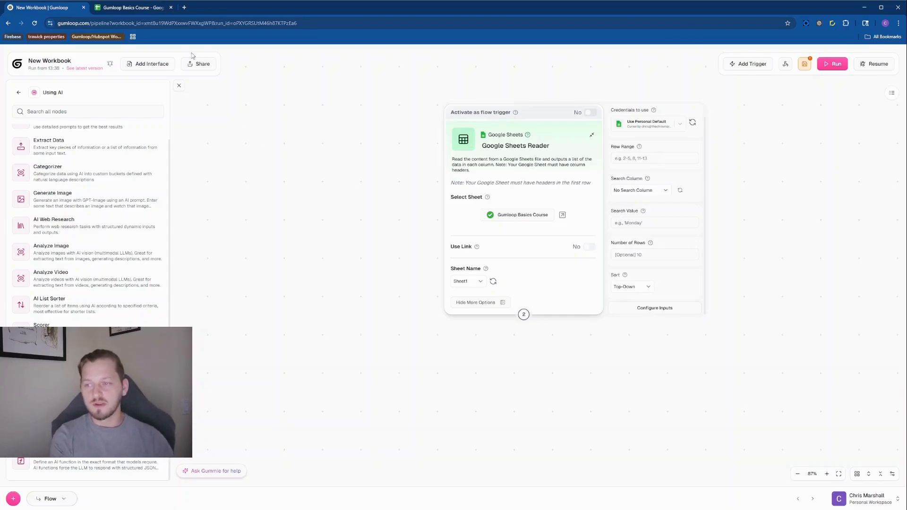
scroll(133, 250, up, 1)
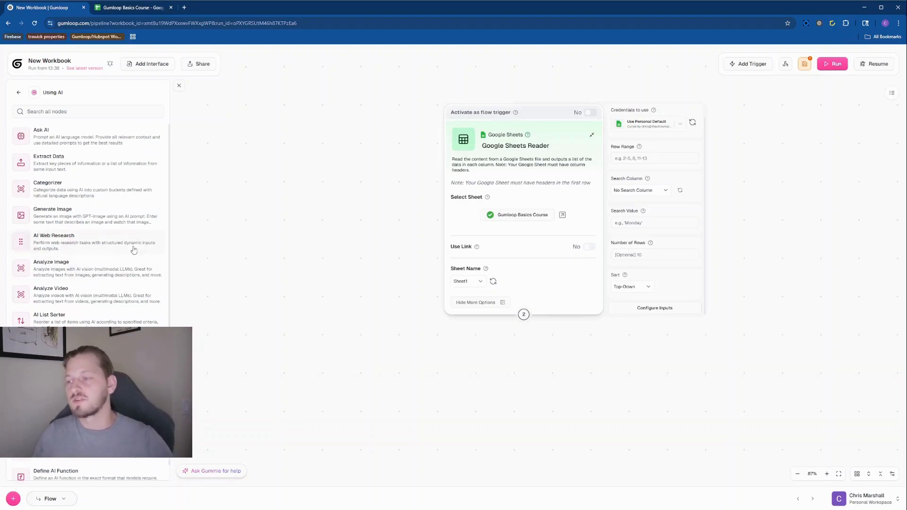
click(69, 142)
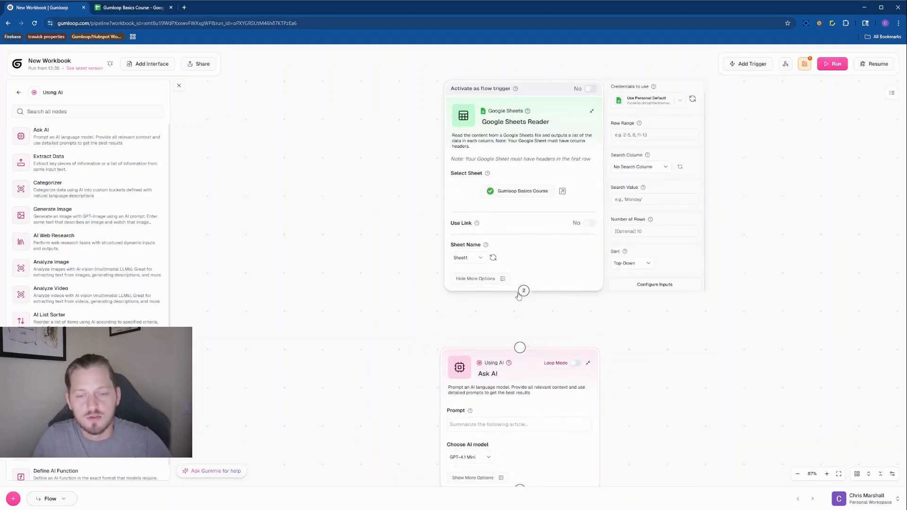
drag(523, 291, 520, 348)
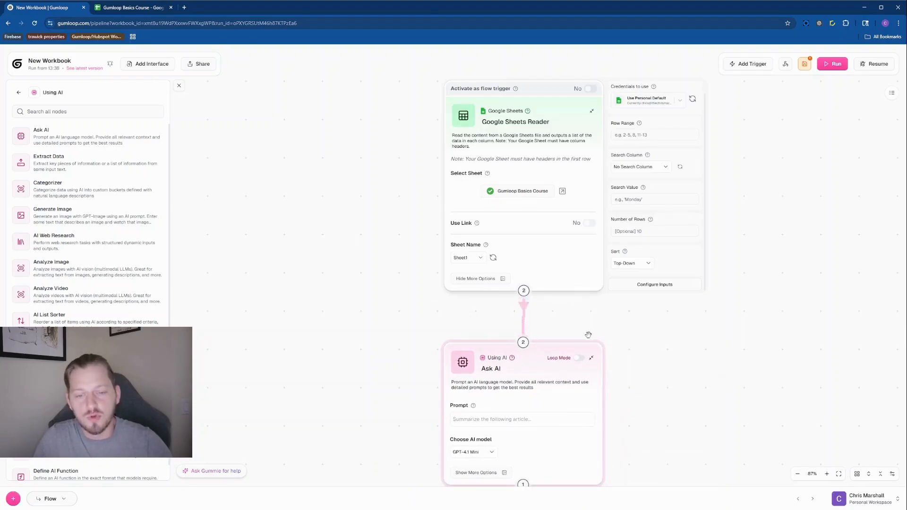
Turn on Loop Mode for the Ask AI node.
click(580, 359)
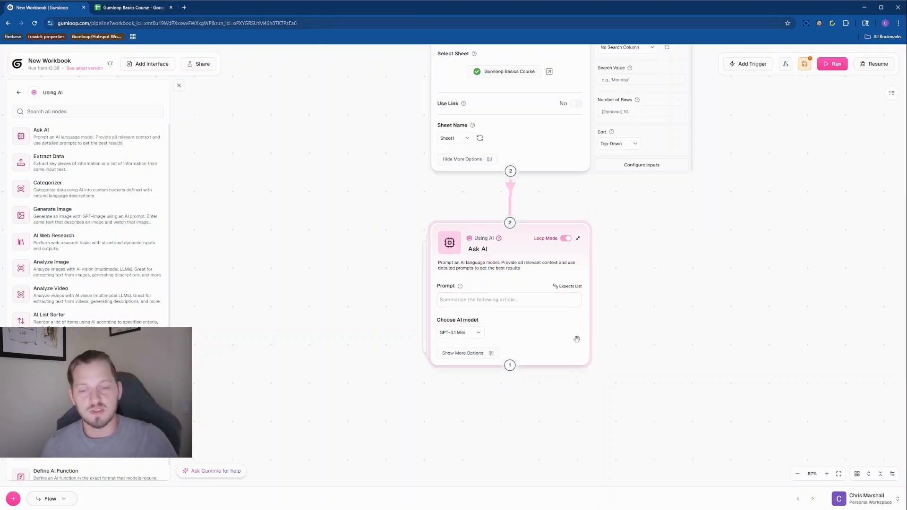
click(489, 305)
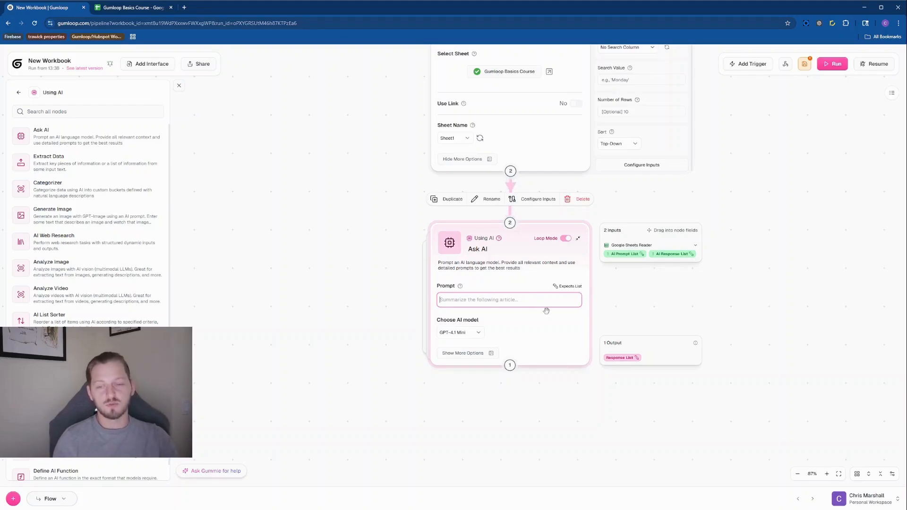
text(An)
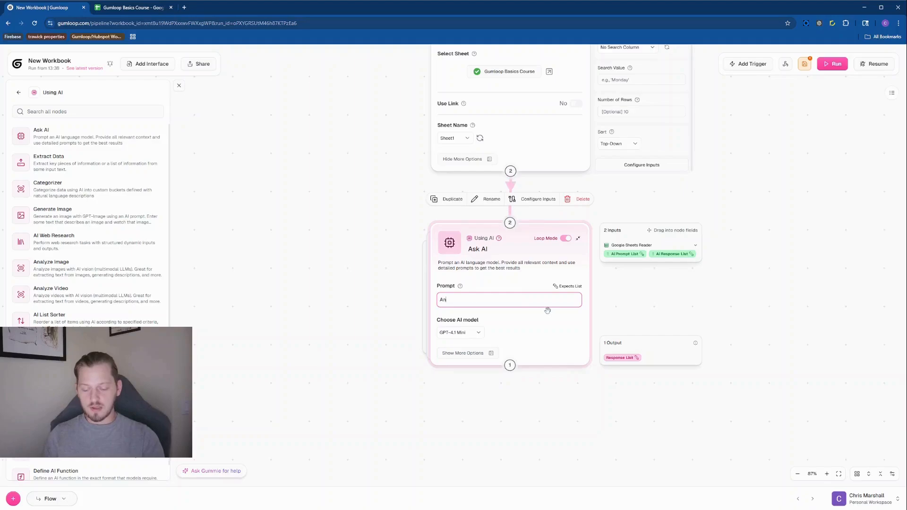
key(BackSpace)
key(BackSpace)
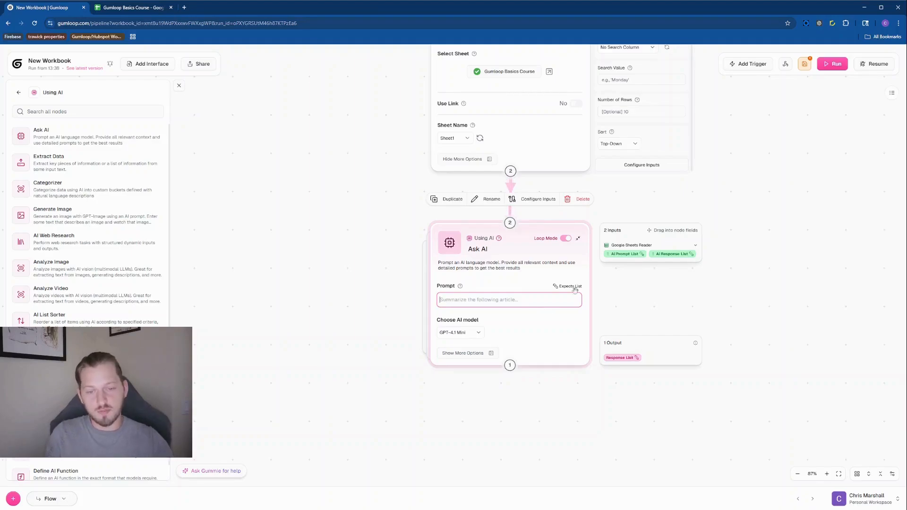
Insert the Google Sheets Reader's AI Prompt List into the Ask AI node's prompt.
drag(620, 251, 489, 303)
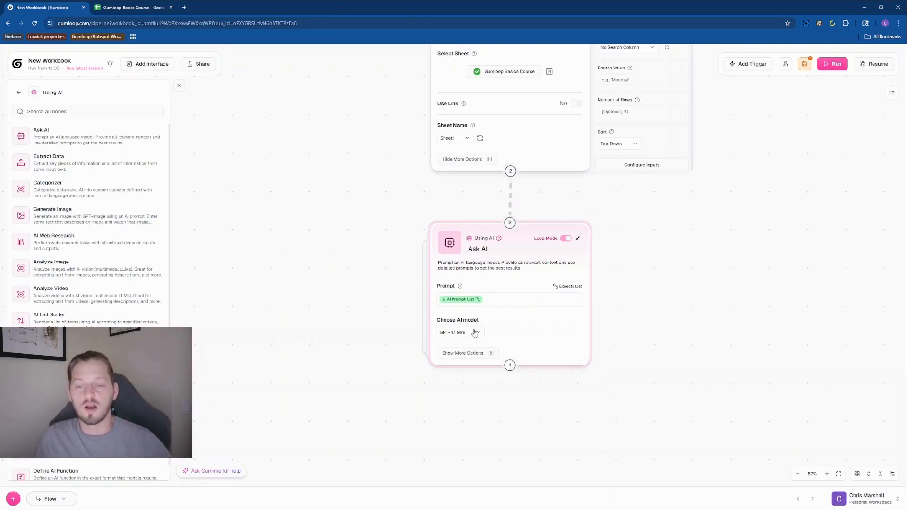
Switch to the Gumloop Basics Course spreadsheet in Google Sheets and review its AI prompt and AI Response columns.
click(115, 8)
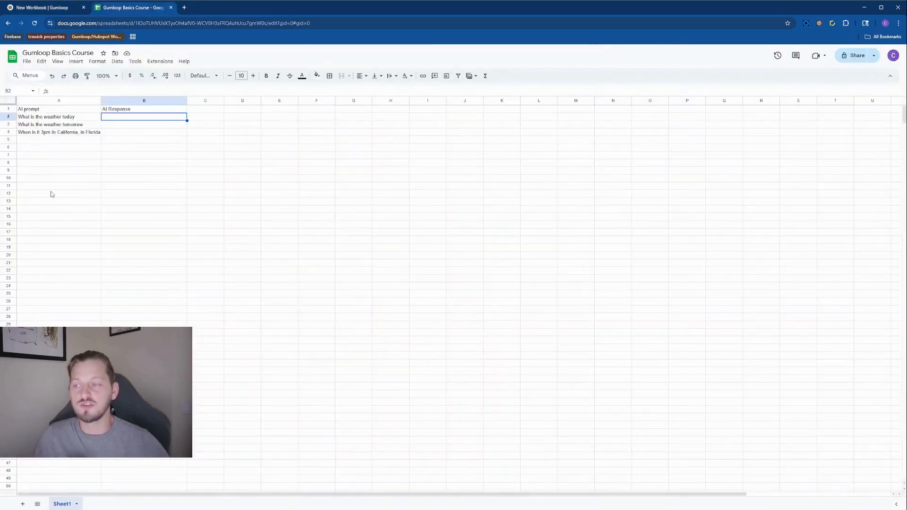
Check the sheet's first AI prompt and AI Response cells, and switch to the Gumloop workbook to view the Ask AI node's model options.
click(66, 119)
click(116, 117)
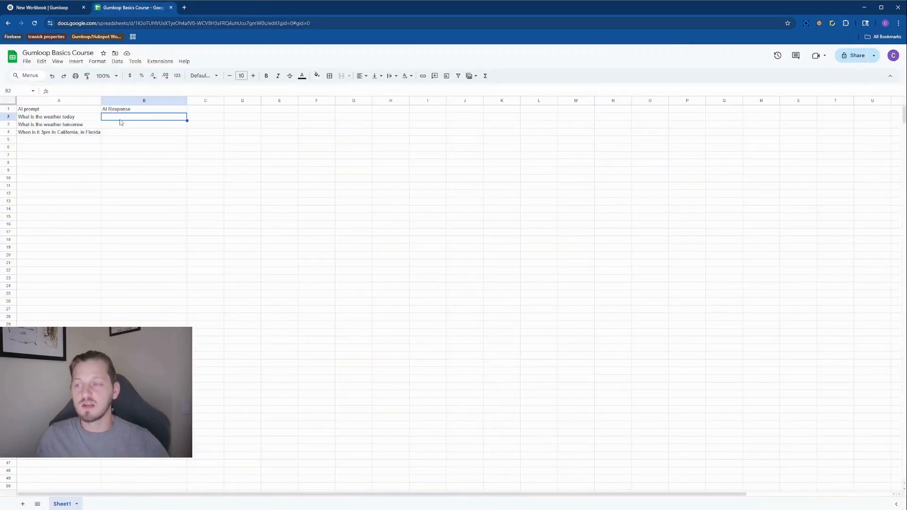
drag(606, 154, 399, 238)
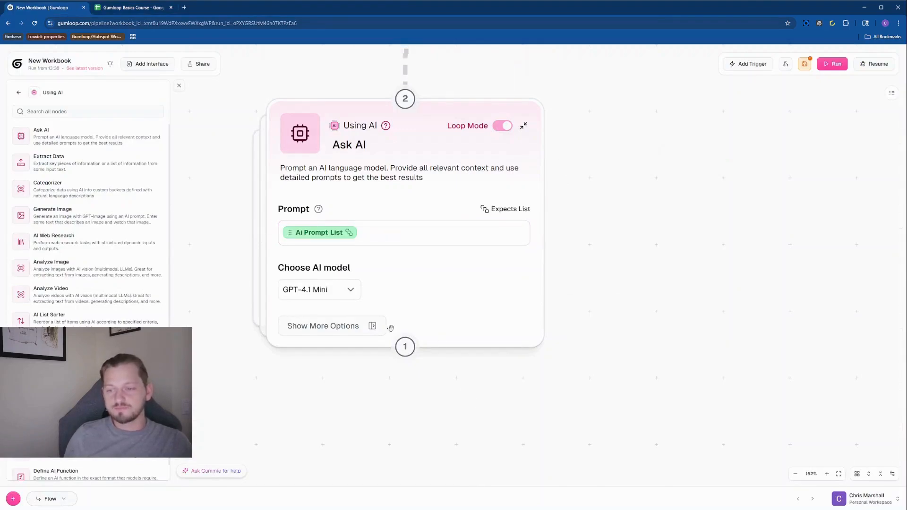
click(322, 290)
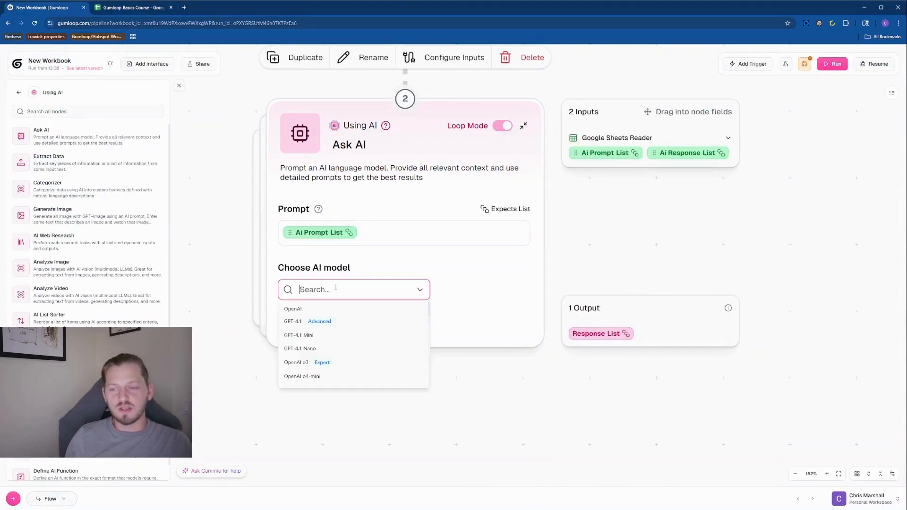
click(512, 295)
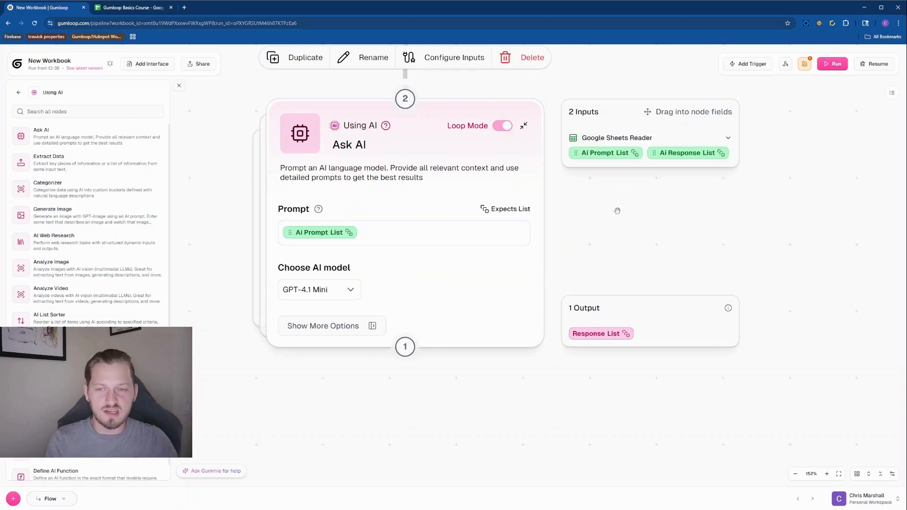
Read the Ask AI node's base credit costs, highlighting the entries for API key use and standard AI models.
scroll(612, 241, up, 2)
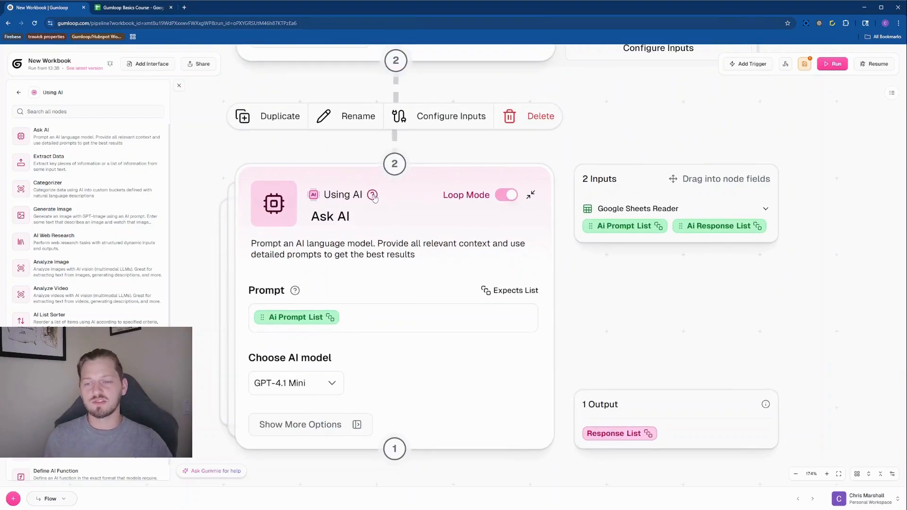
mouse_move(374, 198)
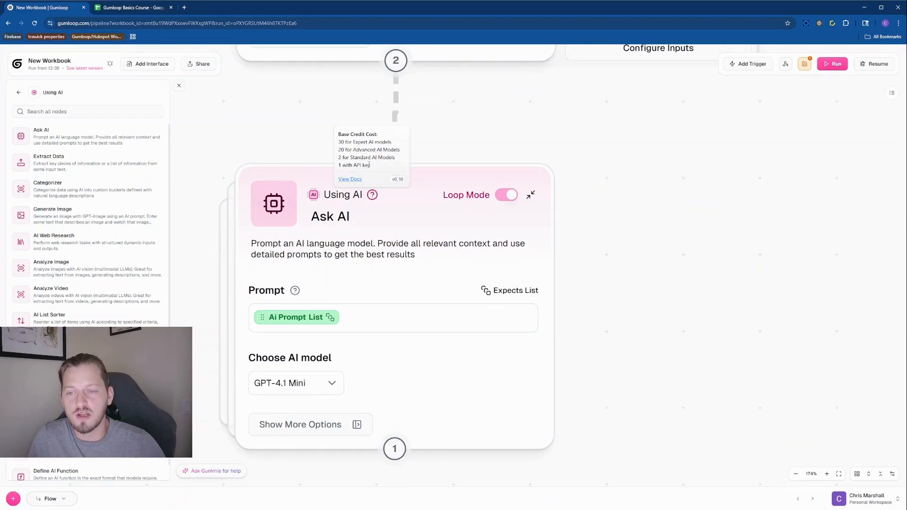
drag(369, 165, 338, 165)
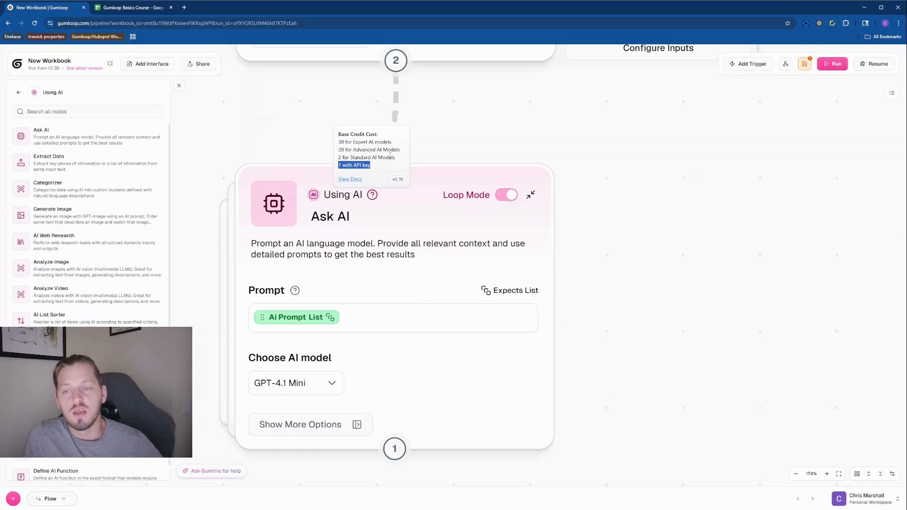
drag(390, 156, 330, 155)
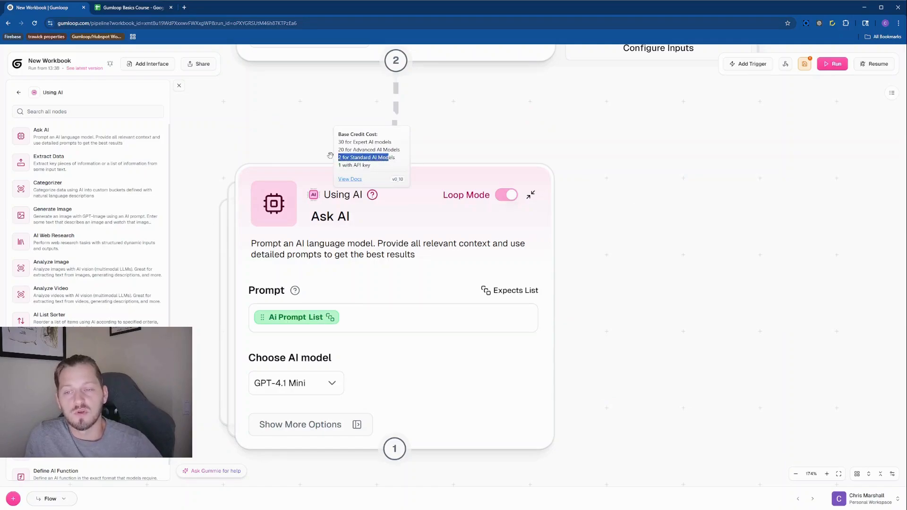
Browse the AI models available for the Ask AI node, noting which are labelled Advanced or Expert.
click(366, 311)
click(303, 383)
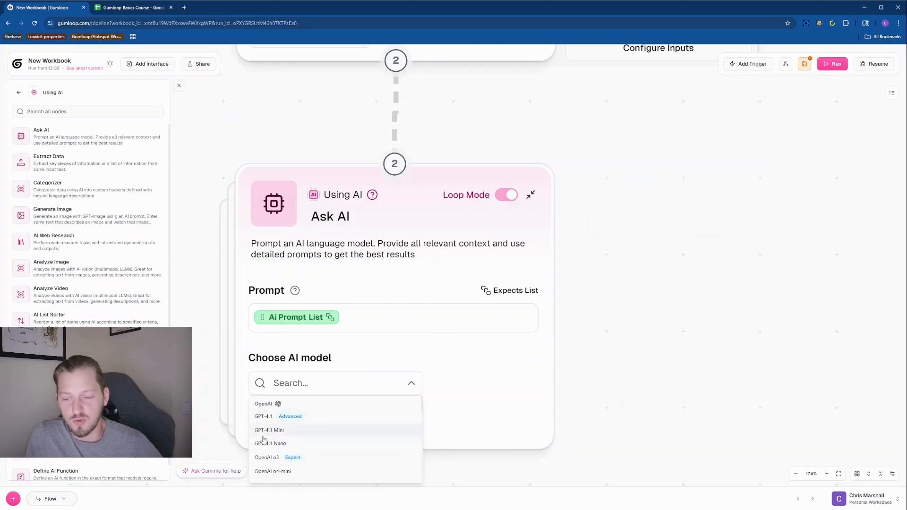
scroll(318, 451, down, 4)
scroll(324, 433, up, 4)
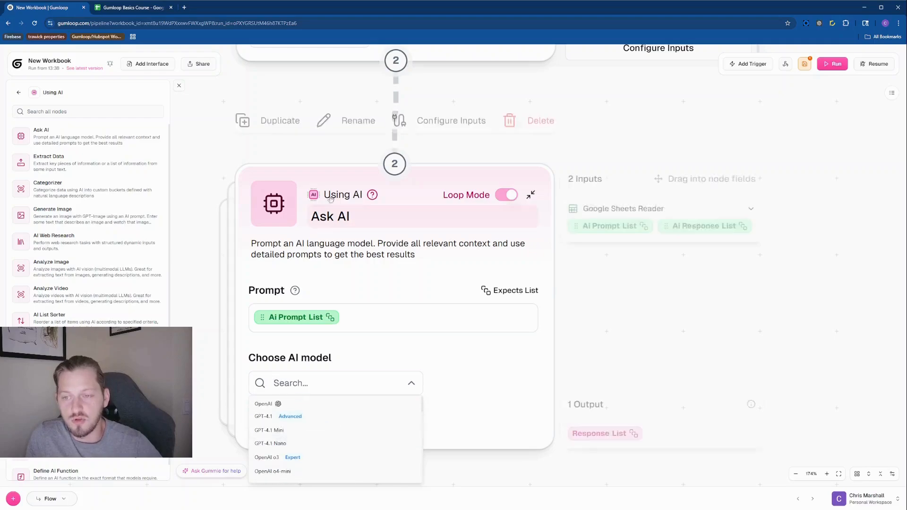
Recheck the Ask AI node's credit costs and select GPT-4.1 Mini as its AI model.
click(374, 196)
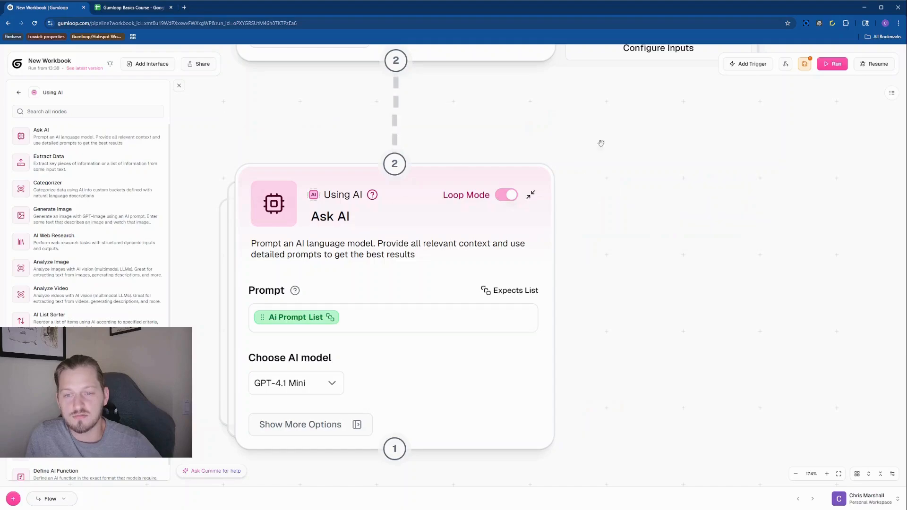
mouse_move(372, 195)
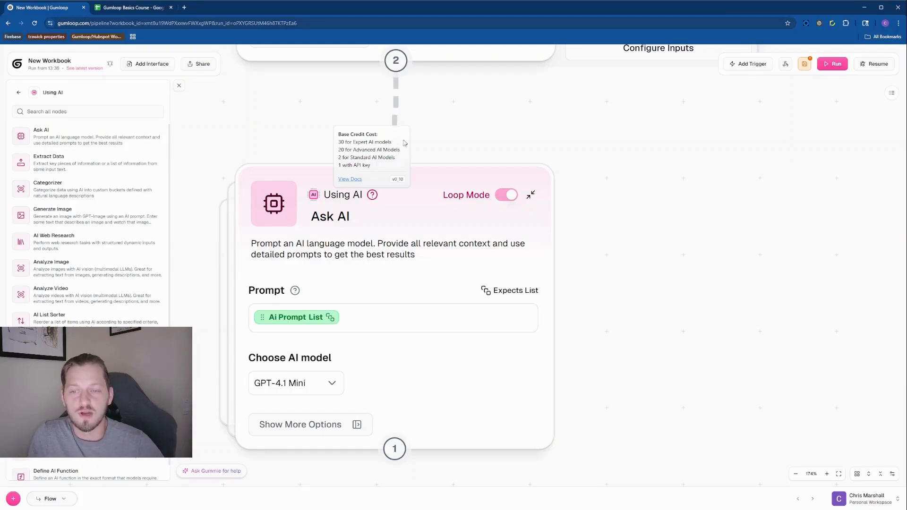
click(330, 382)
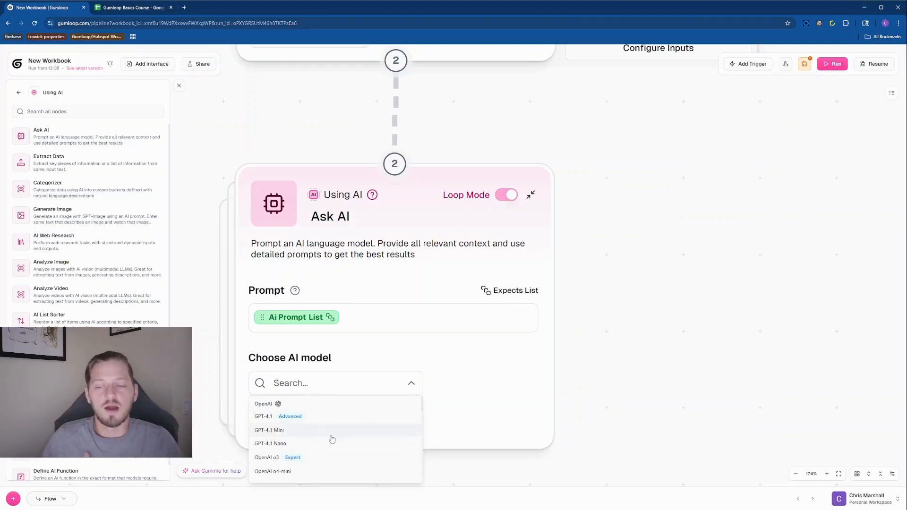
click(329, 431)
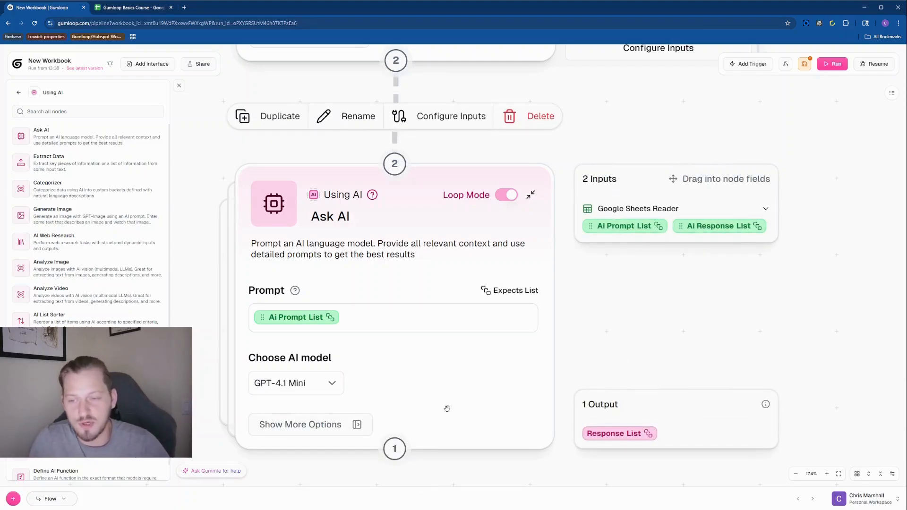
Add a Google Sheets Updater node and place it directly below the Ask AI node.
scroll(664, 352, down, 4)
drag(667, 353, 585, 273)
click(519, 397)
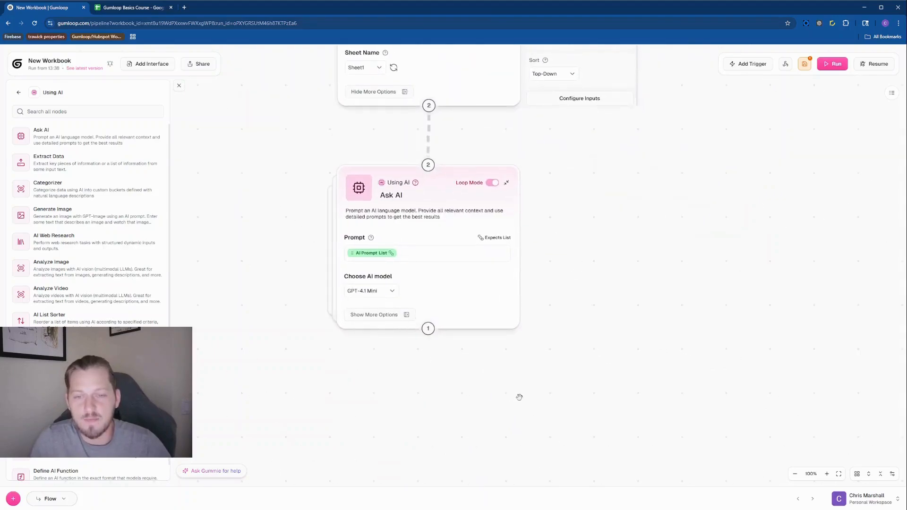
drag(630, 323, 633, 225)
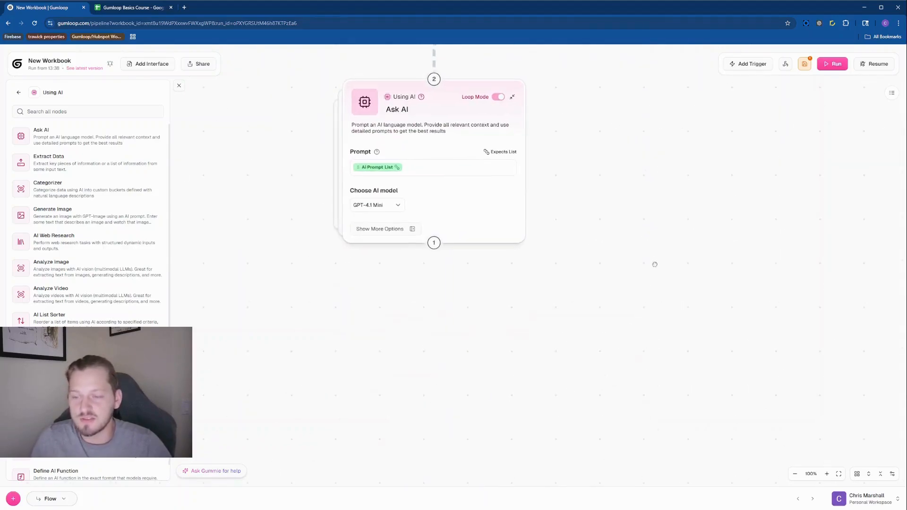
click(21, 93)
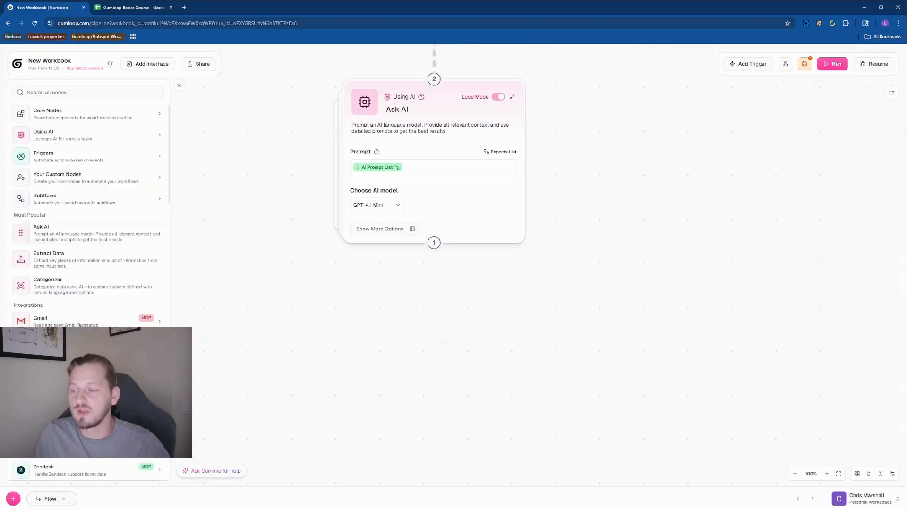
click(90, 343)
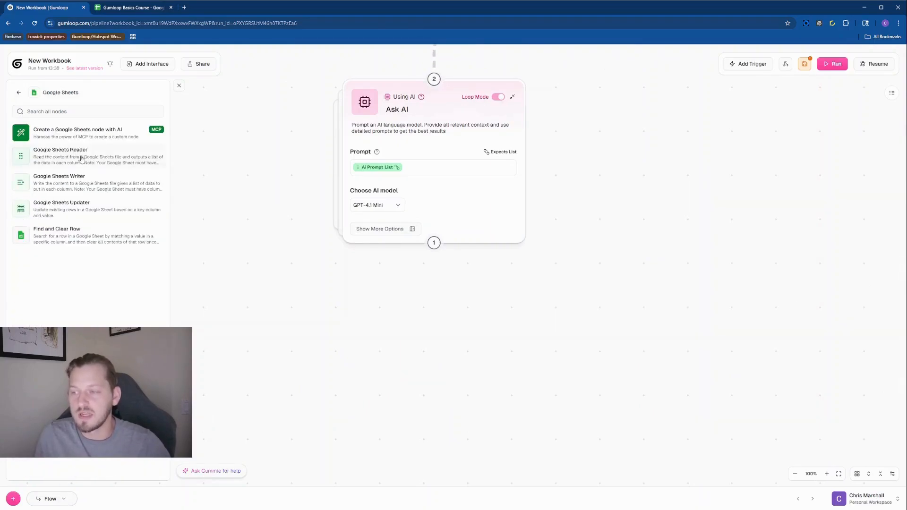
click(92, 209)
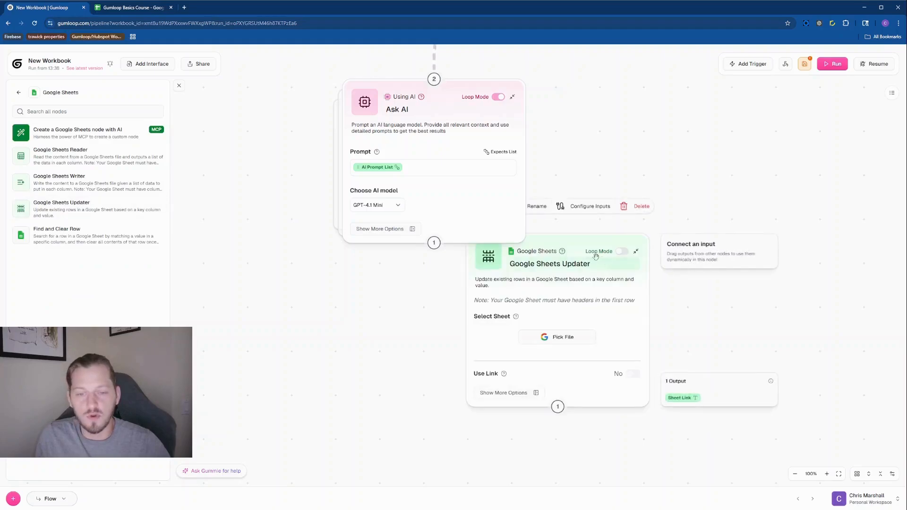
drag(579, 251, 441, 323)
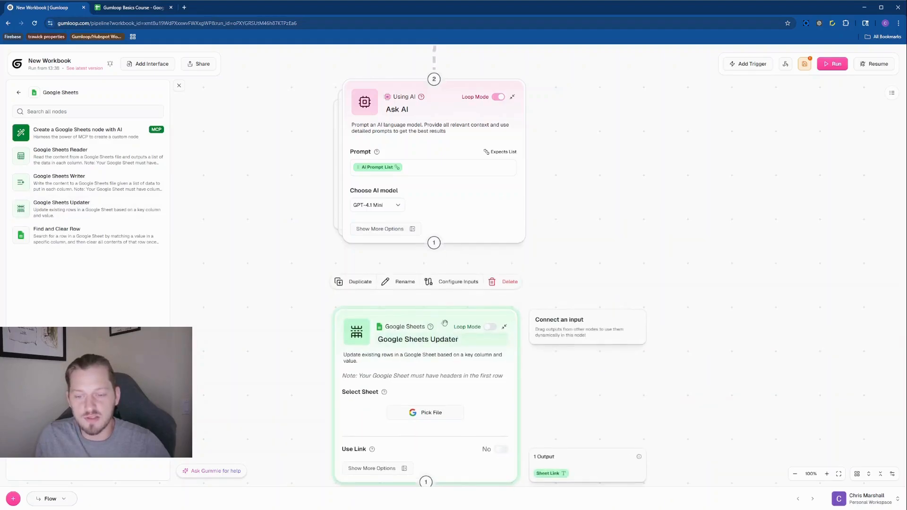
Select the Gumloop Basics Course spreadsheet from Google Drive as the file for the Google Sheets Updater node.
click(431, 413)
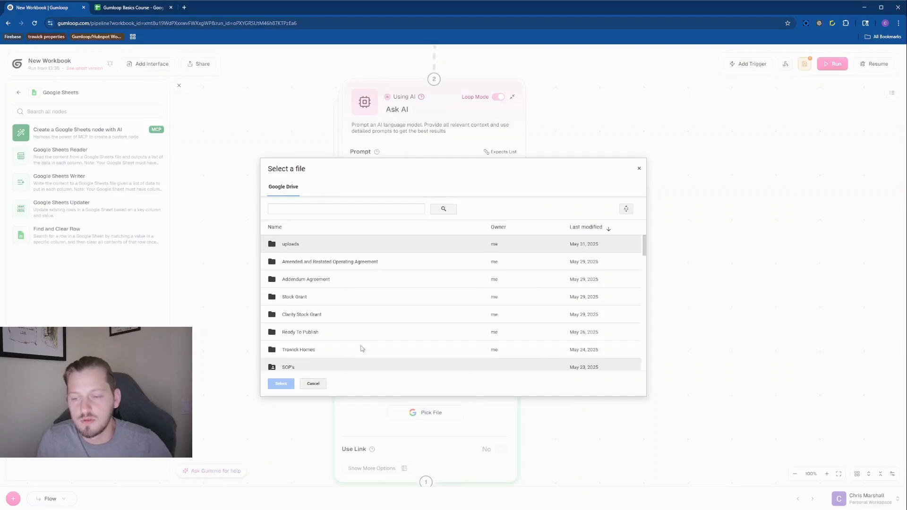
scroll(376, 289, down, 5)
scroll(350, 293, down, 4)
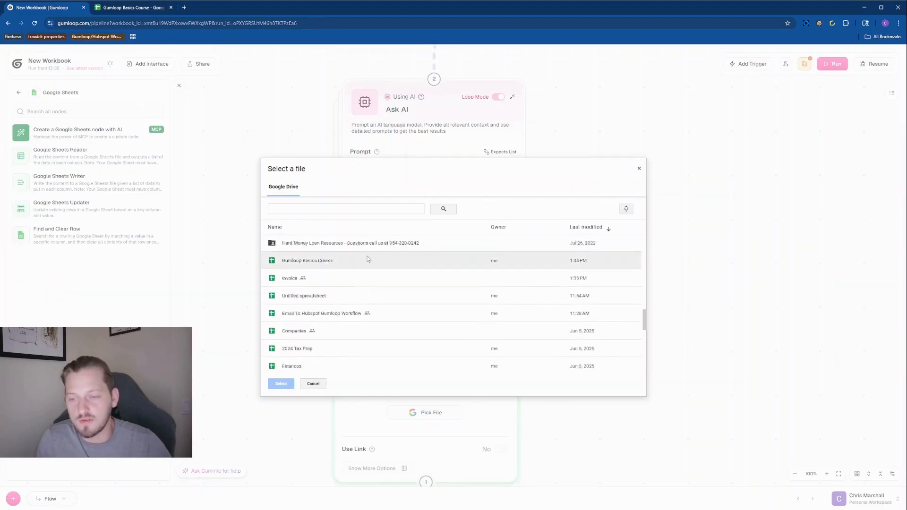
scroll(345, 298, up, 2)
click(345, 297)
click(281, 383)
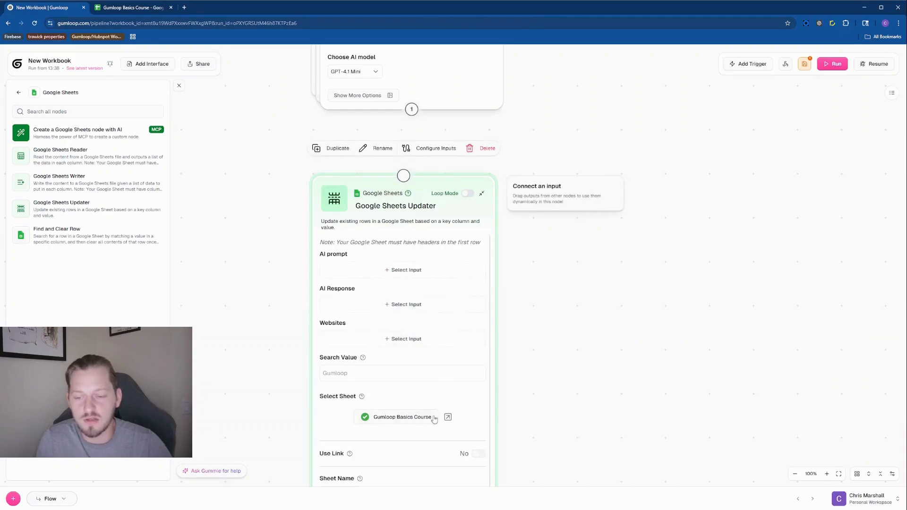
Connect the Ask AI node's output to the Google Sheets Updater node and align the updater beneath it.
scroll(534, 437, down, 5)
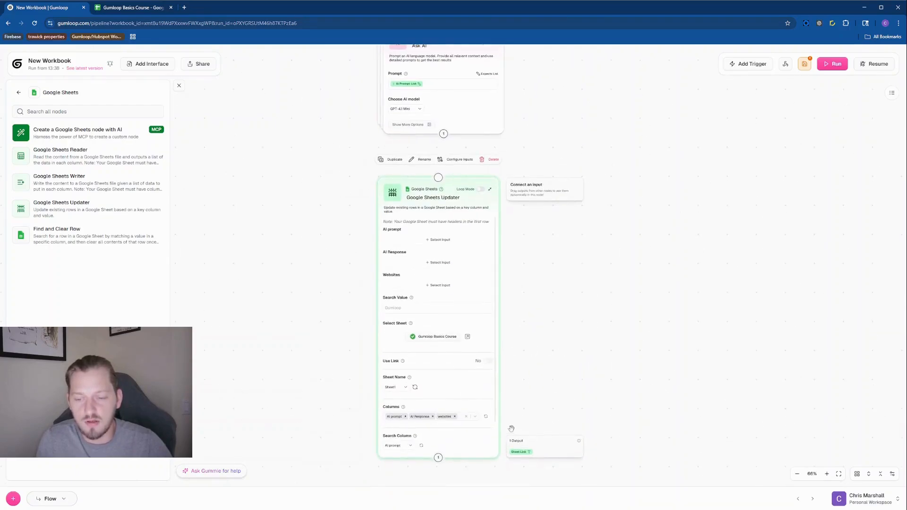
scroll(511, 429, up, 5)
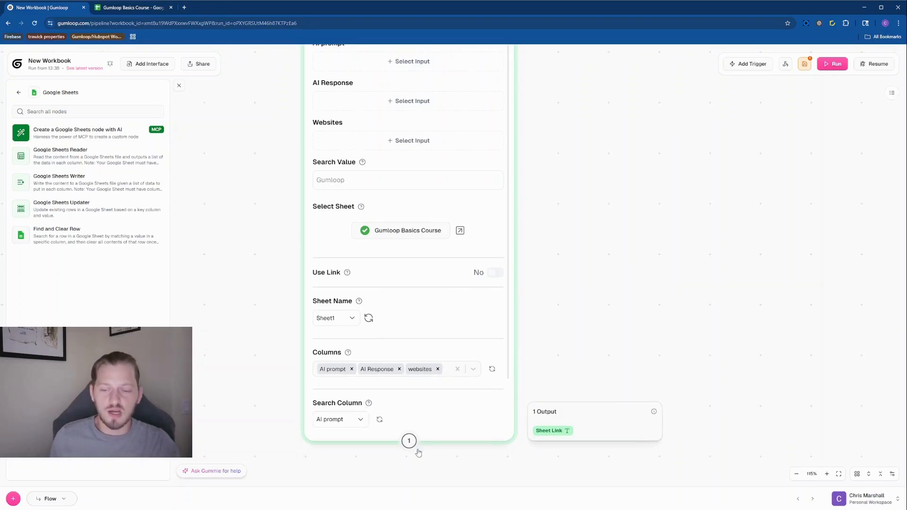
scroll(654, 265, up, 1)
drag(638, 178, 636, 350)
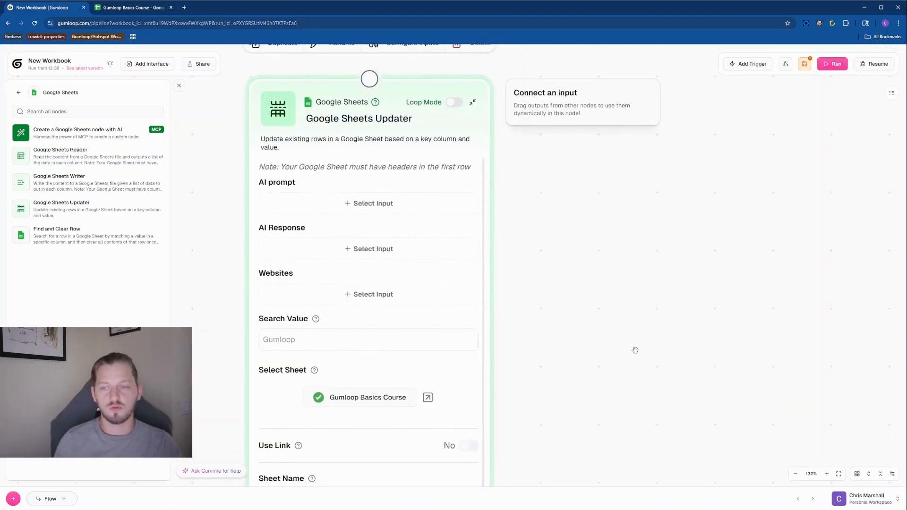
scroll(635, 351, down, 2)
drag(593, 270, 644, 348)
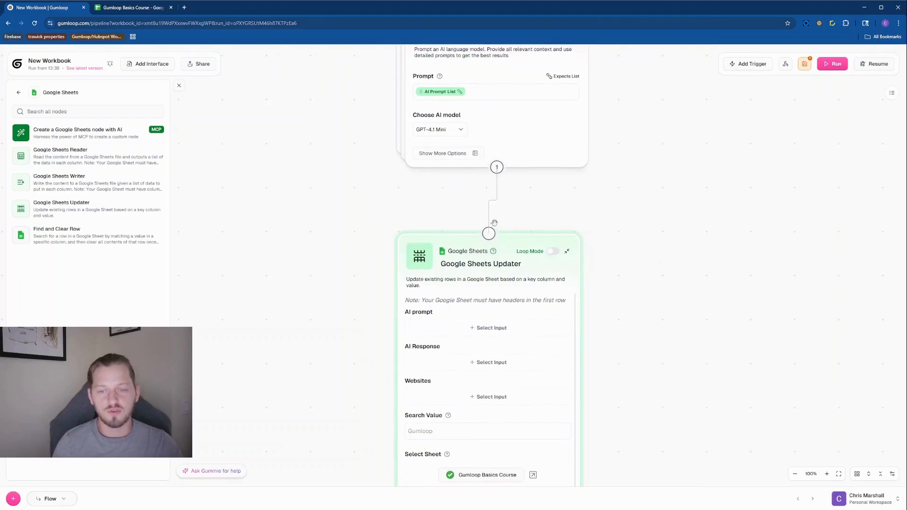
drag(494, 223, 517, 254)
click(714, 184)
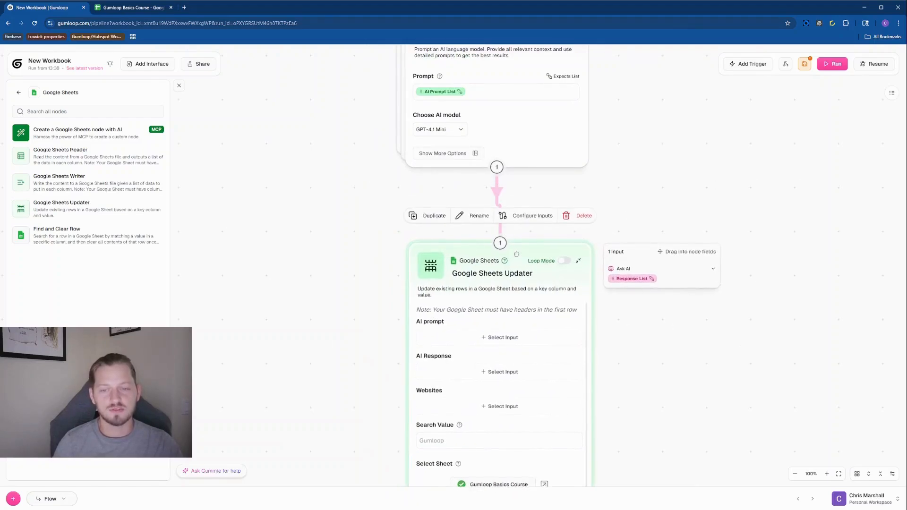
Compare the Google Sheets Updater's Search Value and Search Column settings with the AI prompt column in the Gumloop Basics Course sheet.
click(674, 395)
drag(674, 395, 676, 268)
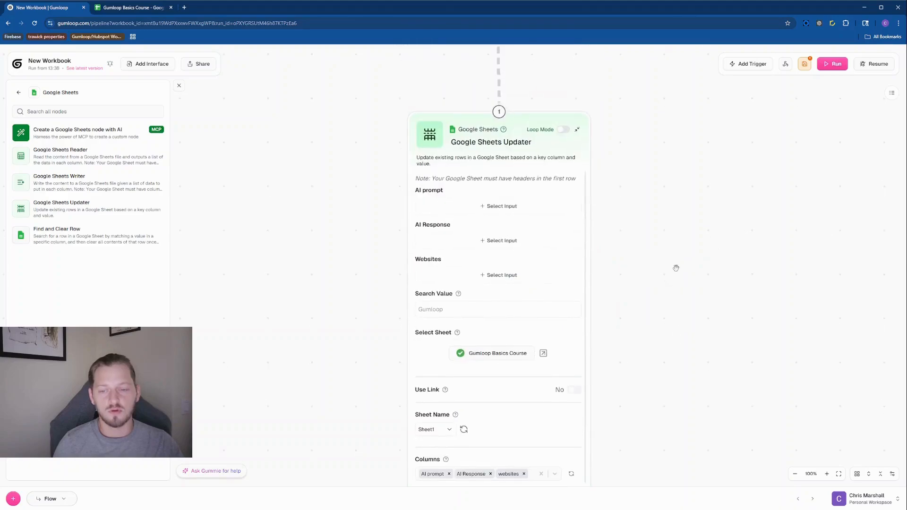
click(470, 309)
drag(681, 400, 660, 253)
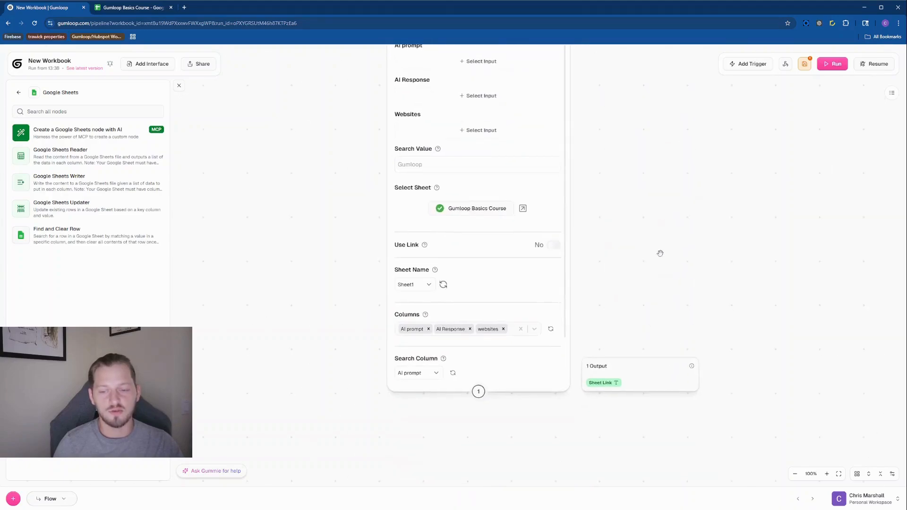
click(413, 373)
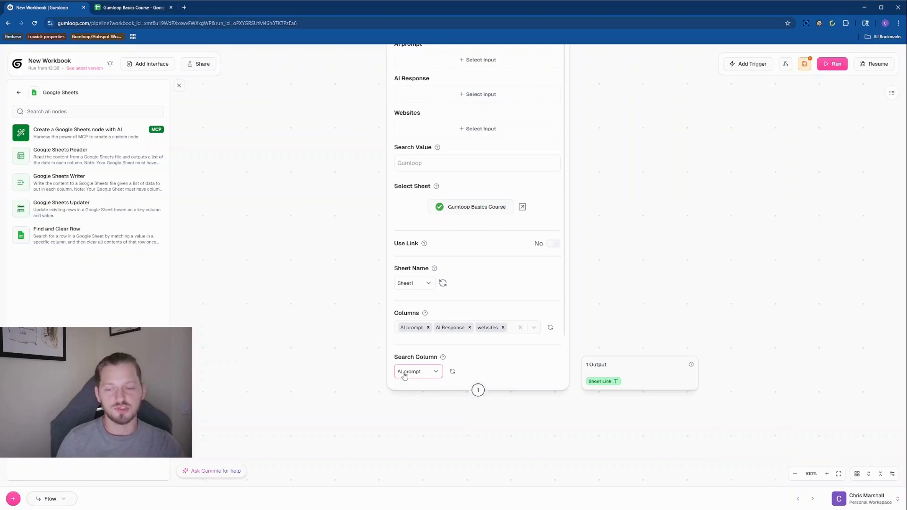
click(121, 9)
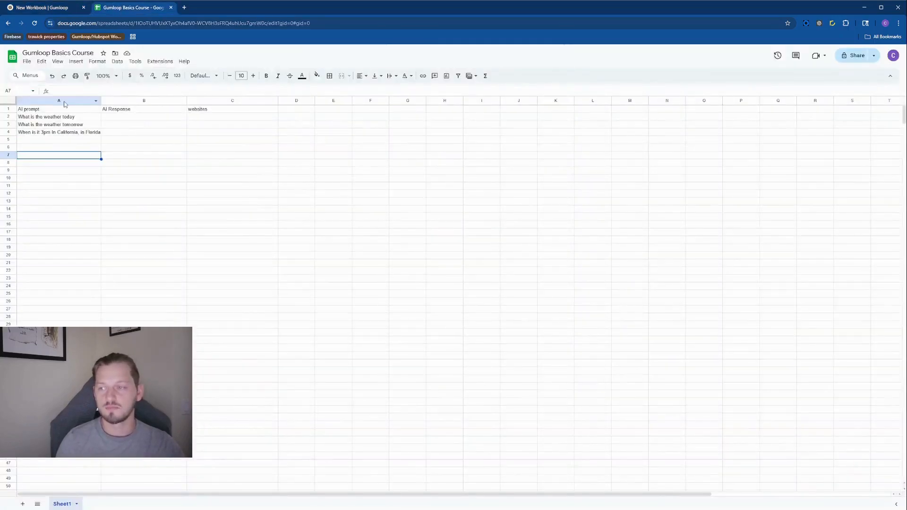
click(50, 111)
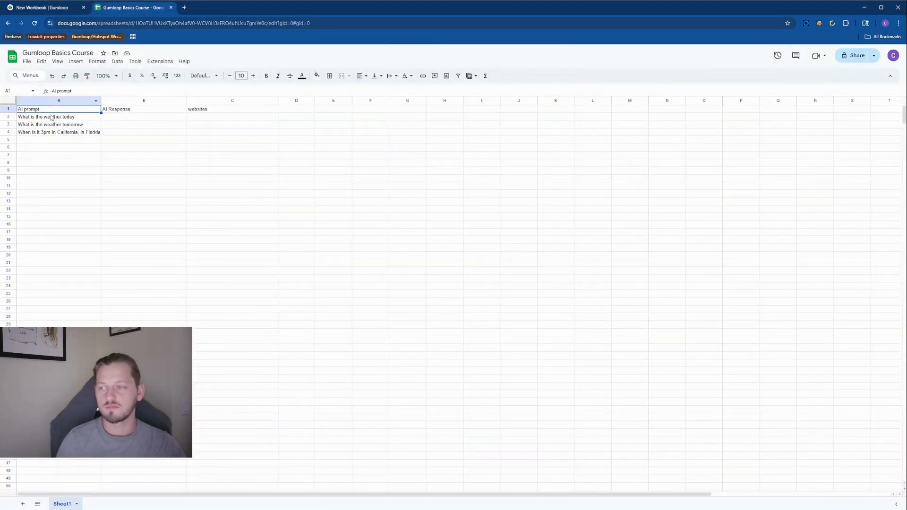
click(60, 10)
Move the Ask AI node aside and connect the Google Sheets Reader's output directly to the Google Sheets Updater.
drag(662, 196, 671, 348)
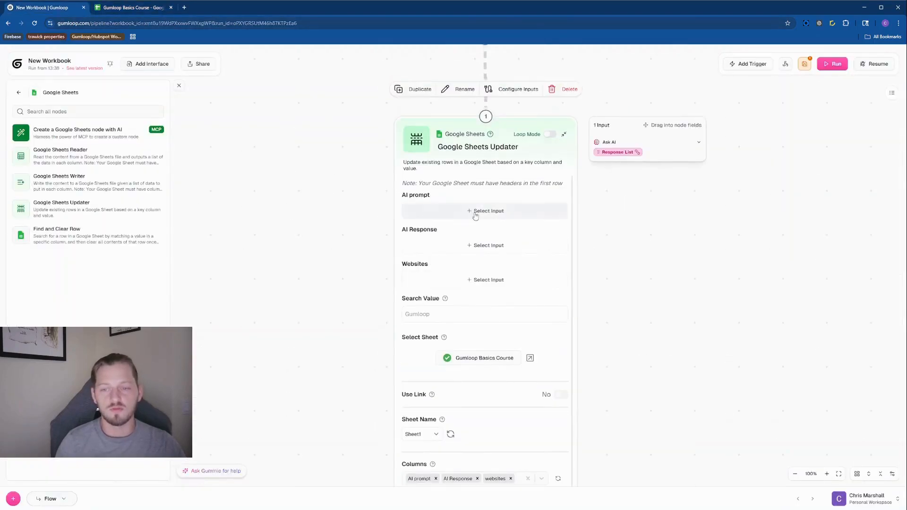
drag(687, 261, 688, 365)
click(517, 316)
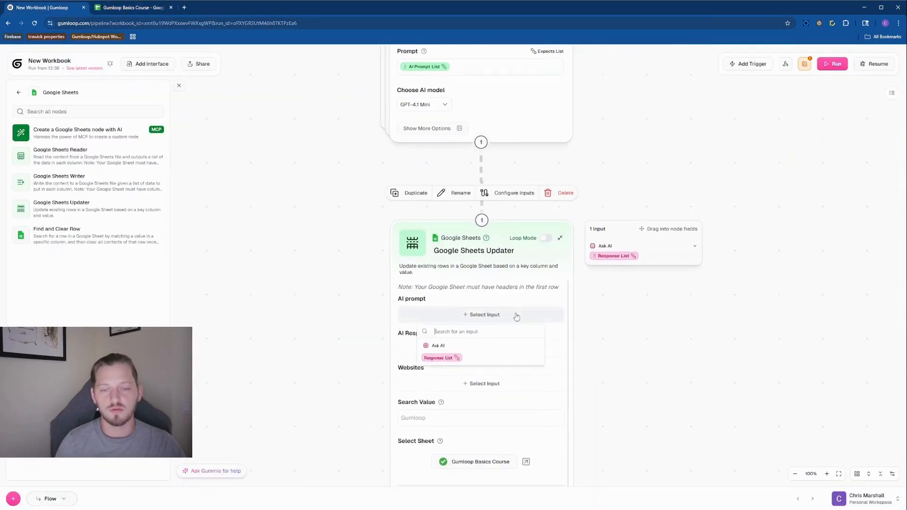
drag(668, 116, 702, 323)
scroll(840, 287, down, 2)
scroll(718, 331, up, 1)
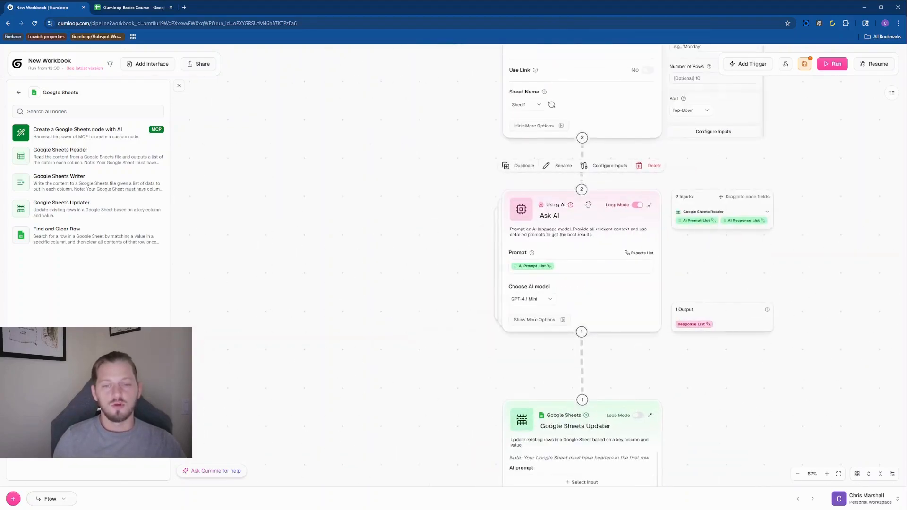
drag(588, 204, 464, 225)
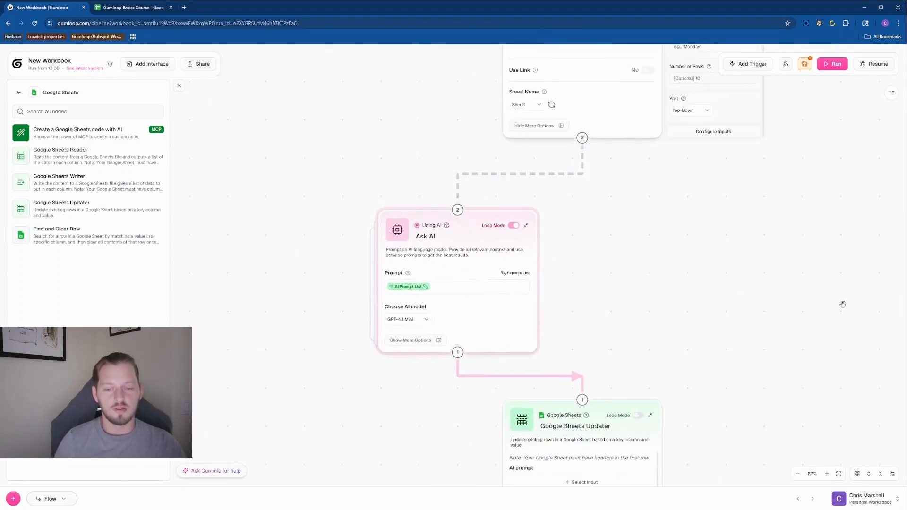
drag(843, 304, 824, 263)
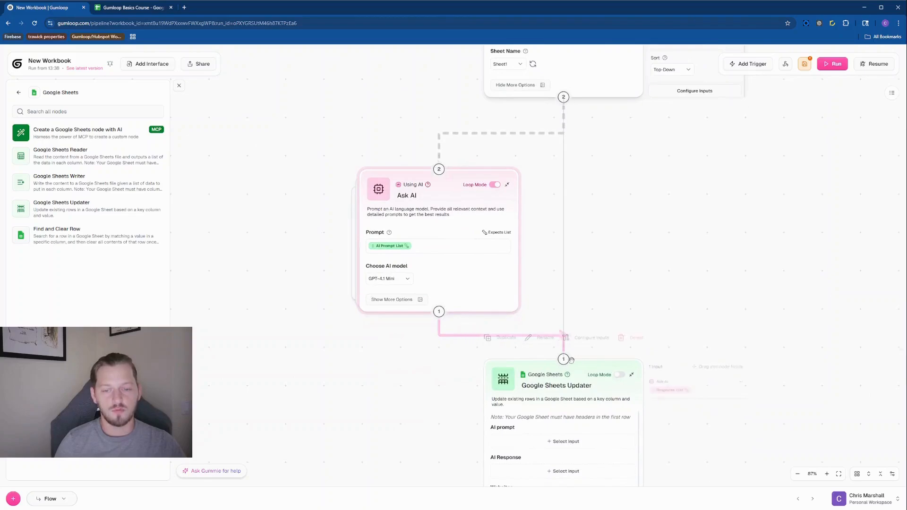
Turn on Loop Mode for the Google Sheets Updater and use the reader's AI Prompt List as its Search Value.
click(619, 374)
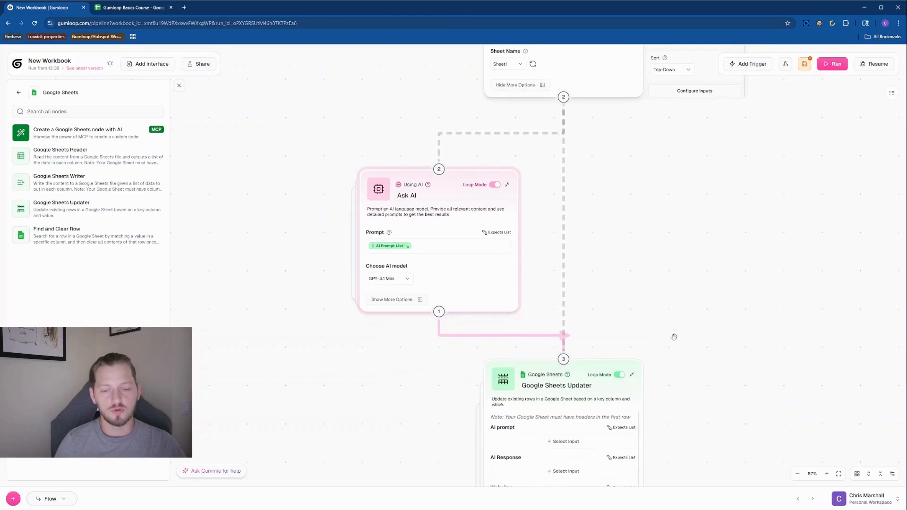
drag(674, 337, 647, 224)
click(522, 416)
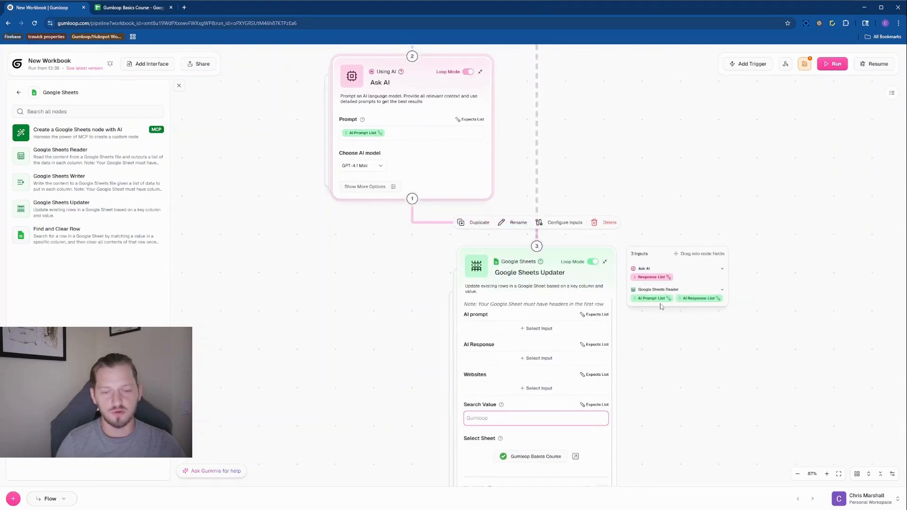
drag(657, 299, 530, 420)
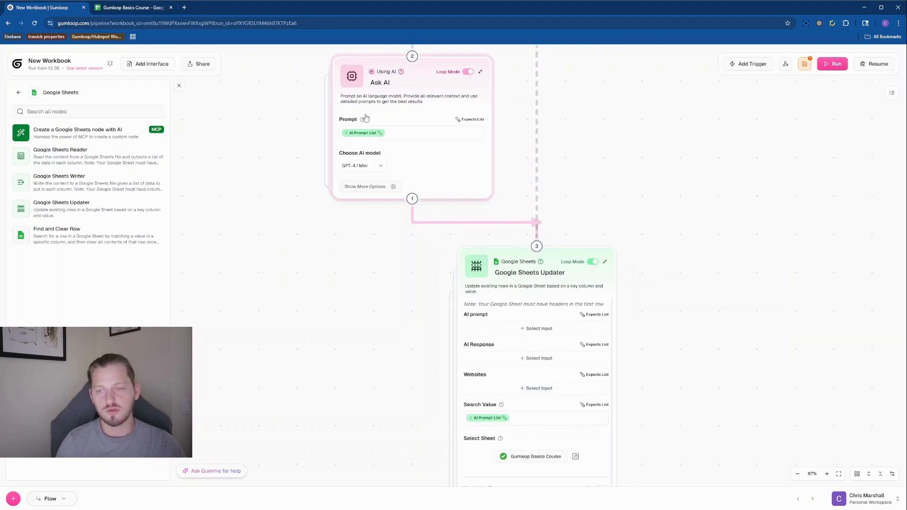
Remove the AI prompt and websites columns from the Google Sheets Updater, keeping only AI Response.
scroll(601, 192, up, 6)
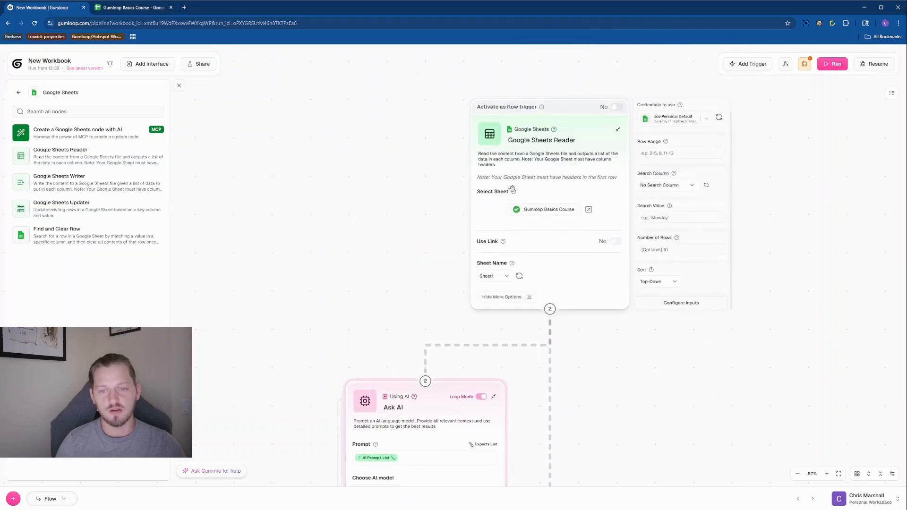
scroll(584, 259, down, 6)
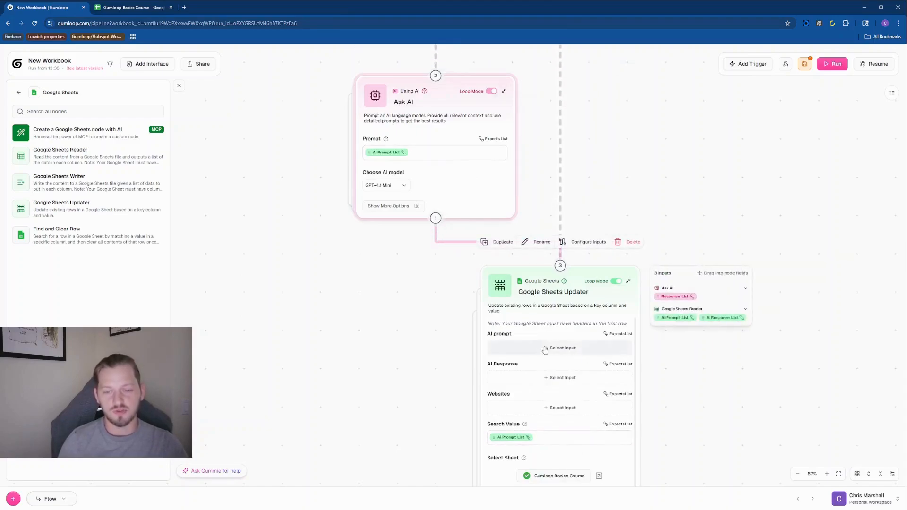
scroll(628, 339, down, 5)
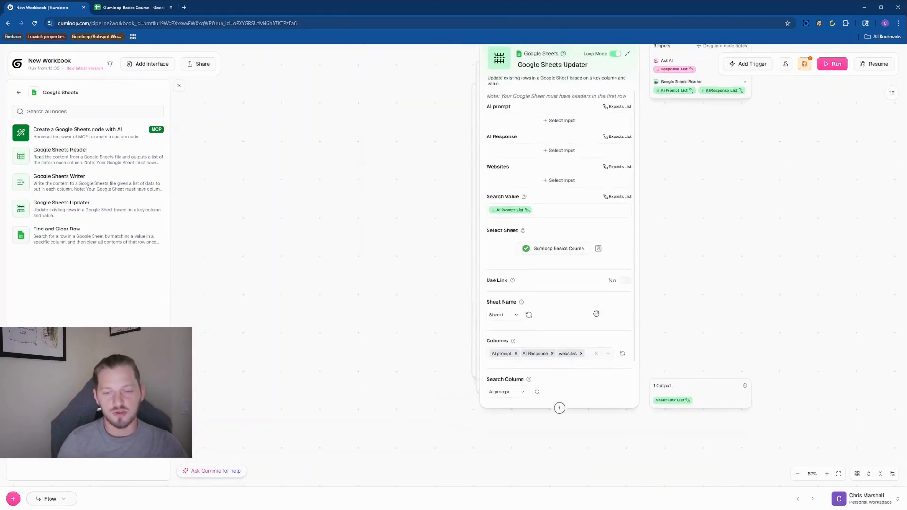
click(516, 354)
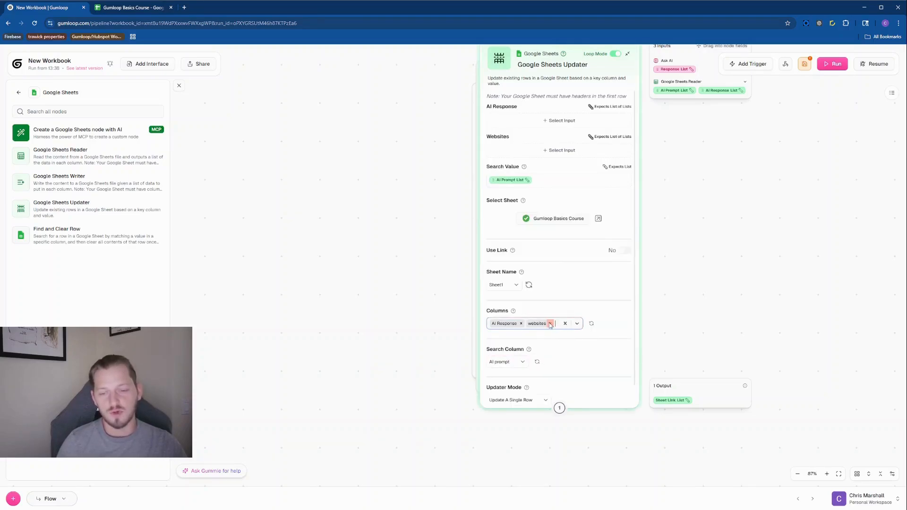
click(550, 324)
Assign Ask AI's Response List to the AI Response field of the Google Sheets Updater and review the node's settings.
scroll(751, 293, up, 3)
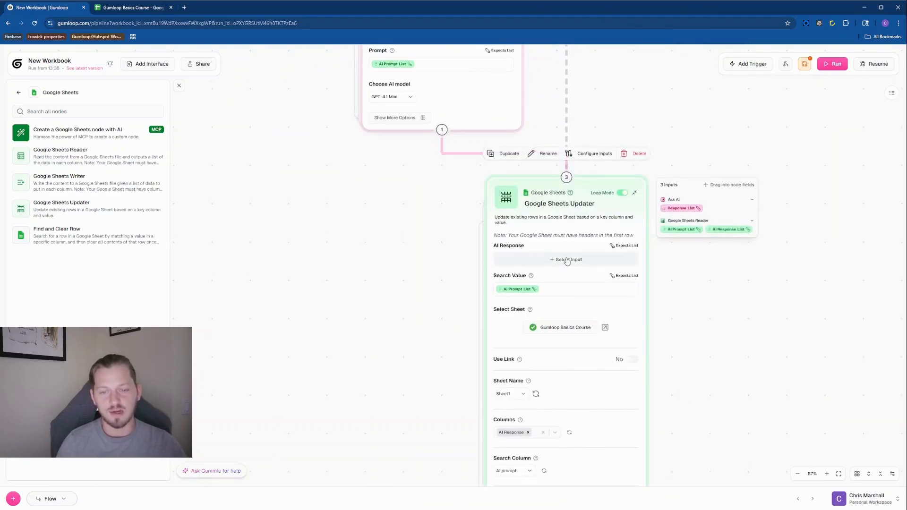
scroll(566, 262, up, 3)
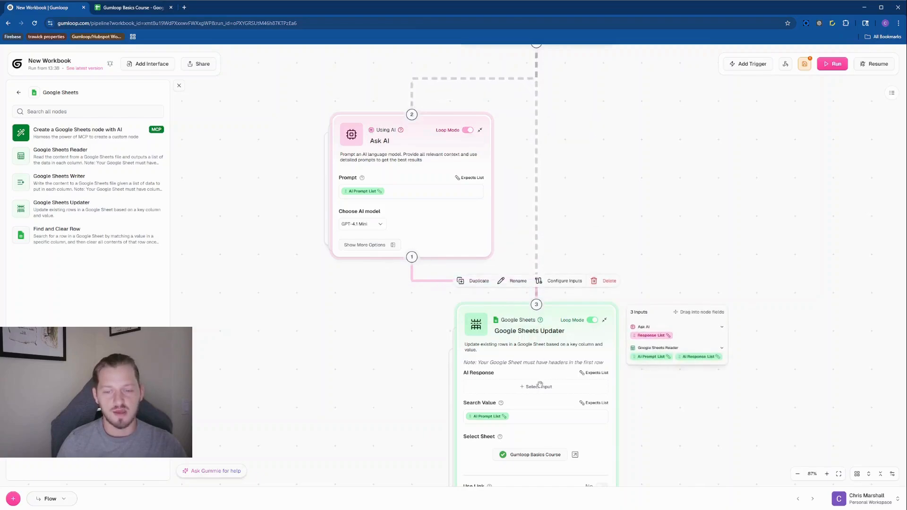
drag(645, 336, 511, 386)
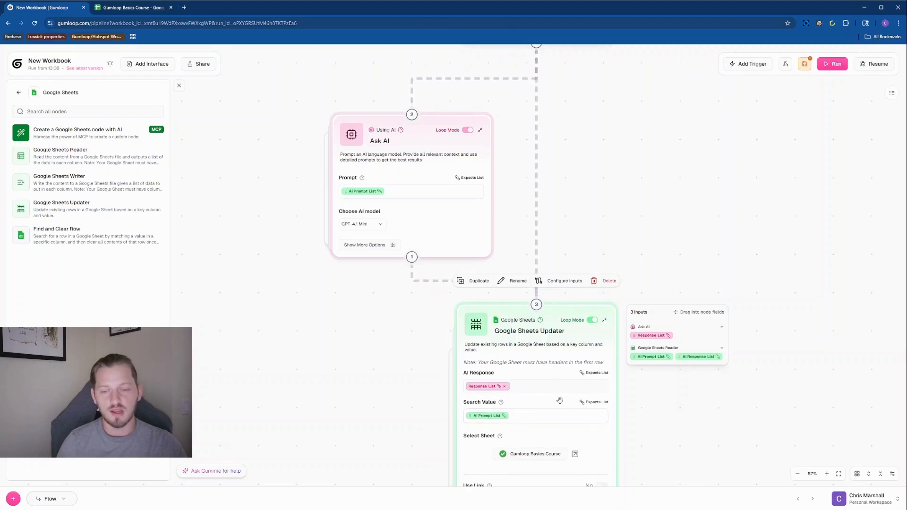
scroll(713, 457, down, 1)
drag(702, 429, 694, 261)
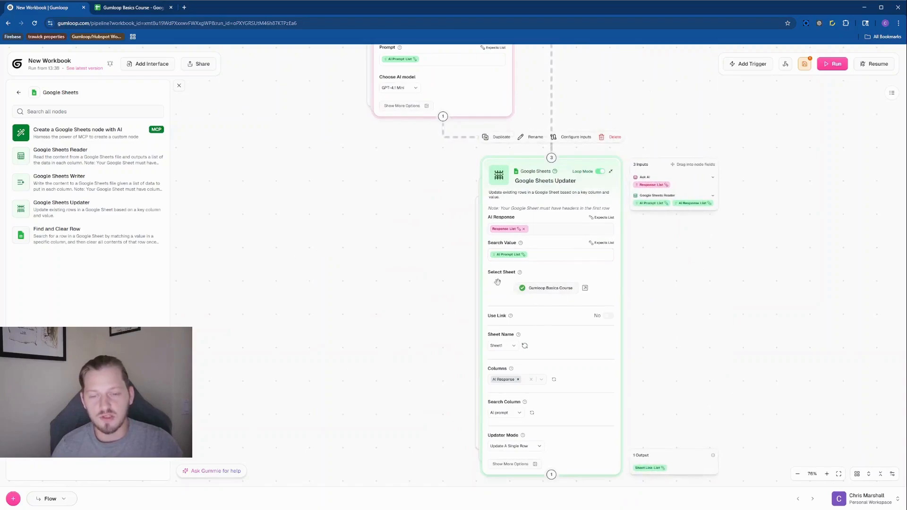
drag(697, 366, 694, 292)
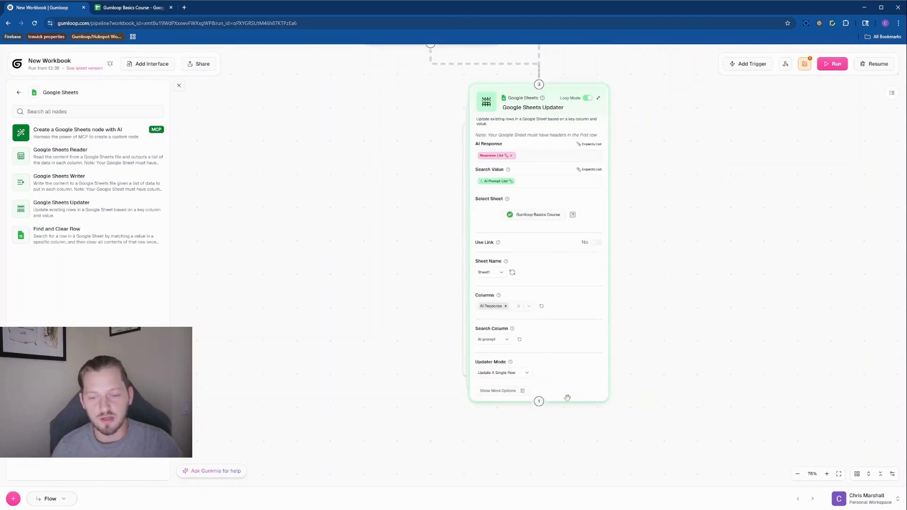
Hide the extra options of the Google Sheets Reader node and bring the whole flow into view.
scroll(694, 293, down, 5)
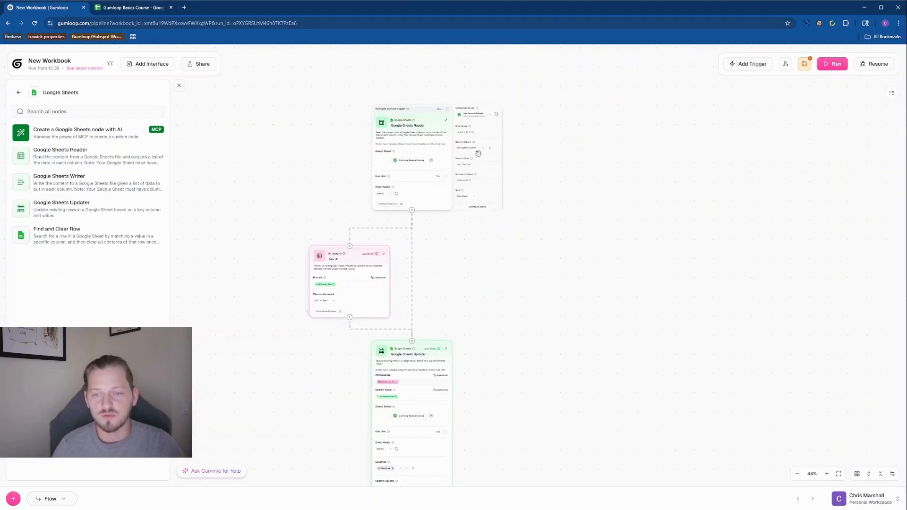
click(395, 206)
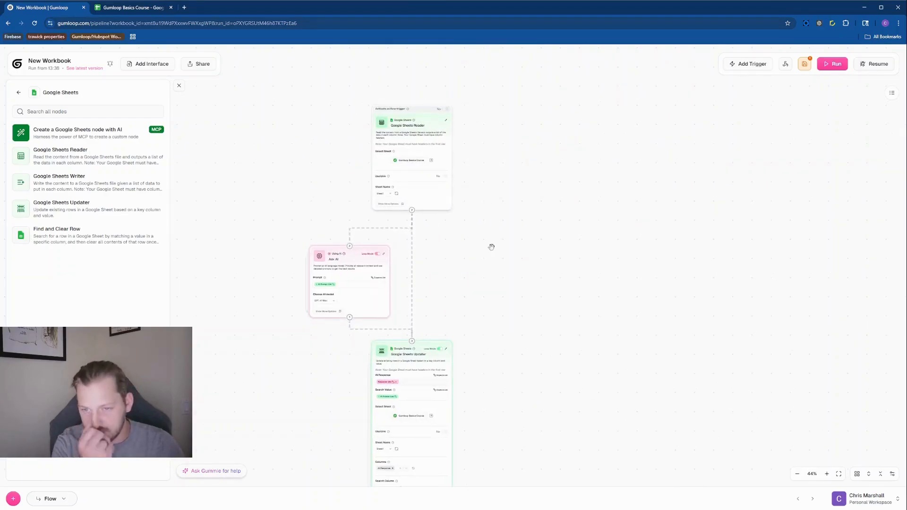
drag(511, 249, 646, 243)
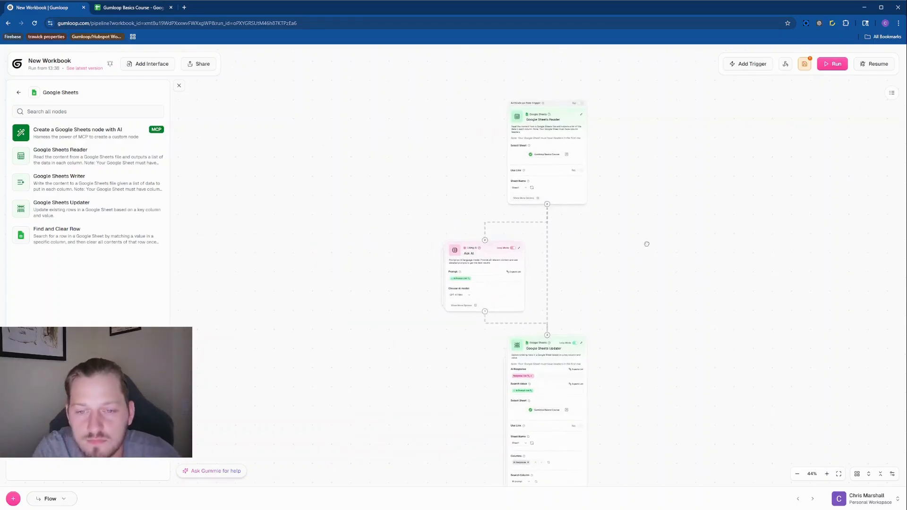
scroll(660, 264, down, 5)
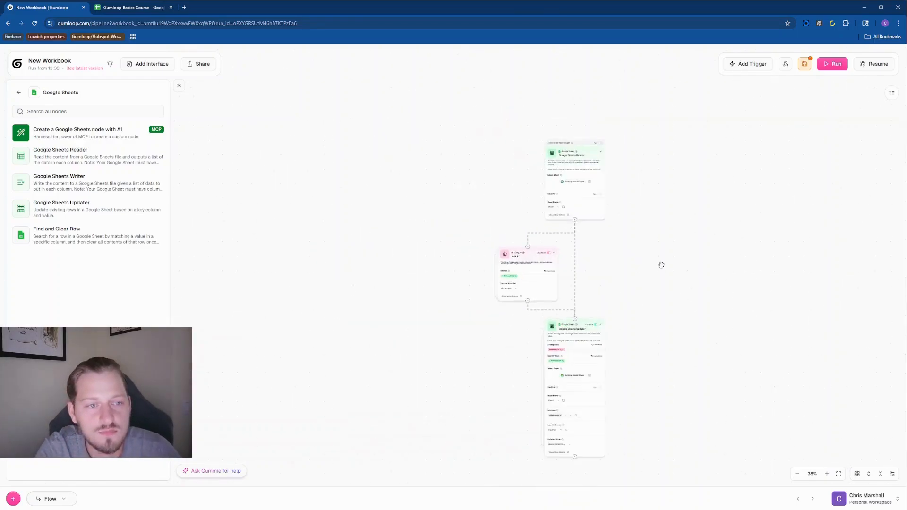
Save the flow and run it.
click(804, 66)
drag(759, 290, 644, 277)
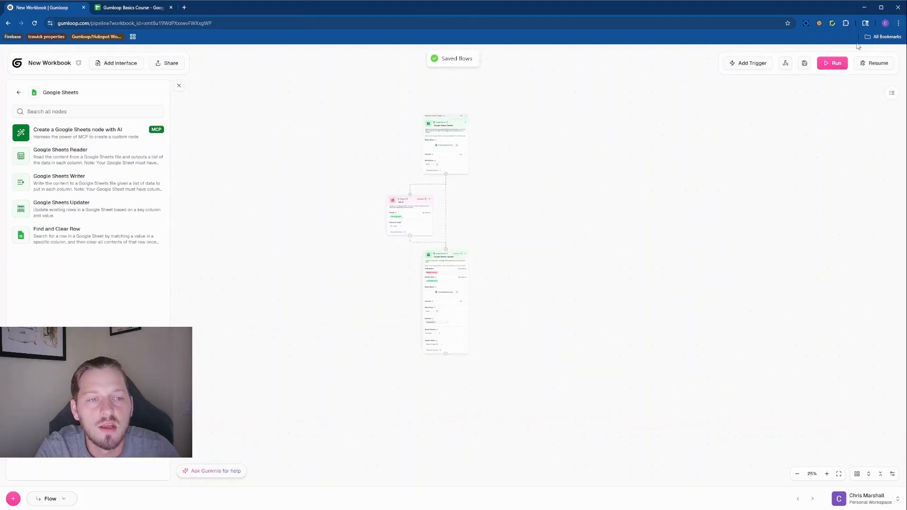
click(834, 63)
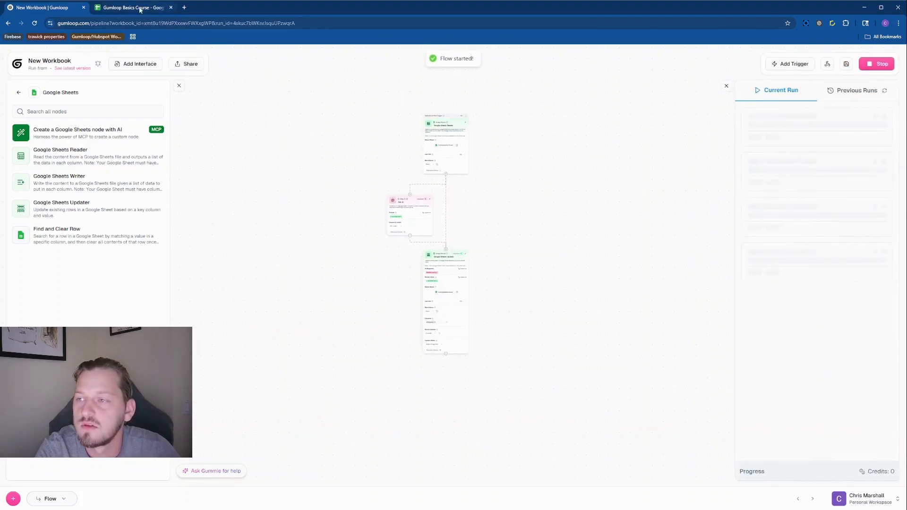
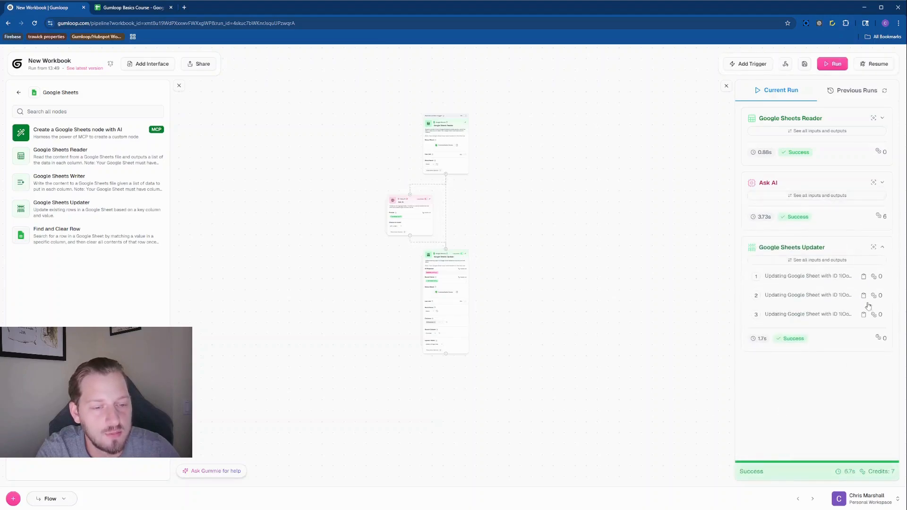
Switch to the Gumloop Basics Course sheet and compare the AI Response entries in rows 2 and 3 with their prompts.
click(149, 8)
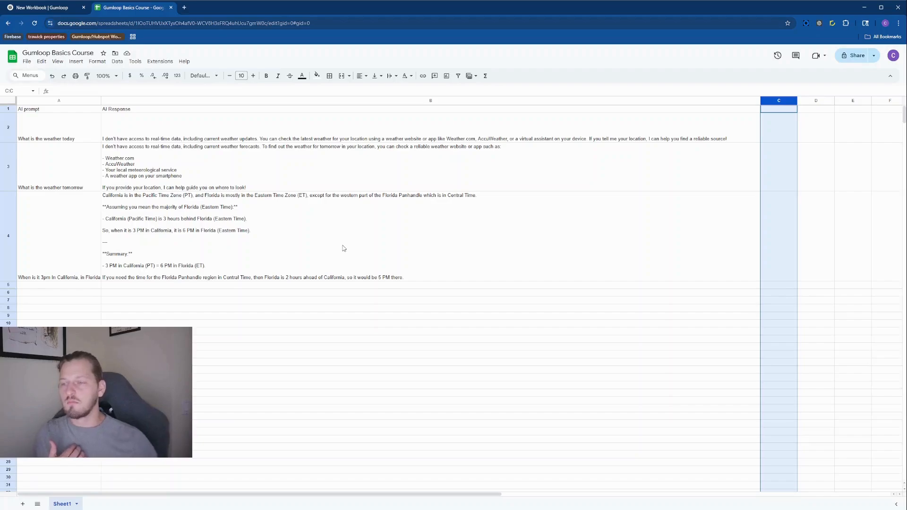
click(301, 138)
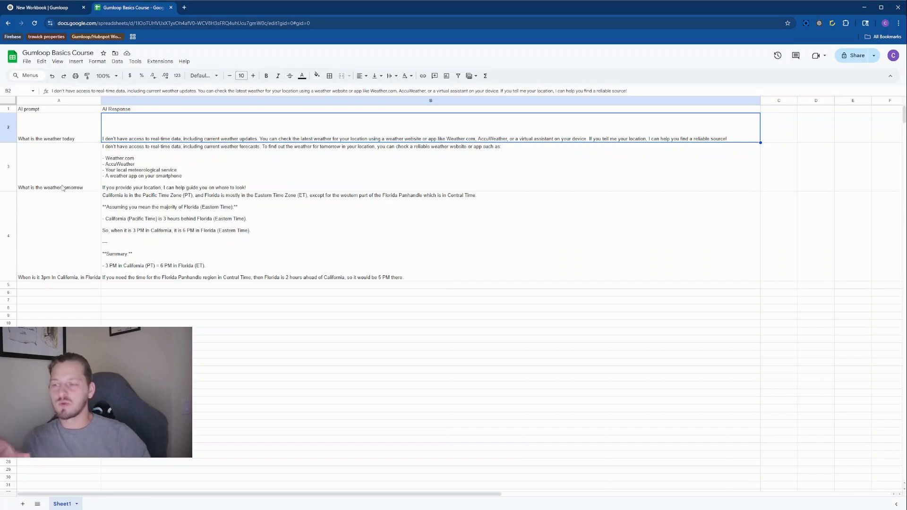
click(40, 128)
click(59, 177)
click(196, 176)
click(174, 118)
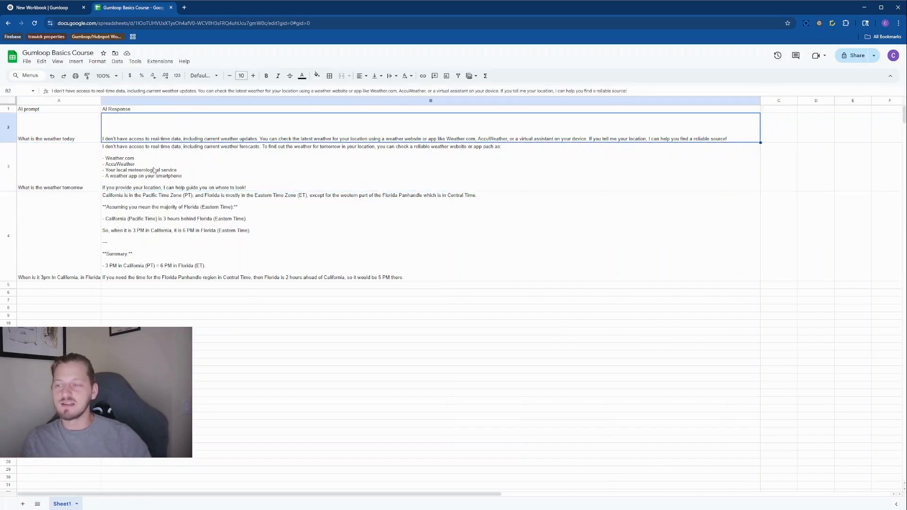
click(158, 171)
click(60, 176)
click(57, 130)
click(196, 133)
click(161, 169)
click(71, 161)
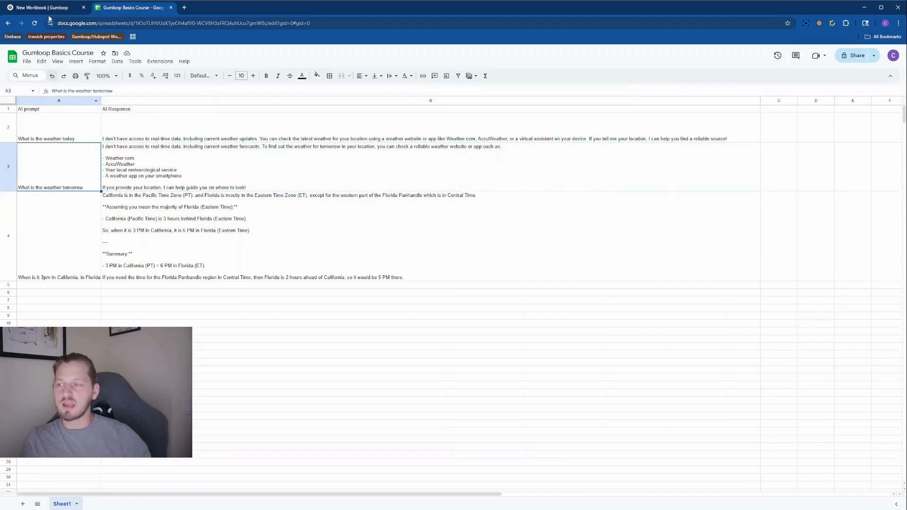
Return to the Gumloop workbook, search the nodes for "web" and add a Perplexity Web Search node beside the Google Sheets Reader.
click(49, 8)
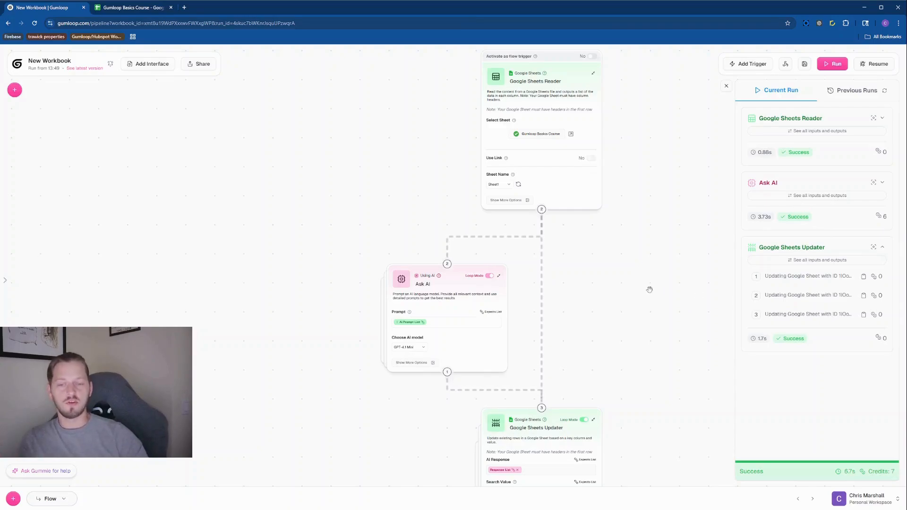
drag(650, 290, 631, 274)
drag(624, 218, 613, 269)
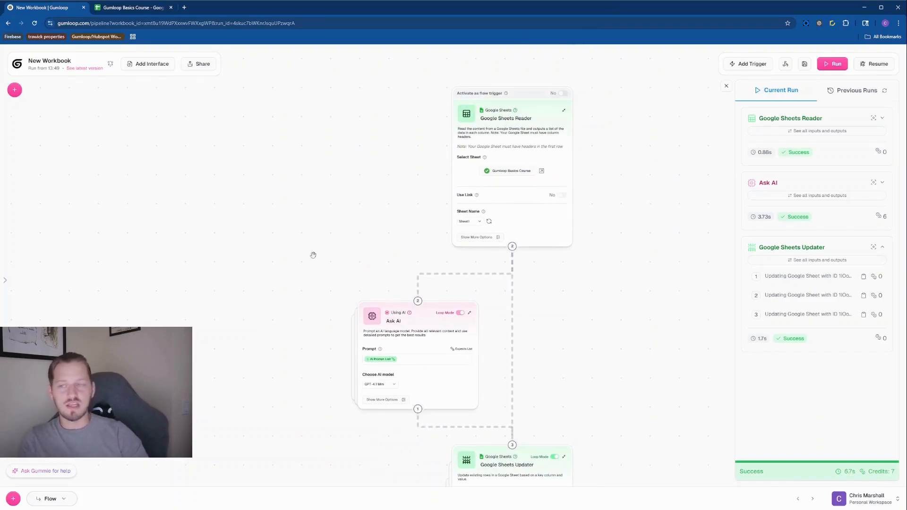
click(19, 95)
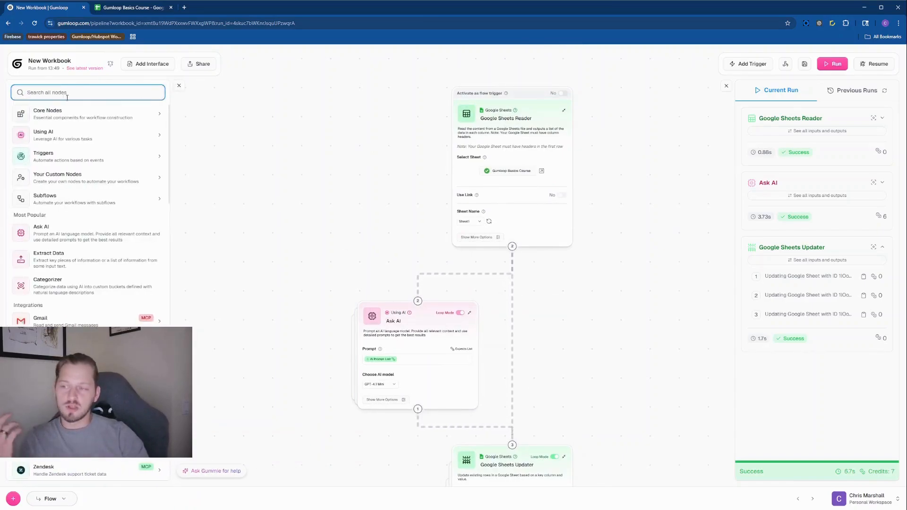
text(input)
text(web)
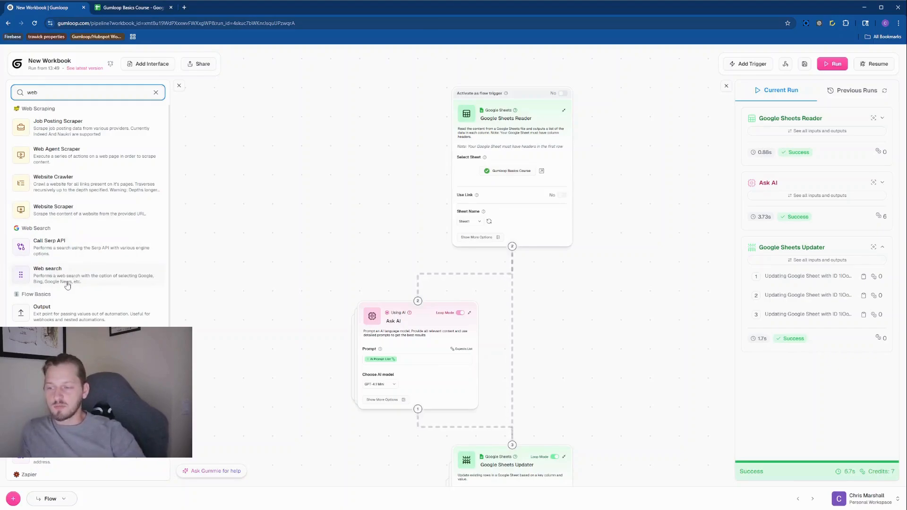
scroll(92, 283, down, 2)
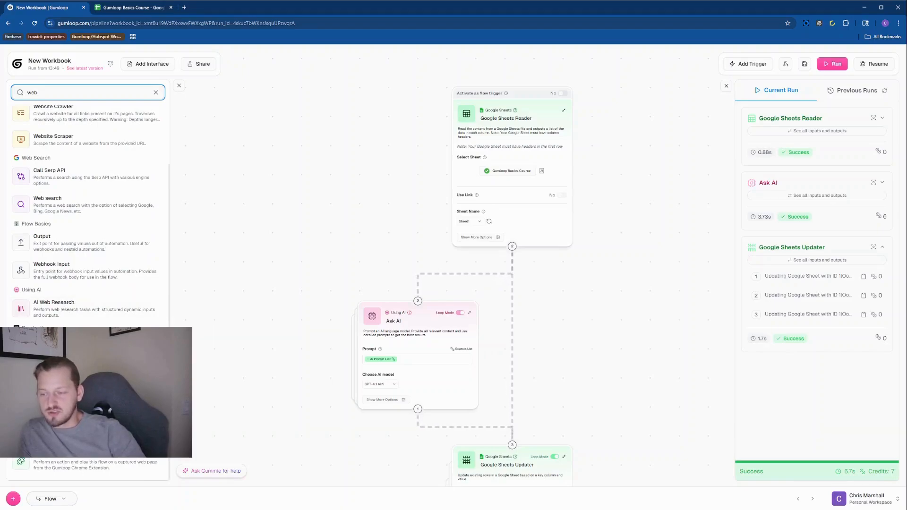
click(95, 346)
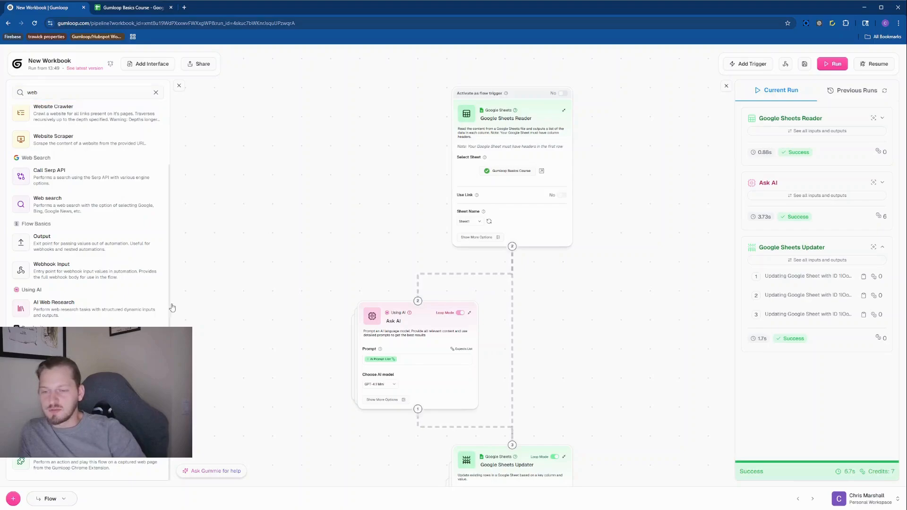
drag(561, 279, 258, 165)
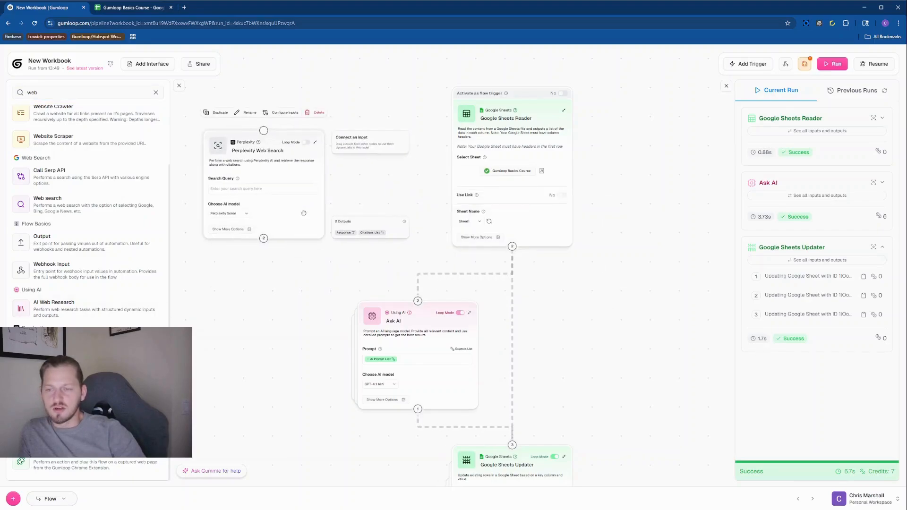
Add a Web search node to the canvas and place it next to the Perplexity Web Search node.
click(295, 288)
drag(229, 296, 371, 284)
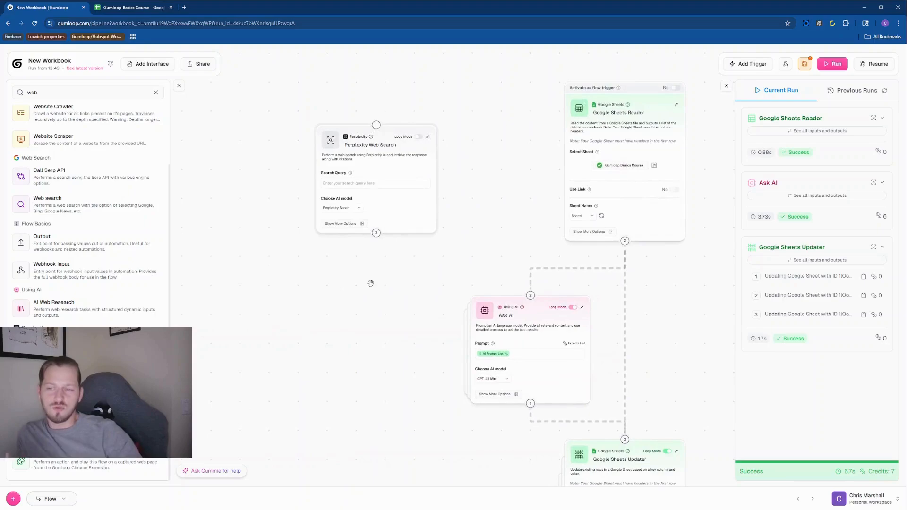
click(77, 214)
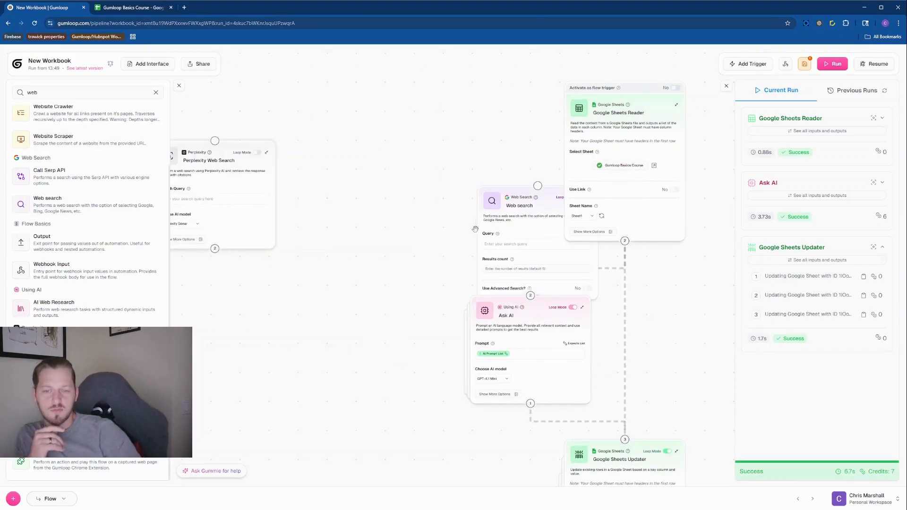
drag(532, 221, 341, 173)
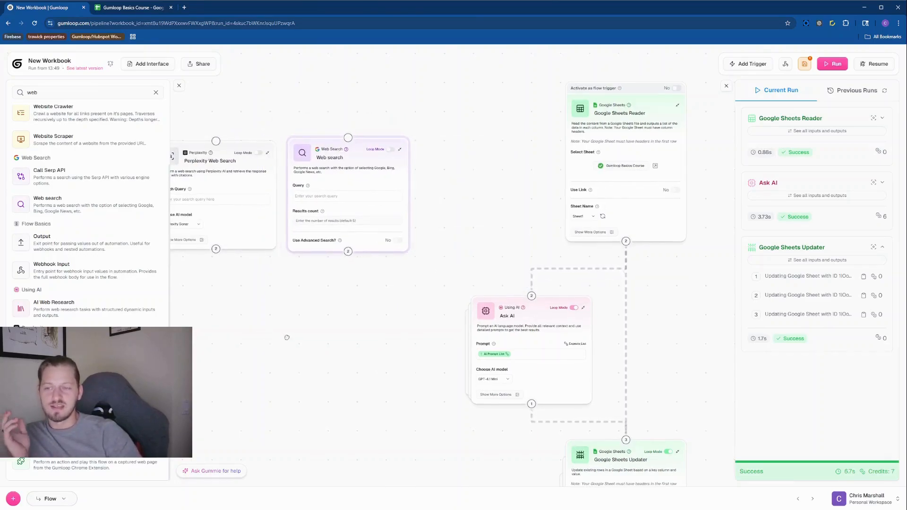
Compare the base credit costs of the Perplexity Web Search and Web search nodes.
click(265, 159)
mouse_move(265, 159)
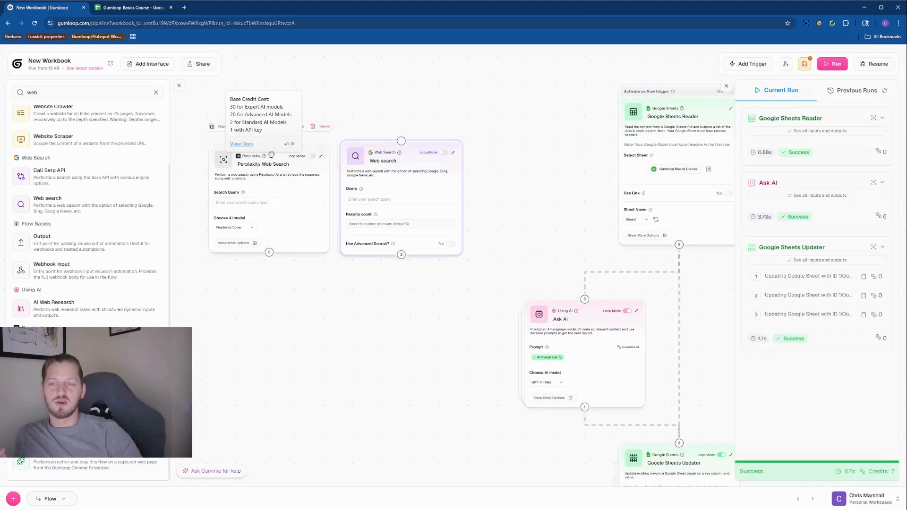
click(400, 155)
mouse_move(401, 157)
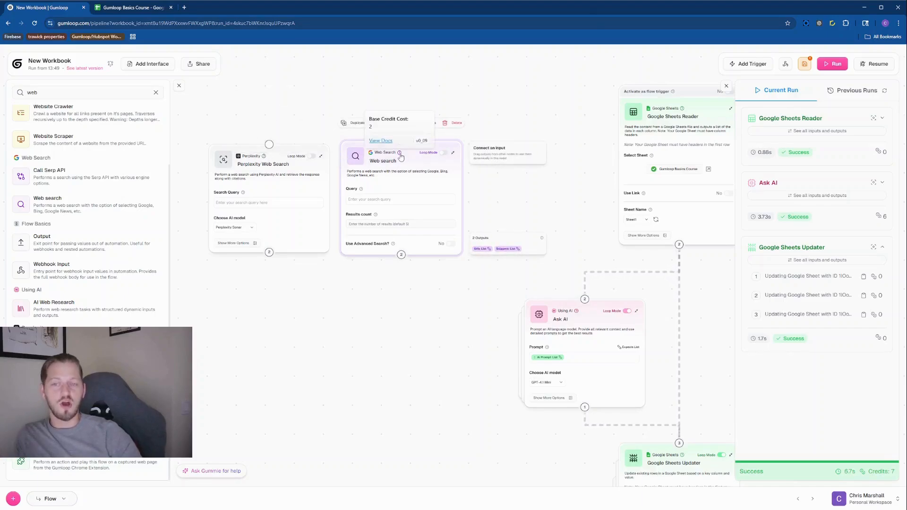
click(263, 158)
mouse_move(264, 160)
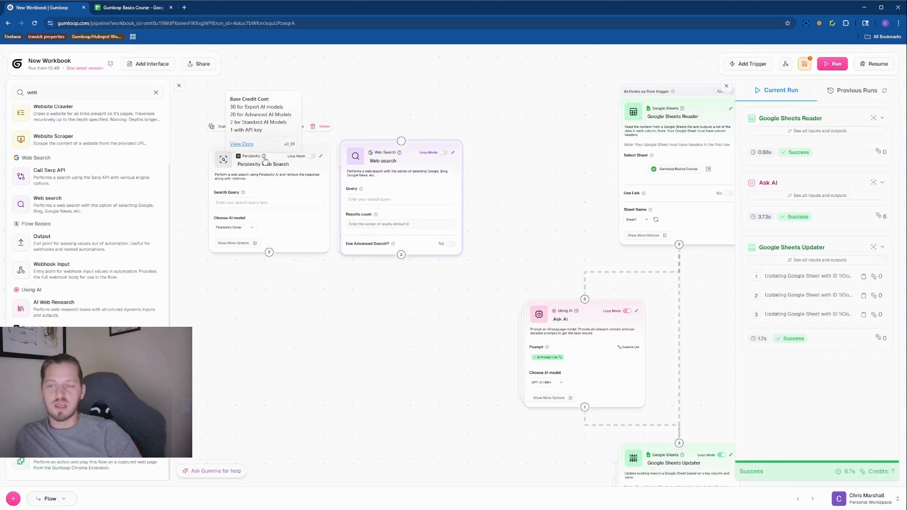
Add an AI Web Research node beside the Web search node and compare its credit cost with the other two.
drag(137, 309, 526, 155)
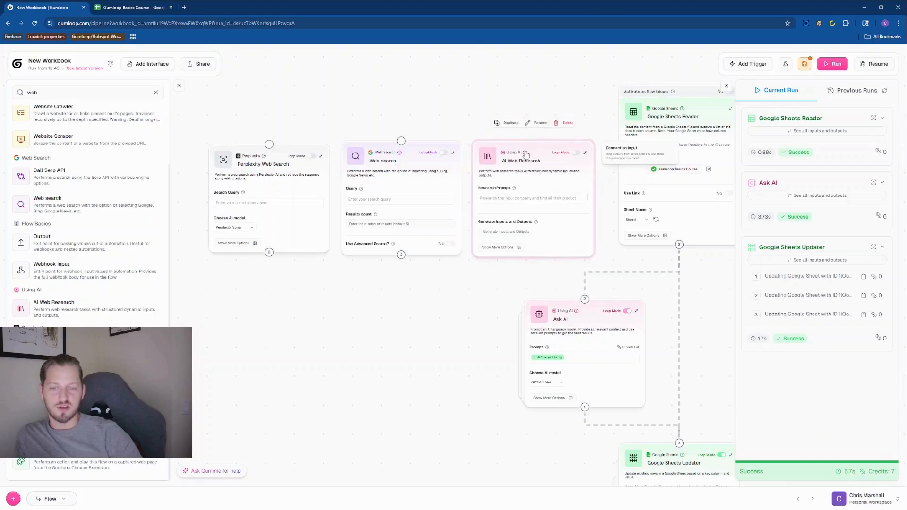
mouse_move(526, 154)
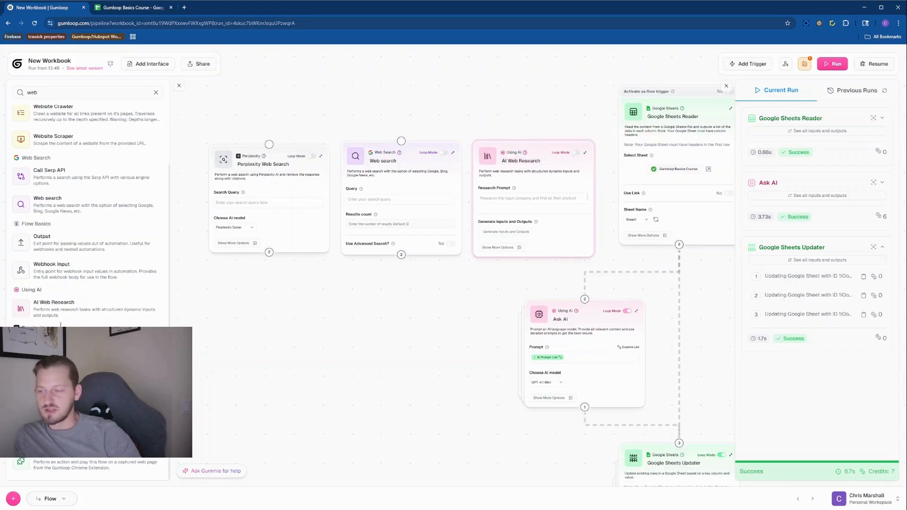
mouse_move(442, 178)
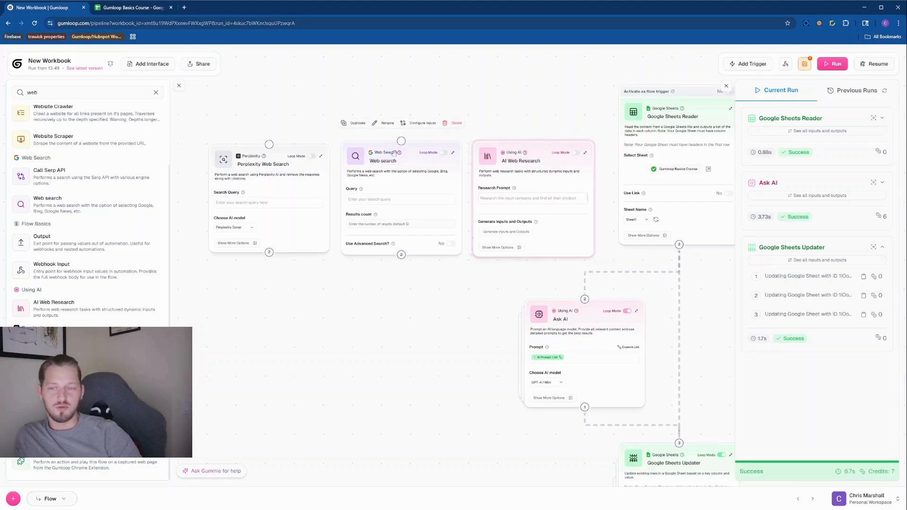
mouse_move(399, 156)
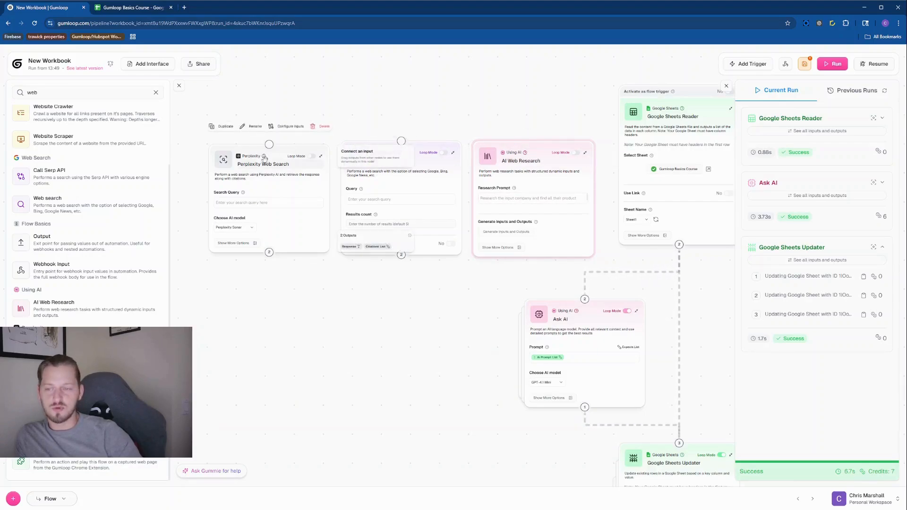
mouse_move(264, 156)
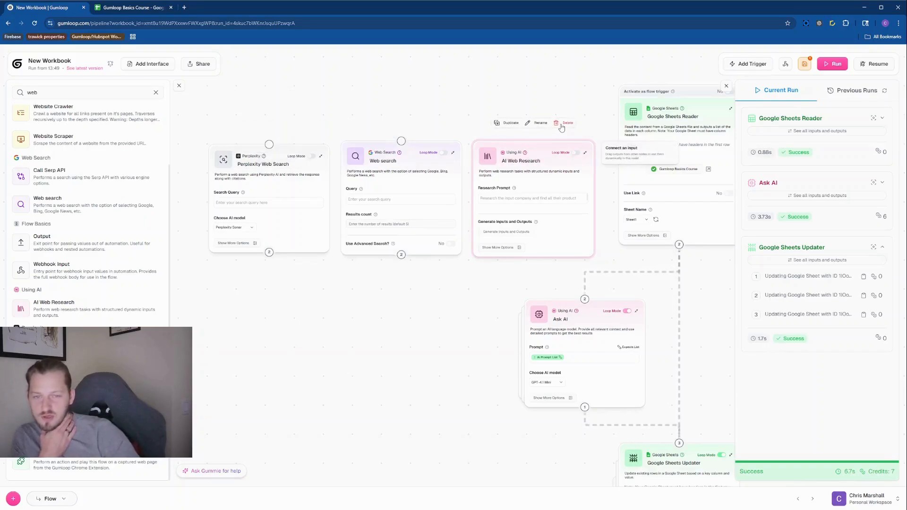
Delete the AI Web Research and Perplexity Web Search nodes from the flow.
click(563, 123)
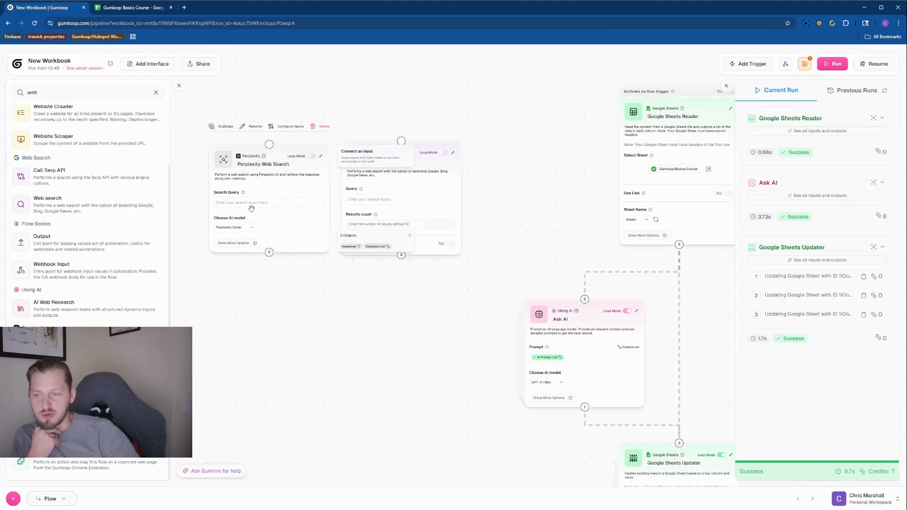
click(323, 126)
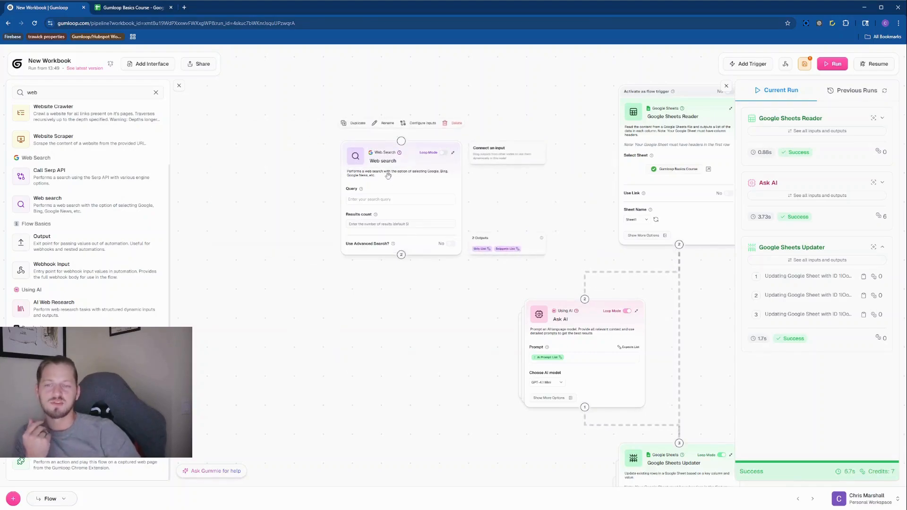
Rearrange the canvas so the Google Sheets Reader sits higher and the Web search node has room above Ask AI.
drag(388, 176, 425, 235)
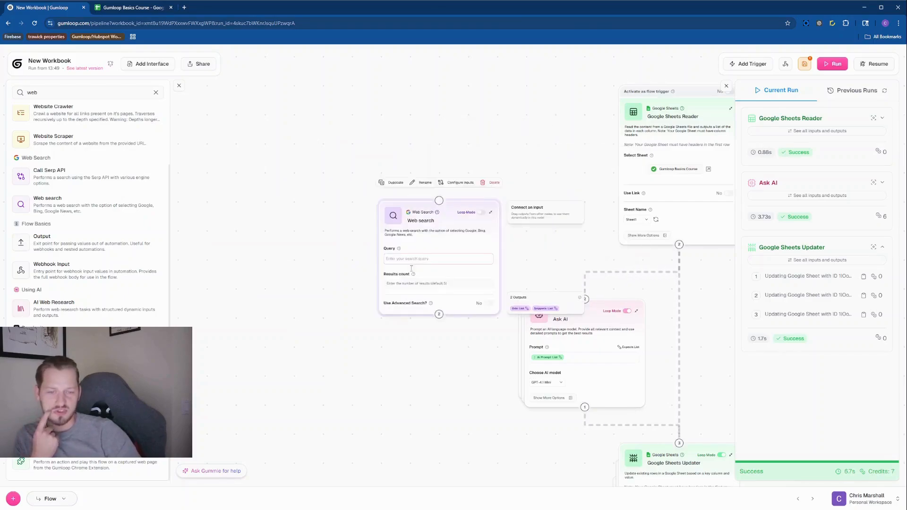
drag(412, 268, 766, 323)
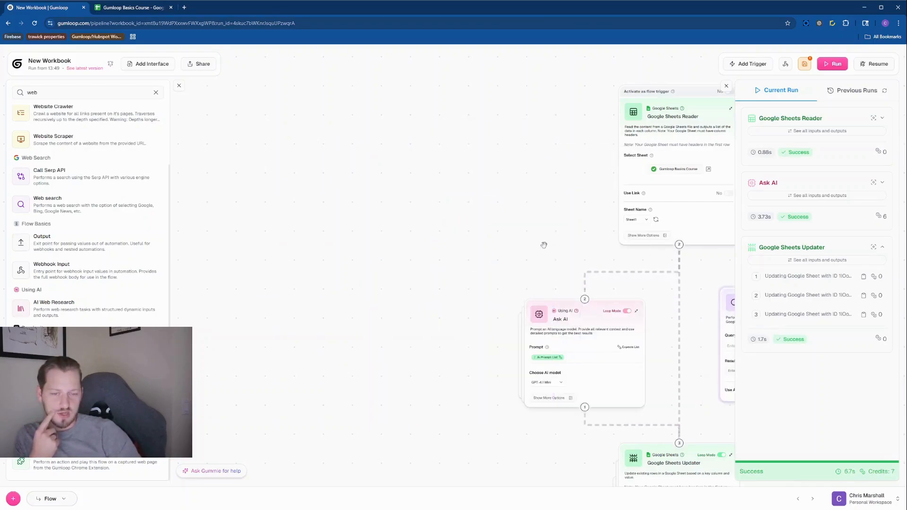
drag(499, 241, 374, 188)
drag(676, 259, 439, 137)
drag(670, 363, 680, 503)
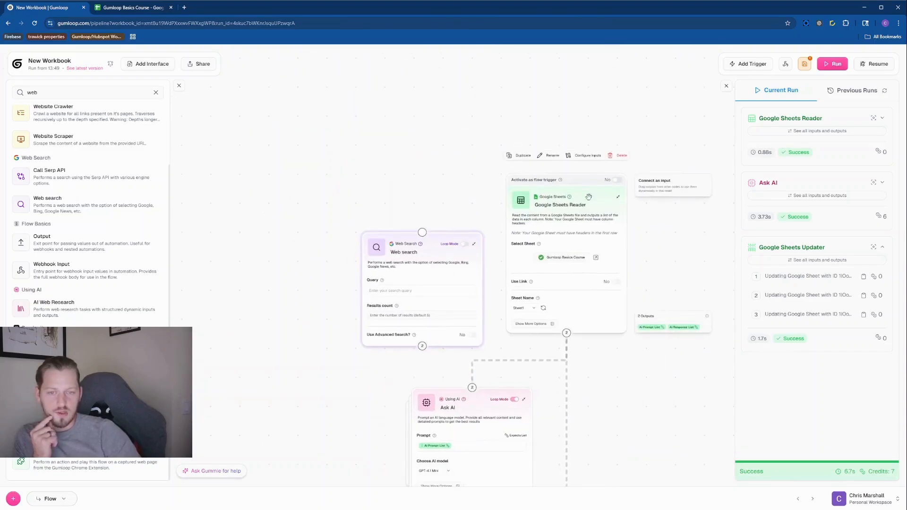
drag(589, 197, 649, 83)
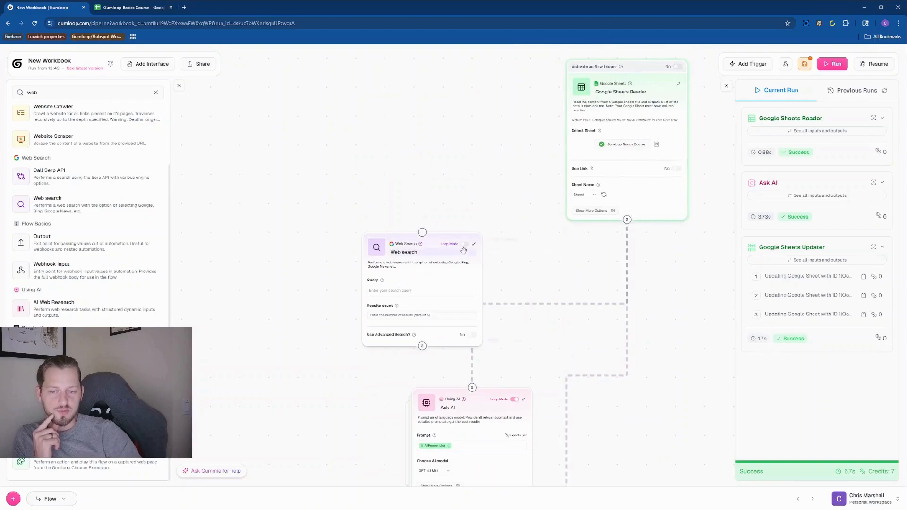
drag(421, 244, 394, 234)
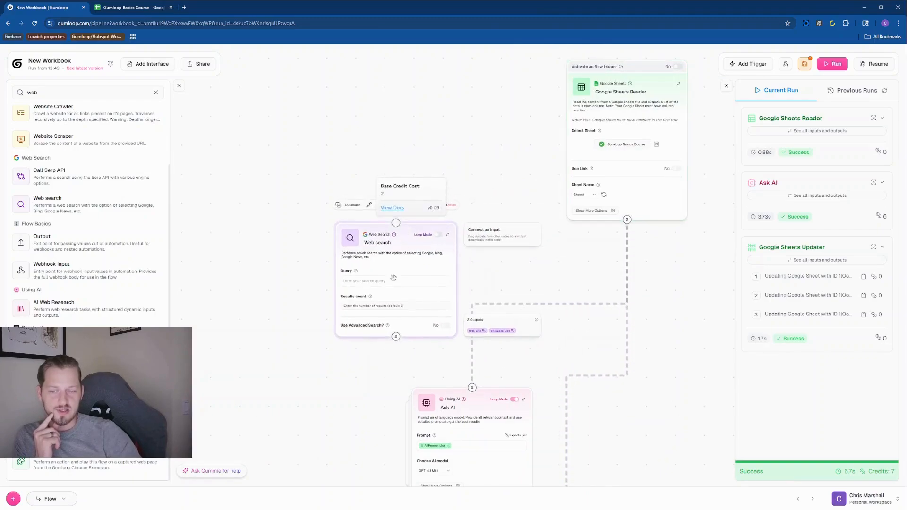
Connect the Google Sheets Reader's output to the Web search node and insert AI Prompt List as its query.
drag(627, 219, 395, 223)
drag(681, 236, 661, 147)
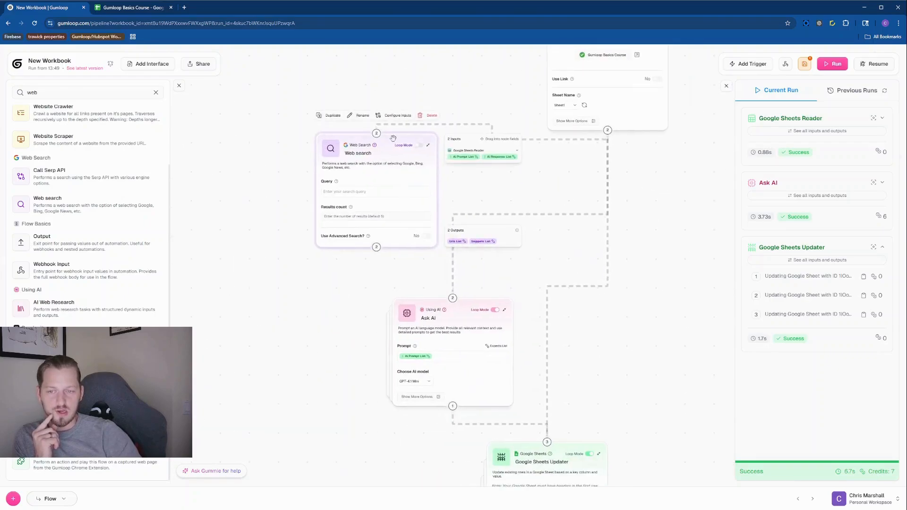
drag(388, 146, 361, 178)
click(340, 224)
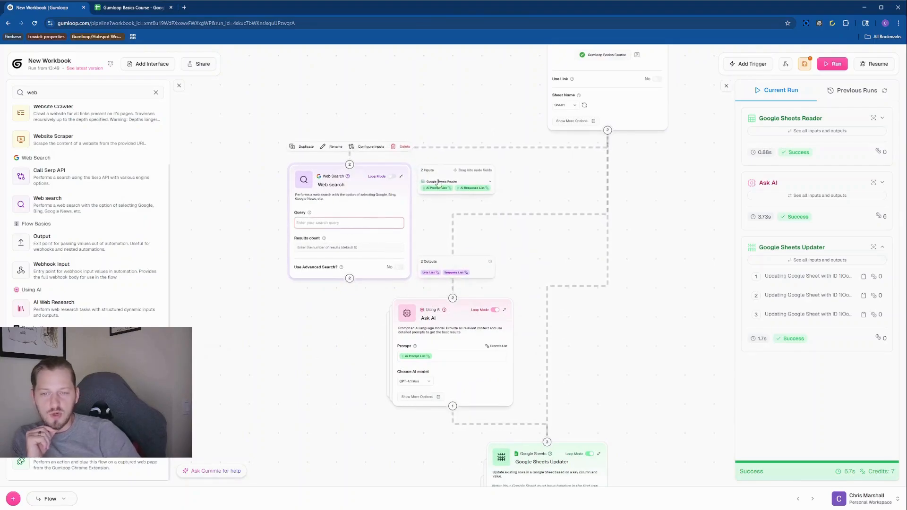
drag(439, 189, 371, 225)
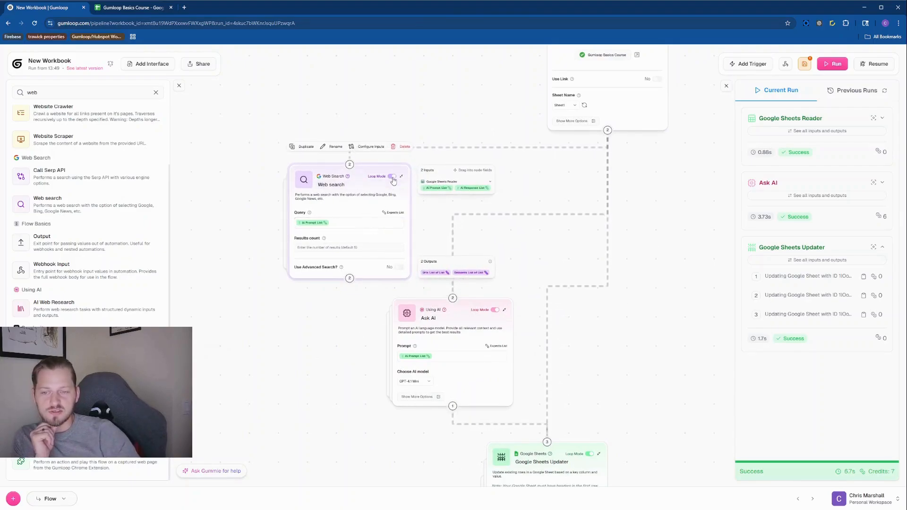
Clear the Web search query and turn off Loop Mode, and restore AI Prompt List as the looped query.
click(326, 223)
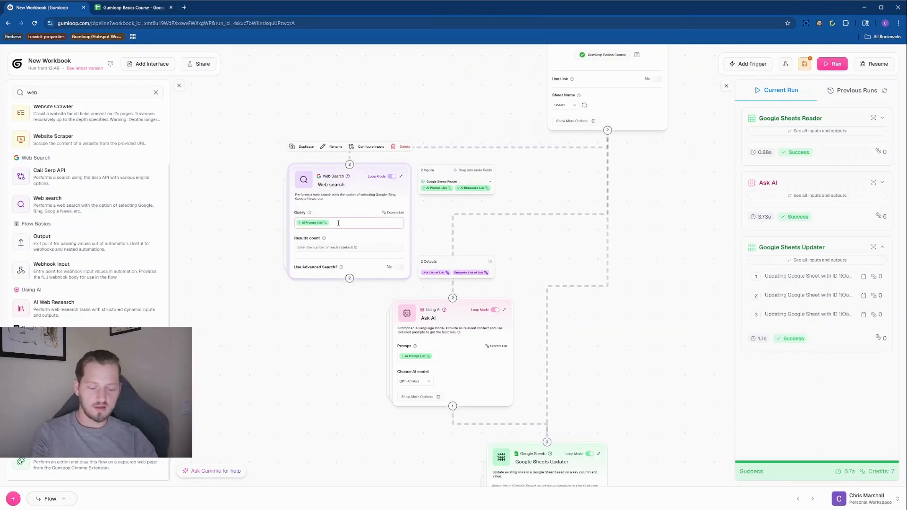
key(BackSpace)
click(419, 120)
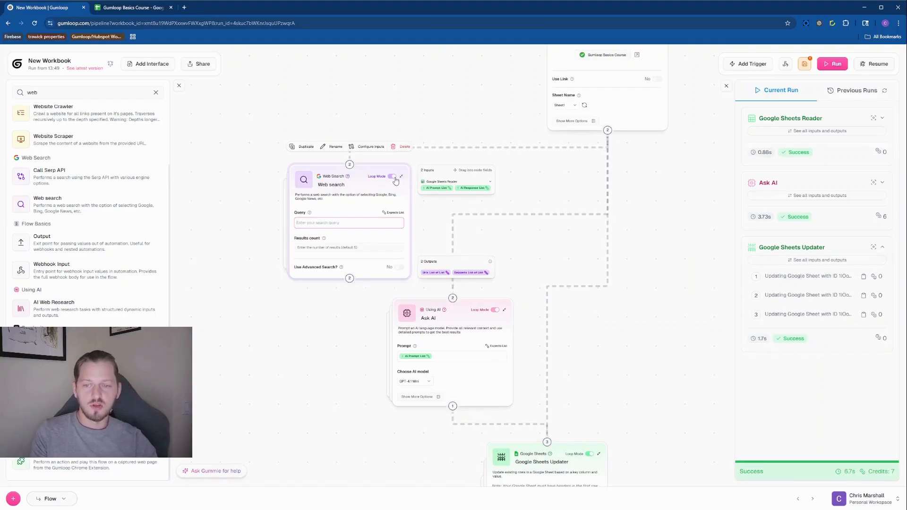
click(340, 224)
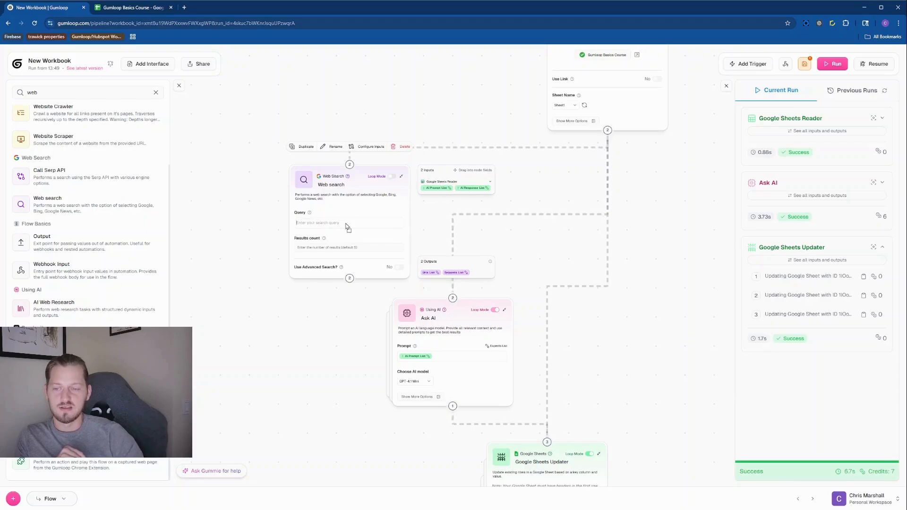
key(ctrl+z)
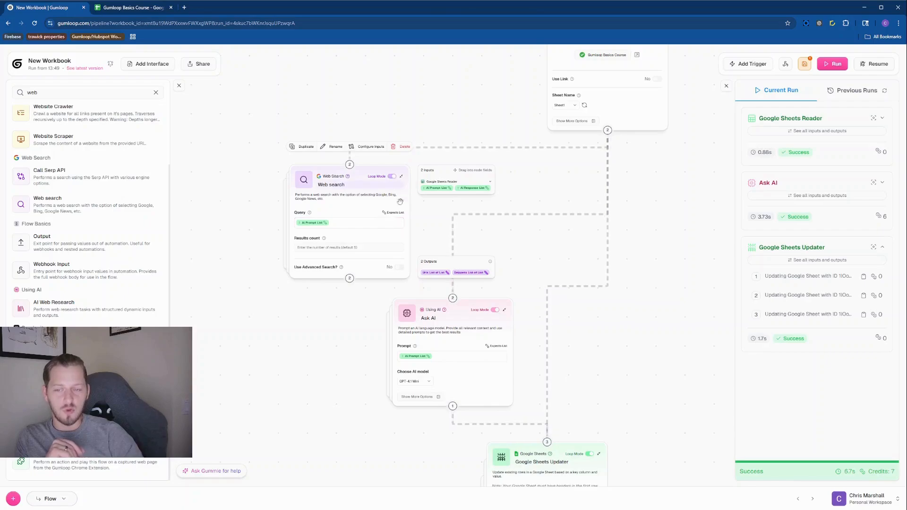
Set the Web search node's results count to 1 and read the explanation of its Use Advanced Search option.
scroll(406, 284, up, 3)
click(286, 258)
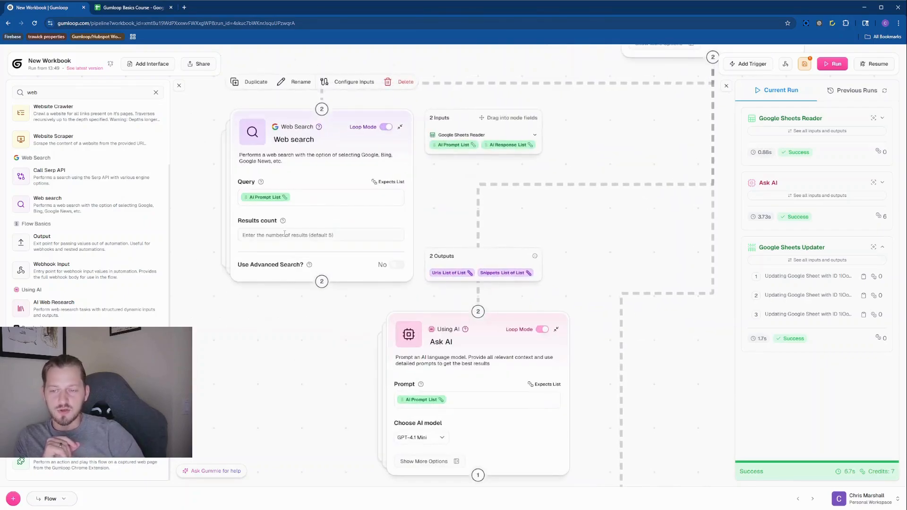
click(285, 235)
text(1)
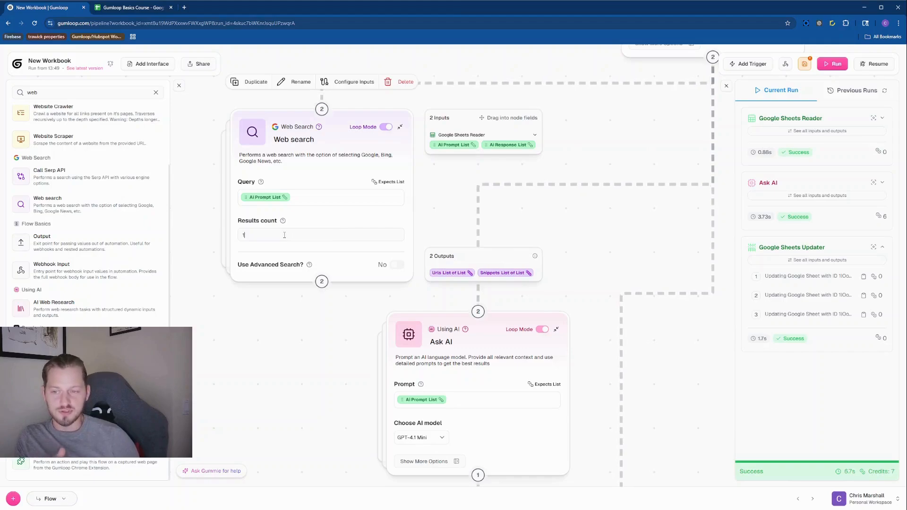
mouse_move(283, 222)
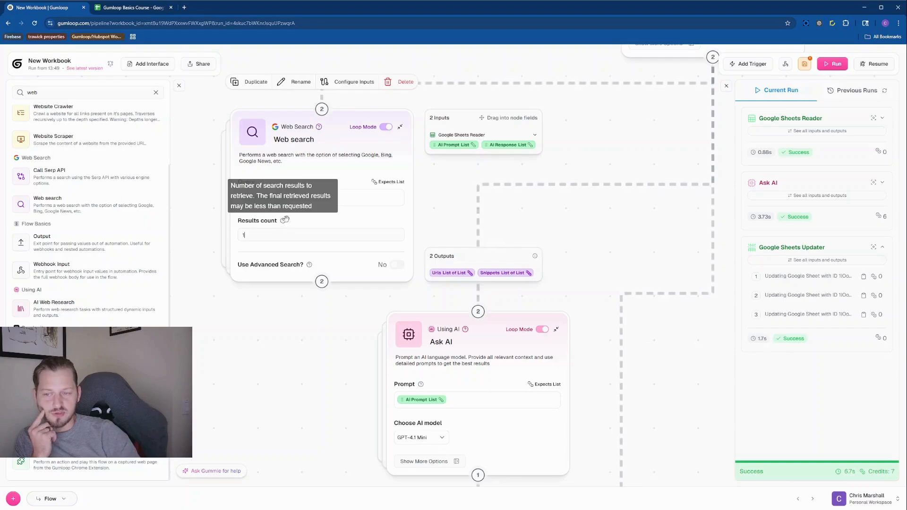
click(342, 381)
drag(341, 380, 354, 315)
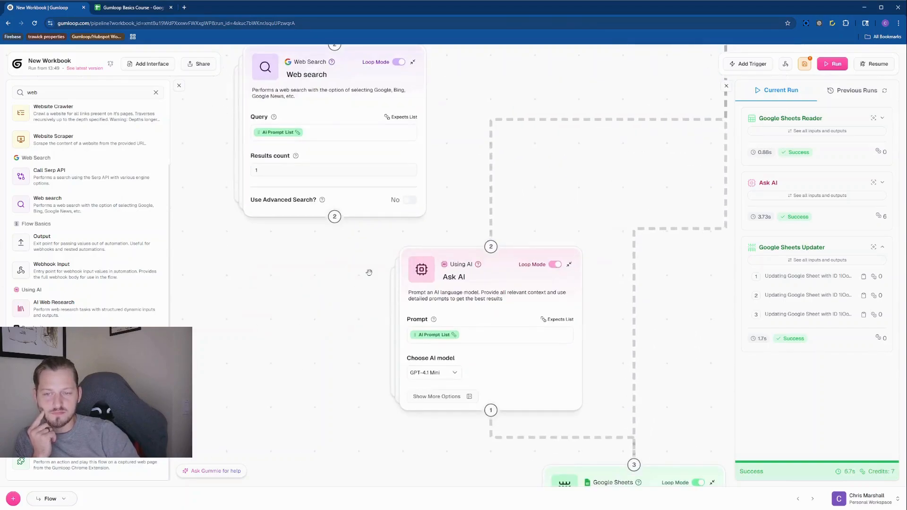
click(415, 195)
mouse_move(322, 200)
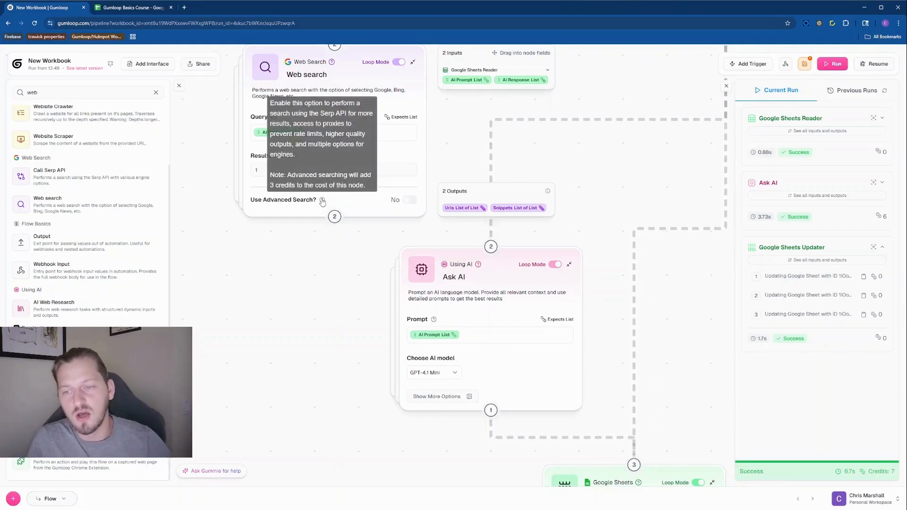
Connect the Web search node's output to the Ask AI node and shift the Web search node closer to it.
drag(335, 217, 483, 251)
scroll(376, 294, down, 2)
scroll(502, 233, down, 3)
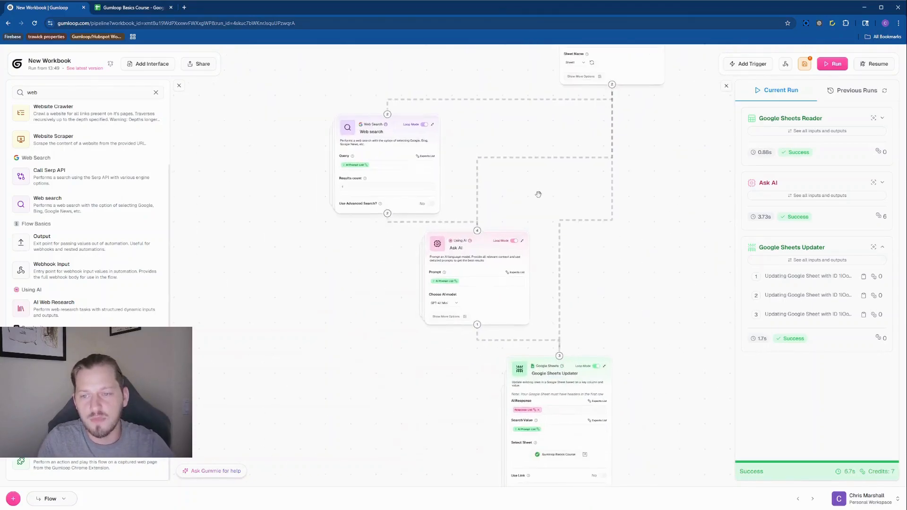
click(392, 135)
drag(421, 123, 444, 119)
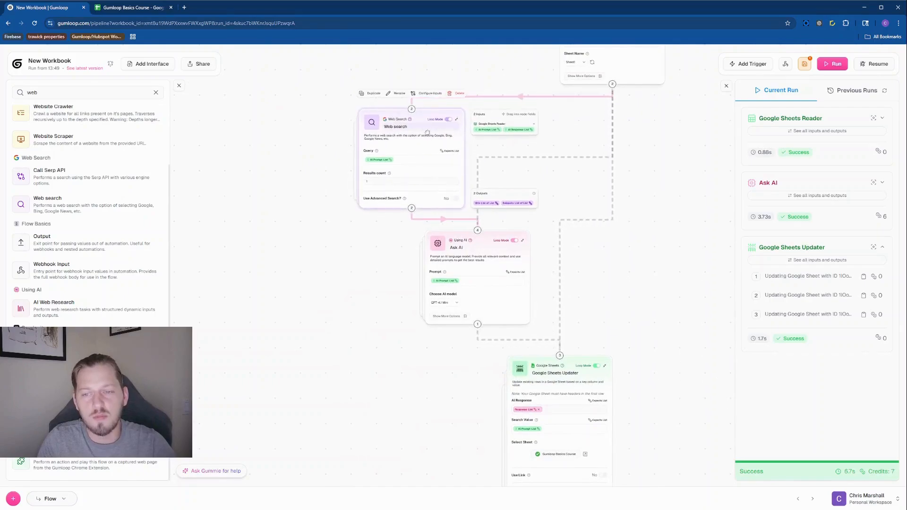
Add the text "Utilizing the results of the web search" before AI Prompt List in the Ask AI prompt.
scroll(626, 331, up, 3)
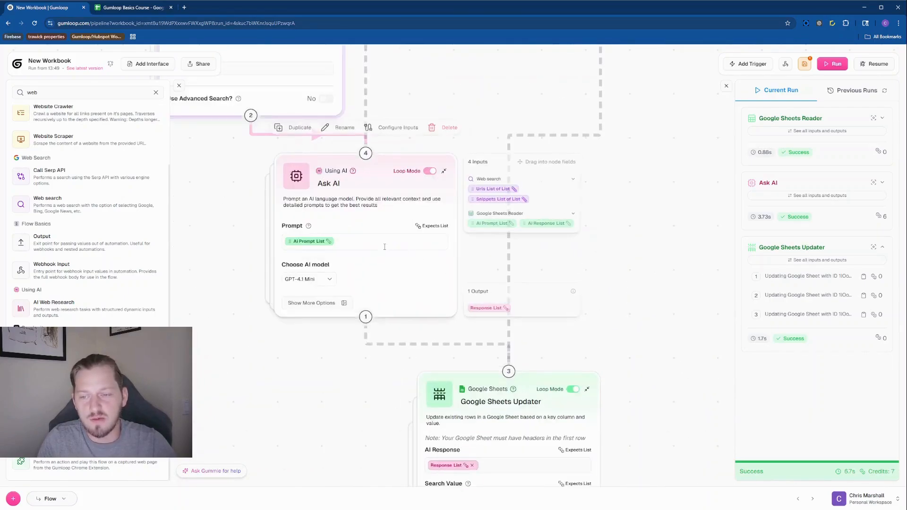
click(349, 242)
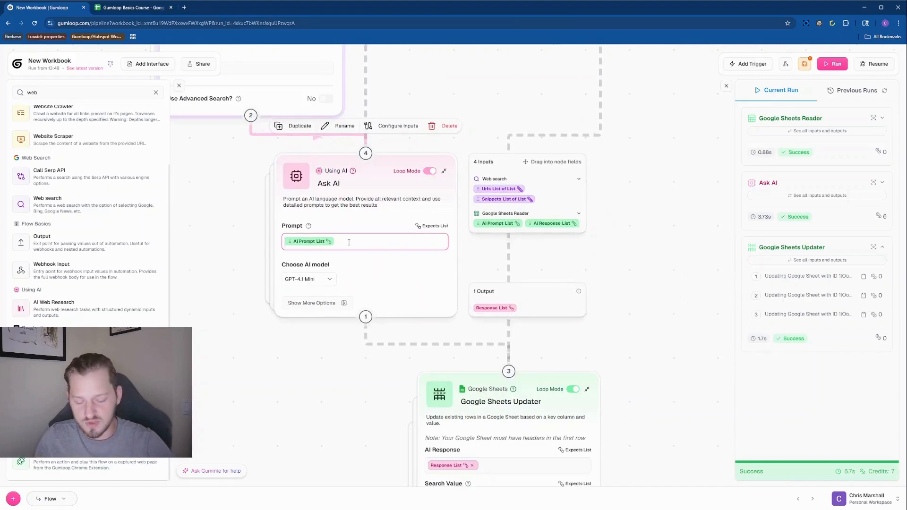
key(Home)
text(Utilizing)
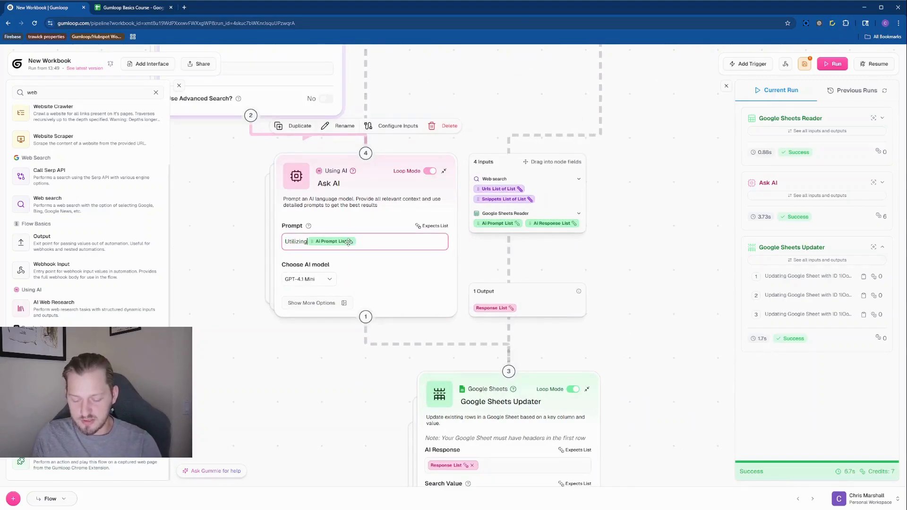
text( the resu)
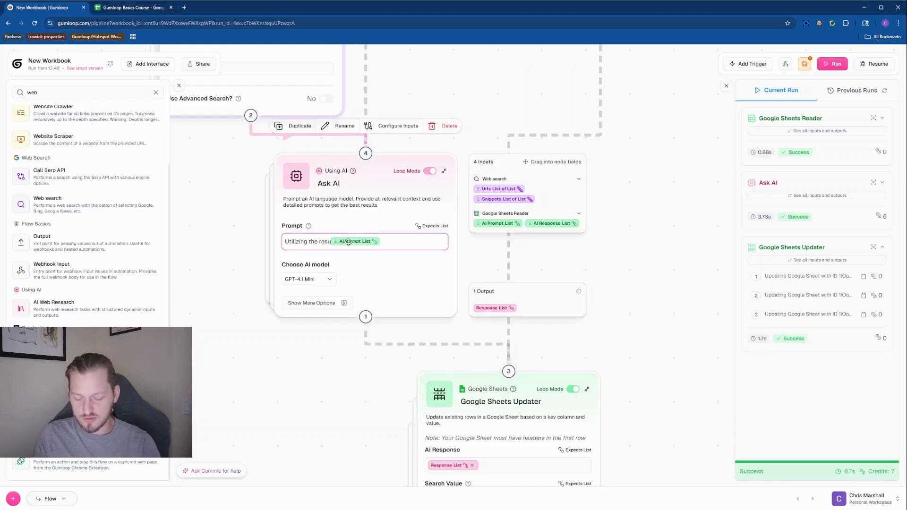
text(lts of the web s)
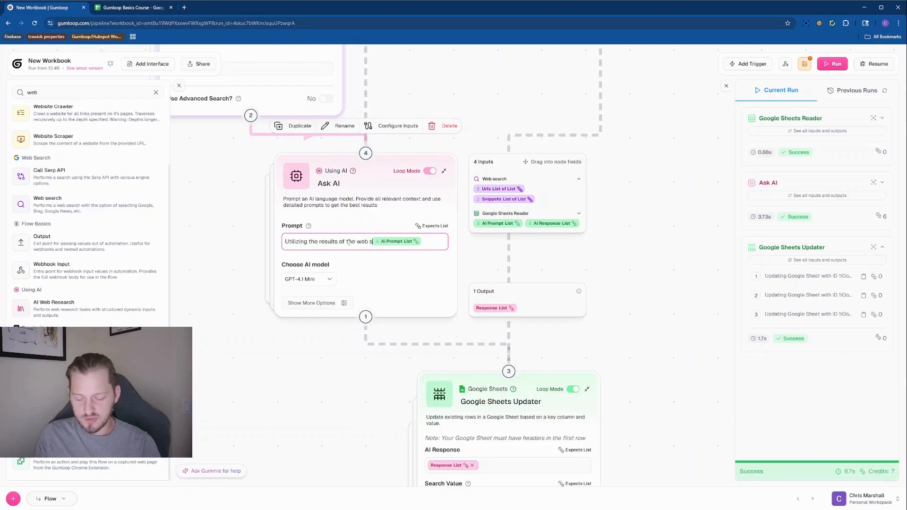
text(earch)
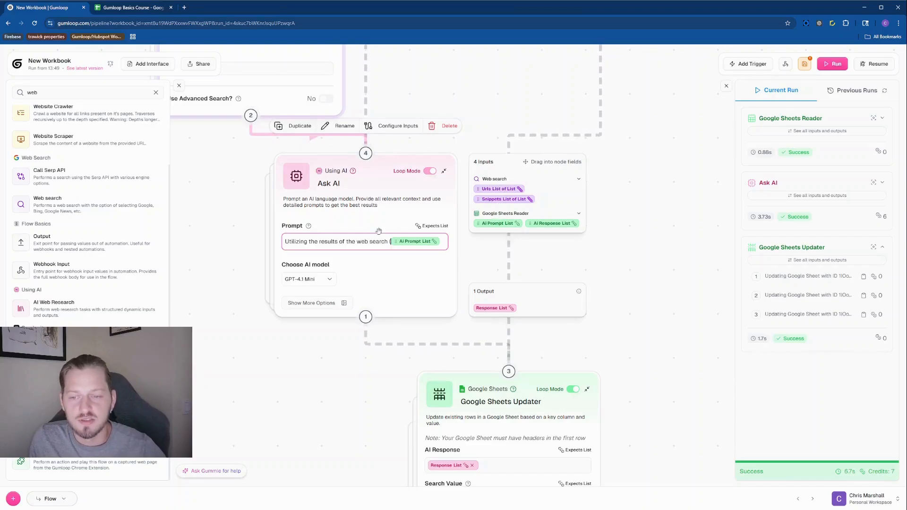
Disconnect the Web search node from Ask AI and place a Website Scraper node below Web search.
drag(453, 85, 817, 254)
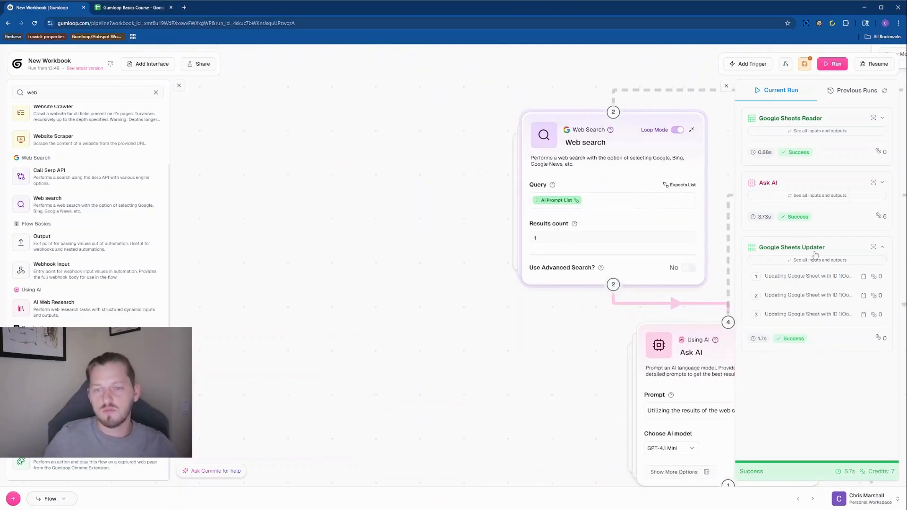
drag(656, 272, 503, 259)
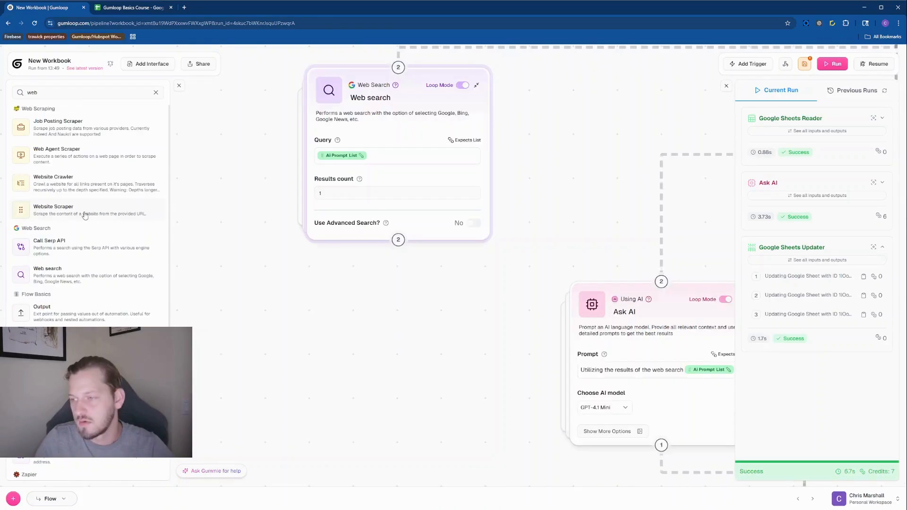
drag(86, 214, 400, 366)
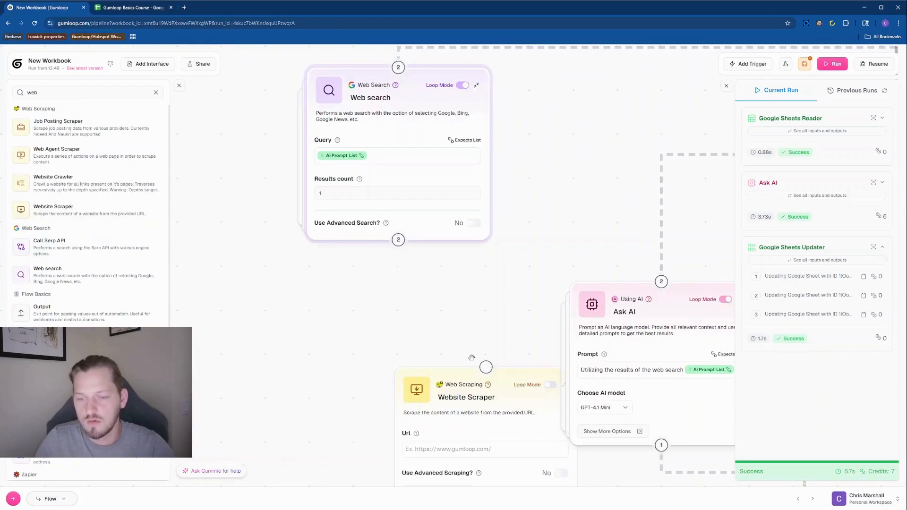
drag(492, 317, 549, 177)
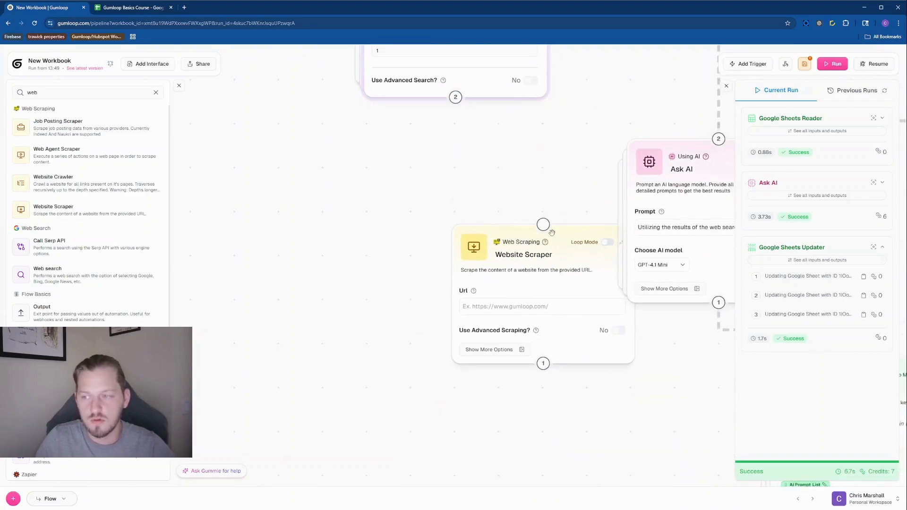
drag(532, 273, 440, 218)
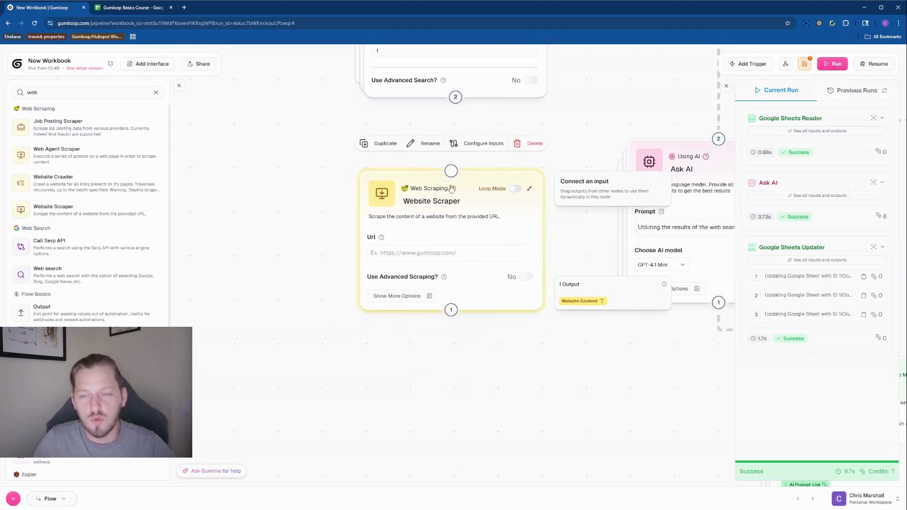
mouse_move(454, 190)
Connect the Web search node's output to the Website Scraper and insert Urls List of List as its URL.
drag(622, 115, 576, 190)
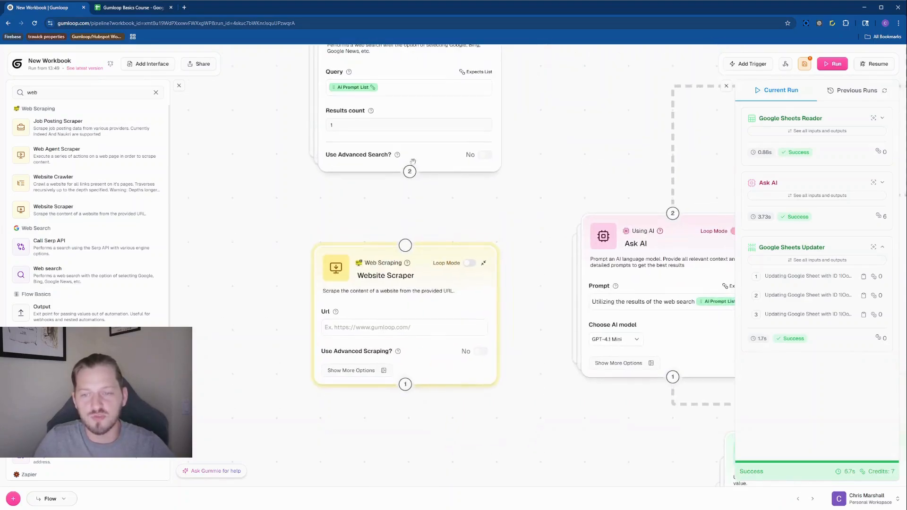
drag(410, 172, 406, 245)
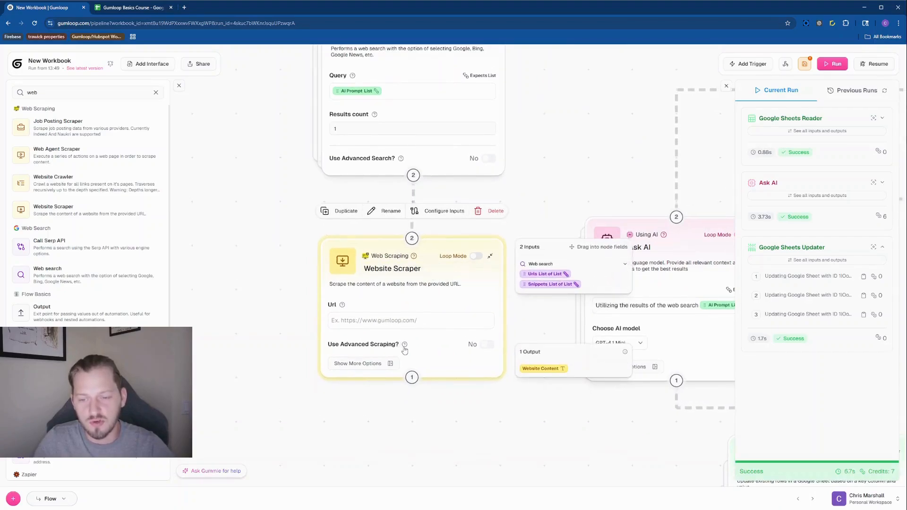
mouse_move(404, 350)
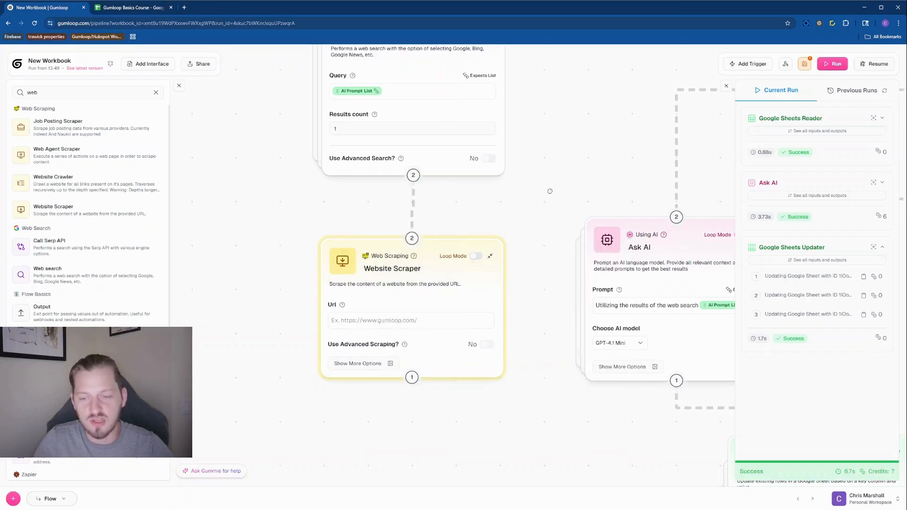
click(402, 320)
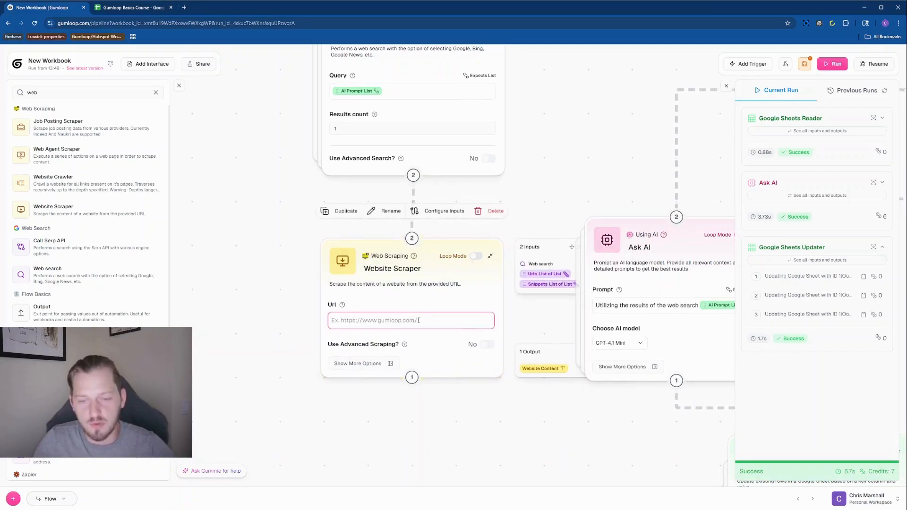
drag(546, 273, 411, 323)
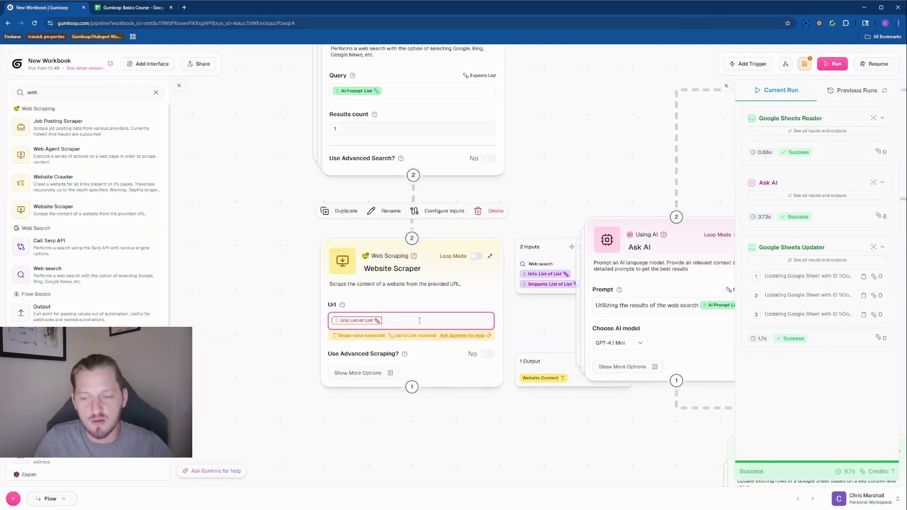
Turn on Loop Mode for the Website Scraper node.
click(472, 260)
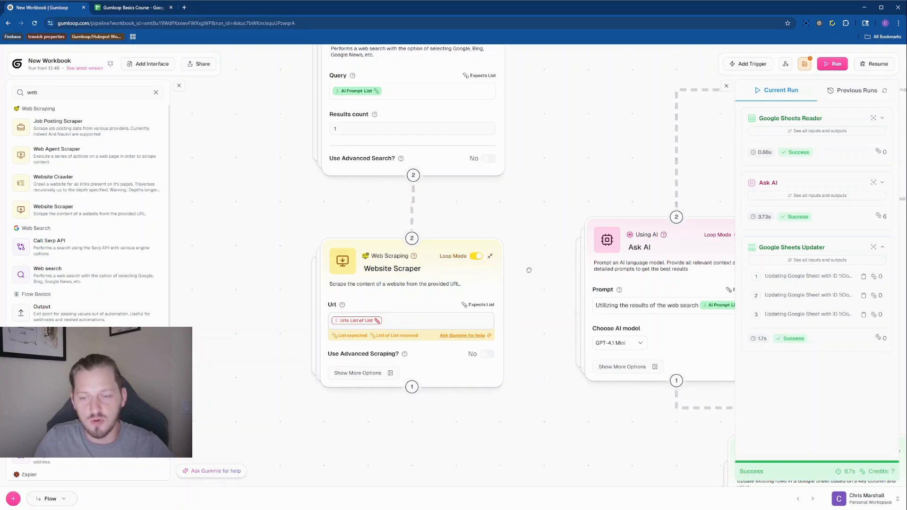
drag(529, 270, 499, 233)
click(393, 283)
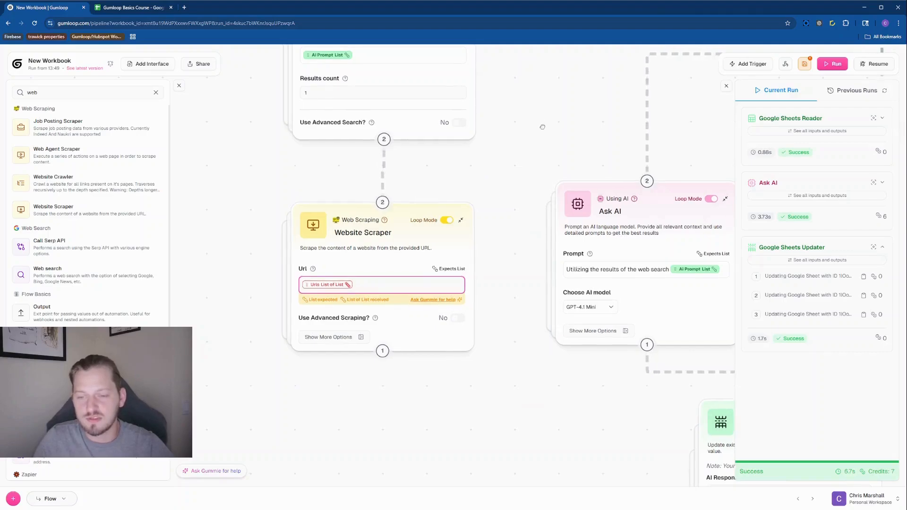
drag(542, 126, 557, 220)
drag(510, 277, 515, 157)
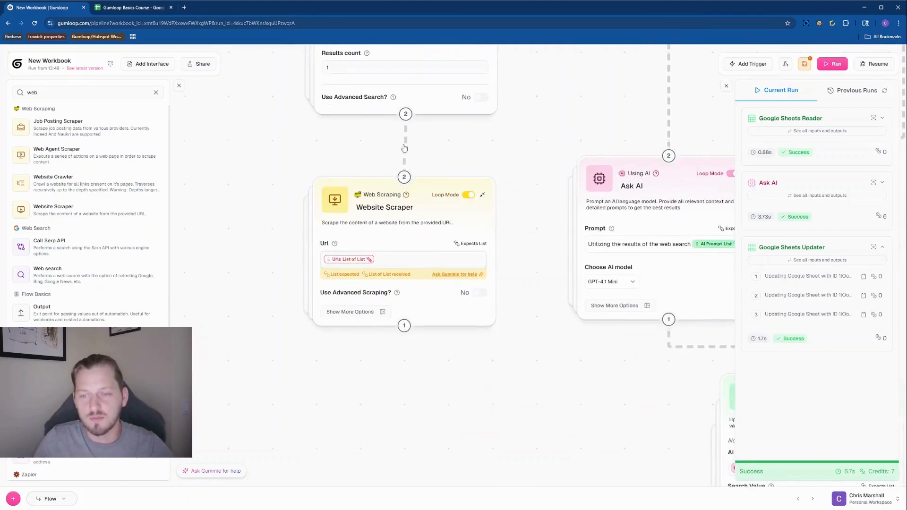
Remove the connection between Web search and Website Scraper, and move the two nodes apart to make room between them.
click(405, 149)
key(BackSpace)
drag(429, 208, 395, 341)
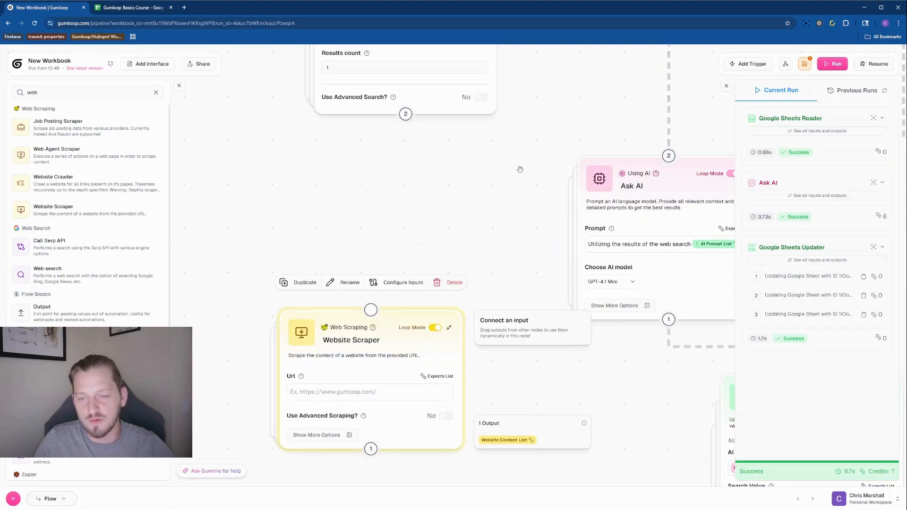
drag(519, 169, 506, 378)
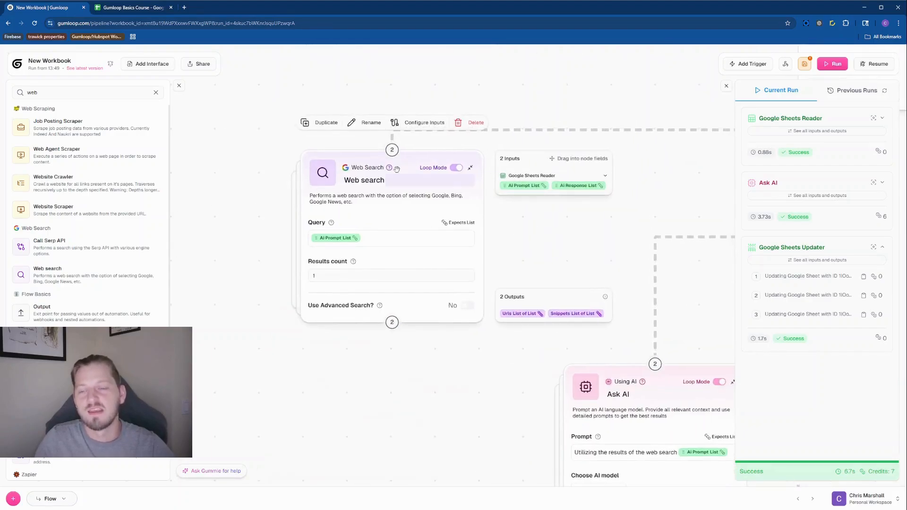
drag(397, 169, 324, 149)
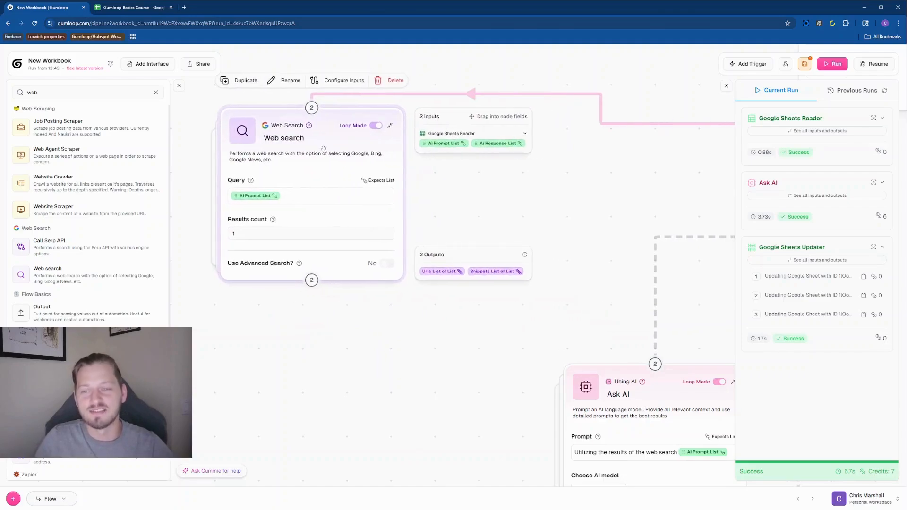
drag(493, 207, 652, 212)
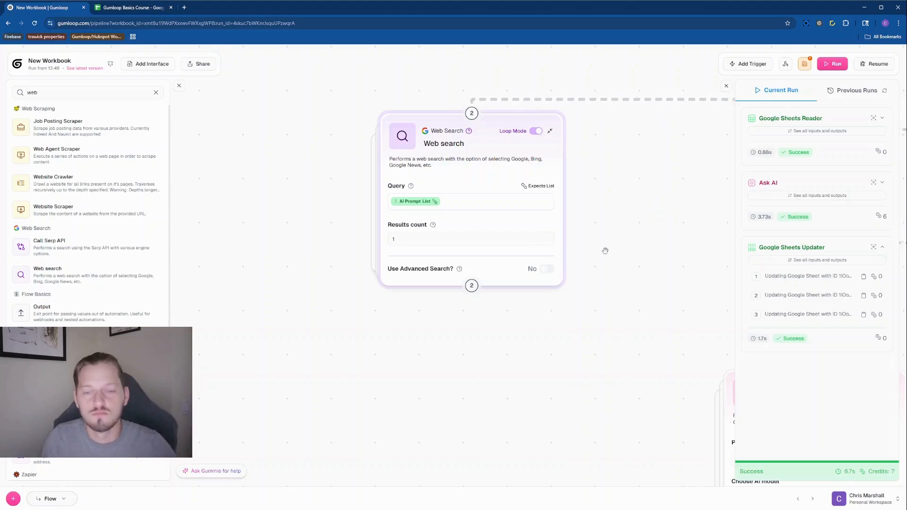
Search the node library for "list" and place a Get List Item node beneath the Web search node.
scroll(629, 298, down, 1)
double_click(79, 92)
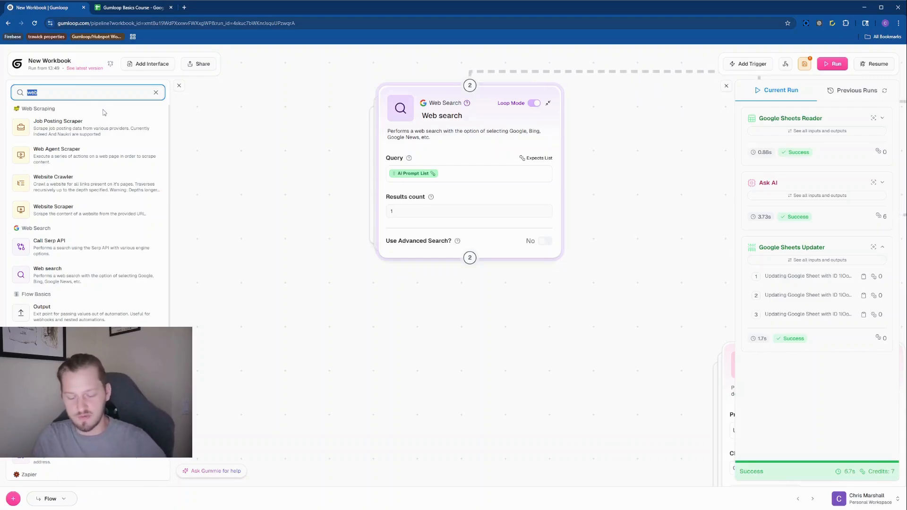
key(BackSpace)
text(list)
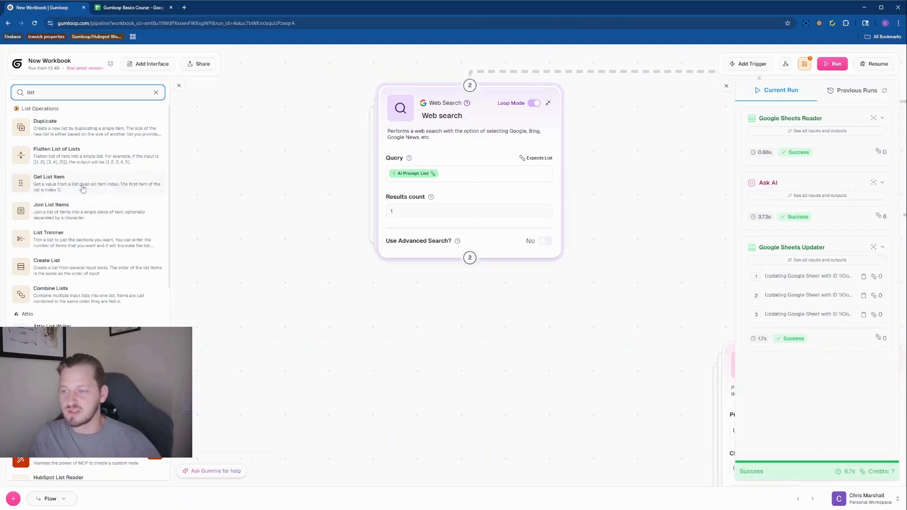
drag(83, 186, 461, 331)
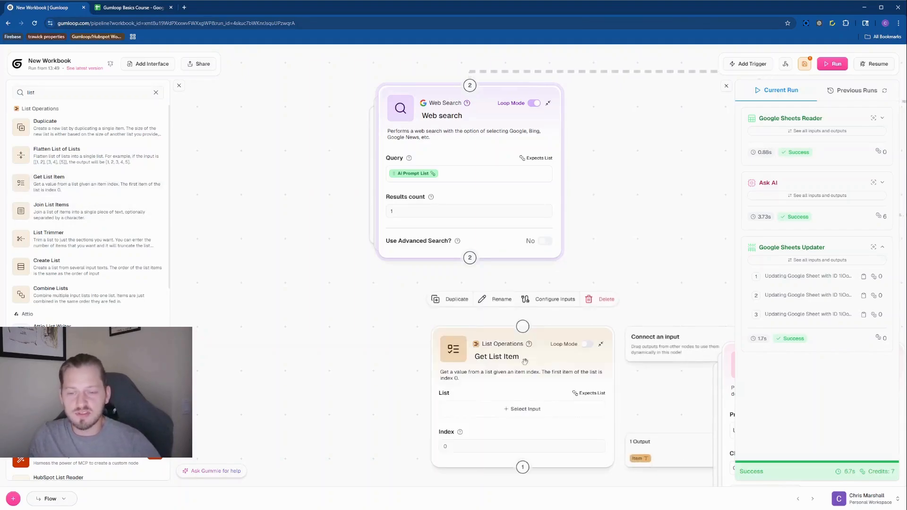
drag(522, 375, 398, 369)
Connect the Web search output to Get List Item and set its list to Urls List of List with Loop Mode on.
click(423, 184)
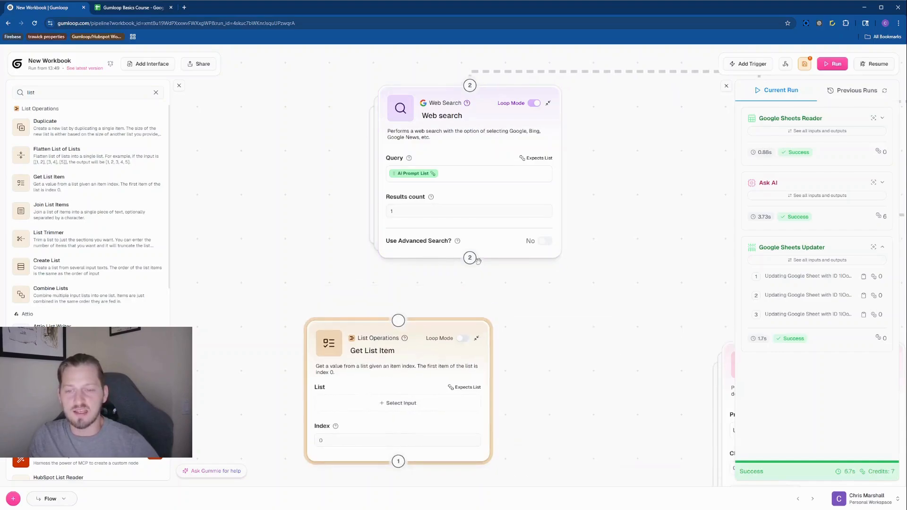
click(506, 175)
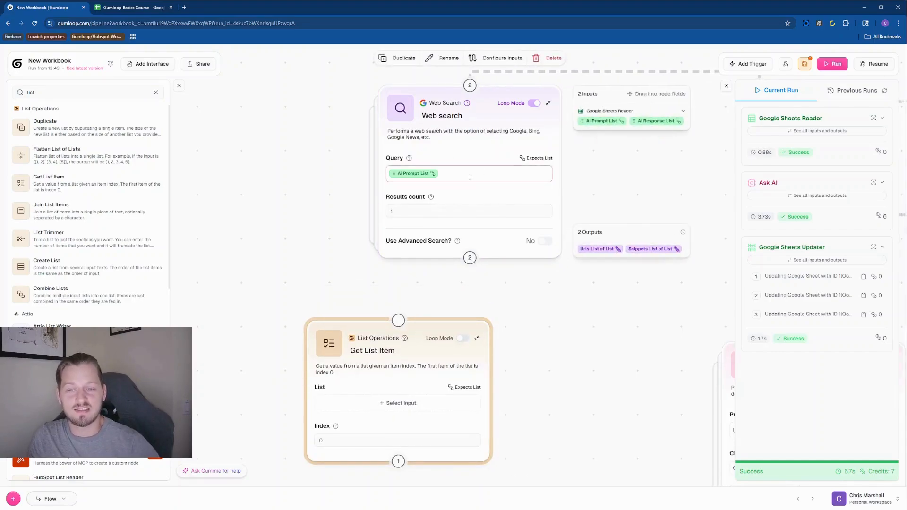
click(645, 239)
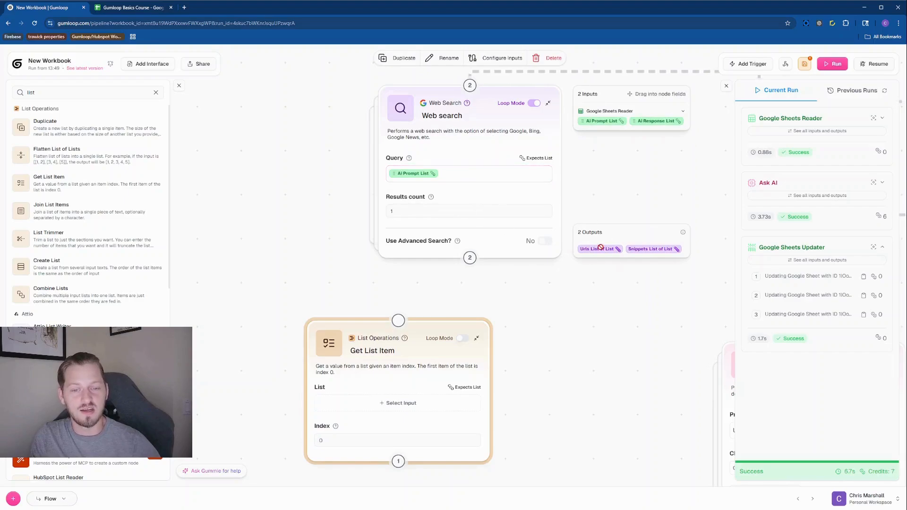
click(406, 379)
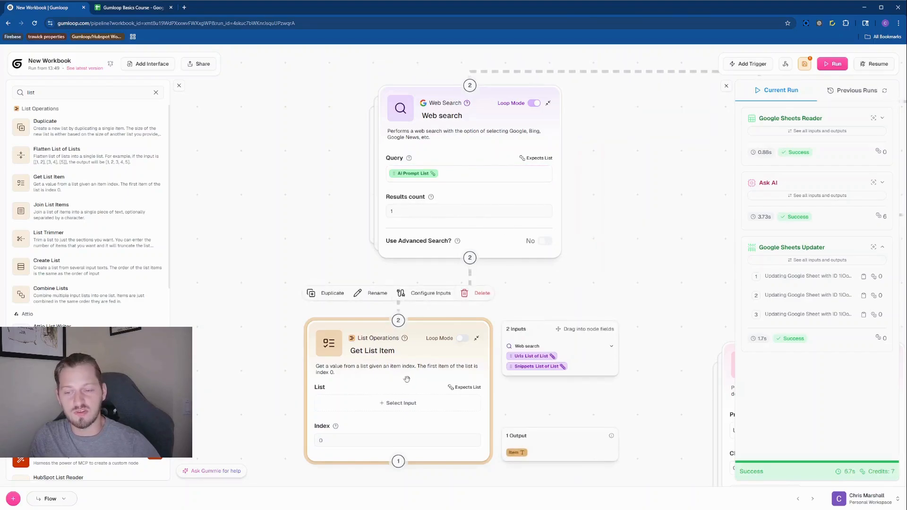
drag(407, 379, 445, 367)
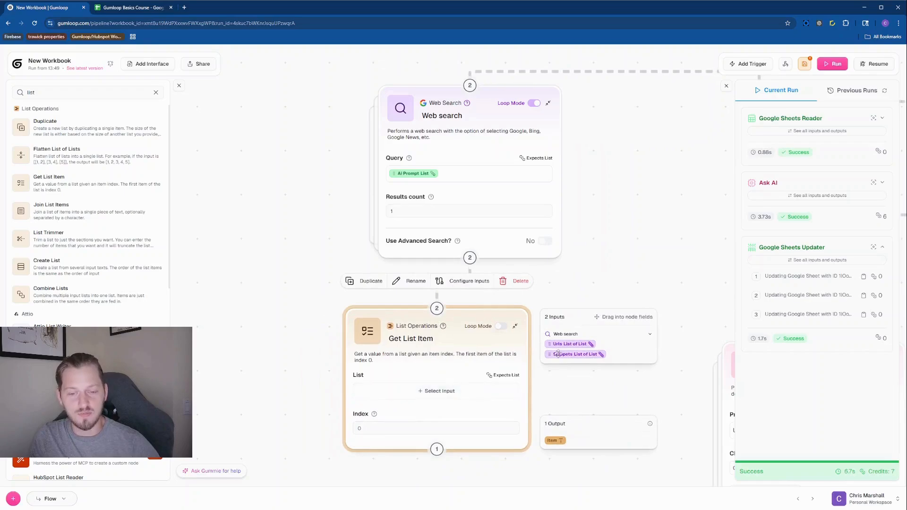
drag(563, 344, 434, 385)
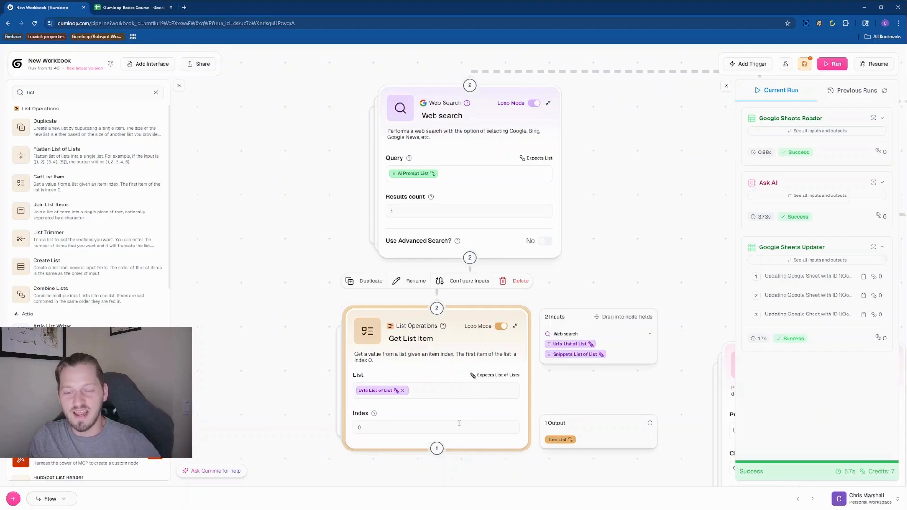
click(363, 434)
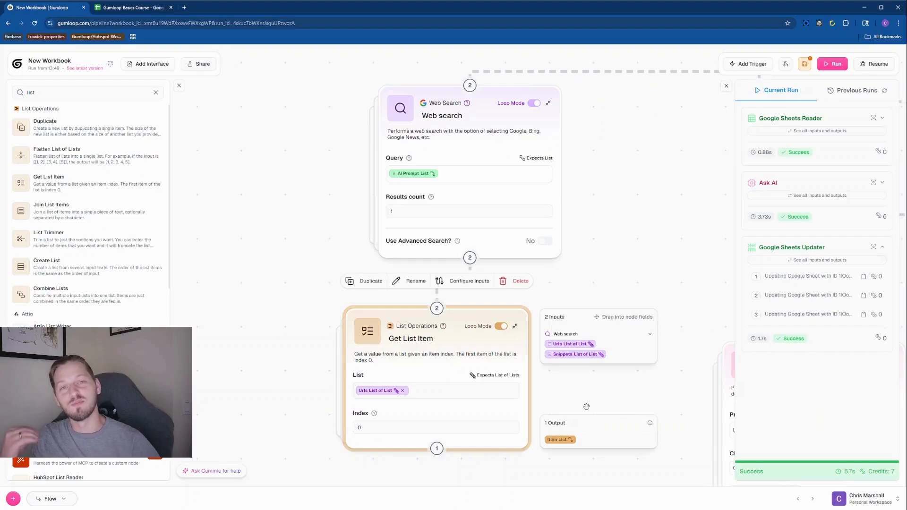
Connect the Get List Item output to the Website Scraper and align the scraper directly beneath it.
scroll(565, 382, down, 5)
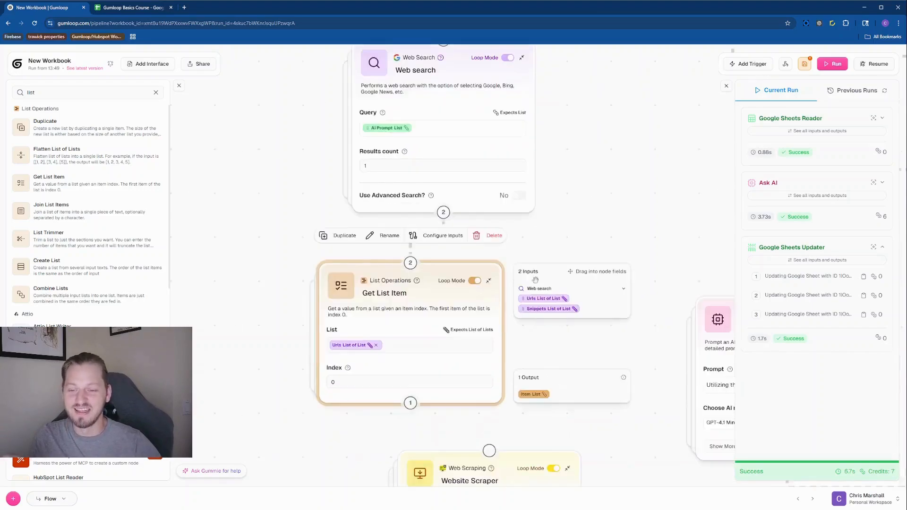
drag(400, 265, 431, 370)
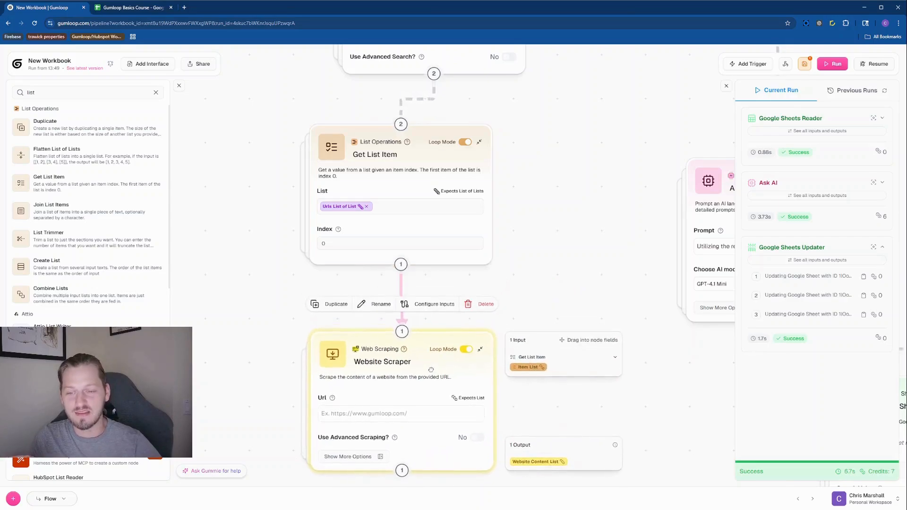
Set the Website Scraper's Url to Item List from Get List Item, and align the Web search node directly above Get List Item.
click(574, 247)
drag(577, 215, 500, 100)
scroll(506, 347, down, 2)
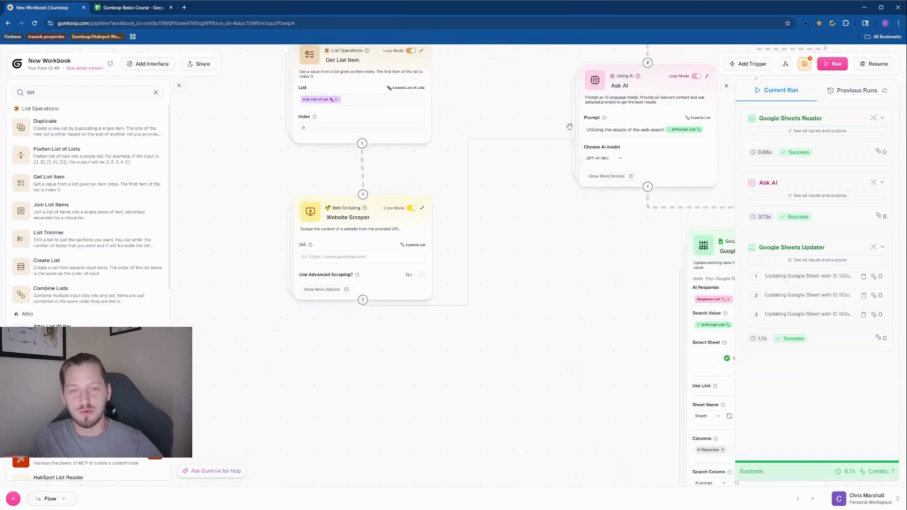
click(322, 288)
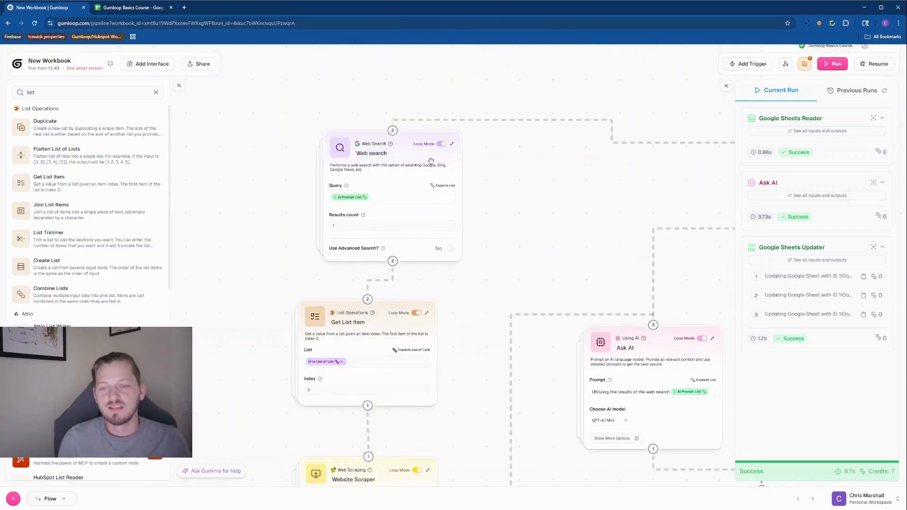
click(401, 152)
drag(400, 151, 374, 150)
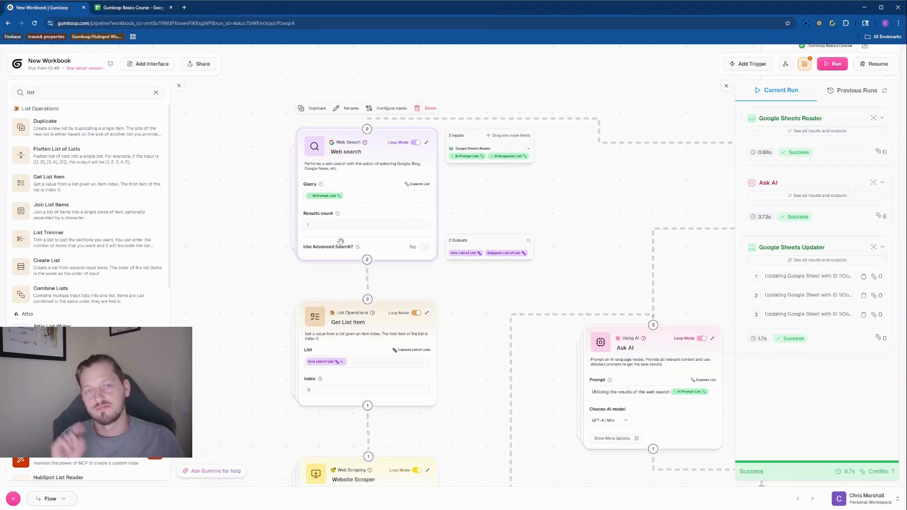
Review the Web search query and results count, the Get List Item list and index, and the Website Scraper's Url input.
click(325, 225)
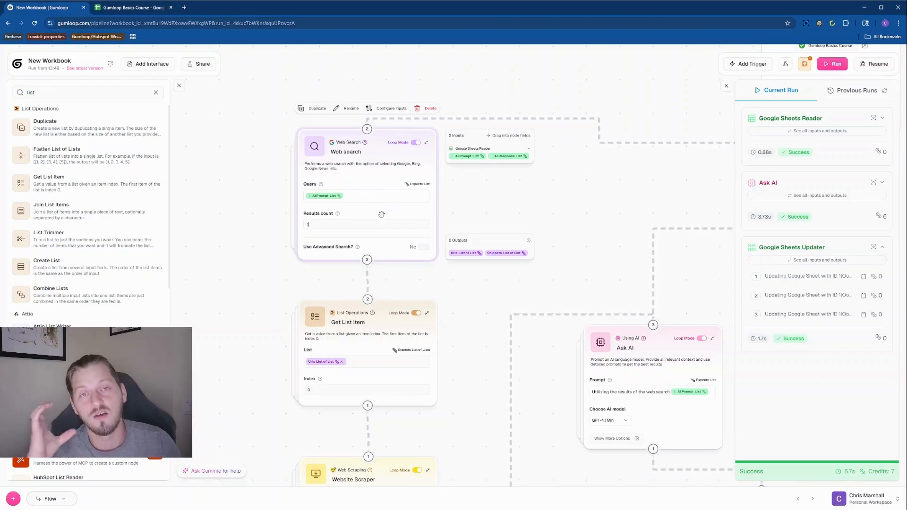
click(348, 197)
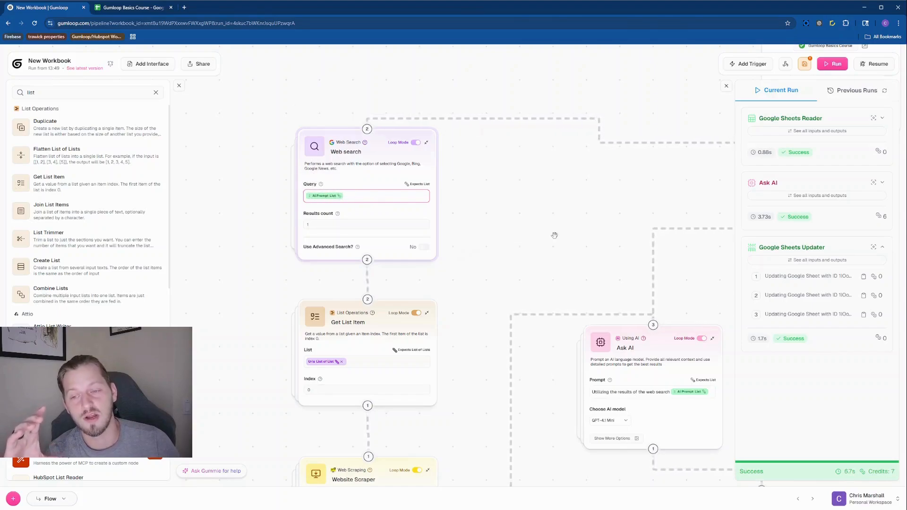
scroll(373, 222, down, 3)
click(347, 253)
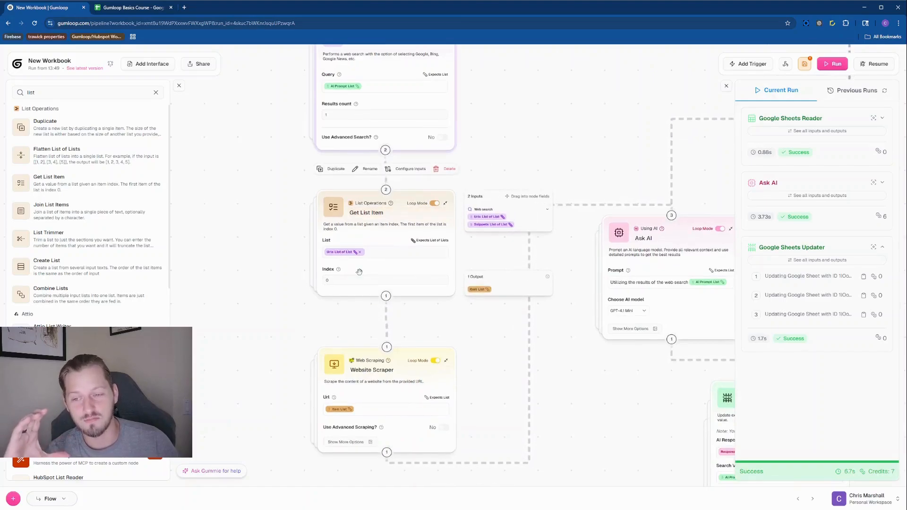
click(333, 280)
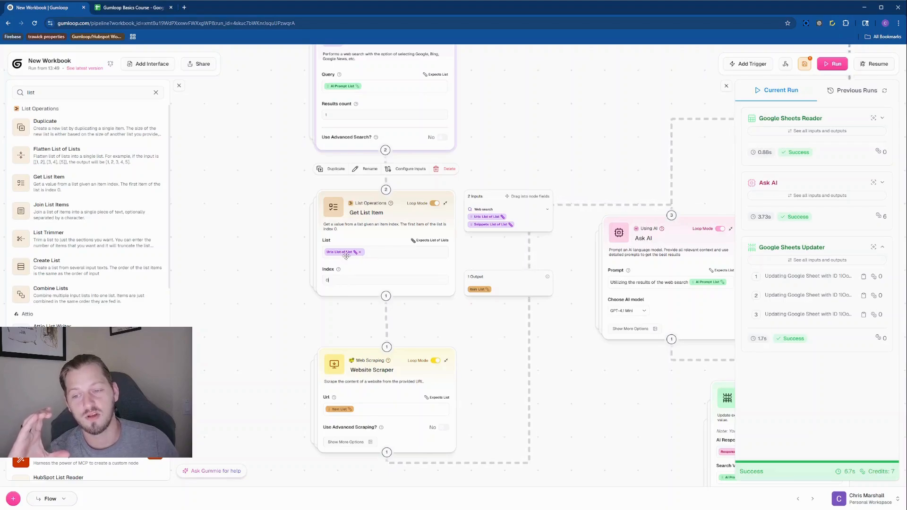
click(502, 318)
drag(495, 270, 512, 120)
click(399, 243)
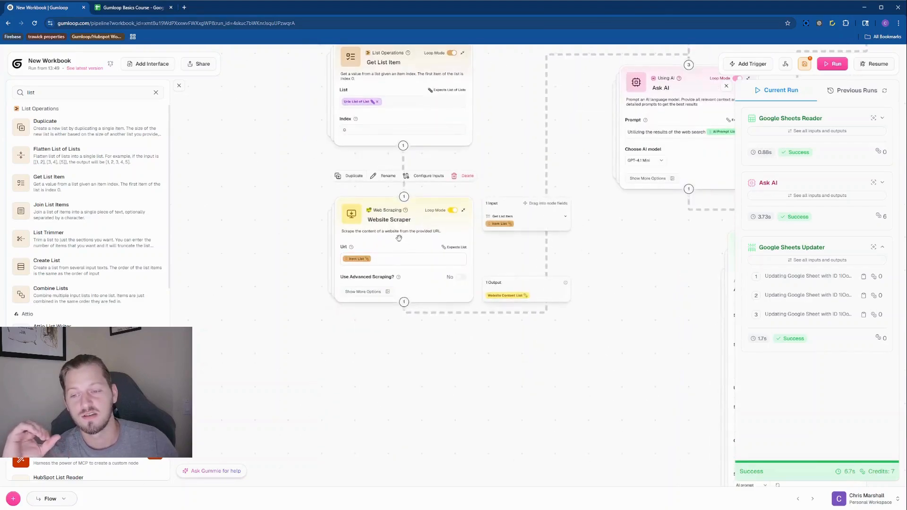
drag(399, 243, 401, 246)
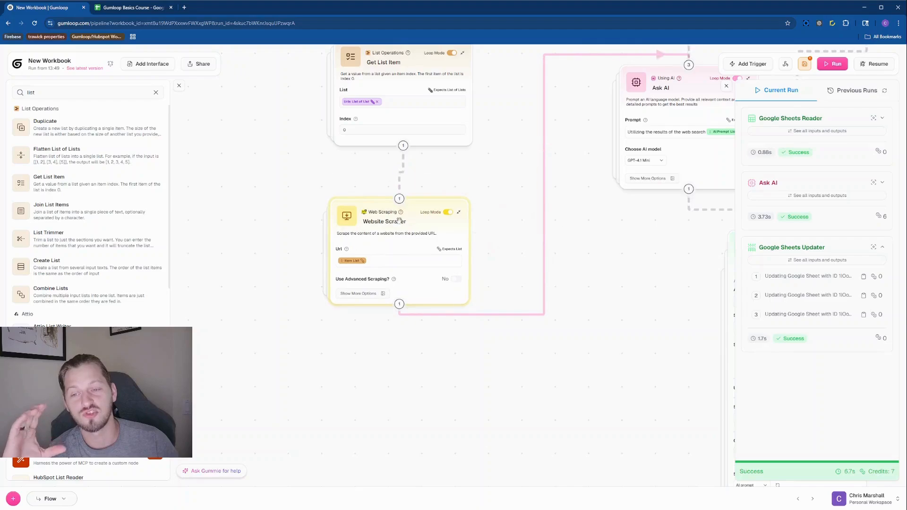
click(342, 263)
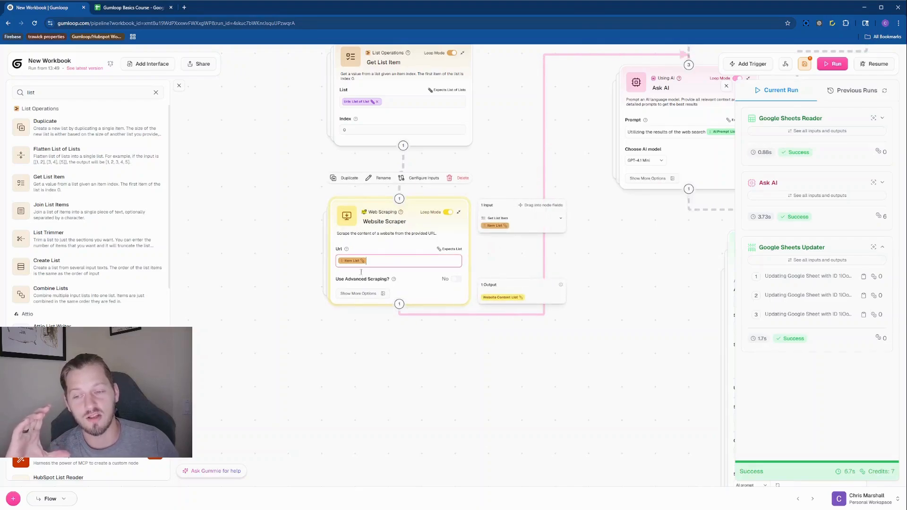
Extend the Ask AI prompt's opening text to "Utilizing the results of the web search I want you to answer the question.".
drag(611, 340, 408, 462)
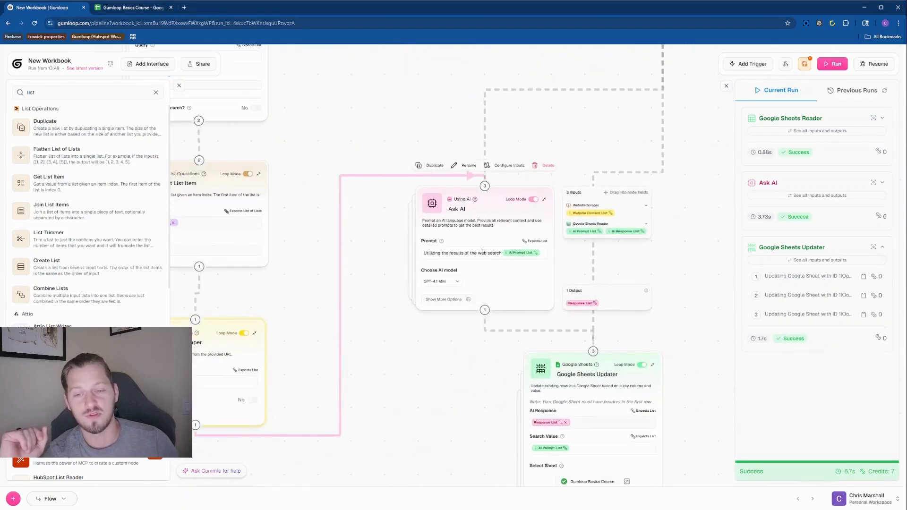
click(501, 252)
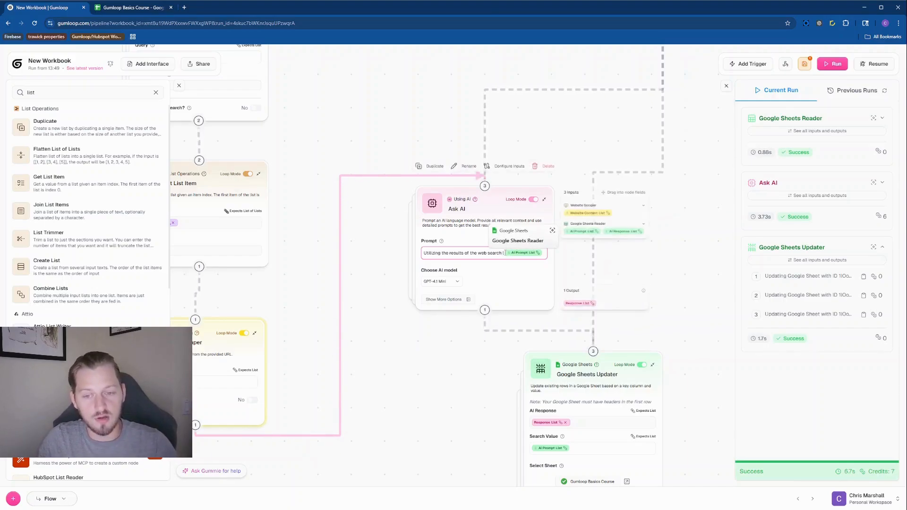
click(509, 260)
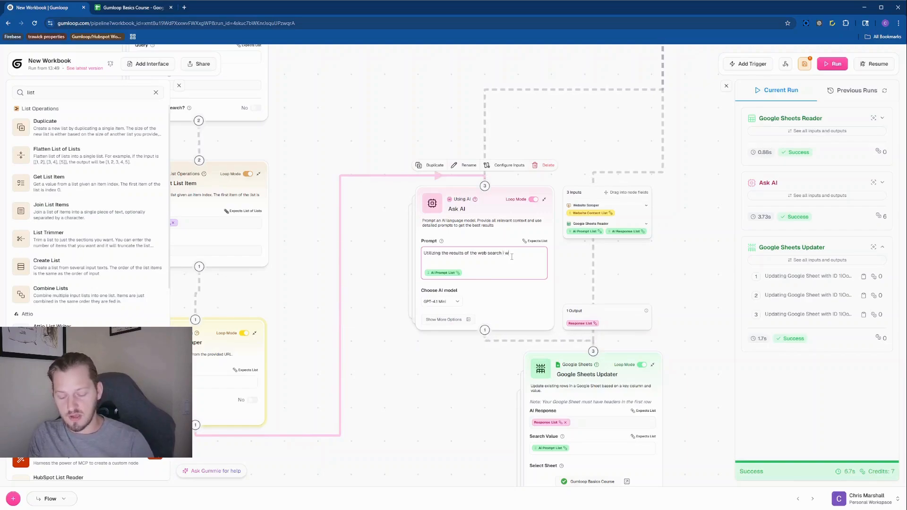
text(Utilizing the results of the web search I want you to)
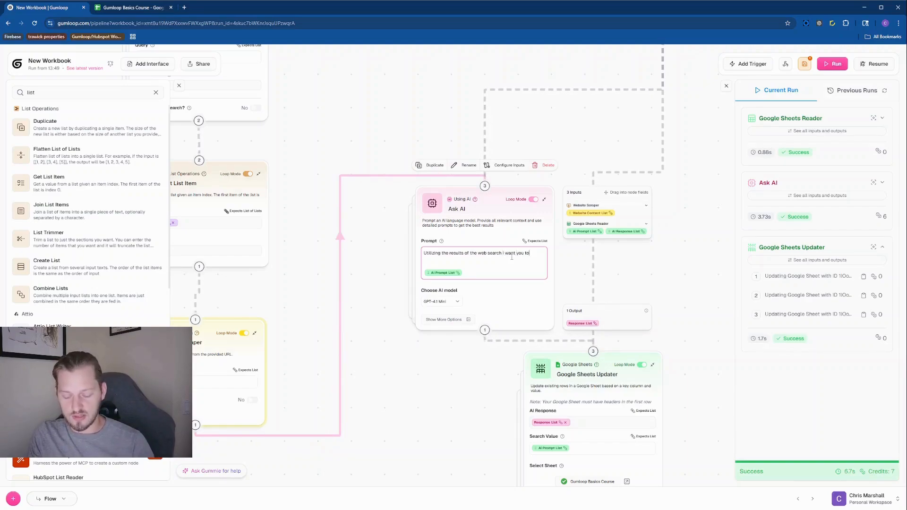
text( answer the ques)
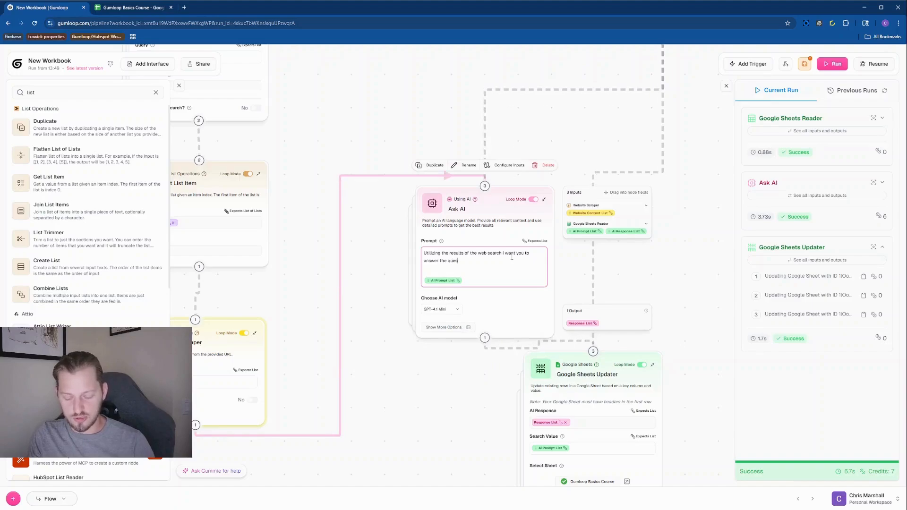
text(tion.)
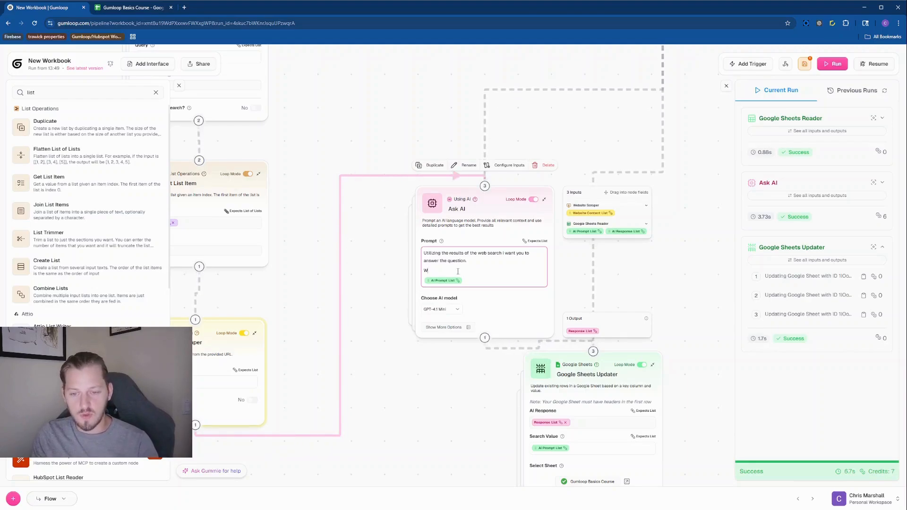
Add a "Web Search Results:" line to the Ask AI prompt, followed by the Website Scraper's Website Content List variable.
text(b Sear)
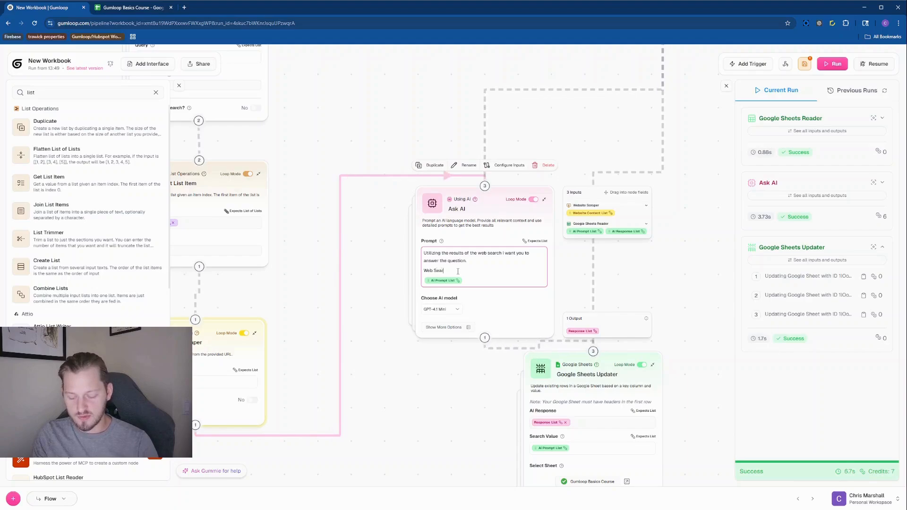
text(ch Results:)
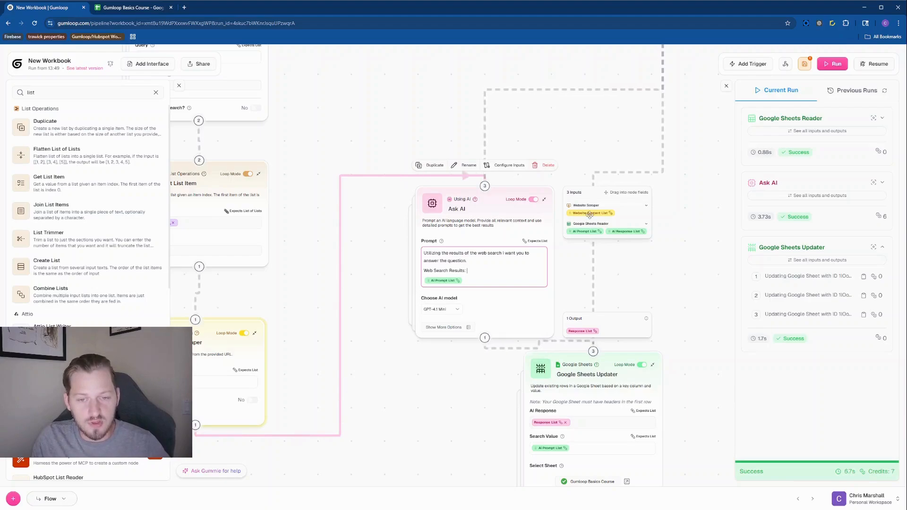
drag(519, 274, 520, 274)
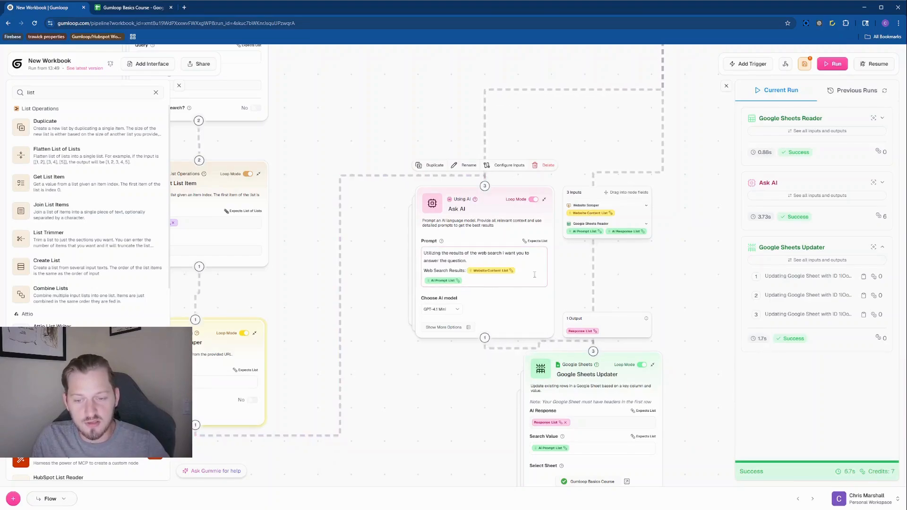
Put "Question:" before the AI Prompt List variable on its own line, and separate the prompt's parts with blank lines.
key(Return)
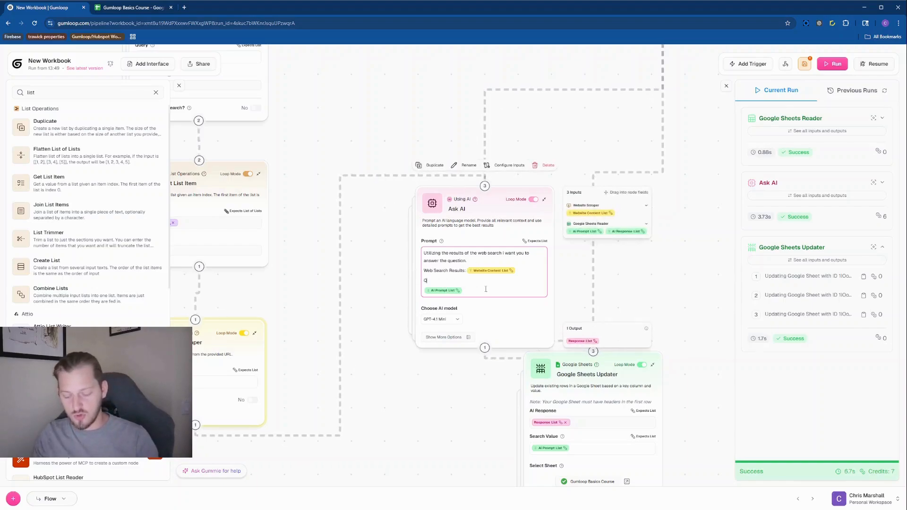
text(Question:)
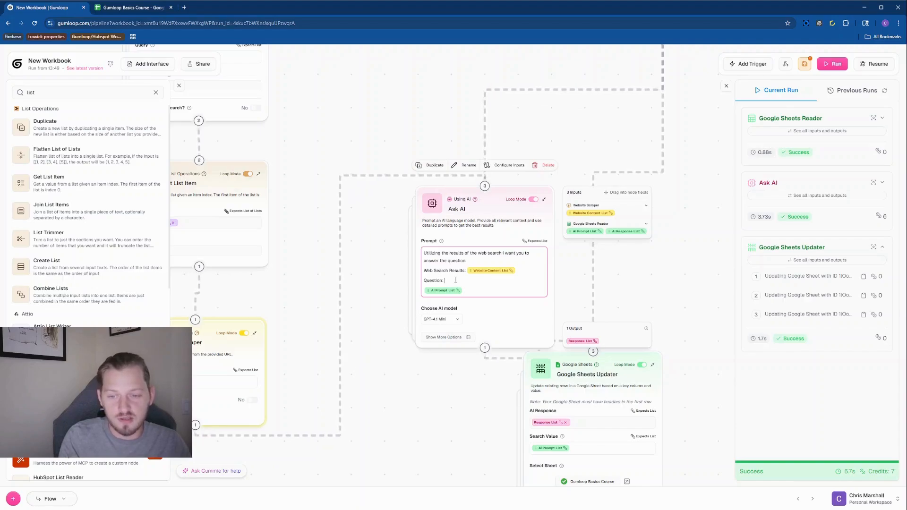
key(Delete)
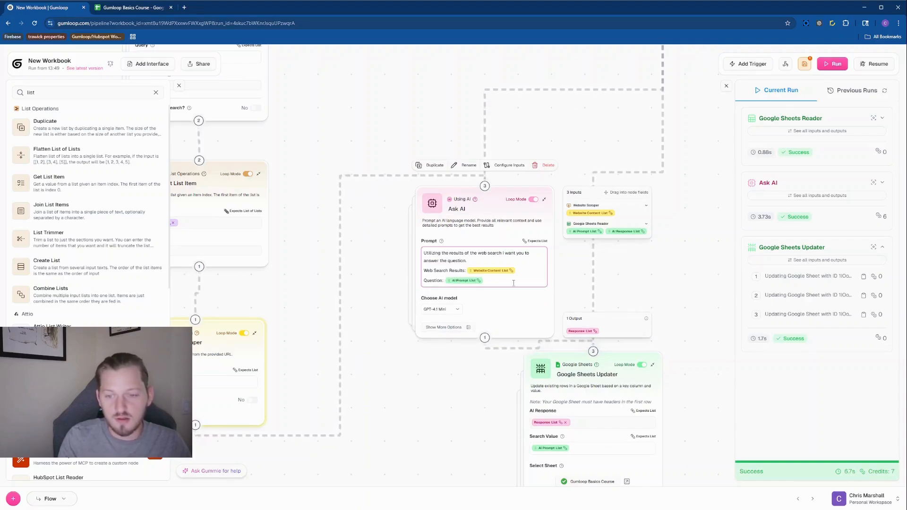
key(Return)
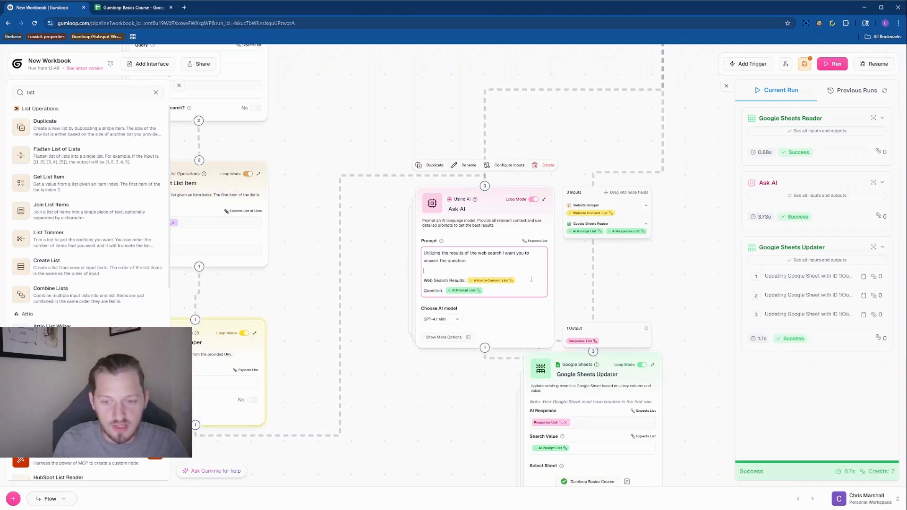
key(Return)
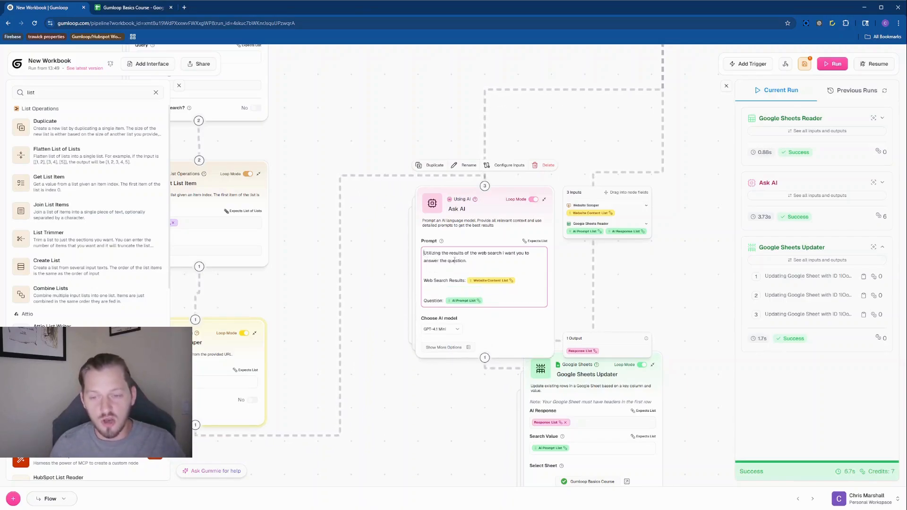
shift+click(464, 261)
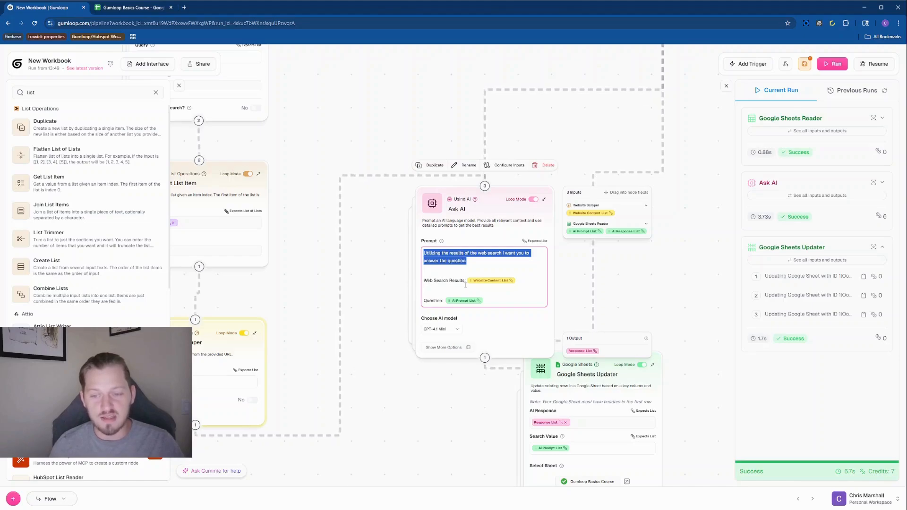
click(448, 260)
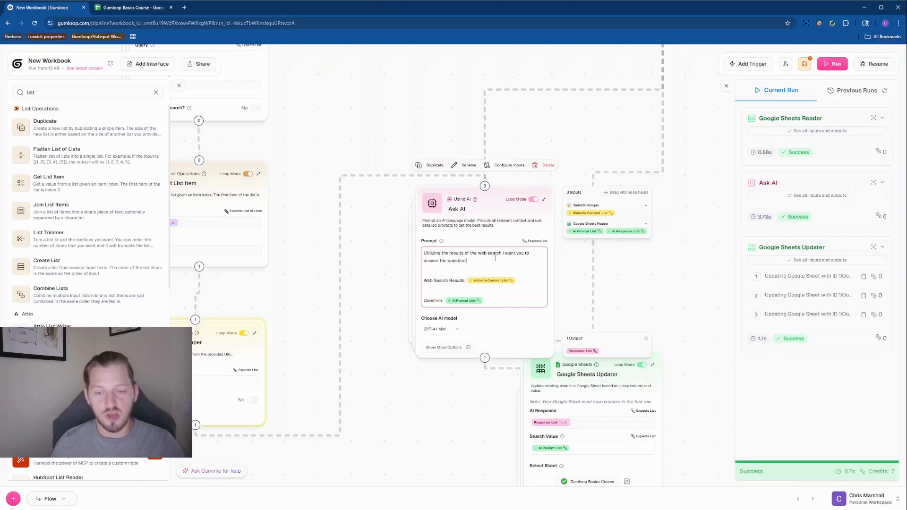
Move the Google Sheets Updater node down clear of the Ask AI node, and save the workbook.
scroll(496, 258, down, 5)
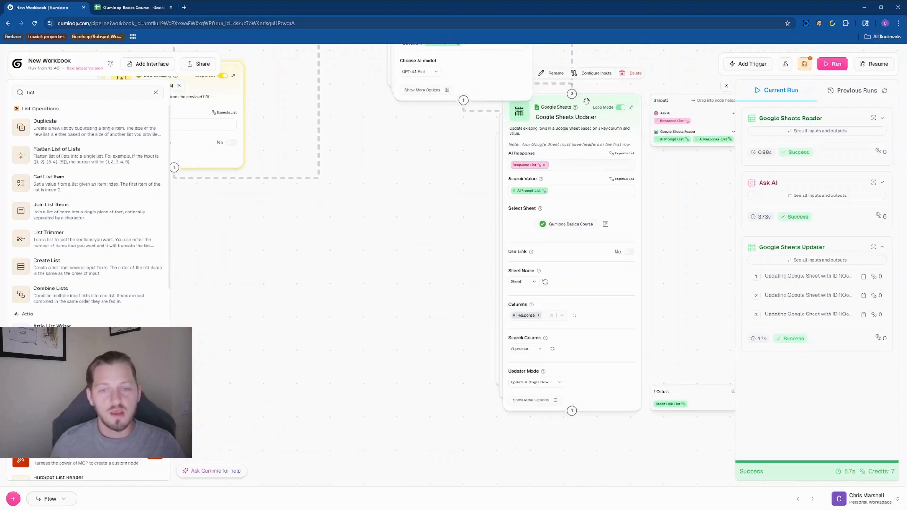
drag(586, 101, 586, 198)
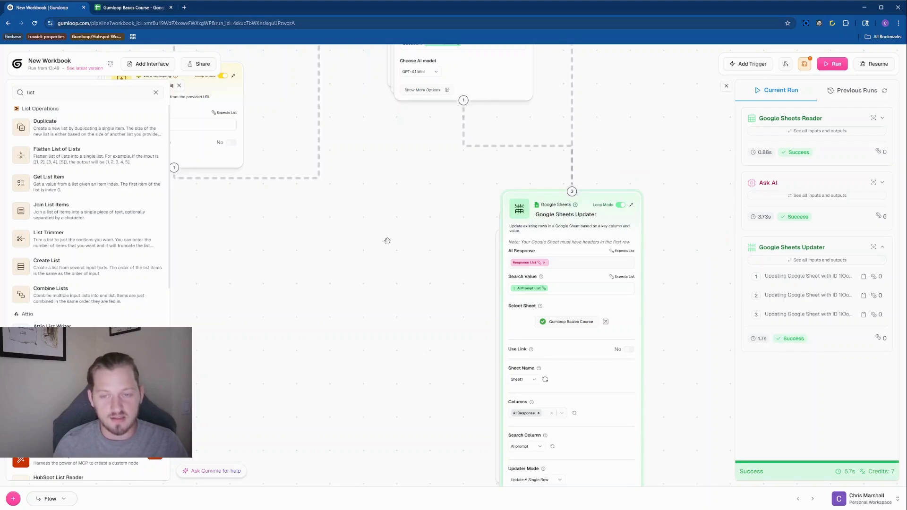
scroll(388, 222, down, 10)
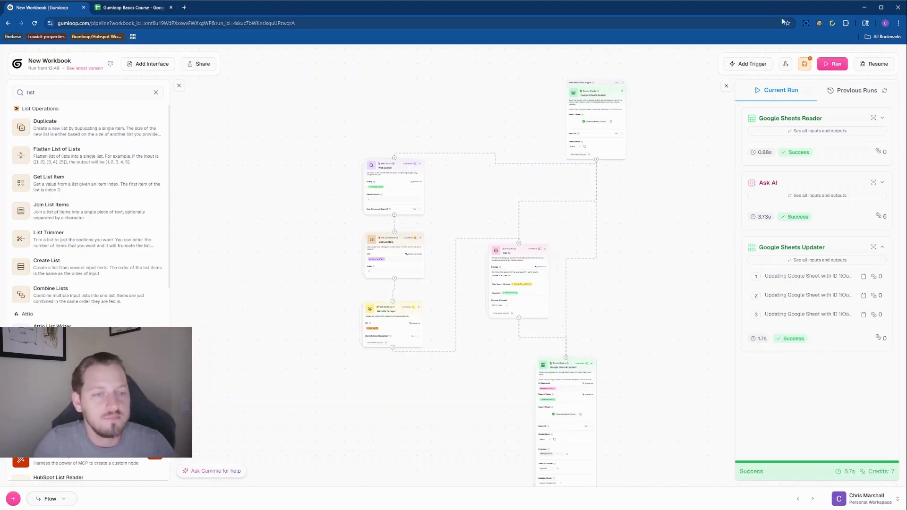
click(808, 68)
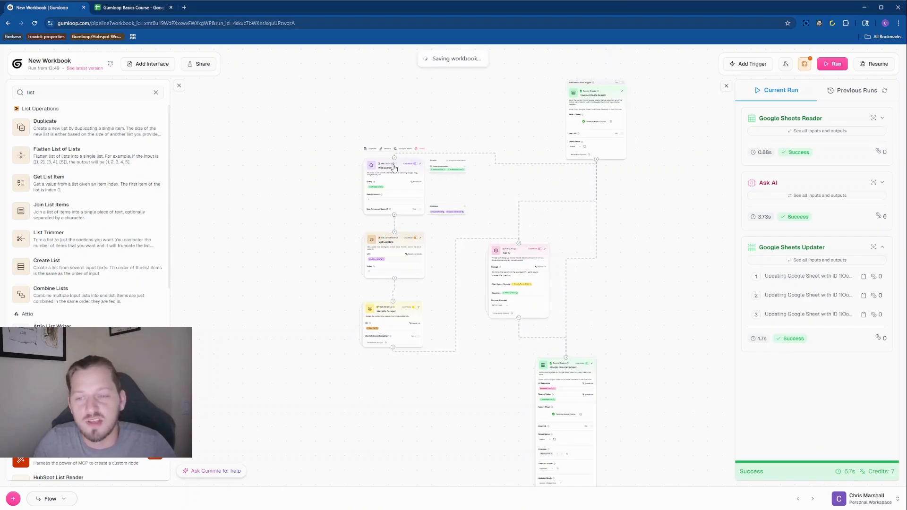
Examine the base credit costs of the Web search, Get List Item and Website Scraper nodes.
mouse_move(394, 166)
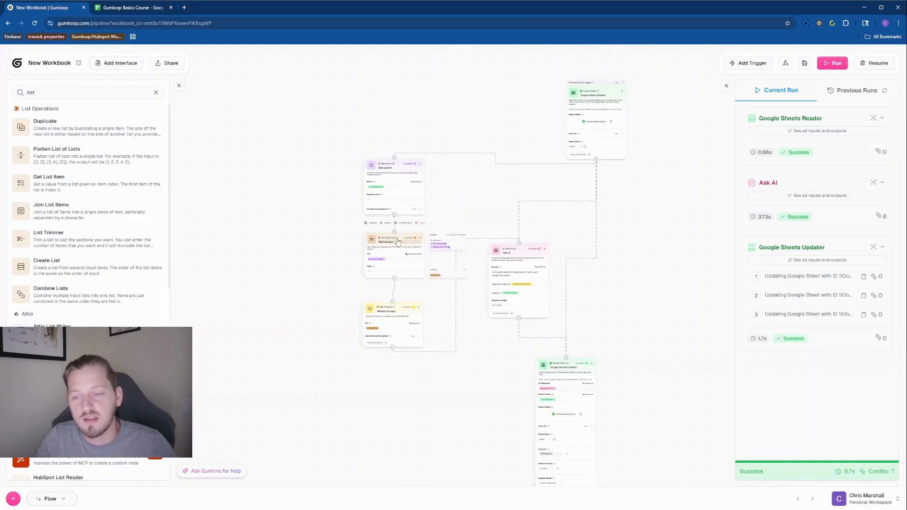
mouse_move(398, 242)
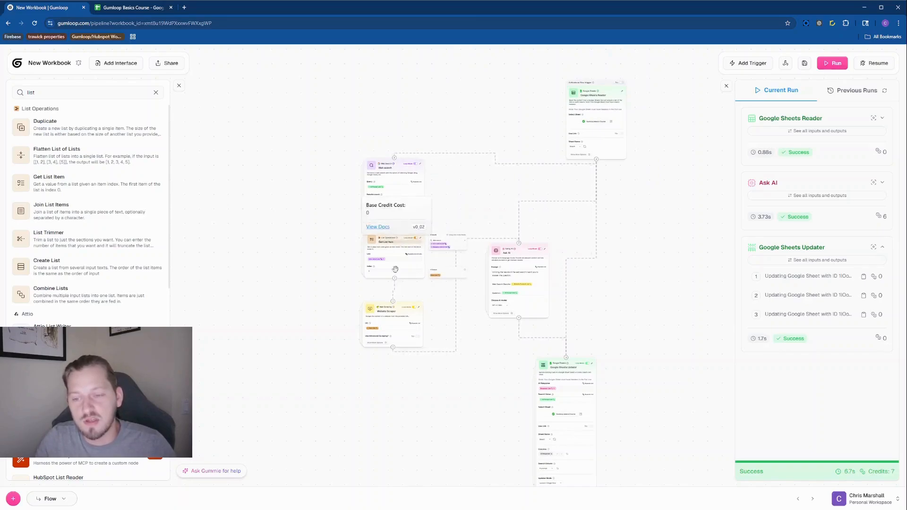
mouse_move(396, 310)
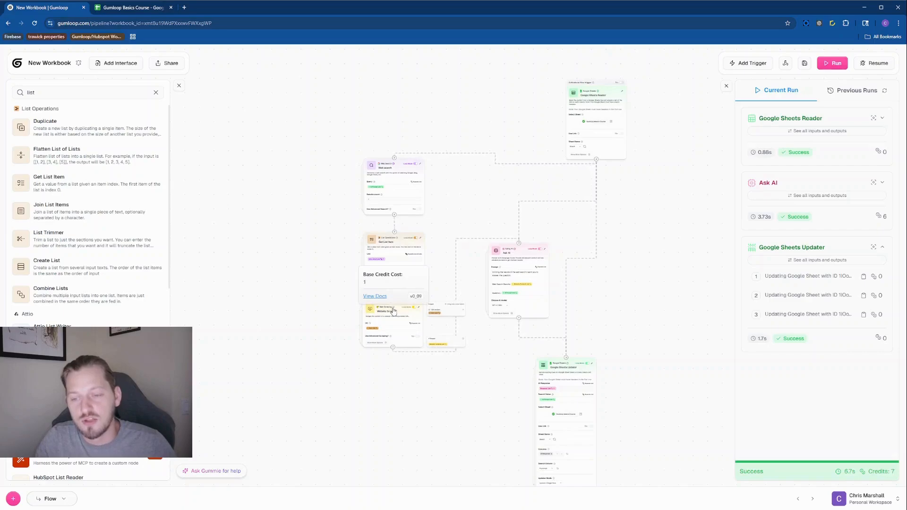
scroll(336, 340, up, 5)
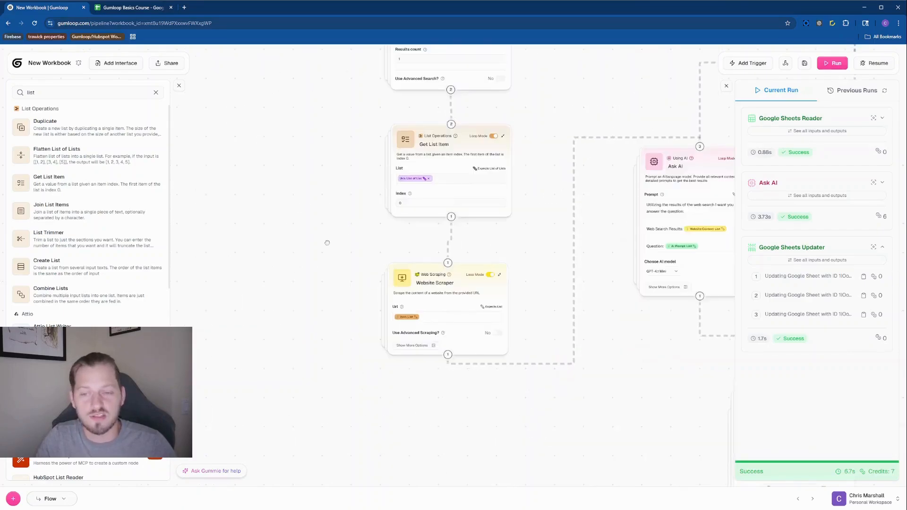
scroll(327, 243, down, 5)
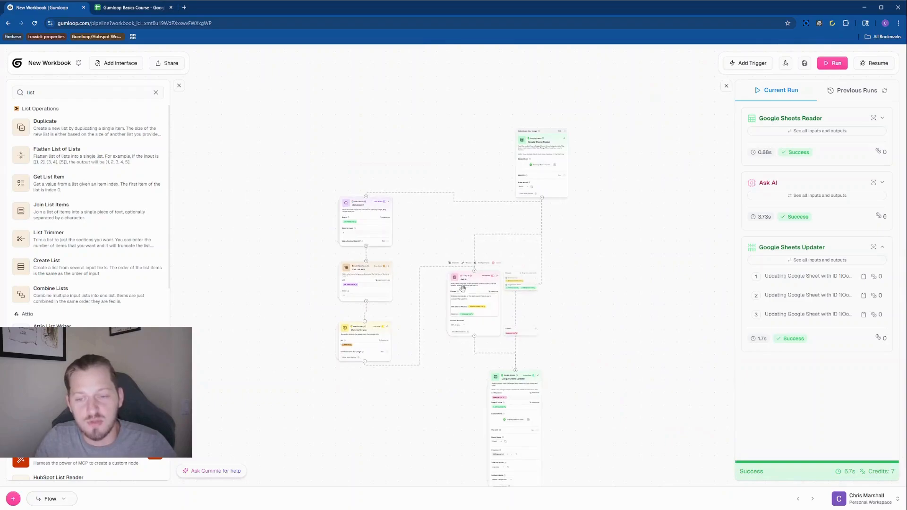
Clear the old AI responses from B2:B4 in the Google Sheet, and run the Gumloop workflow again.
drag(639, 310, 623, 299)
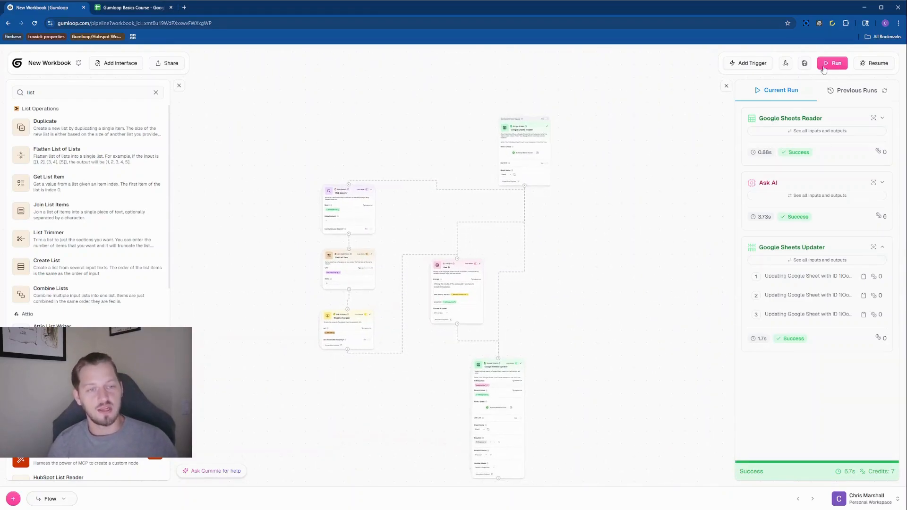
click(150, 10)
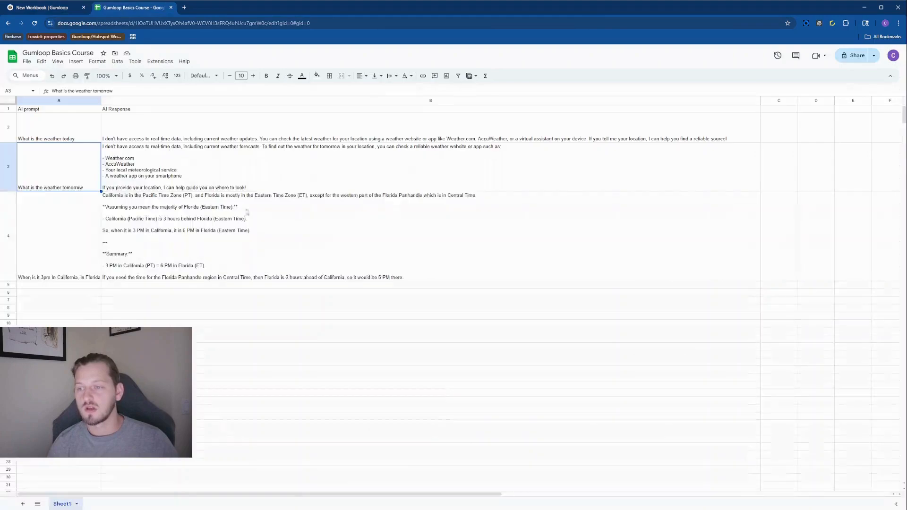
drag(181, 138, 227, 279)
key(Delete)
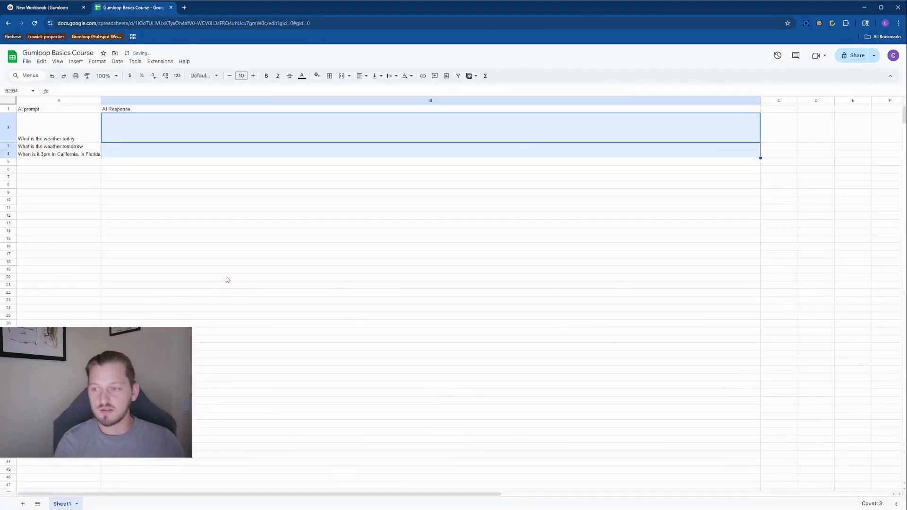
click(227, 283)
click(35, 6)
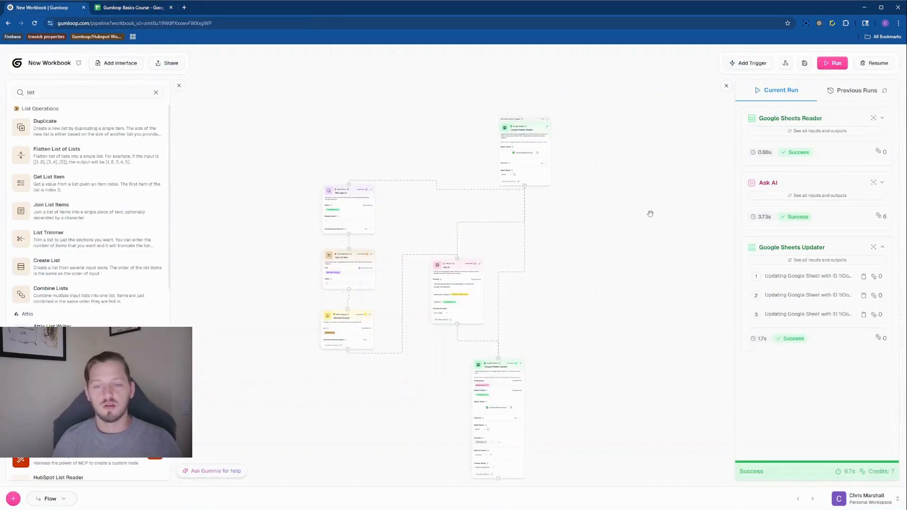
click(827, 64)
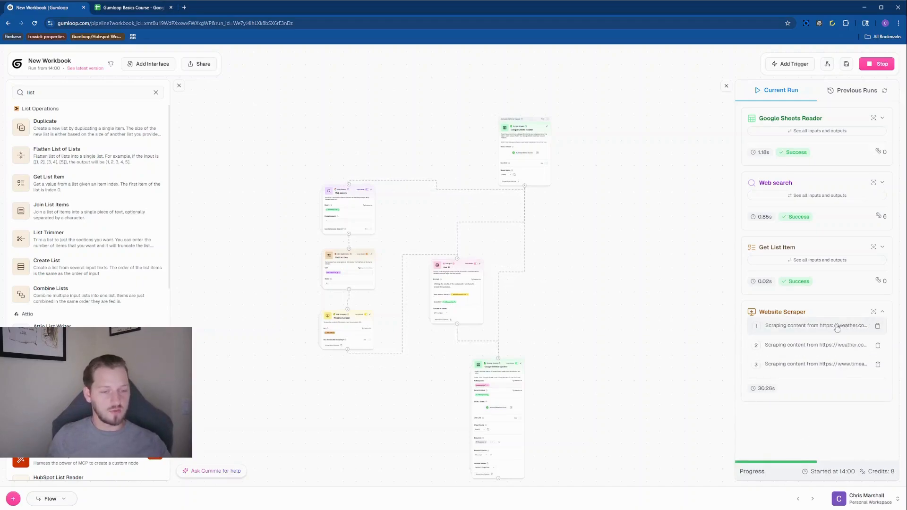
Examine the Website Scraper's log entries in the current run to see which URL is scraped for each of the three prompts.
click(873, 312)
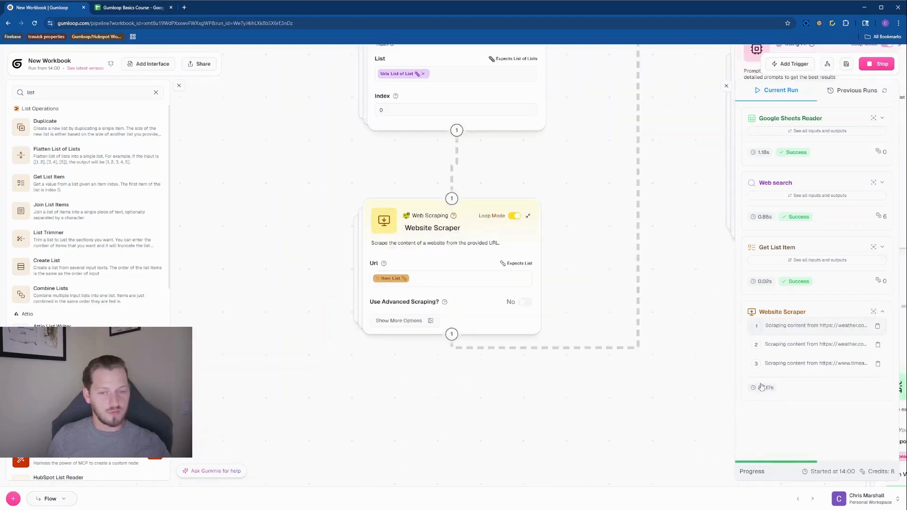
click(813, 327)
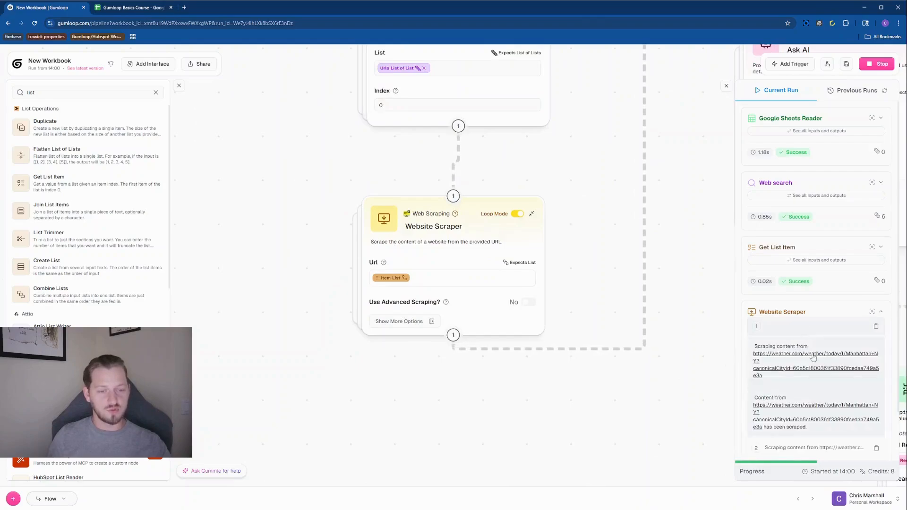
scroll(794, 335, down, 1)
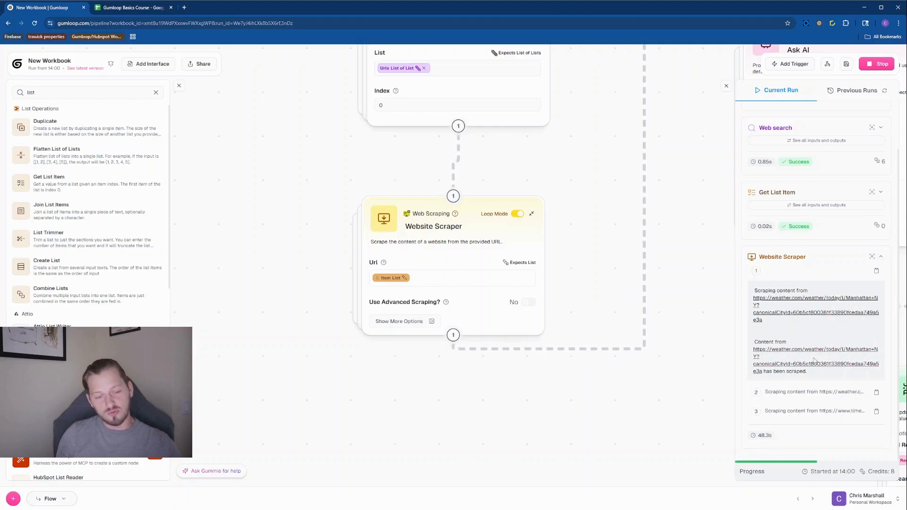
click(822, 394)
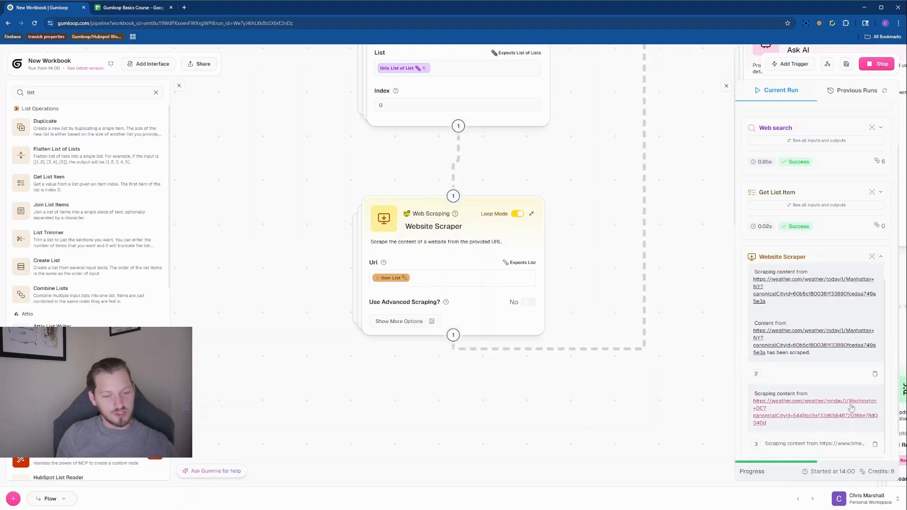
click(825, 451)
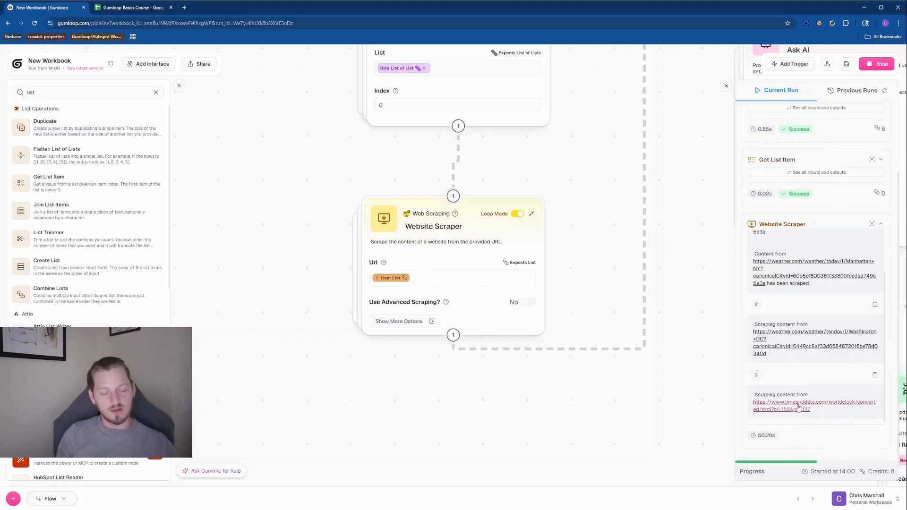
scroll(623, 363, down, 5)
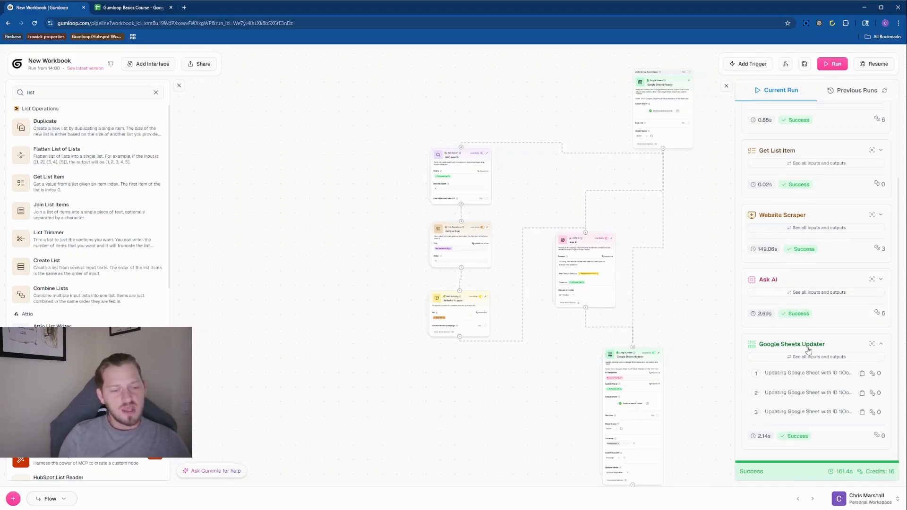
Inspect the Response and AI Prompt inputs that the Google Sheets Updater received in this run.
click(819, 357)
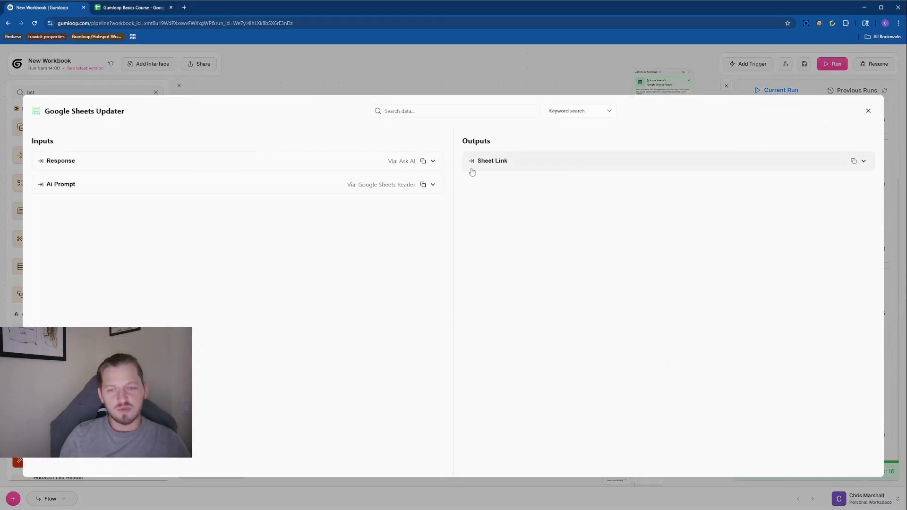
click(60, 163)
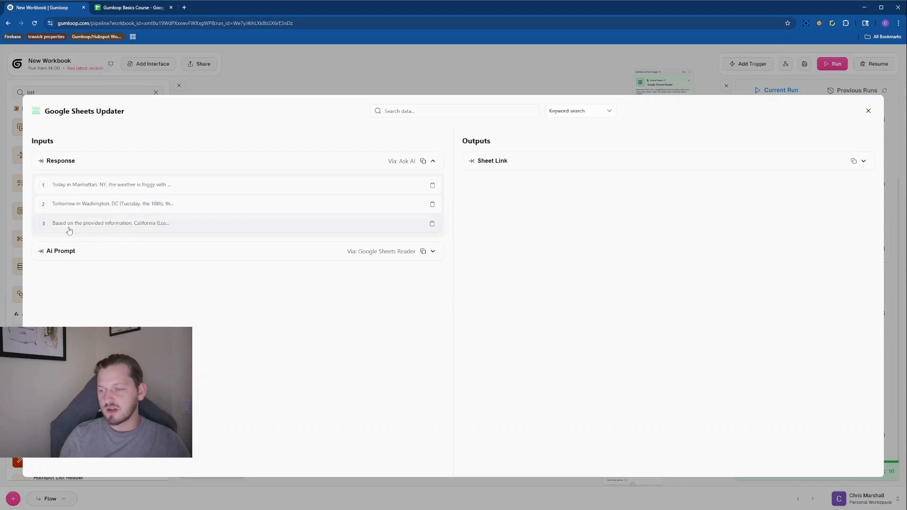
click(69, 254)
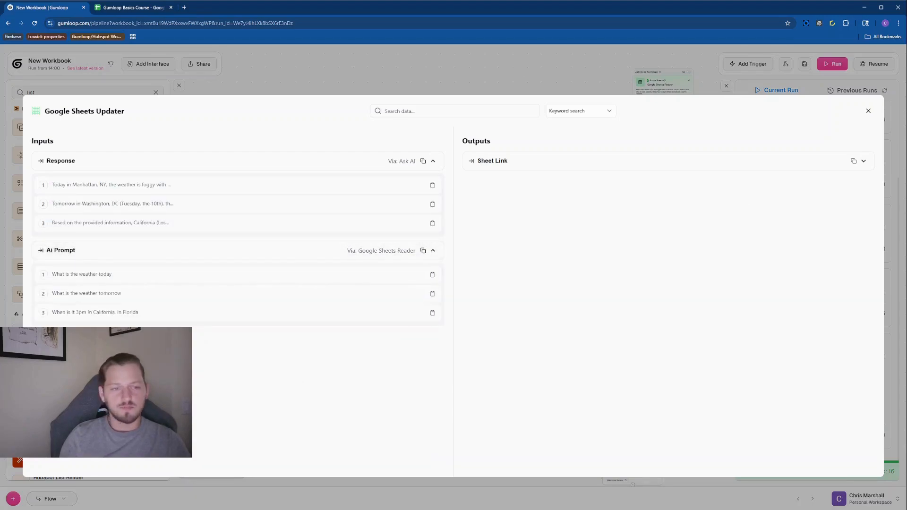
click(868, 112)
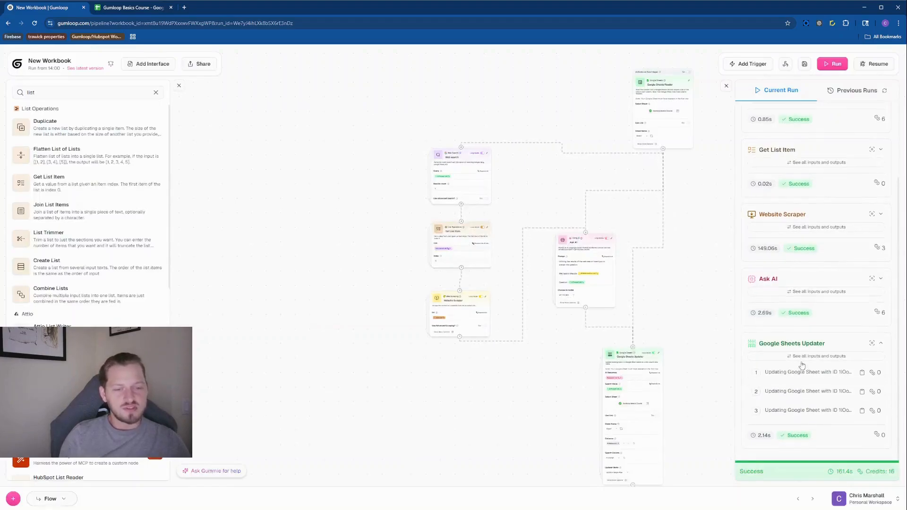
click(881, 344)
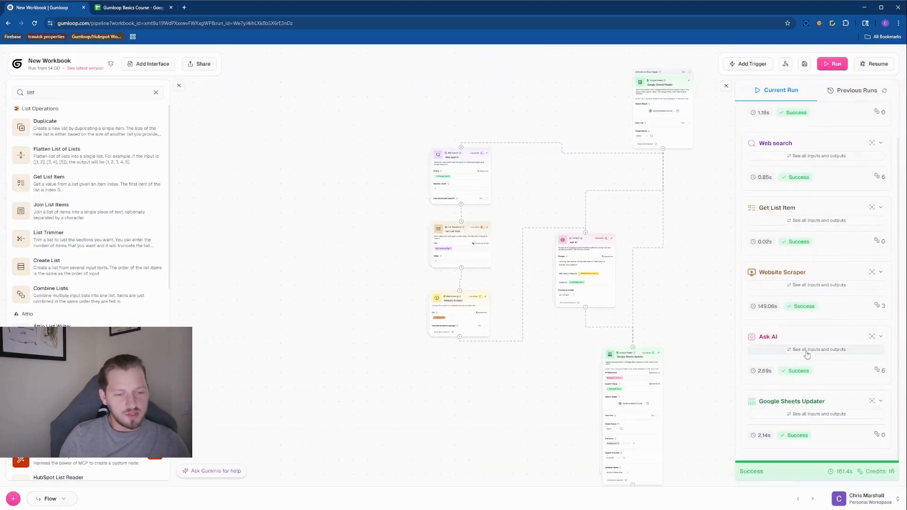
Inspect the Ask AI node's Response output and its Website Content input from this run.
click(807, 354)
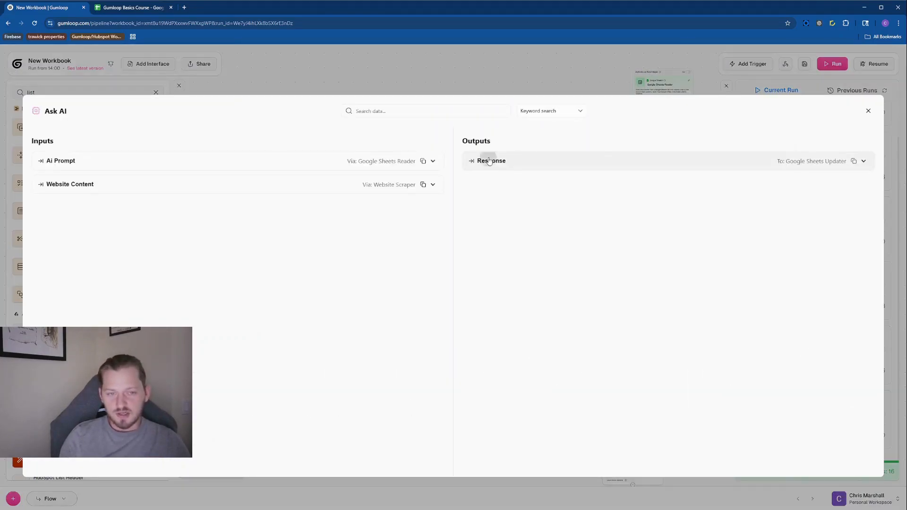
click(486, 161)
click(50, 189)
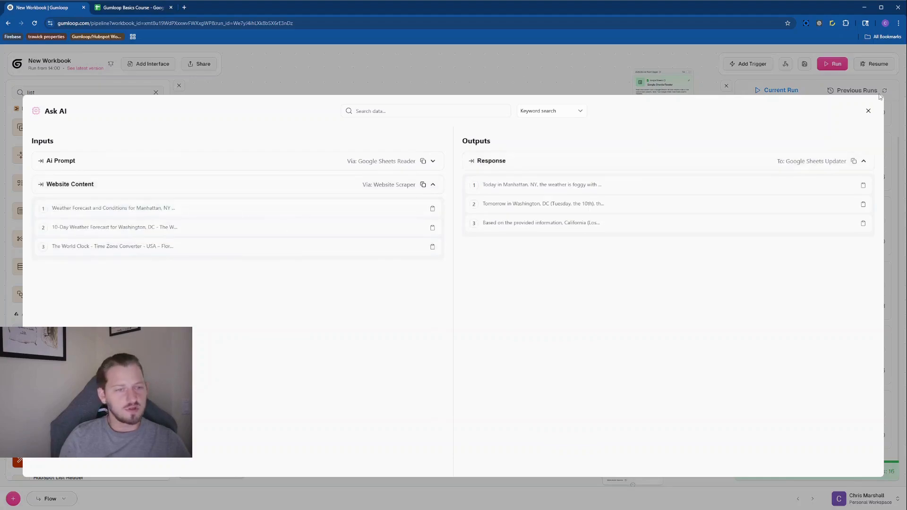
click(870, 110)
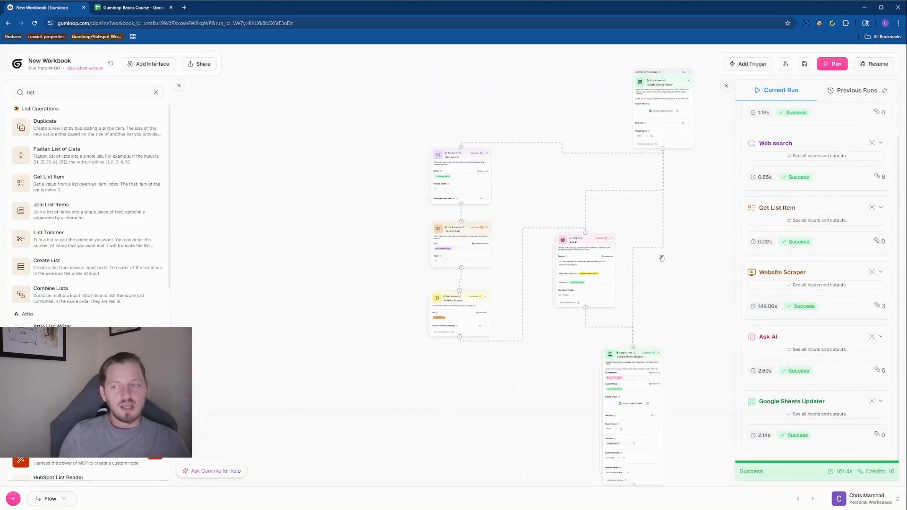
scroll(661, 259, down, 3)
Switch to the Google Sheet and wrap the text of the AI responses in B2:B4.
click(130, 8)
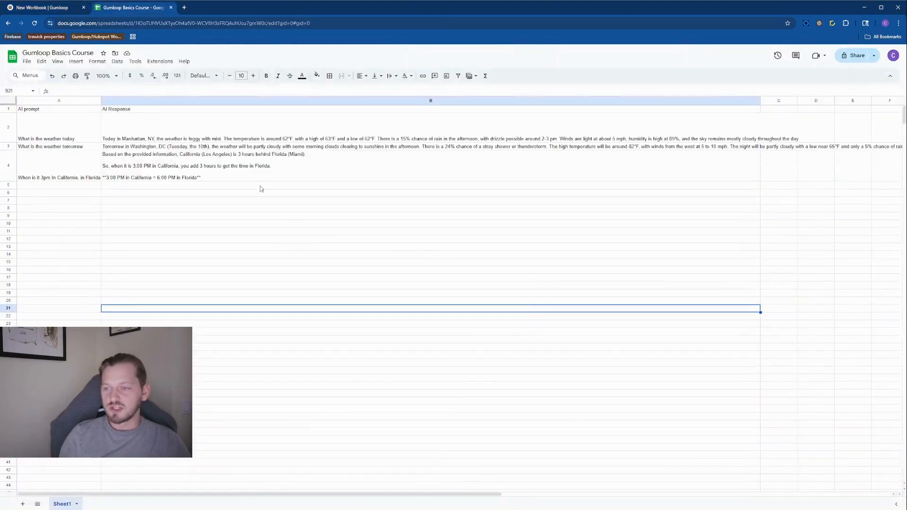
click(459, 127)
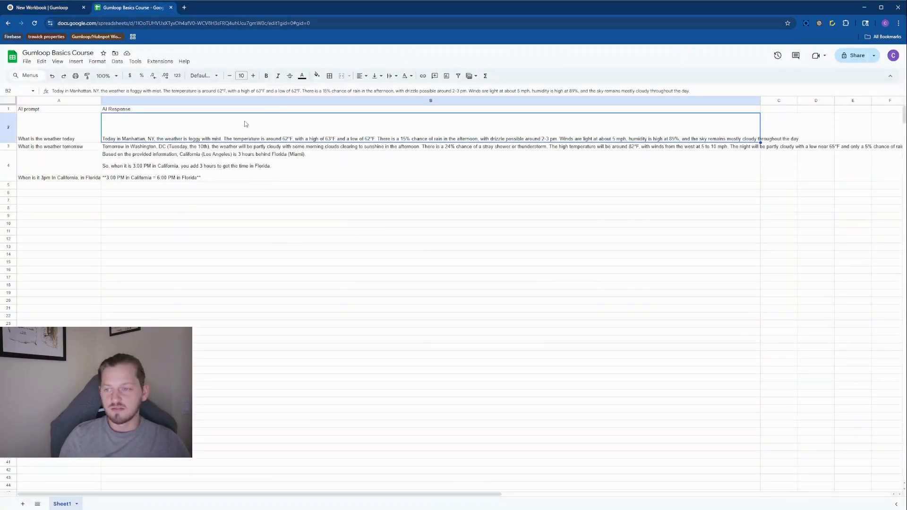
drag(245, 124, 255, 172)
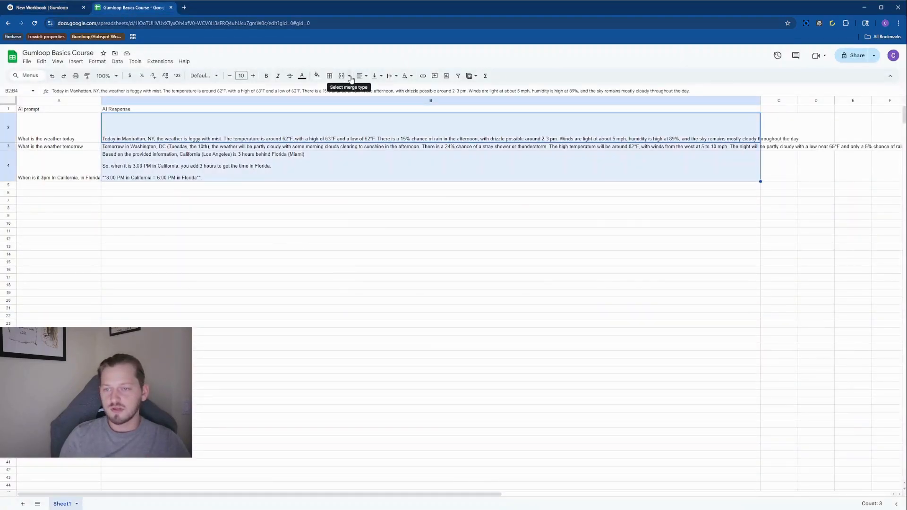
click(396, 76)
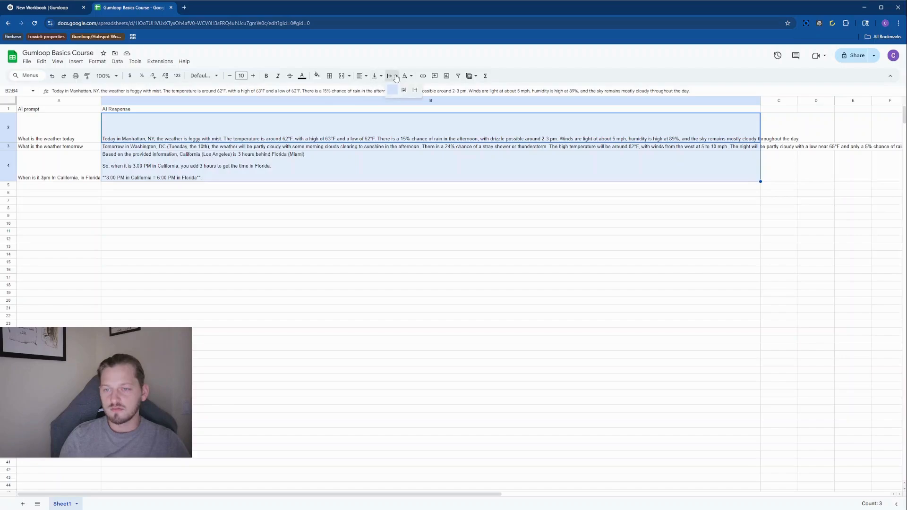
click(404, 90)
click(414, 260)
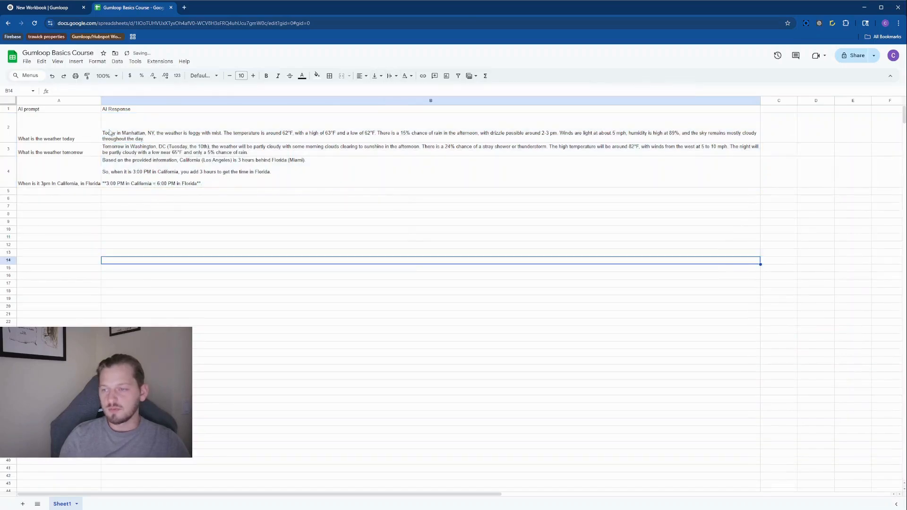
Read the AI response to each of the three prompts in B2, B3 and B4.
click(172, 138)
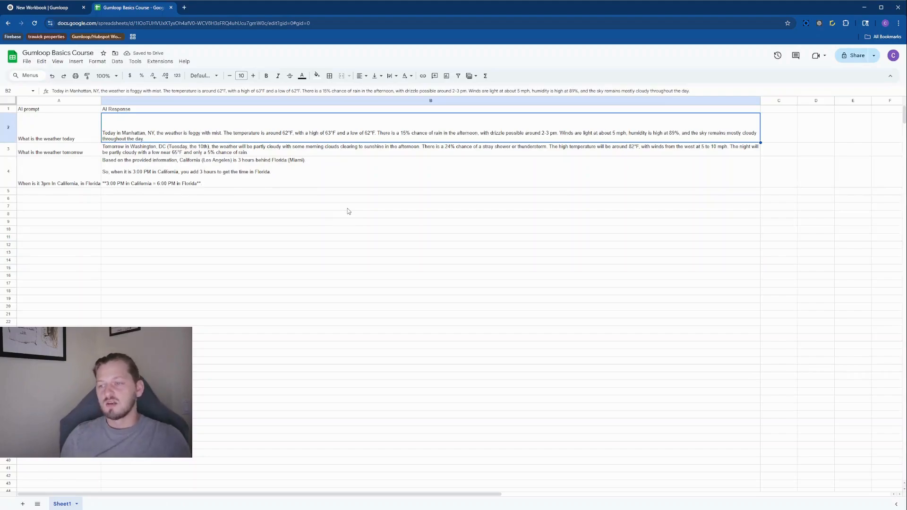
click(200, 153)
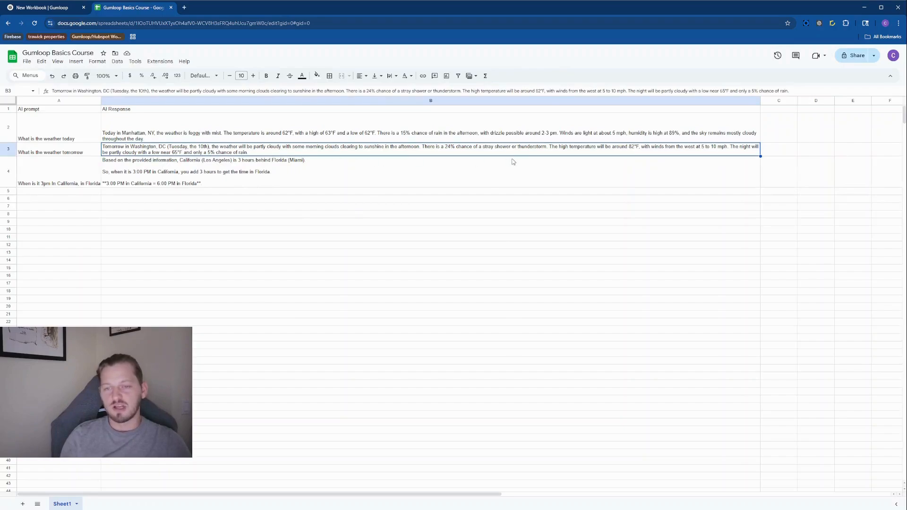
click(480, 184)
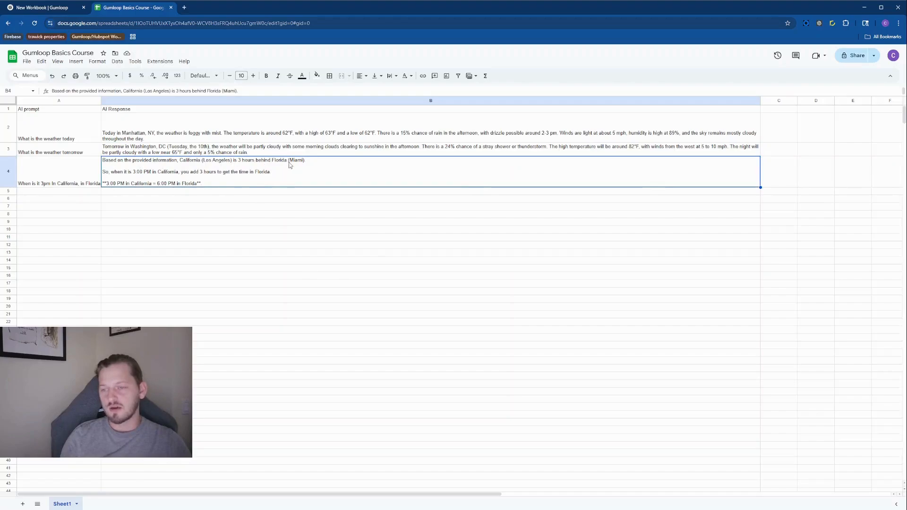
click(192, 191)
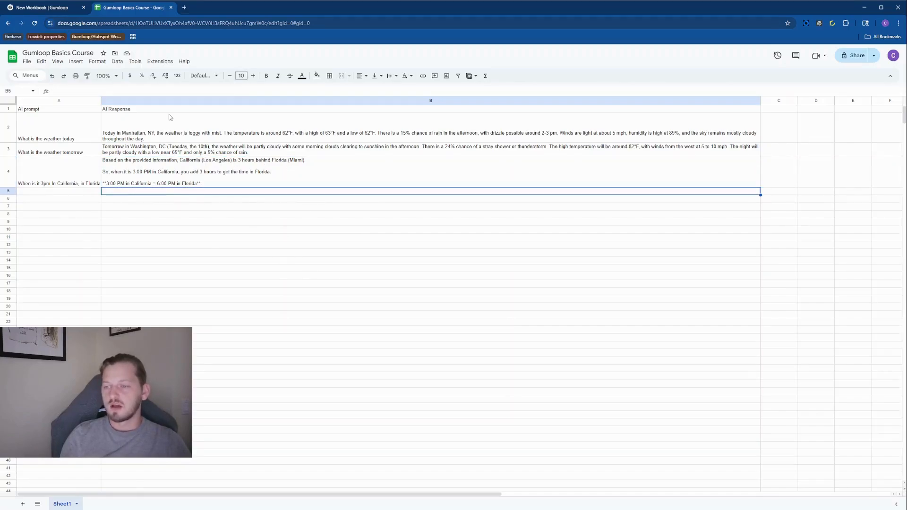
Switch back to Gumloop and look over the workflow's nodes and their connections.
click(55, 8)
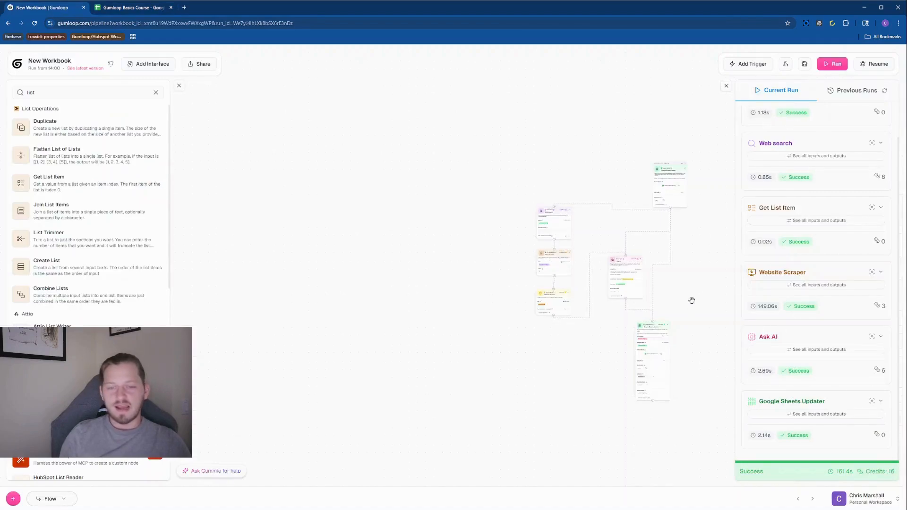
drag(692, 301, 493, 257)
scroll(492, 276, up, 5)
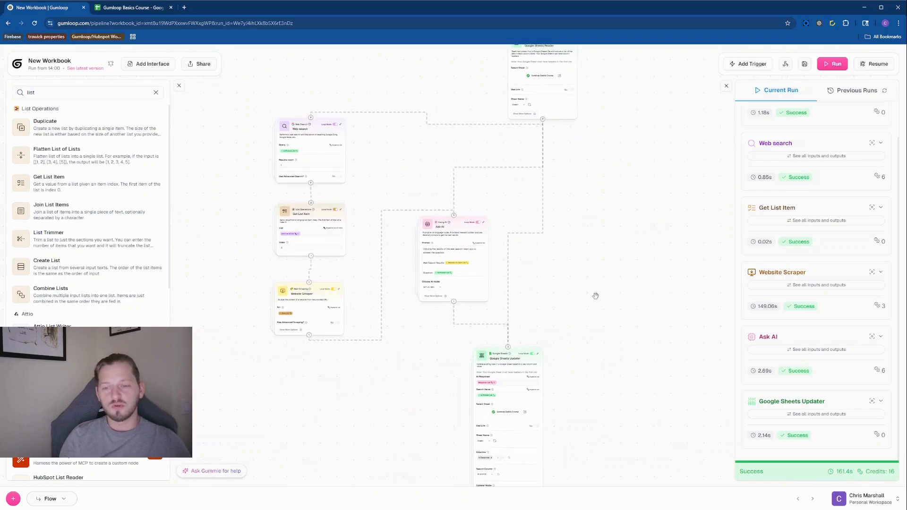
scroll(595, 296, down, 4)
drag(597, 284, 609, 302)
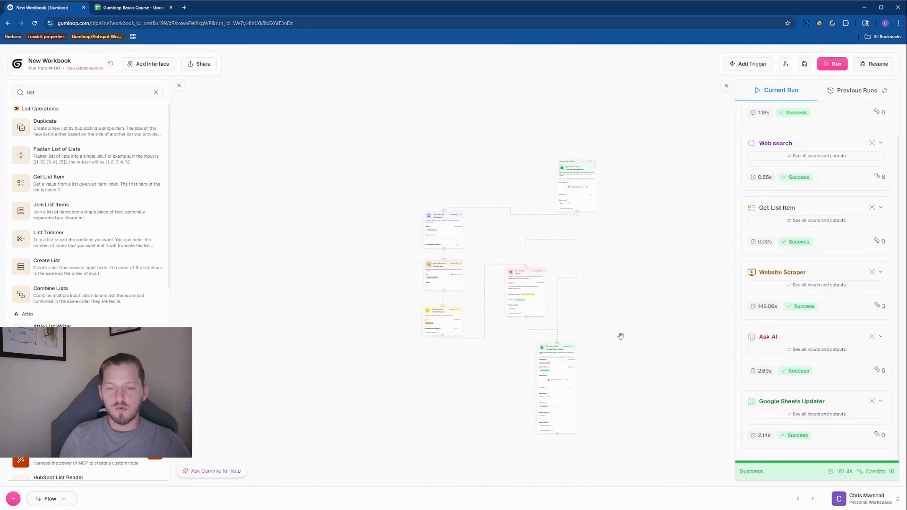
scroll(614, 332, up, 5)
drag(654, 225, 667, 236)
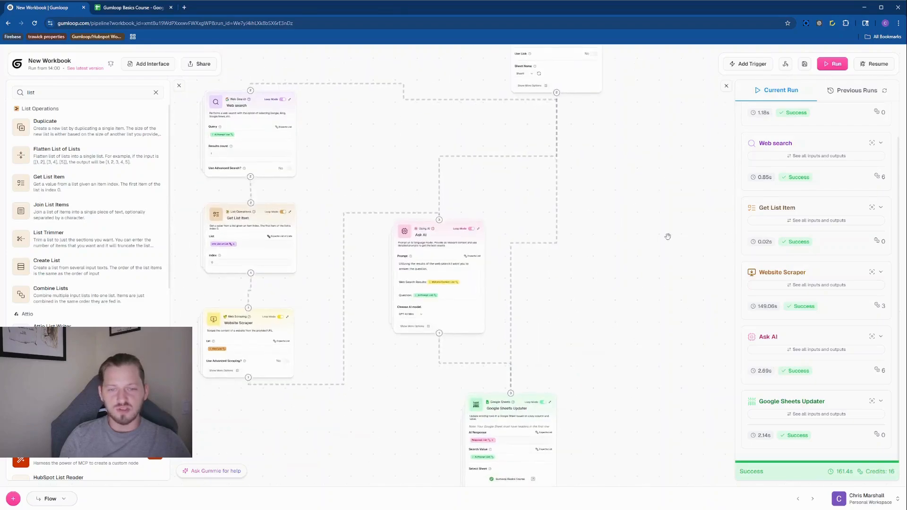
scroll(668, 236, down, 3)
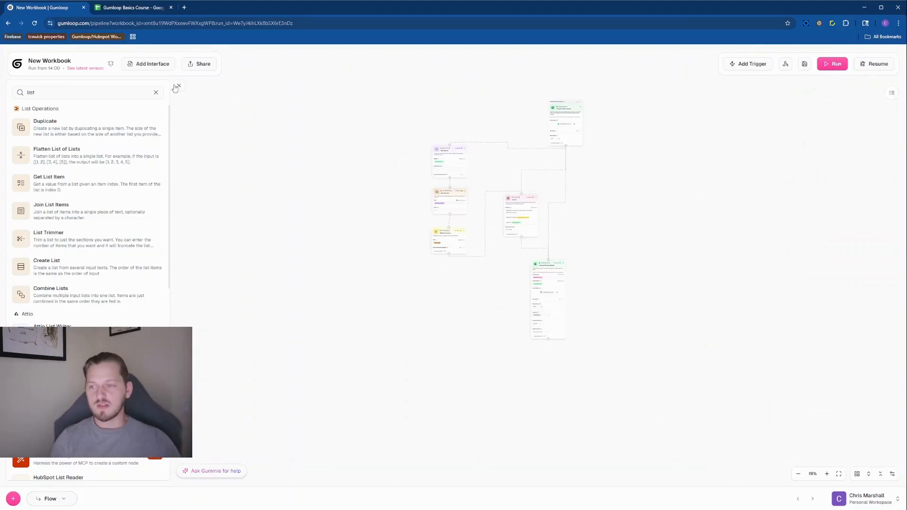
Hide the node library and trace the flow from the Google Sheets Reader through web search, scraping and Ask AI to the Updater.
click(179, 86)
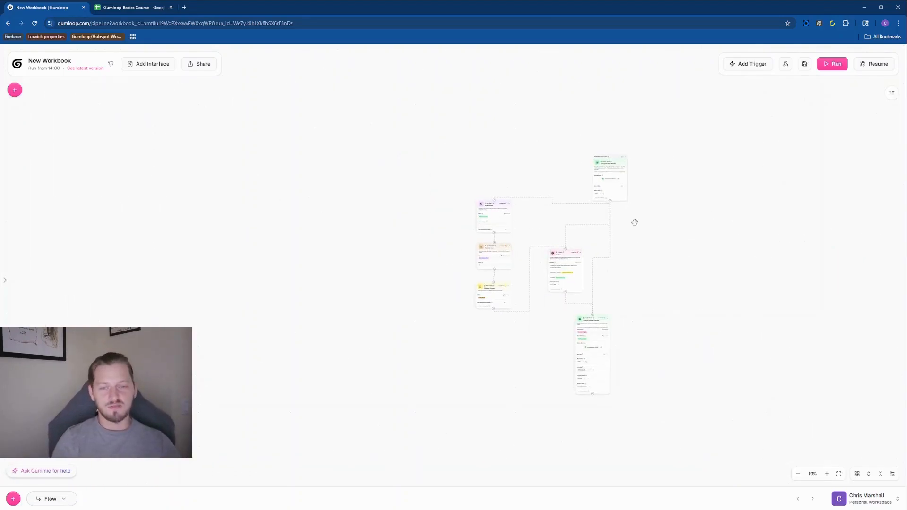
scroll(633, 222, up, 5)
scroll(671, 206, up, 3)
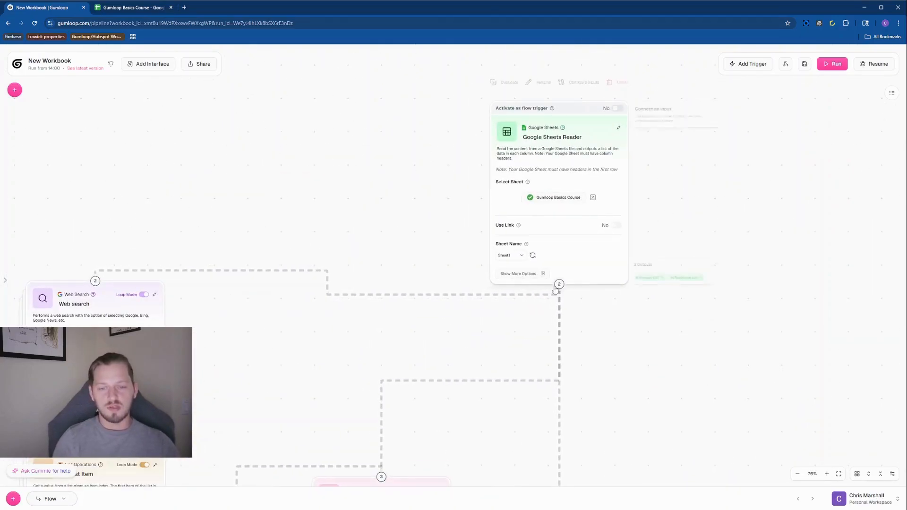
drag(493, 459, 577, 208)
scroll(700, 326, down, 3)
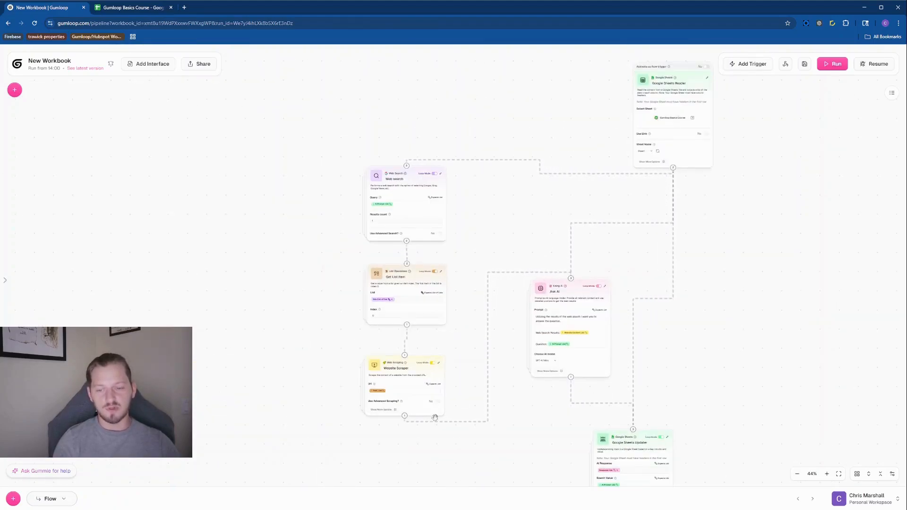
drag(777, 455, 732, 309)
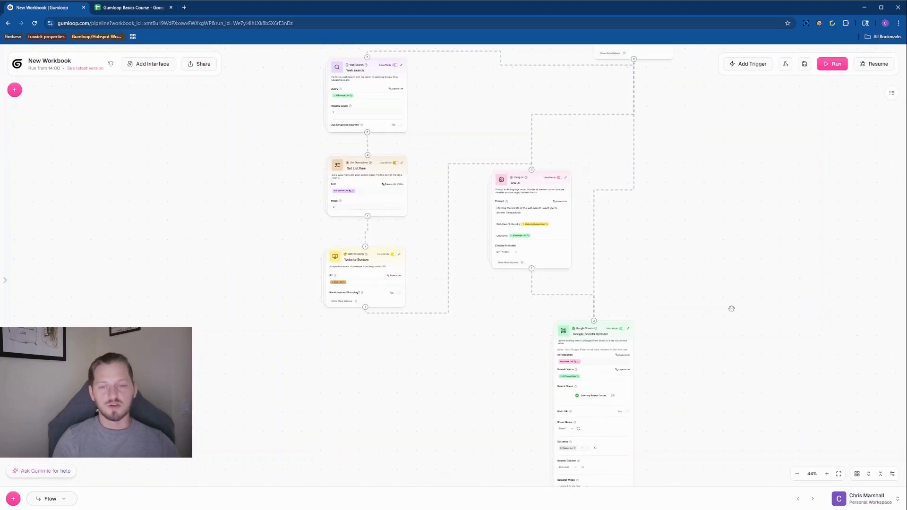
drag(725, 247, 743, 317)
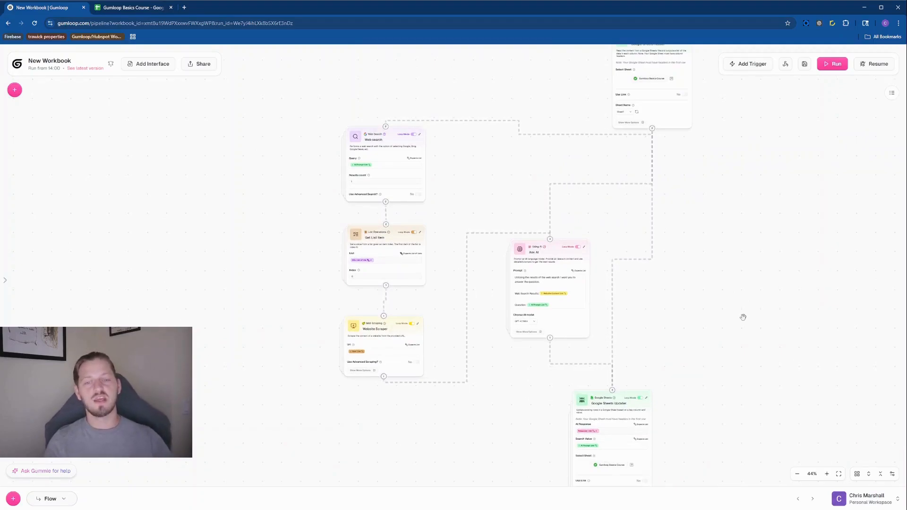
scroll(773, 236, down, 3)
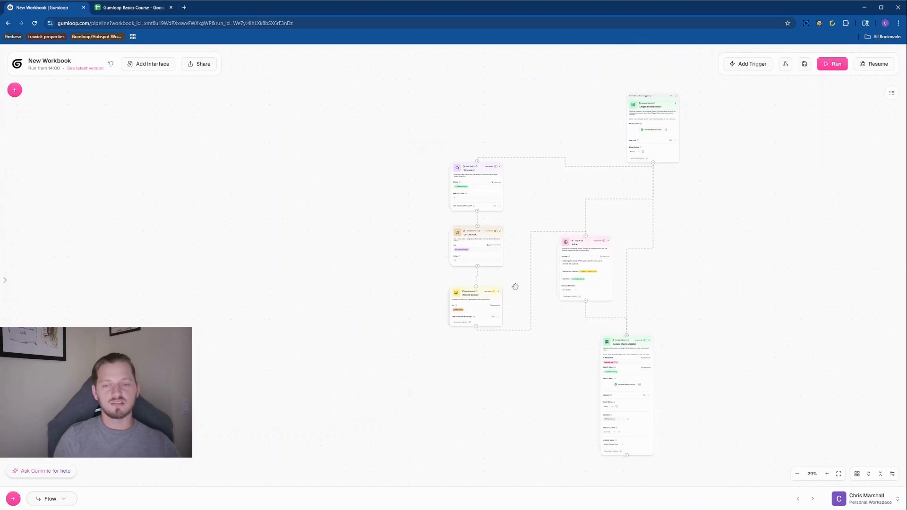